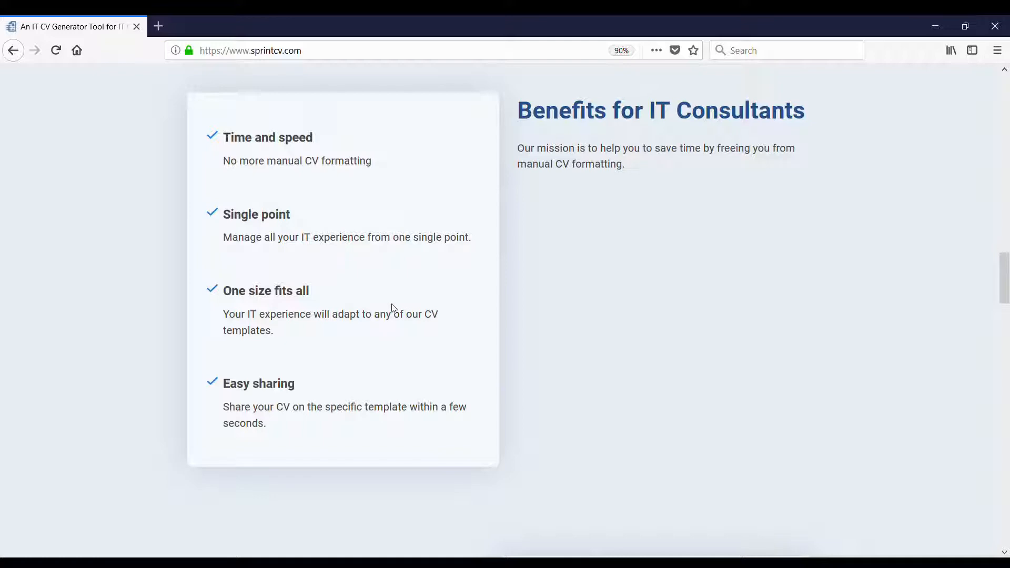
- Open the Try for free sign-up form for a new consultant account
scroll(391, 309, "down", 2)
scroll(395, 307, "up", 2)
scroll(435, 363, "up", 10)
scroll(445, 363, "up", 12)
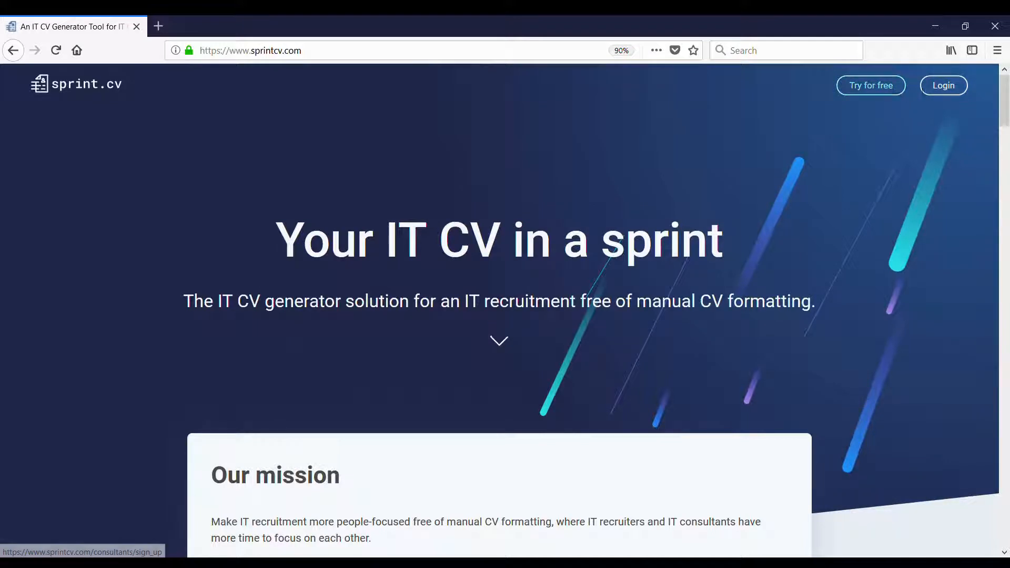
left_click(868, 92)
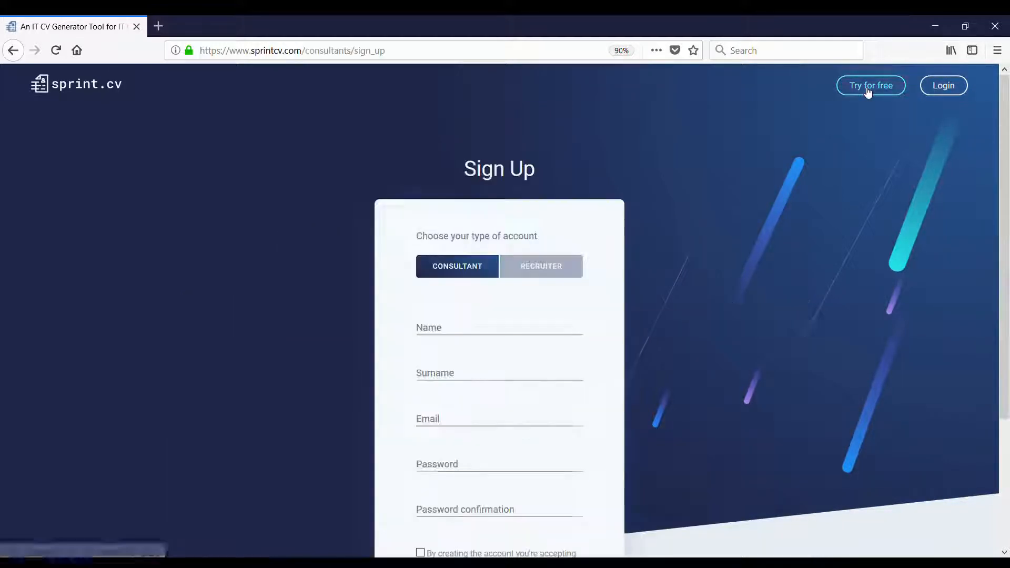
scroll(679, 210, "down", 3)
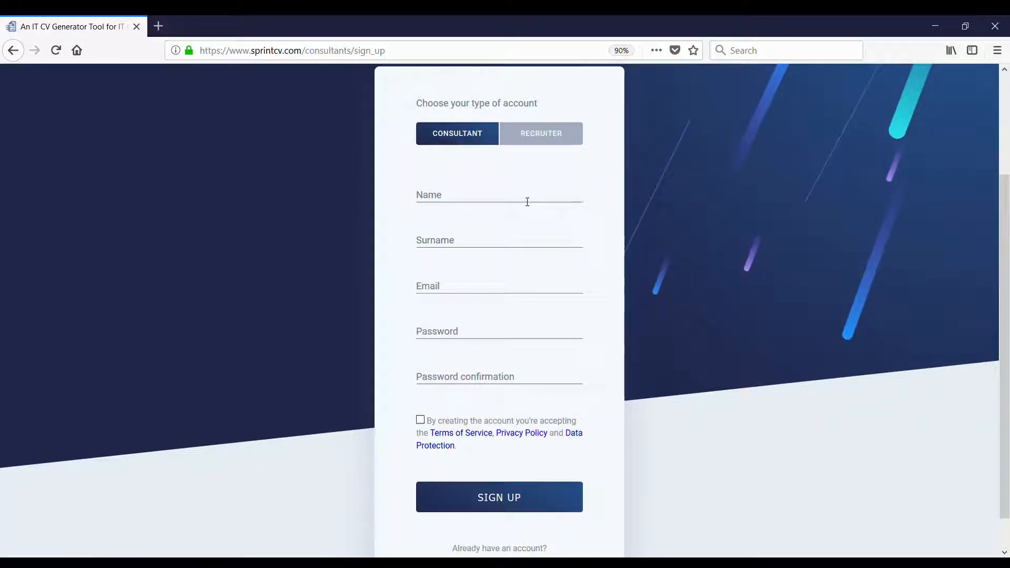
scroll(475, 138, "up", 3)
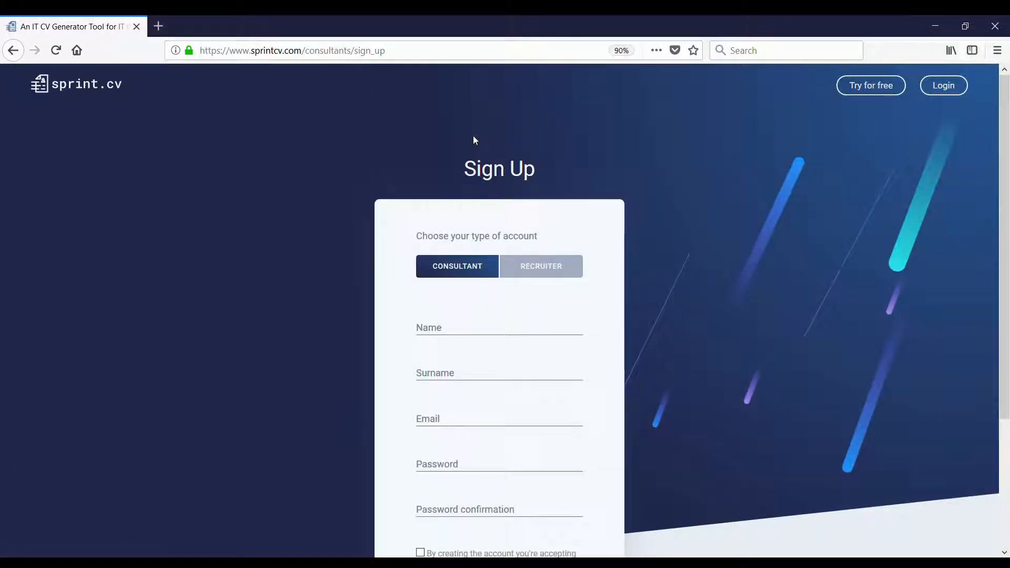
scroll(511, 276, "down", 3)
- Fill in the consultant's first name, surname, e-mail address and account password
left_click(483, 202)
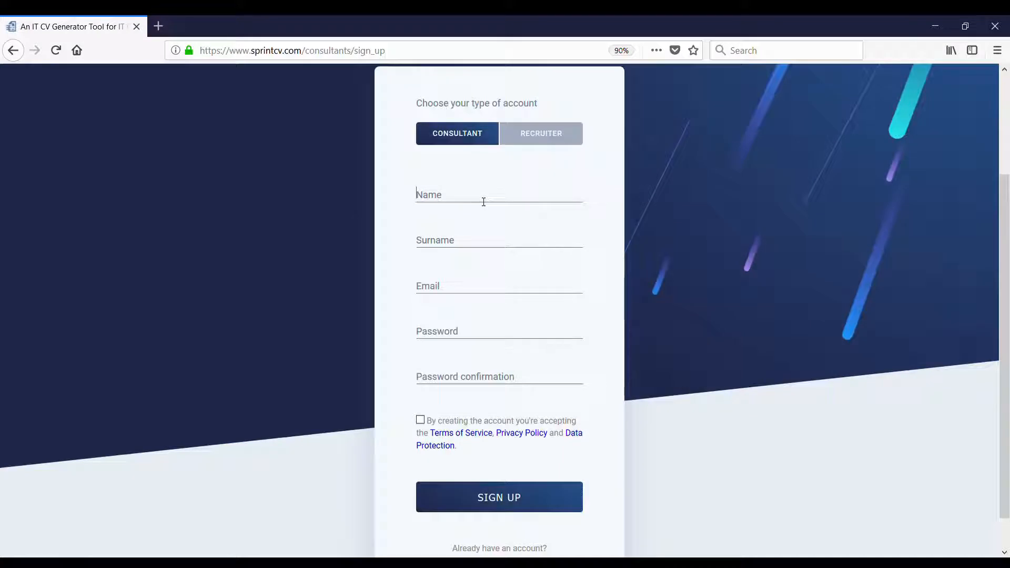
key("Tab")
key("Tab")
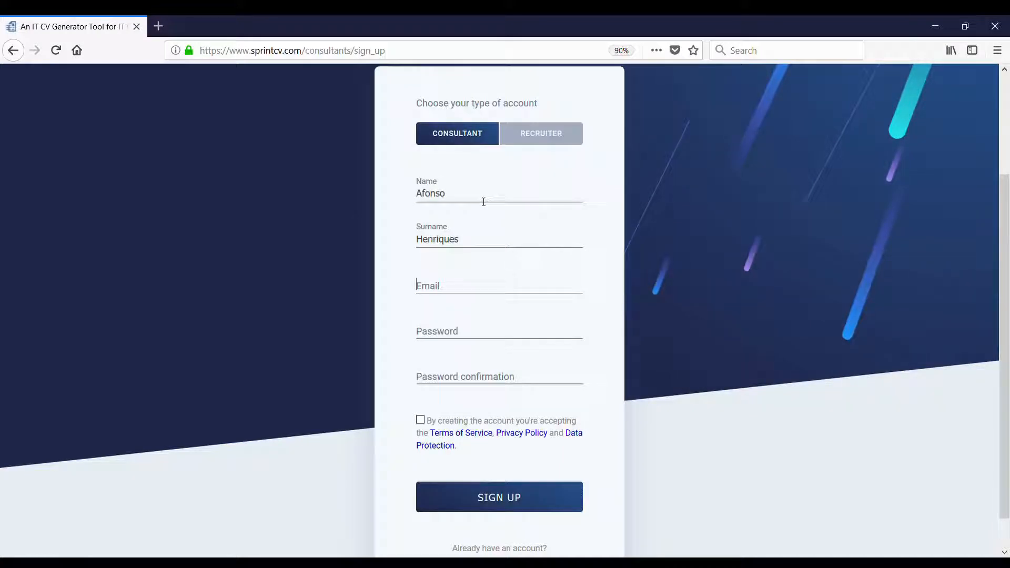
key("Tab")
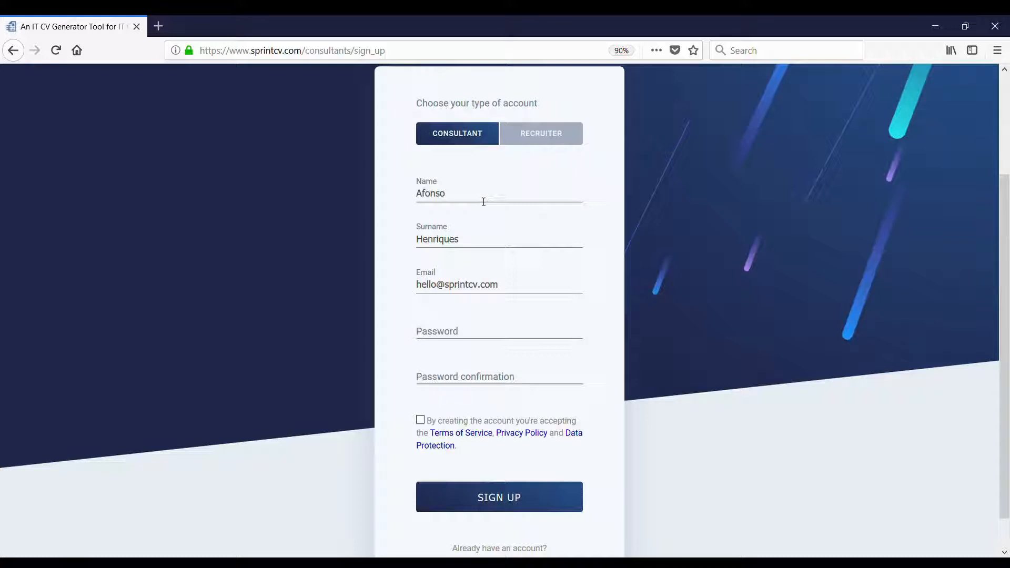
type("*******")
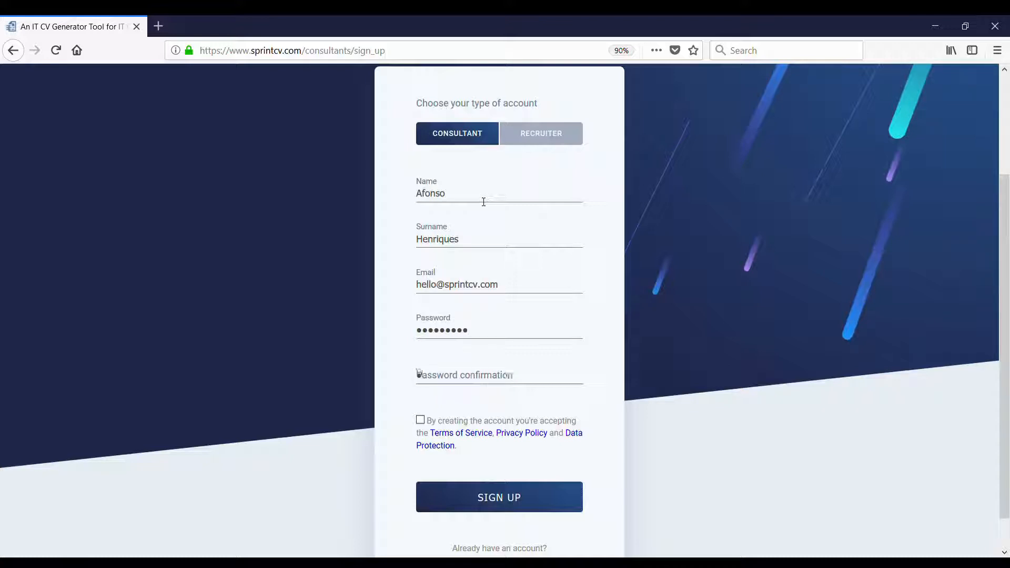
type("*********")
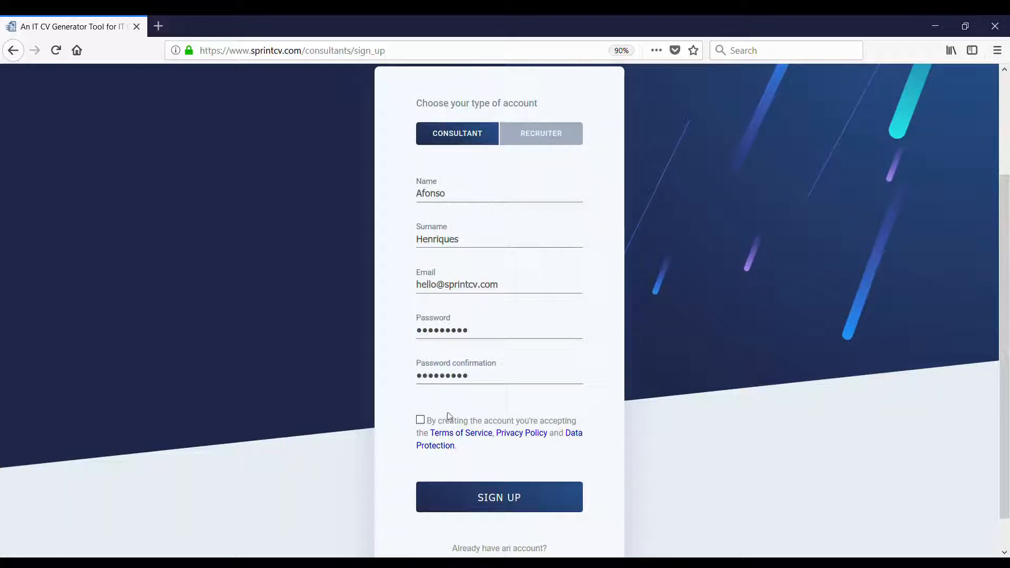
- Accept the terms of service and submit the sign-up form
left_click(420, 420)
scroll(526, 408, "down", 1)
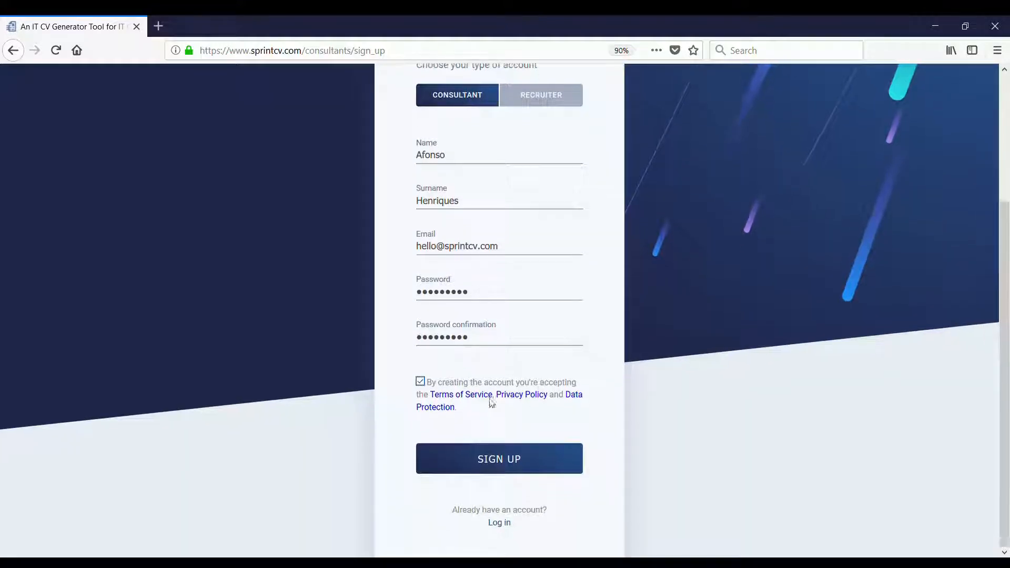
left_click(515, 464)
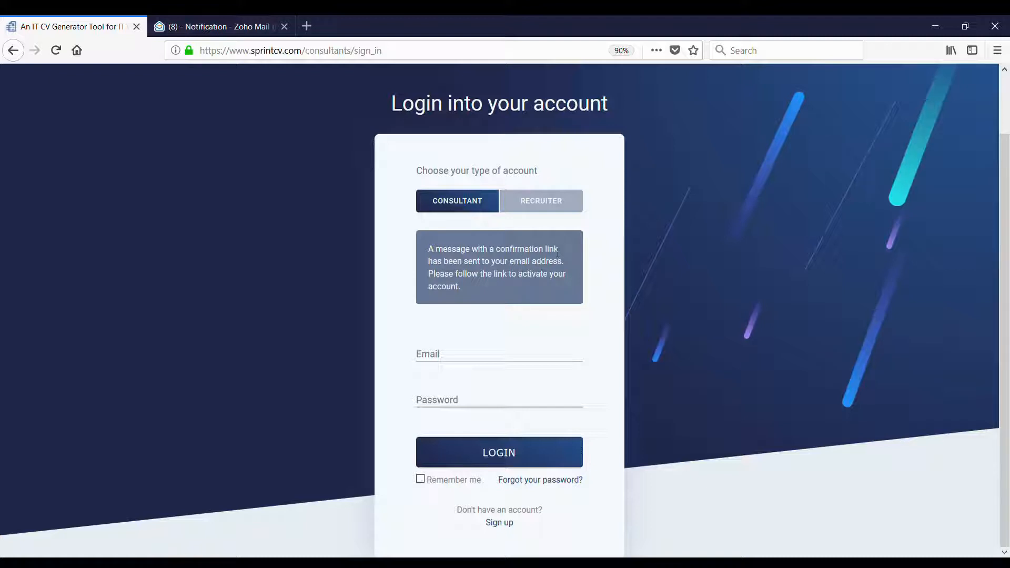
- Follow the mailed confirmation link, then log in with the account's e-mail and password
left_click(243, 31)
left_click(803, 394)
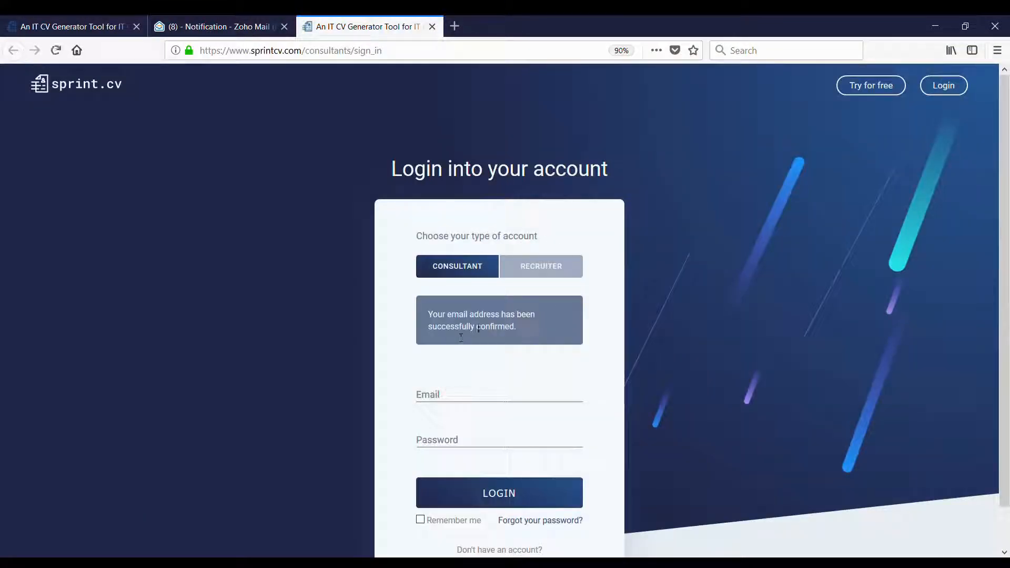
scroll(514, 356, "down", 1)
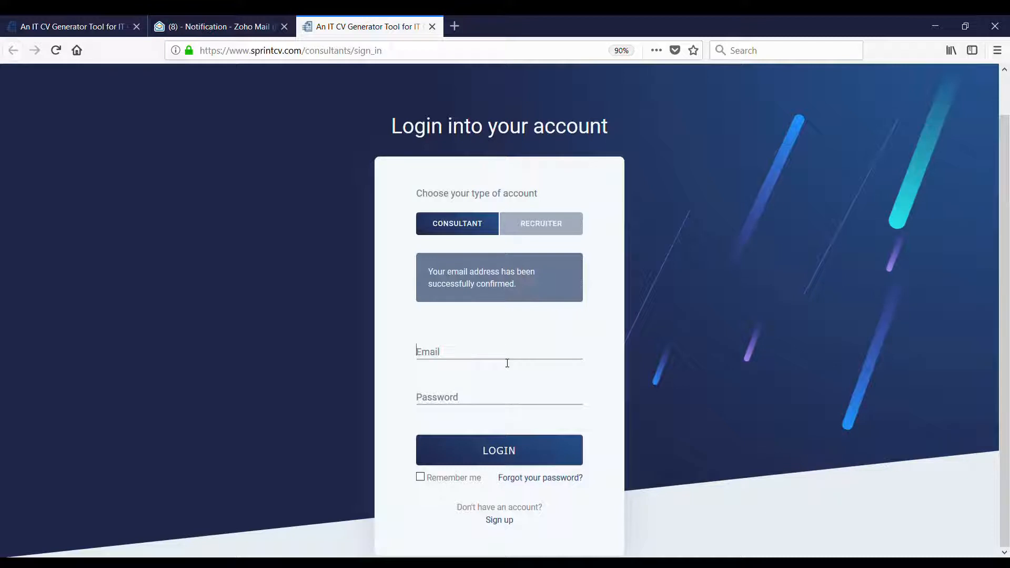
key("Tab")
type("••••")
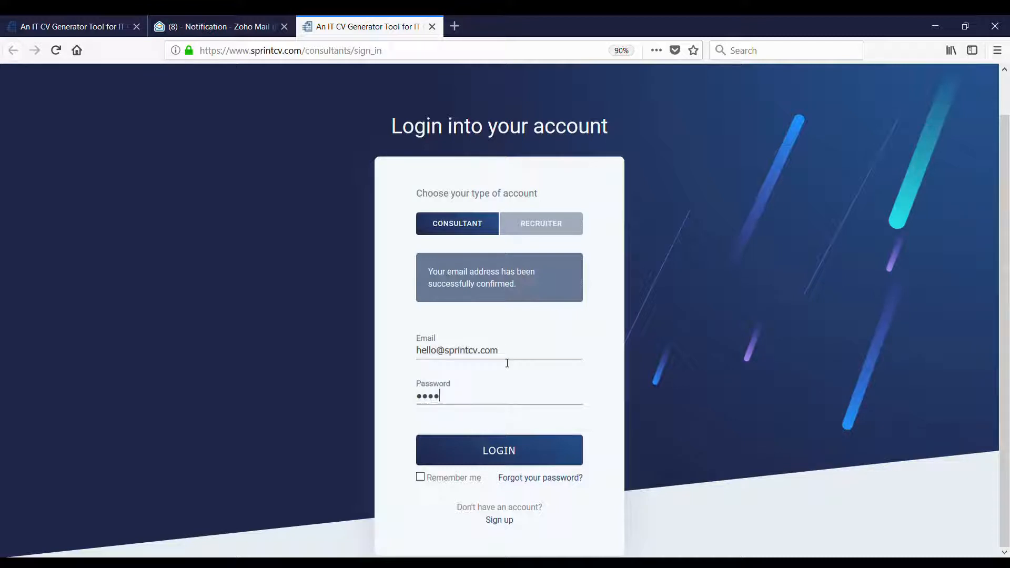
type("•••••")
key("Return")
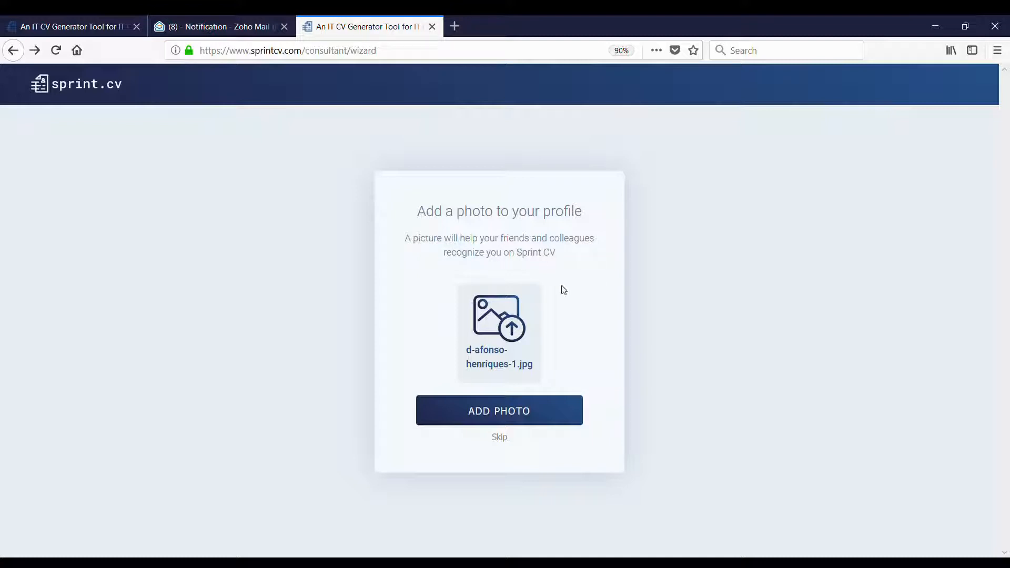
- Choose the profile image file and save it as the profile photo
left_click(508, 418)
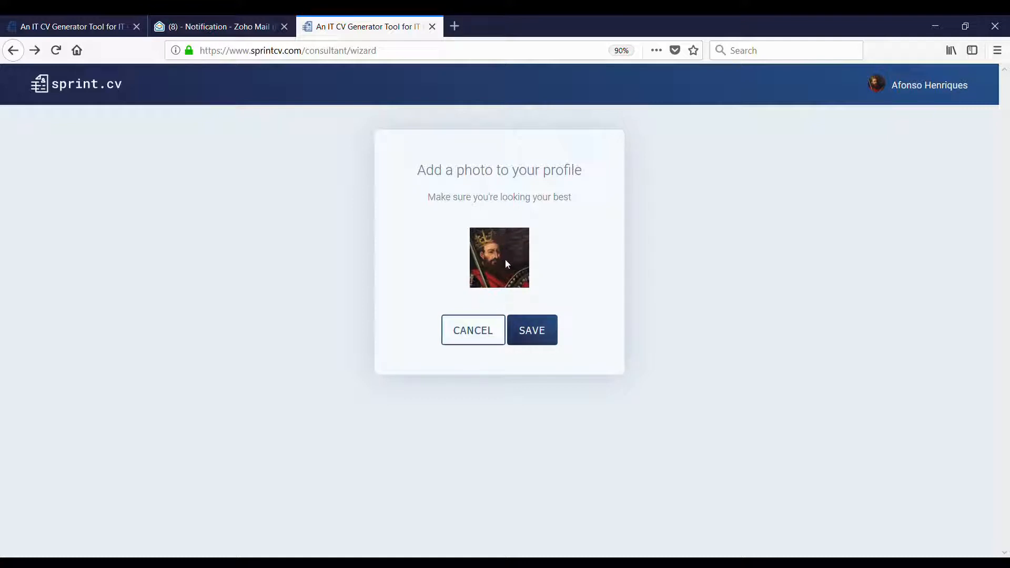
left_click(535, 332)
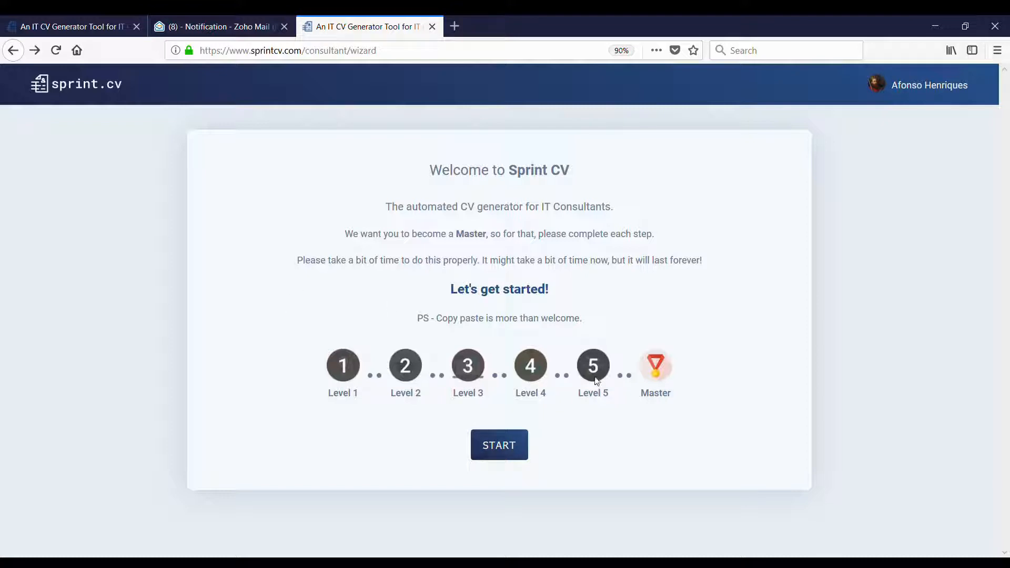
- Start the wizard and enter the phone number, Portugal as country of birth, and the birth date
left_click(508, 443)
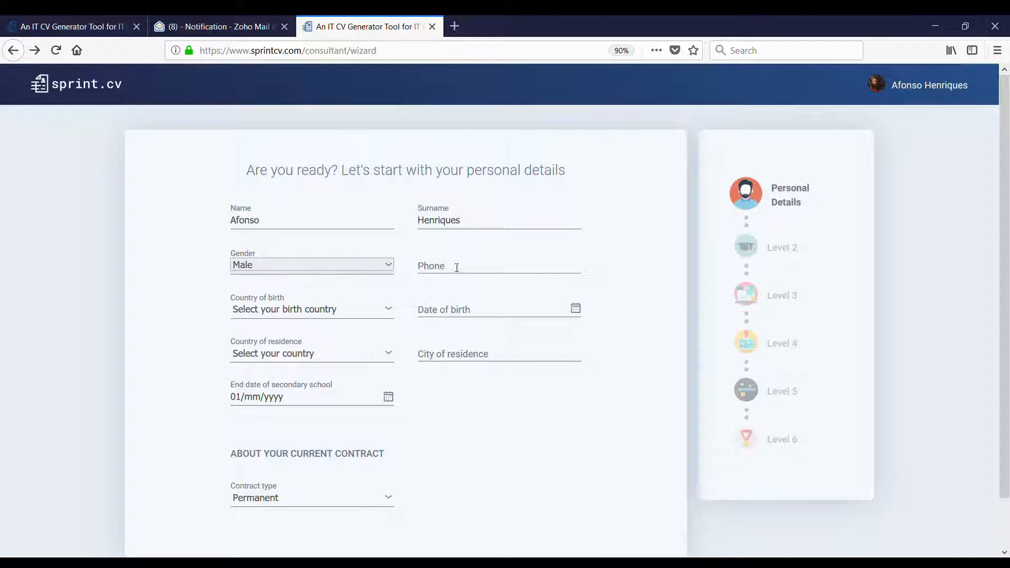
left_click(486, 271)
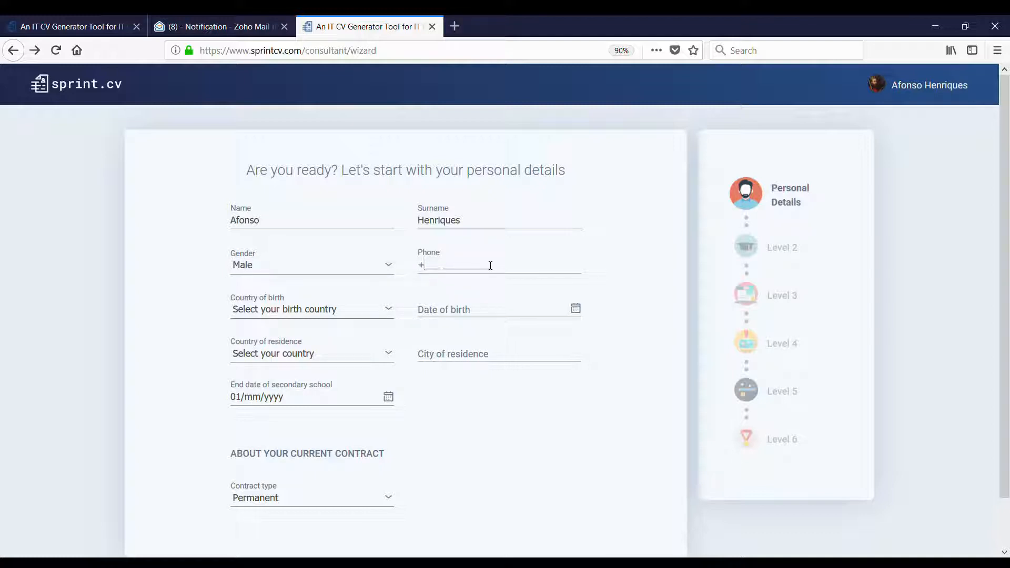
key("ctrl+v")
left_click(338, 312)
left_click(472, 269)
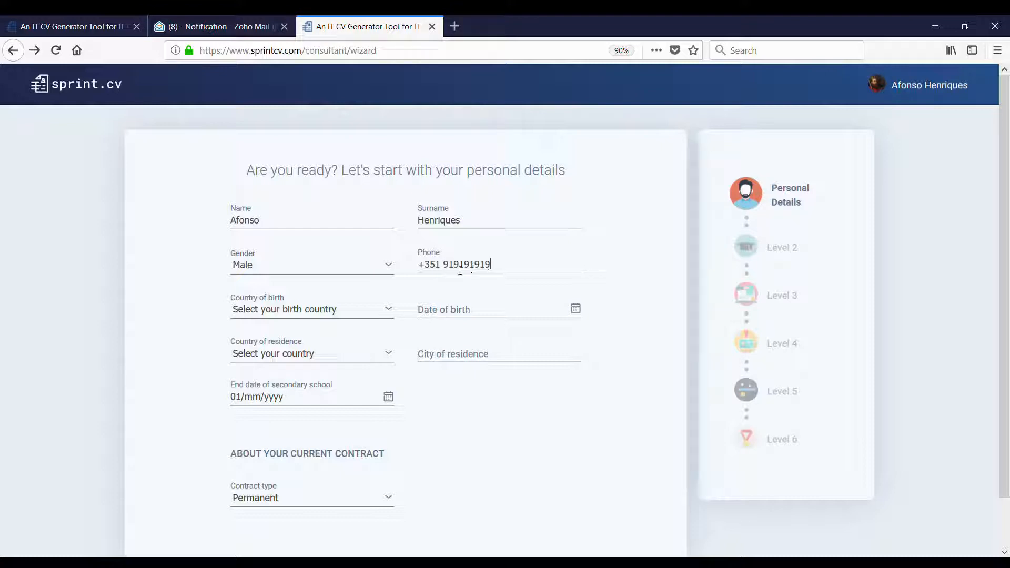
left_click(272, 314)
key("p")
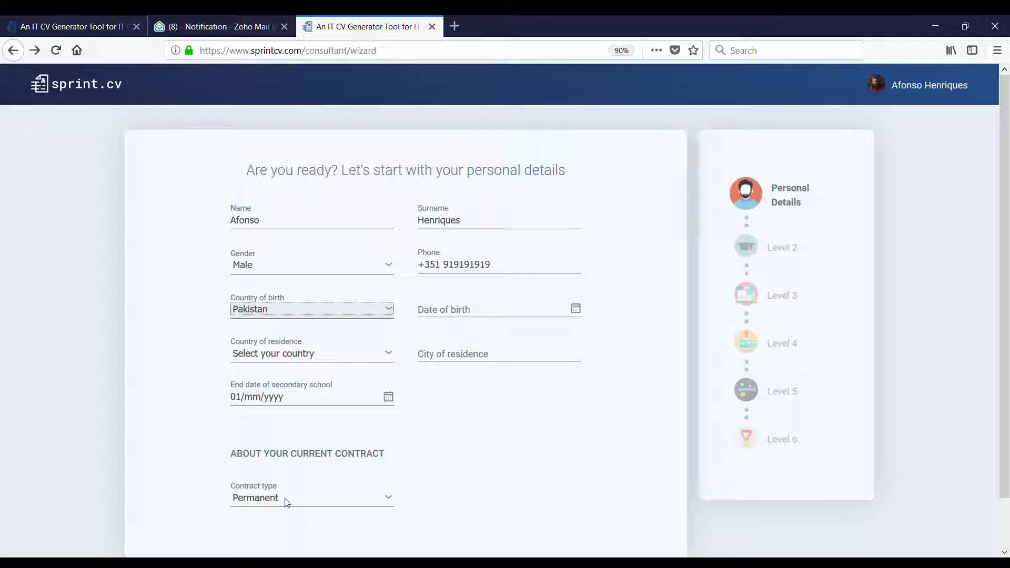
type("por")
left_click(513, 314)
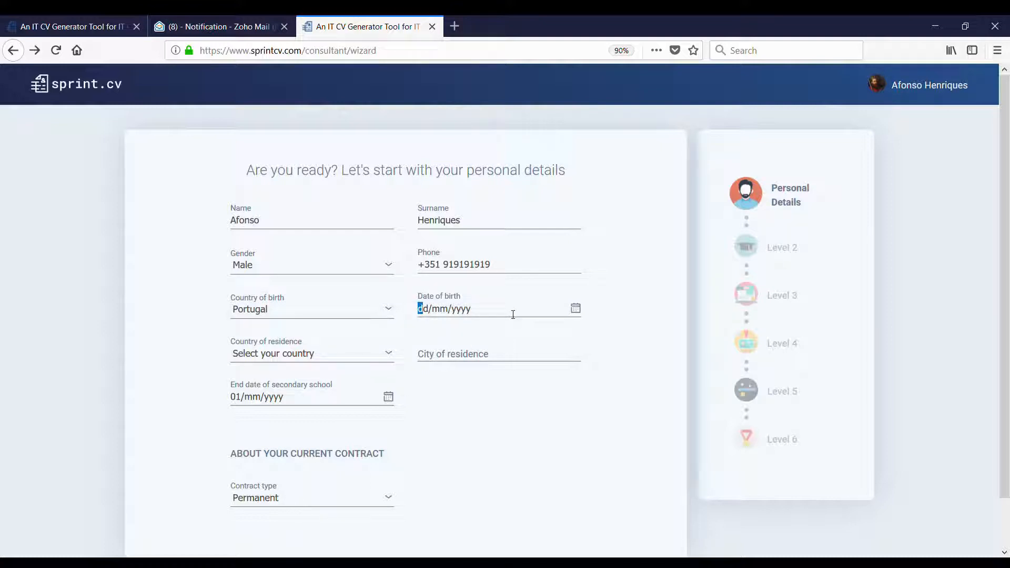
type("01/01/1985")
- Set residence to Brussels, Belgium and fill in the secondary school end date
left_click(327, 352)
type("b")
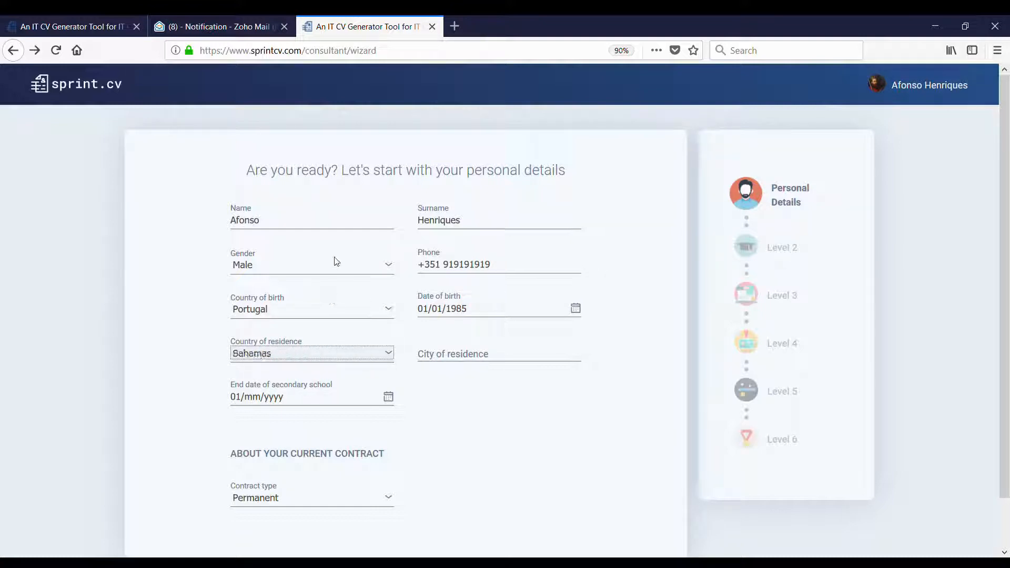
type("elgium")
left_click(540, 353)
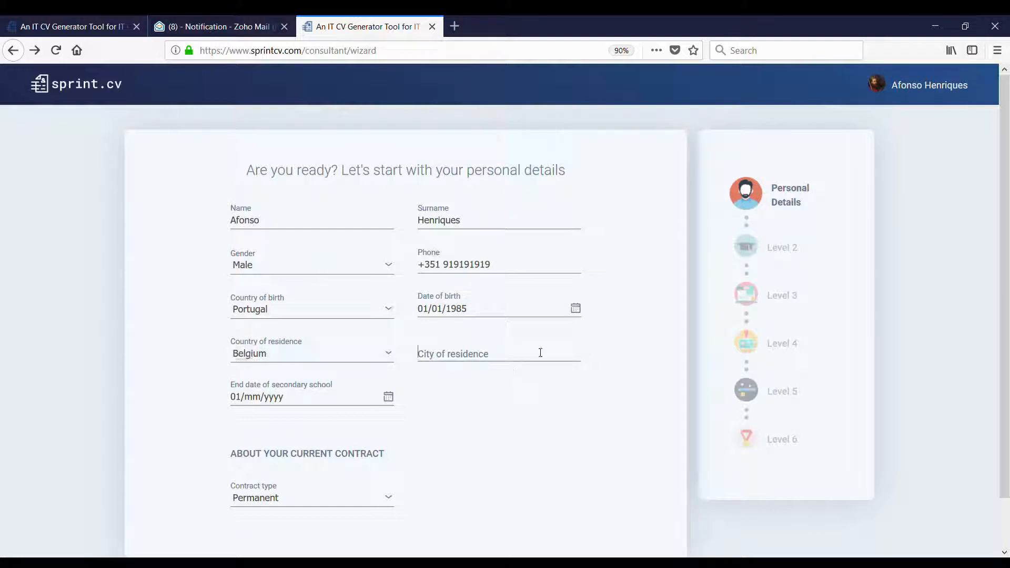
type("Brussels")
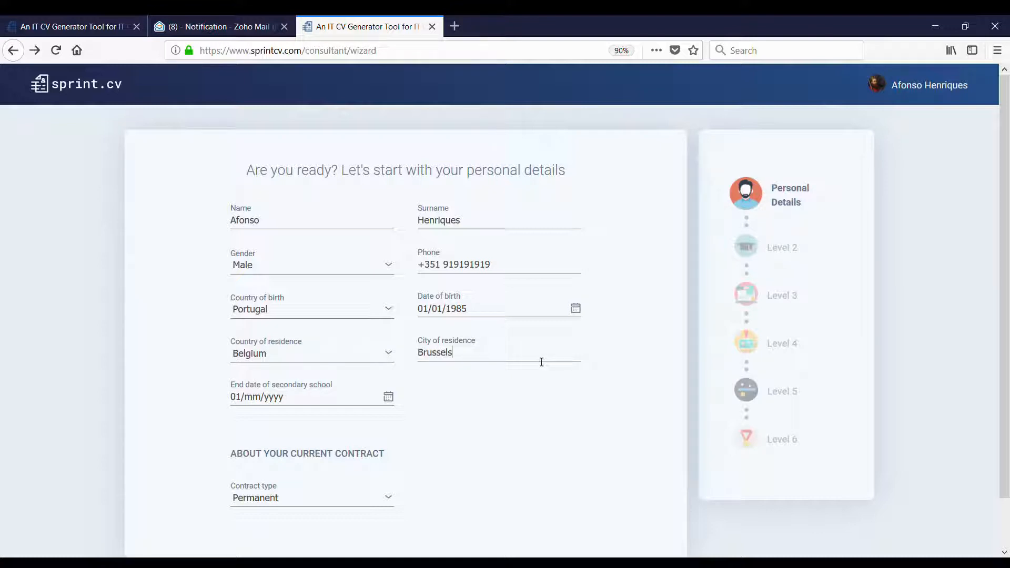
left_click(333, 400)
key("Left")
type("30/06/200")
- Keep the contract type as Permanent and save the personal details
scroll(265, 398, "down", 2)
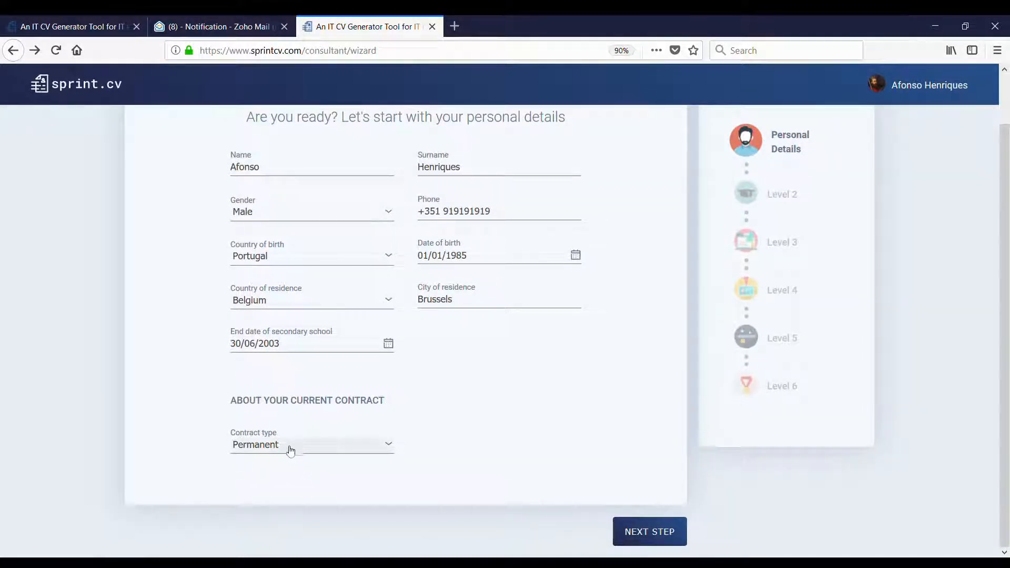
left_click(337, 450)
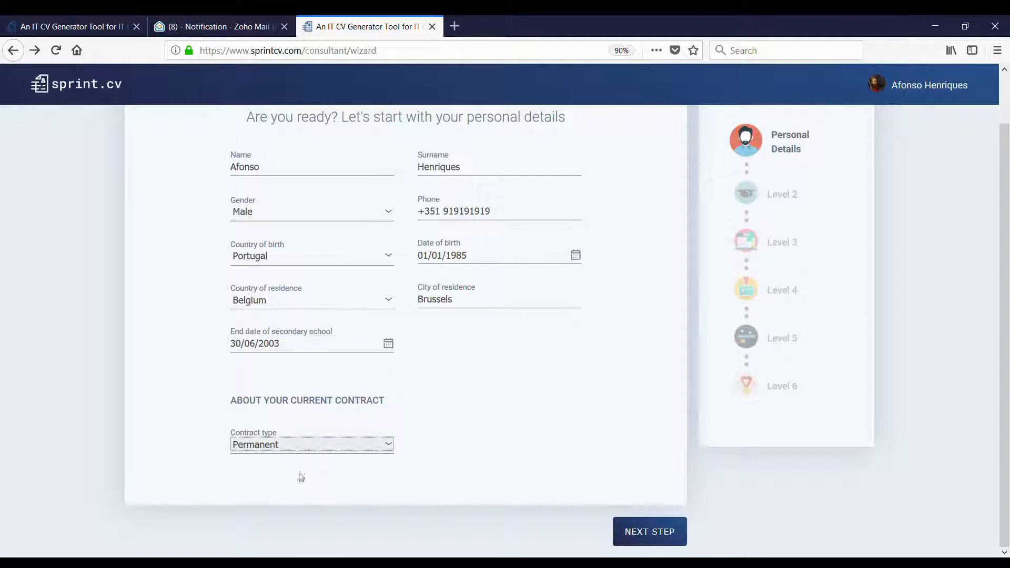
key("Down")
key("Down")
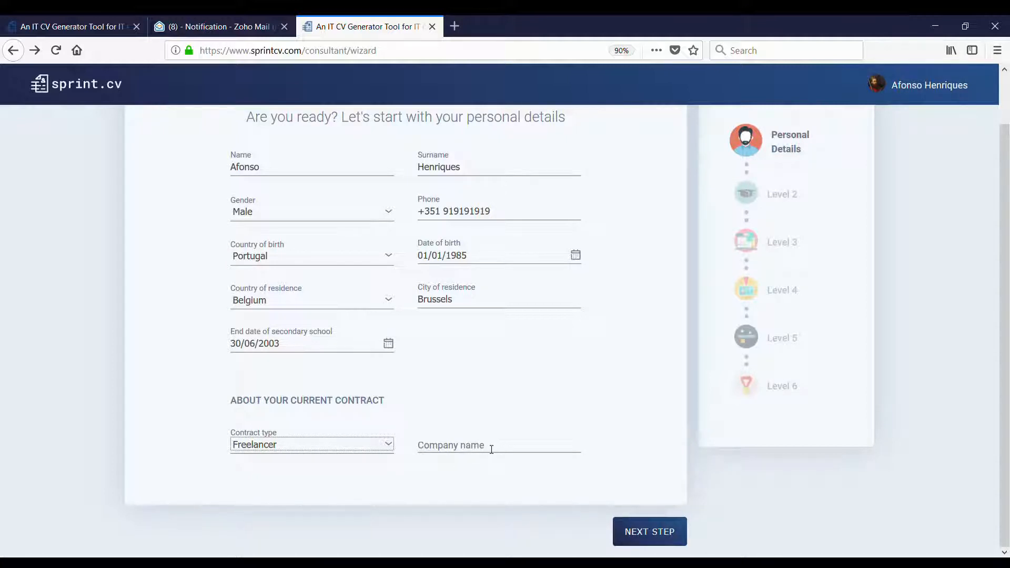
key("Up")
key("Up")
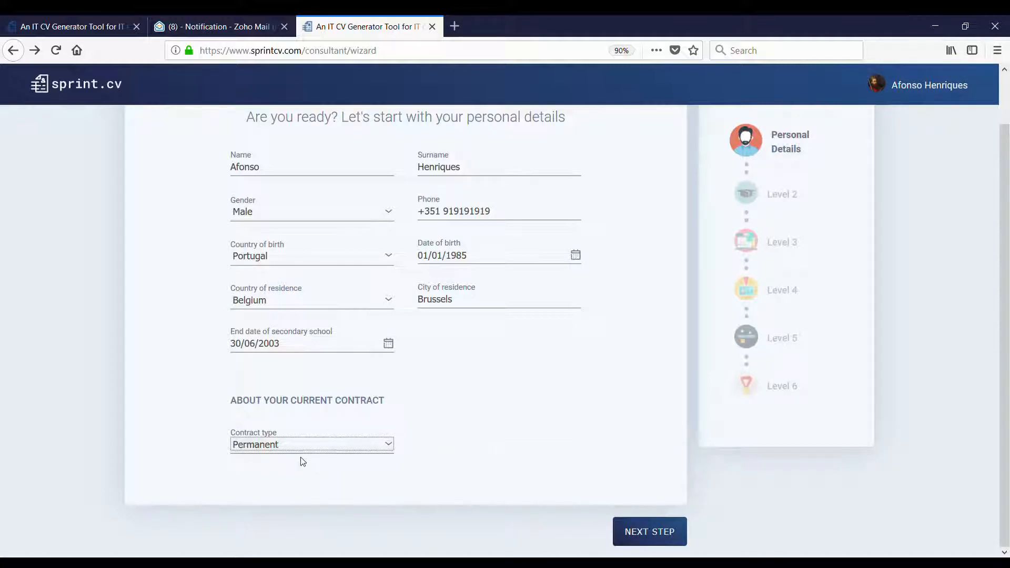
left_click(643, 531)
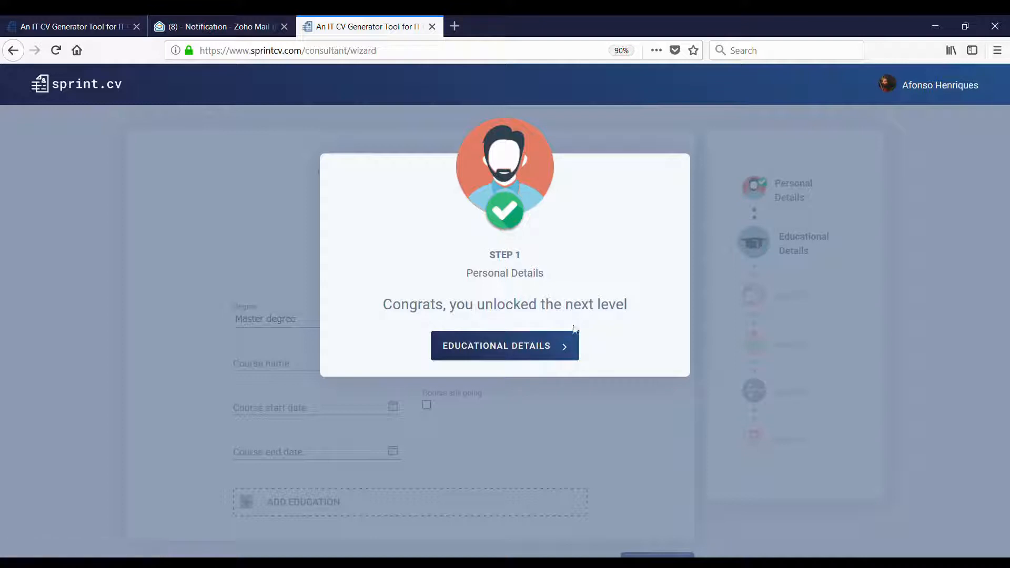
- Make the first education entry a Bachelor degree of 3 years
left_click(513, 352)
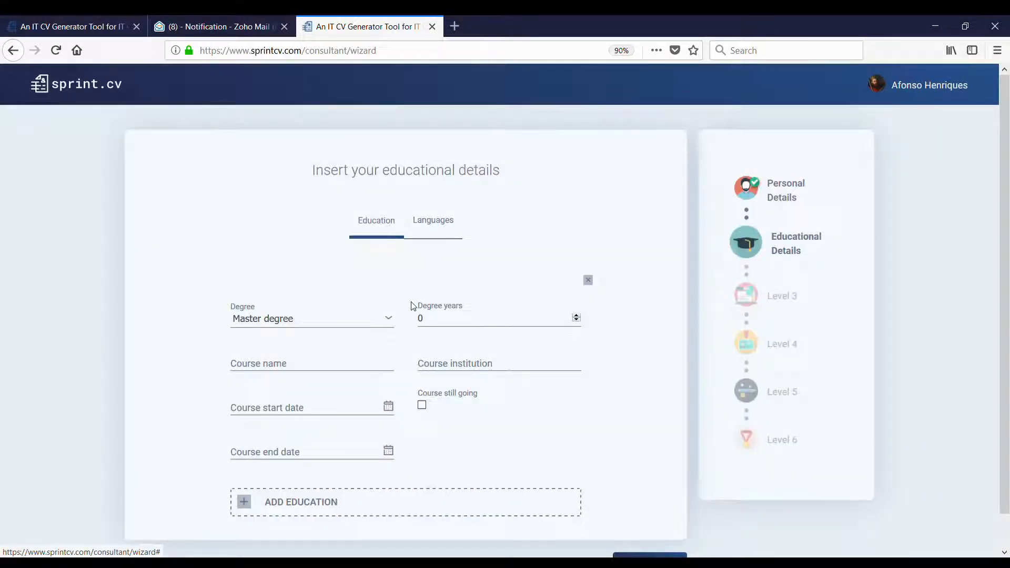
left_click(327, 319)
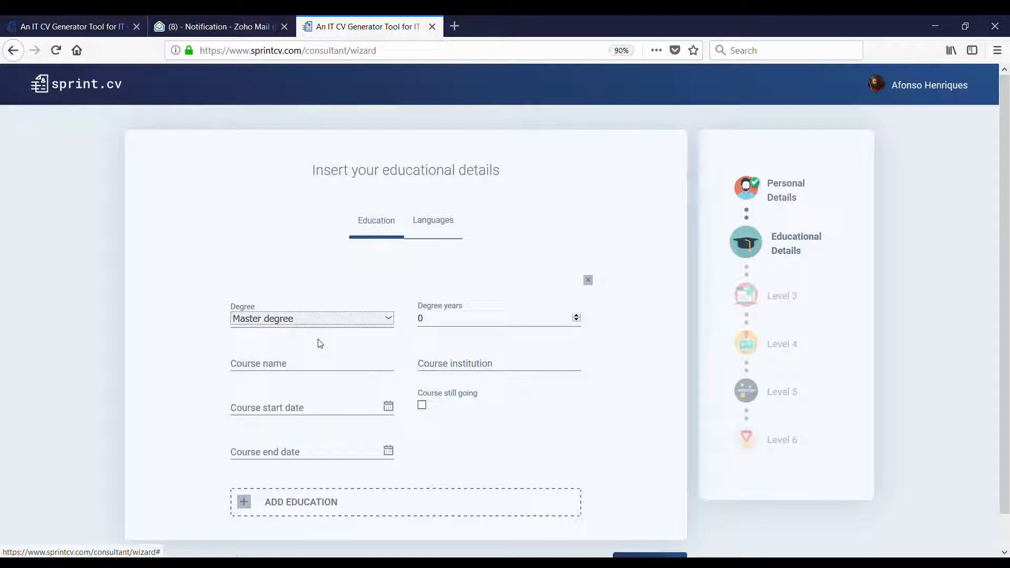
scroll(327, 317, "down", 1)
scroll(318, 323, "up", 1)
left_click(293, 368)
left_click(321, 317)
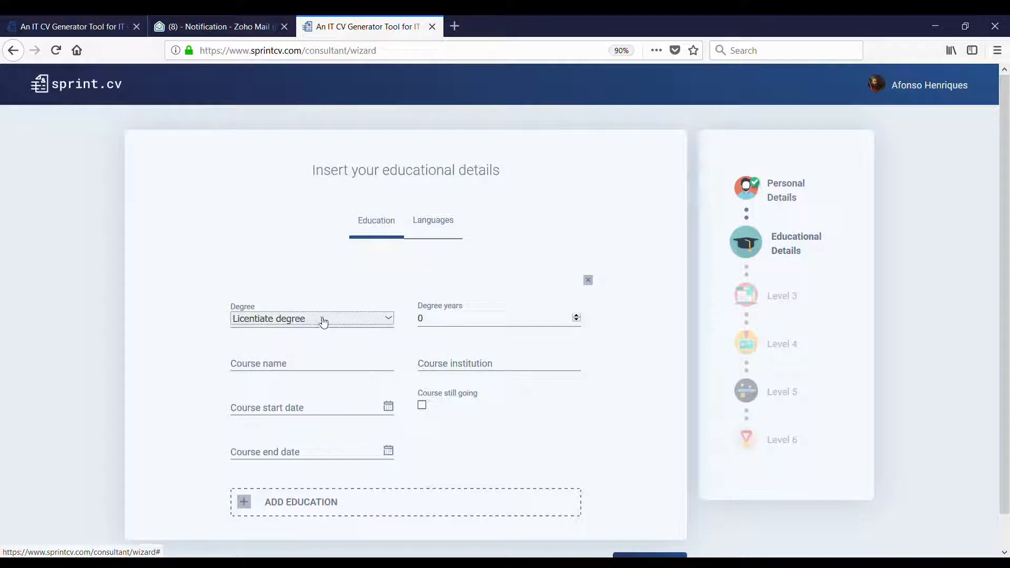
left_click(301, 374)
key("Tab")
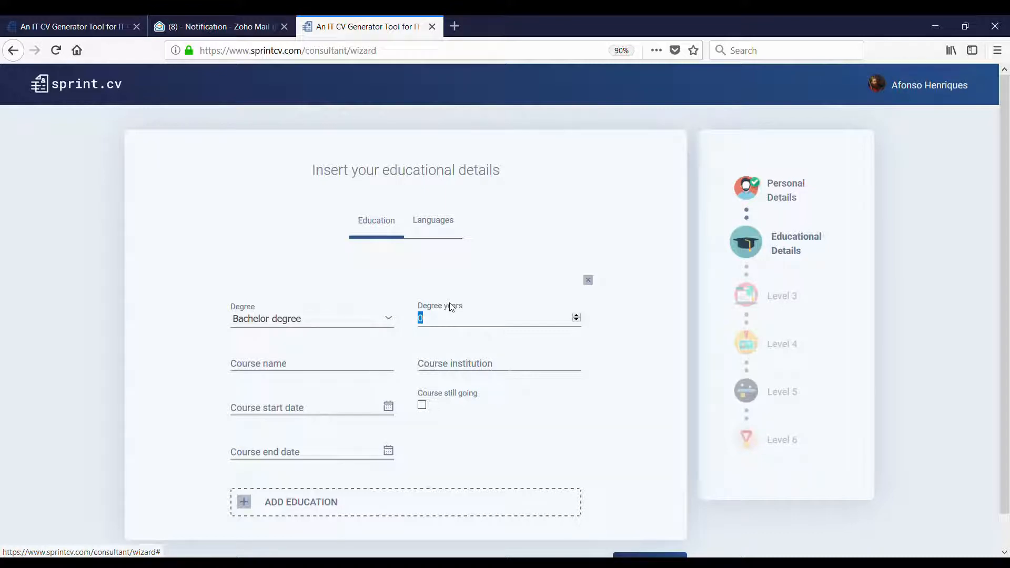
type("3")
- Enter Computer Science Engeneering at University of Coimbra, running 2003 to 2006
left_click(344, 371)
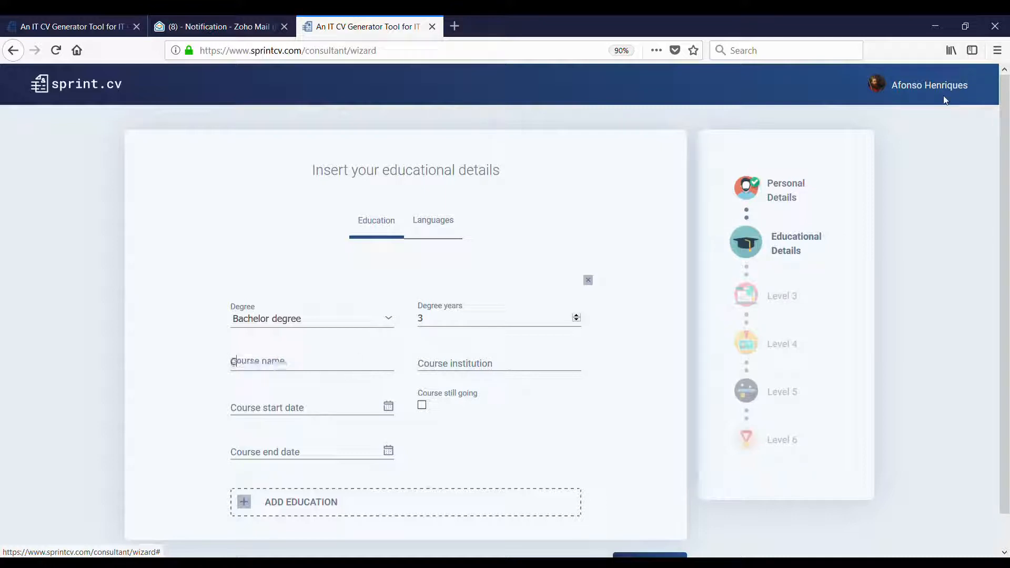
type("Computer Science Engeneering")
key("Tab")
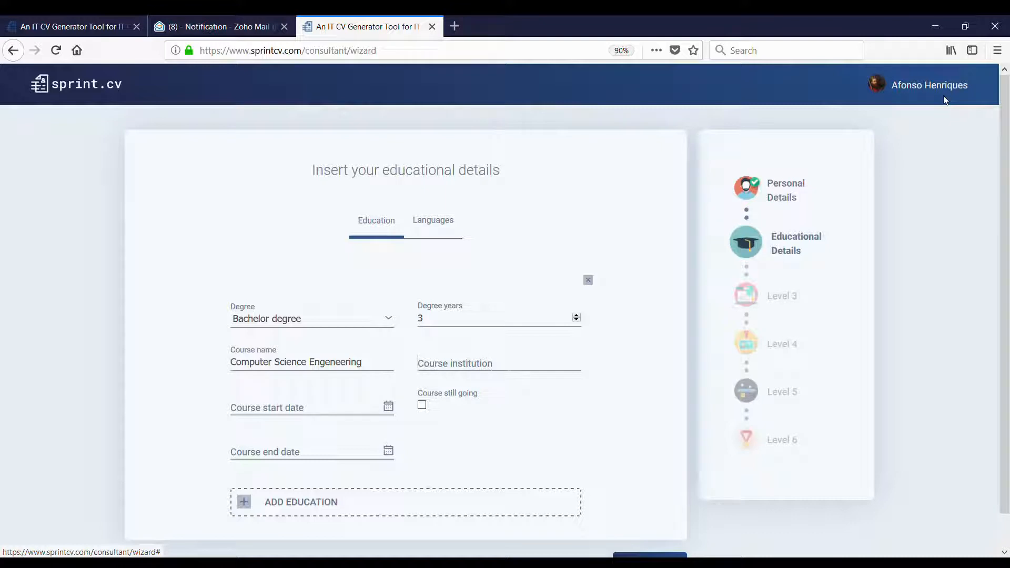
type("U")
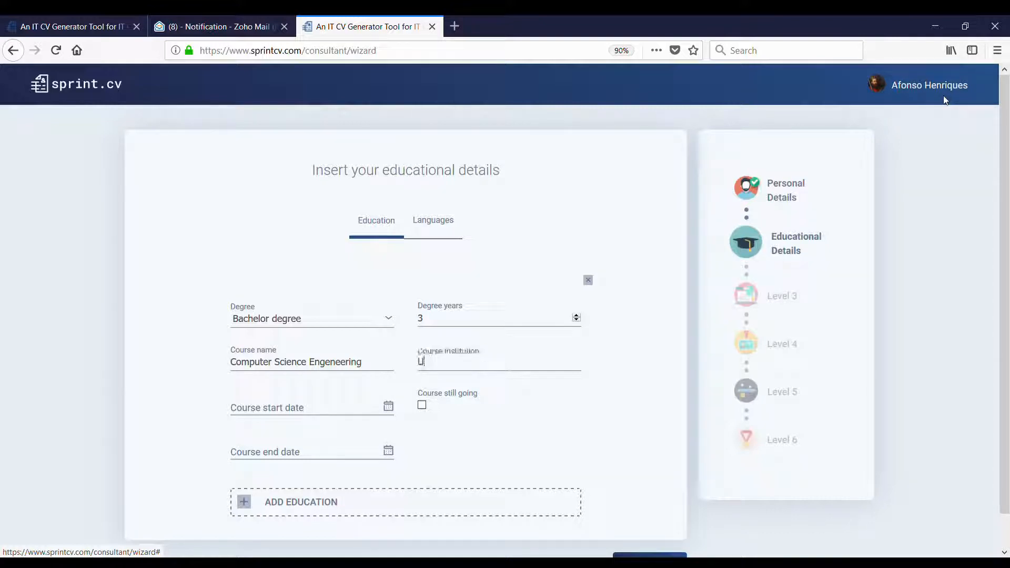
type("niversity of Coimbra")
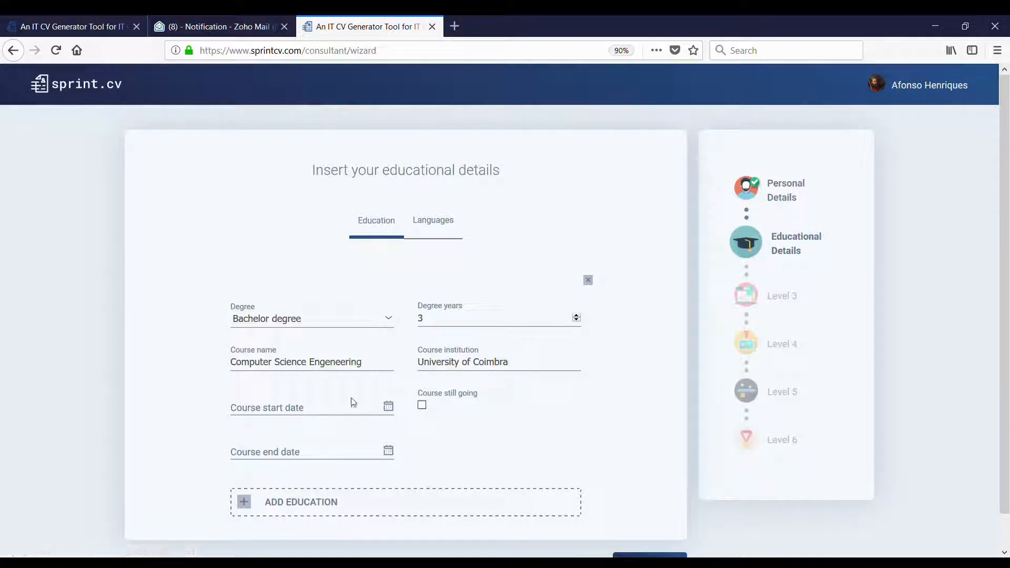
left_click(357, 413)
type("0109201")
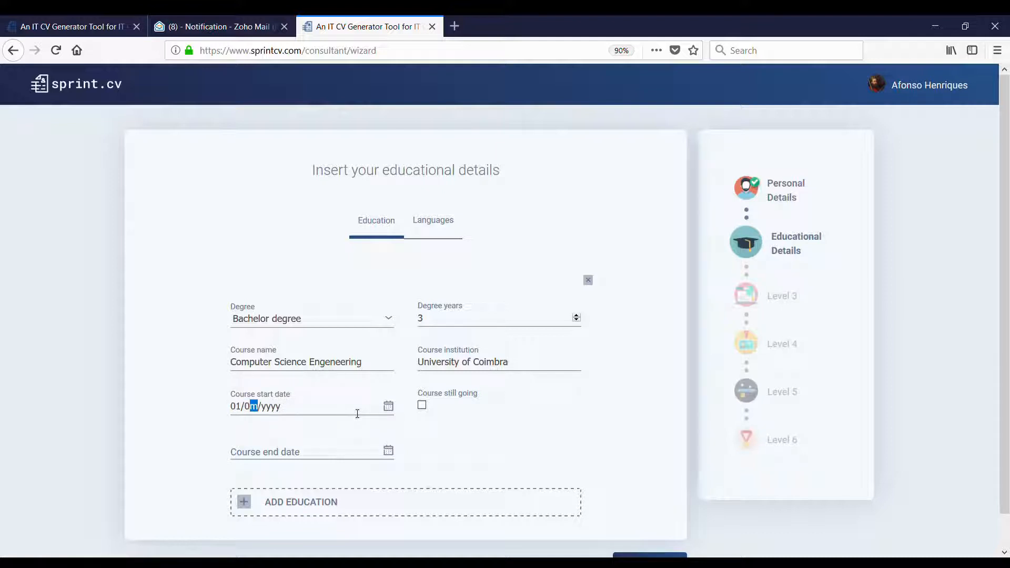
key("BackSpace")
type("003")
left_click(342, 457)
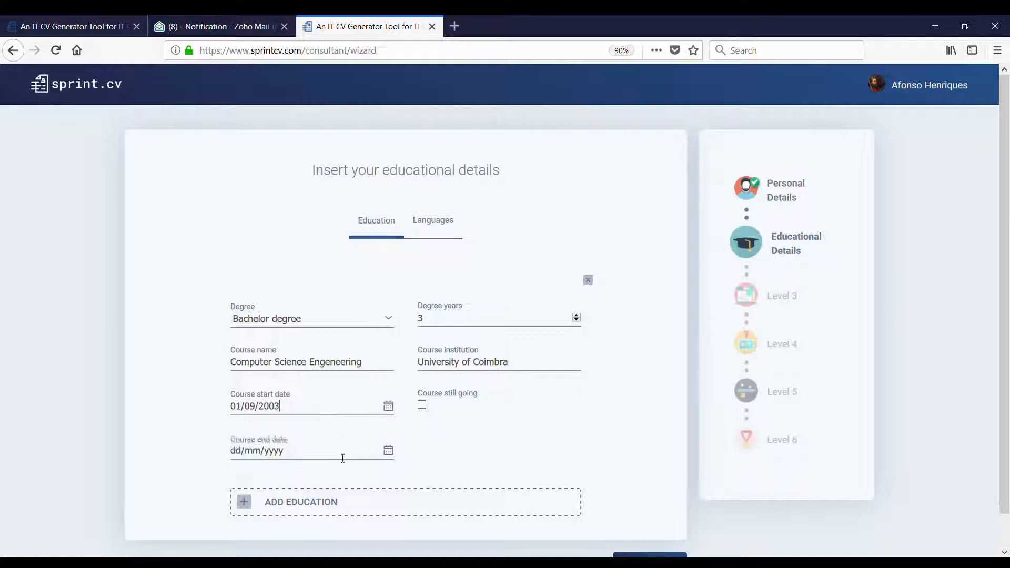
type("30/06/2020")
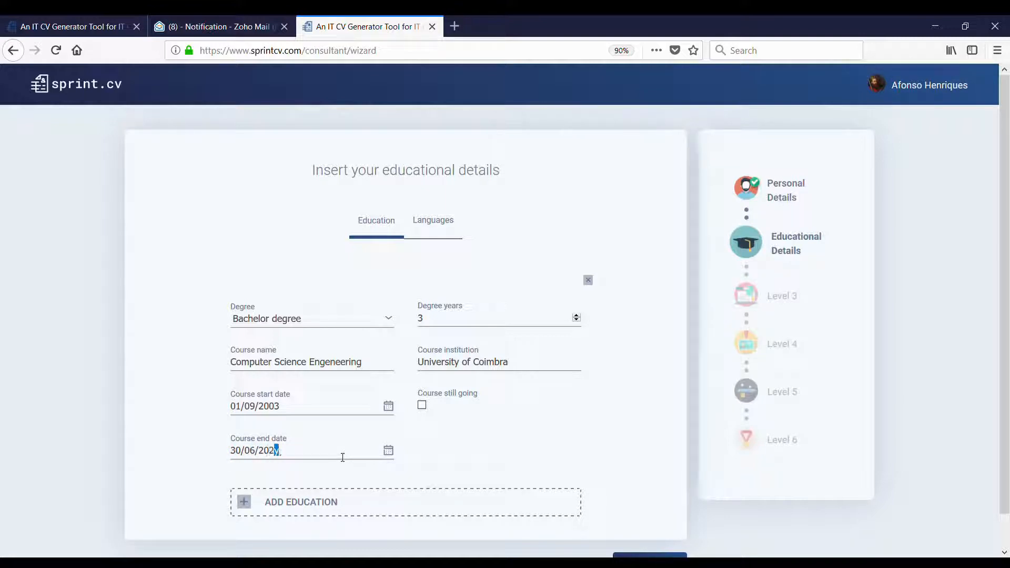
key("BackSpace")
key("BackSpace")
type("06")
- Add a second, 2-year entry for Master data management at University of Coimbra
left_click(357, 504)
scroll(358, 506, "down", 4)
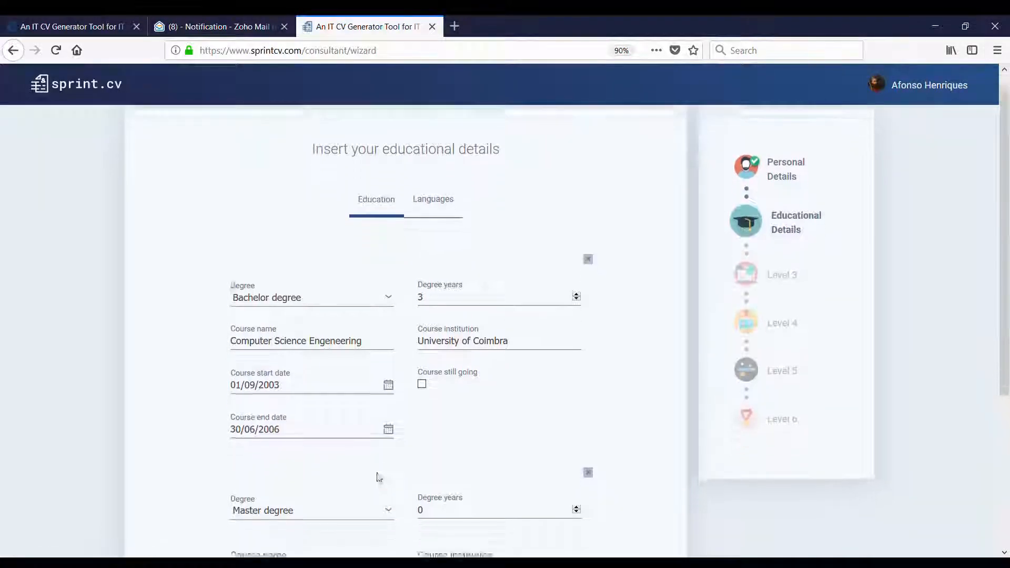
double_click(449, 338)
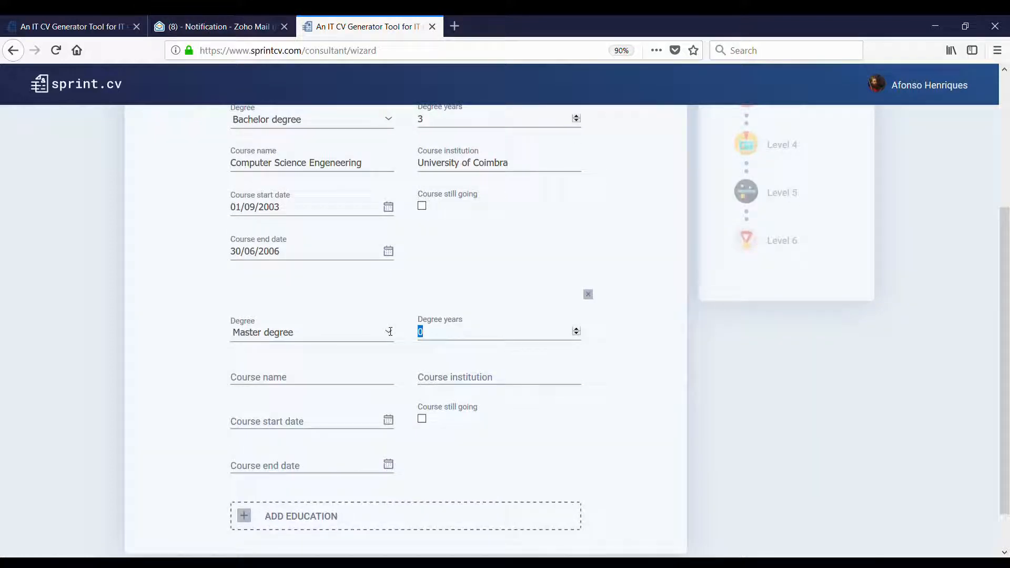
type("2")
left_click(333, 382)
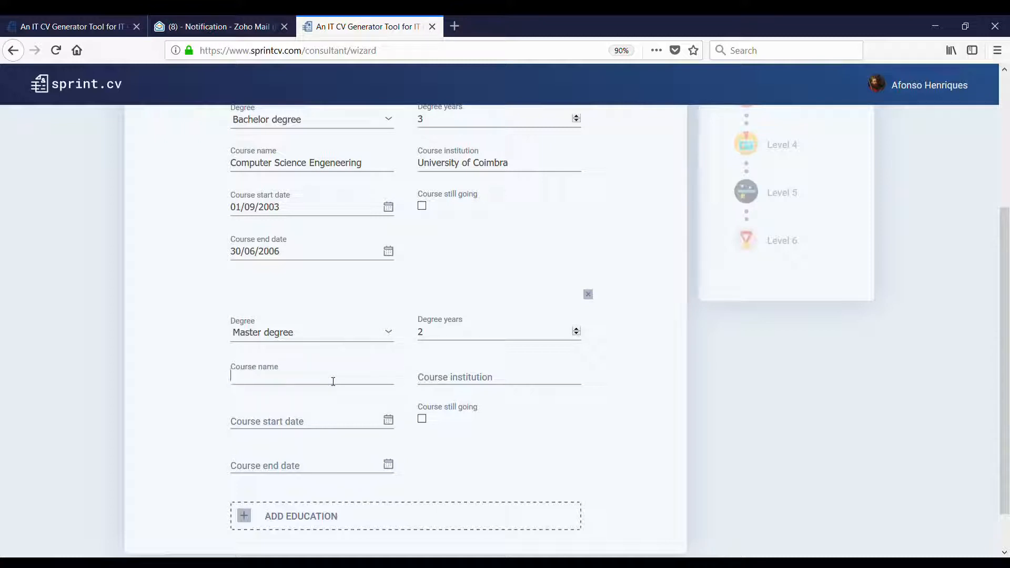
type("Master data management")
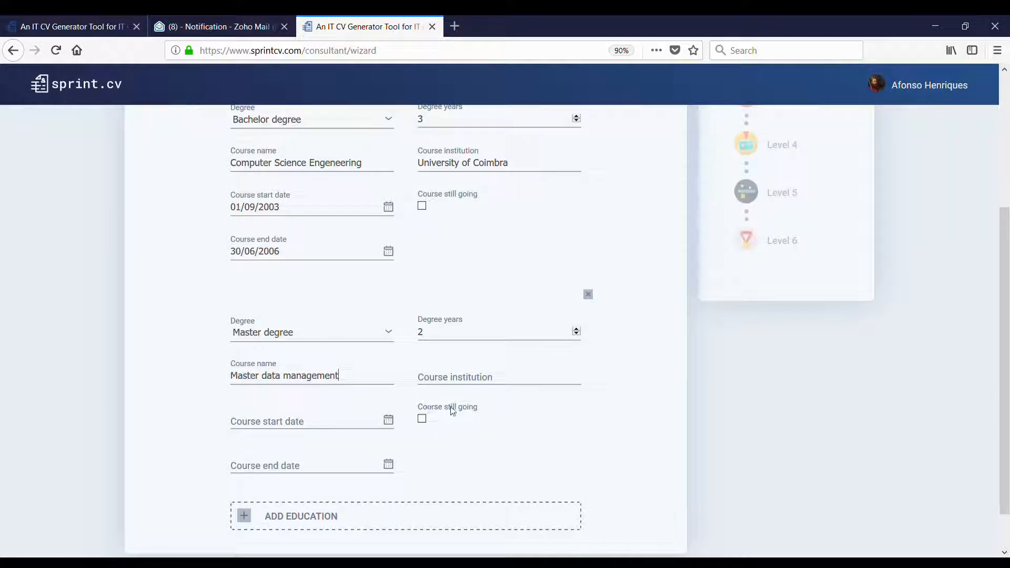
left_click(514, 382)
type("U")
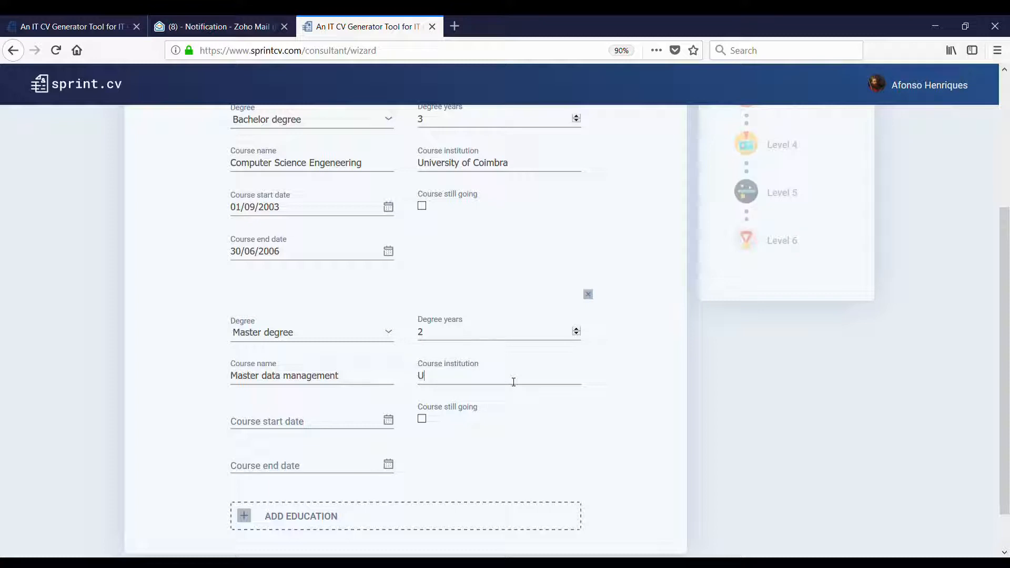
type("niversity of London")
key("BackSpace")
key("BackSpace")
key("BackSpace")
key("BackSpace")
key("BackSpace")
key("BackSpace")
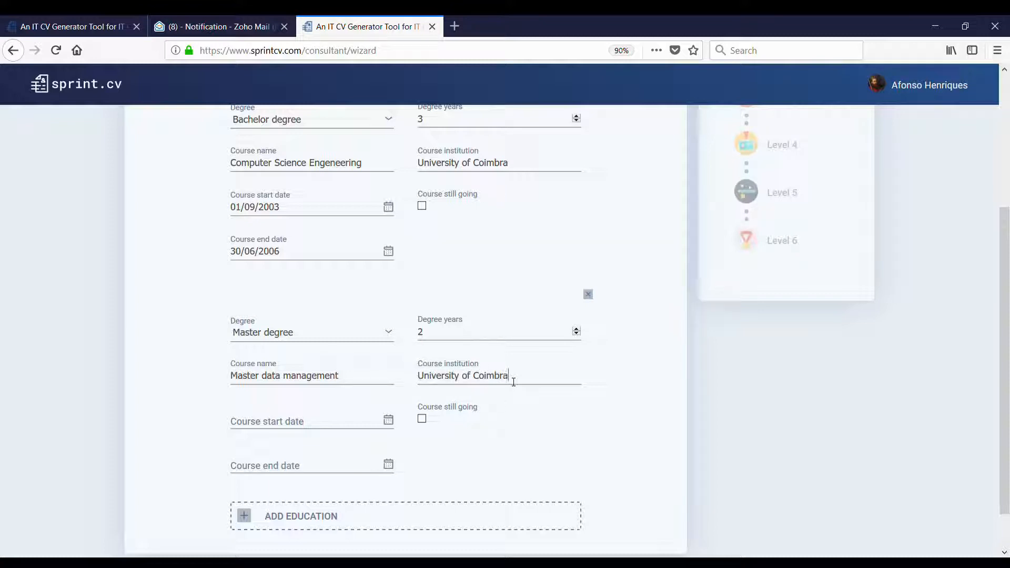
- Give the Master entry dates 01/09/2006 to 30/06/2008, correcting the end year
left_click(313, 421)
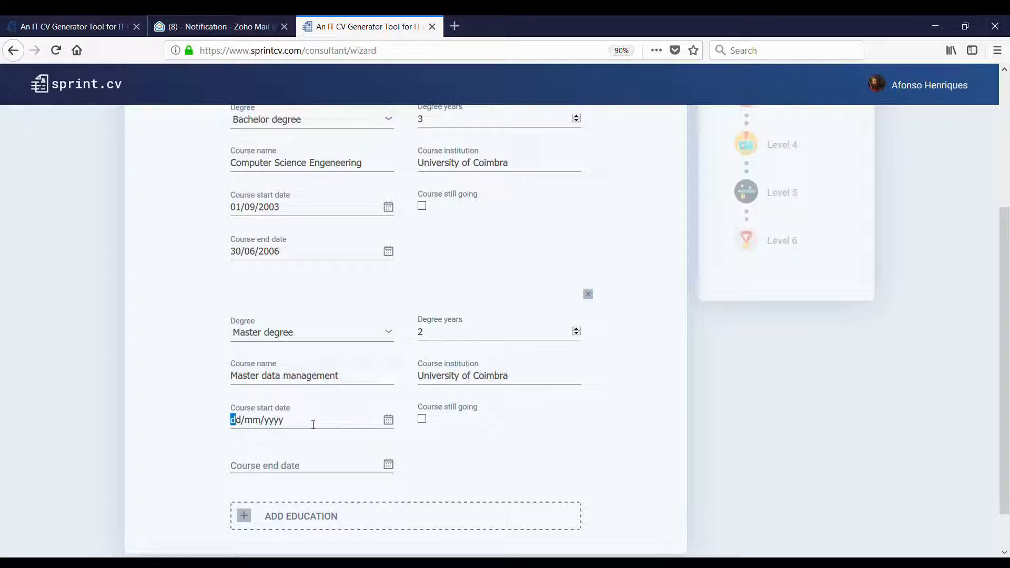
type("01/09/2006")
left_click(327, 467)
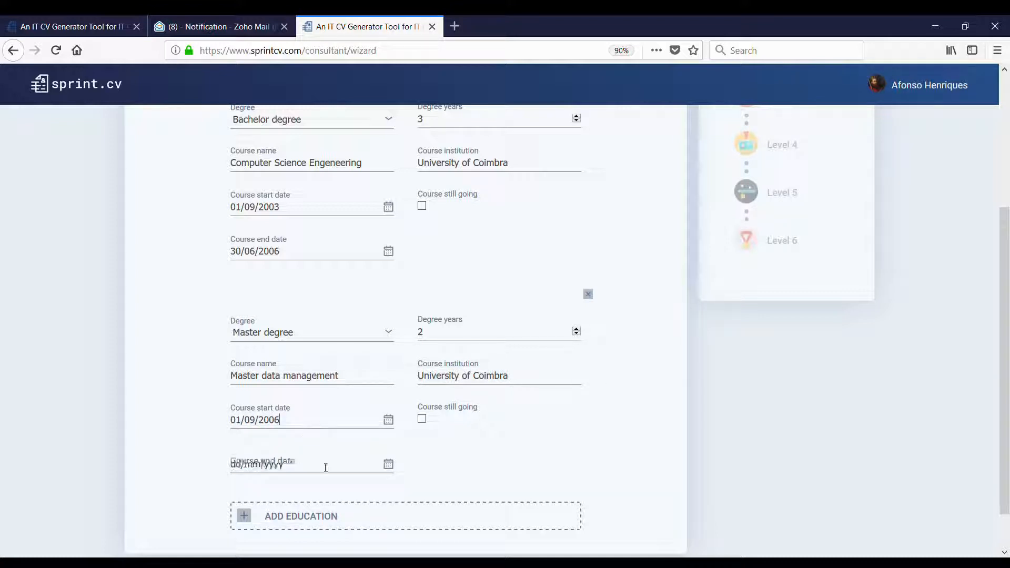
type("30/")
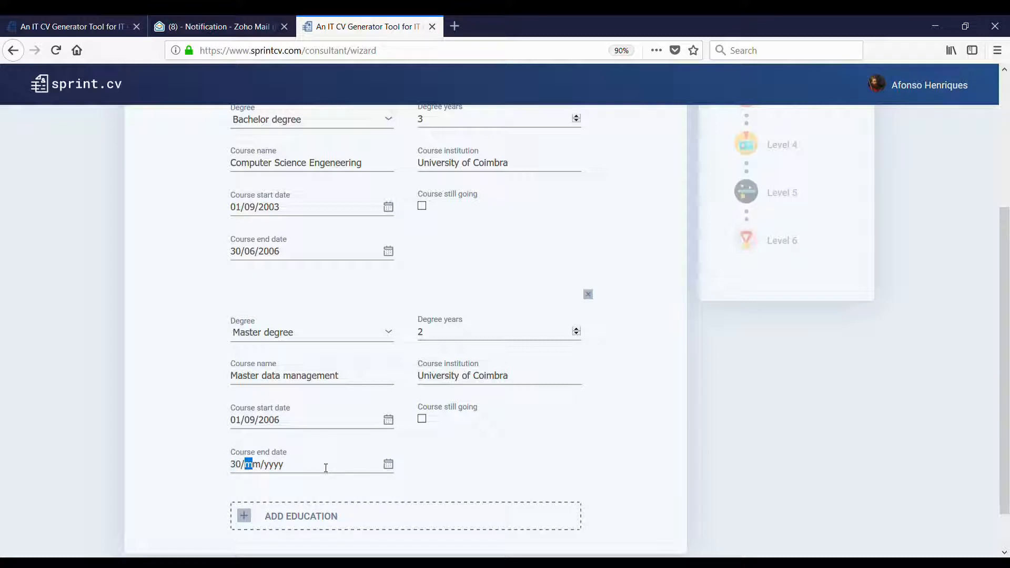
type("06/200")
type("8")
left_click(297, 467)
left_click(310, 454)
left_click(309, 404)
double_click(434, 336)
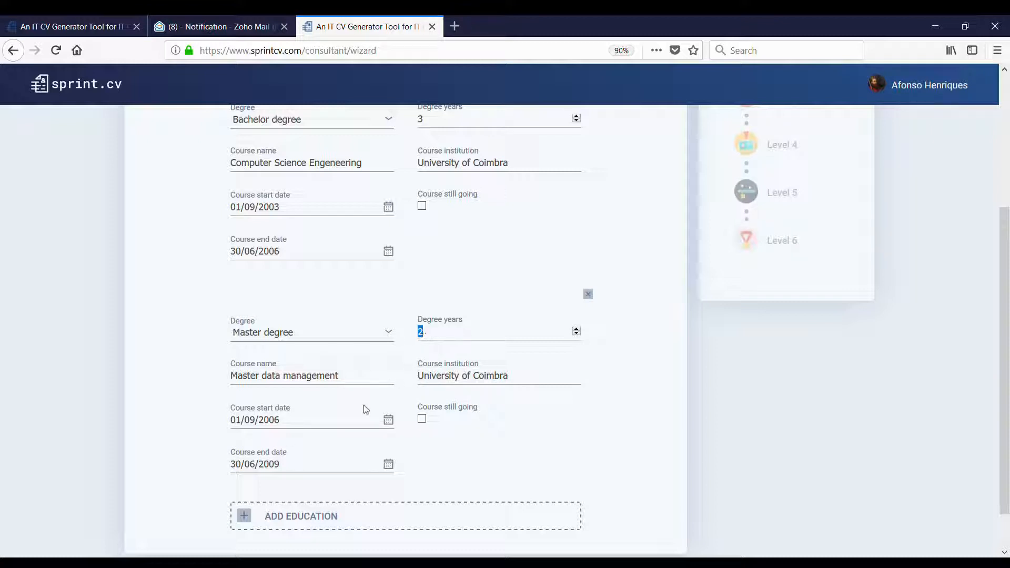
left_click(294, 470)
scroll(405, 397, "up", 2)
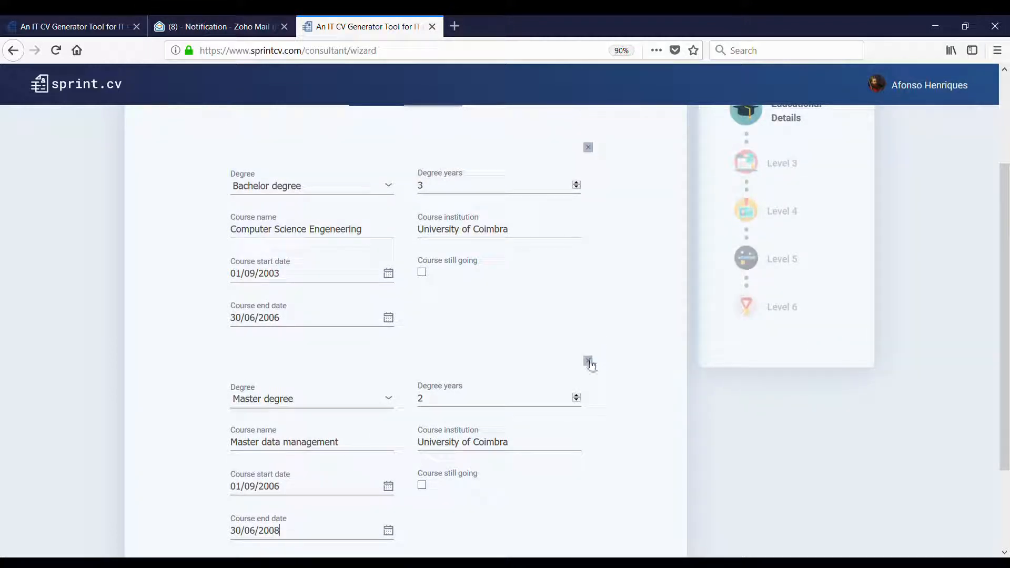
scroll(589, 363, "up", 2)
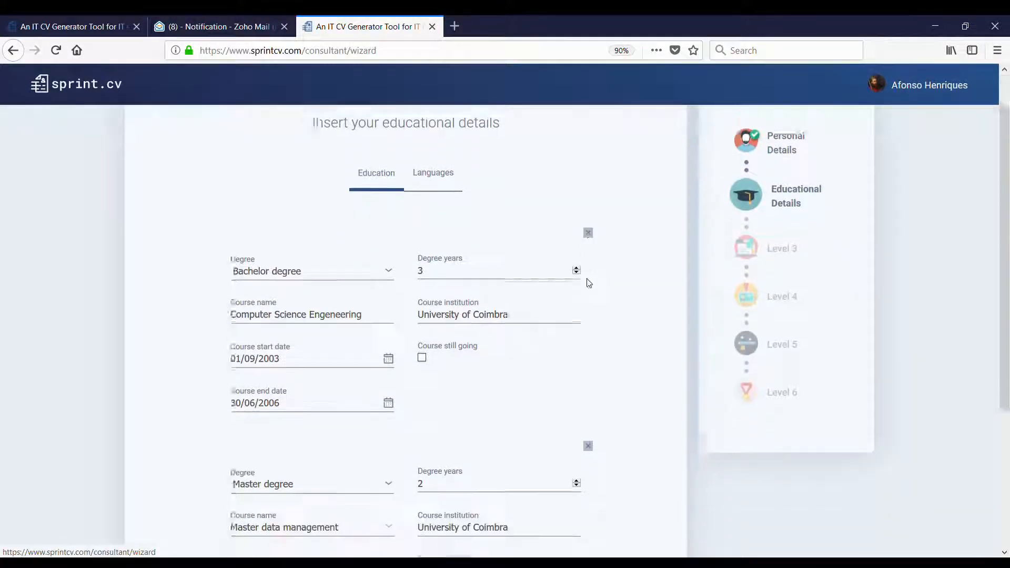
scroll(578, 282, "down", 5)
- Add Portuguese as a language, rated Native or bilingual for written, understanding and spoken
left_click(655, 530)
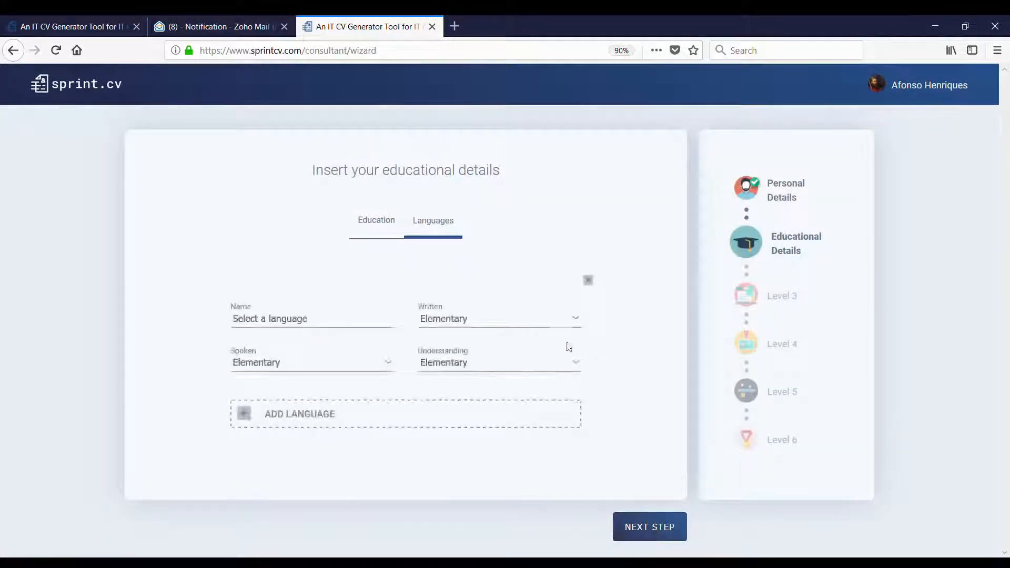
left_click(334, 327)
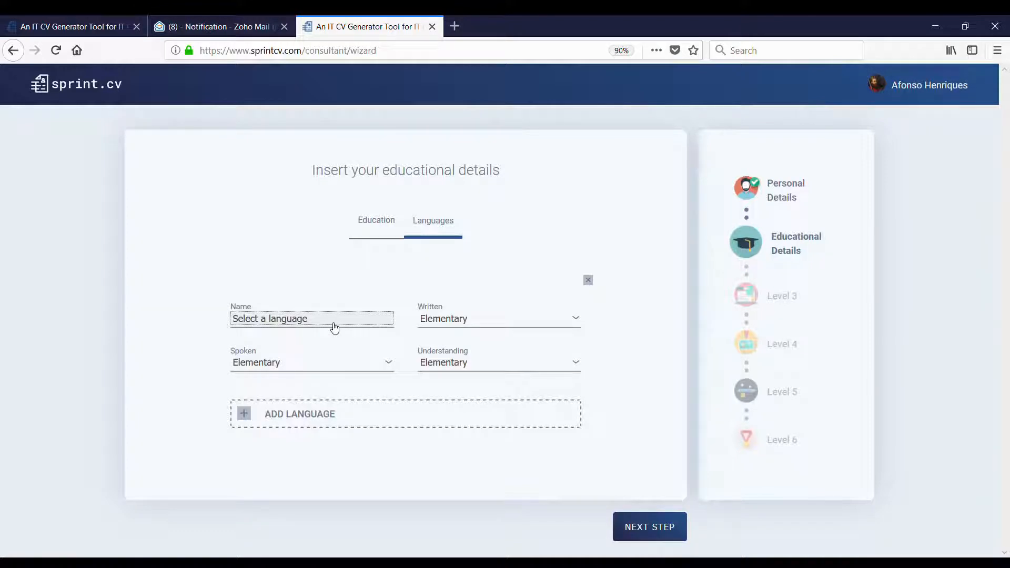
key("p")
key("Down")
key("Down")
key("Down")
key("Down")
key("Down")
key("Down")
key("Down")
key("Down")
key("Down")
key("Down")
key("Down")
key("Down")
key("Down")
key("Down")
key("Down")
key("Down")
key("Down")
key("Down")
key("Down")
key("Down")
key("Down")
key("Down")
type("por")
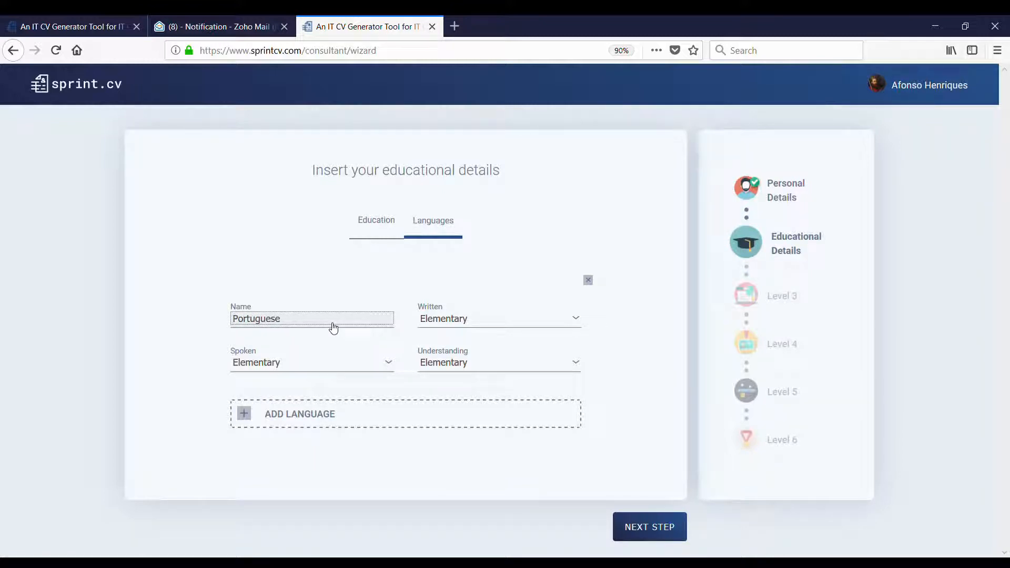
key("Tab")
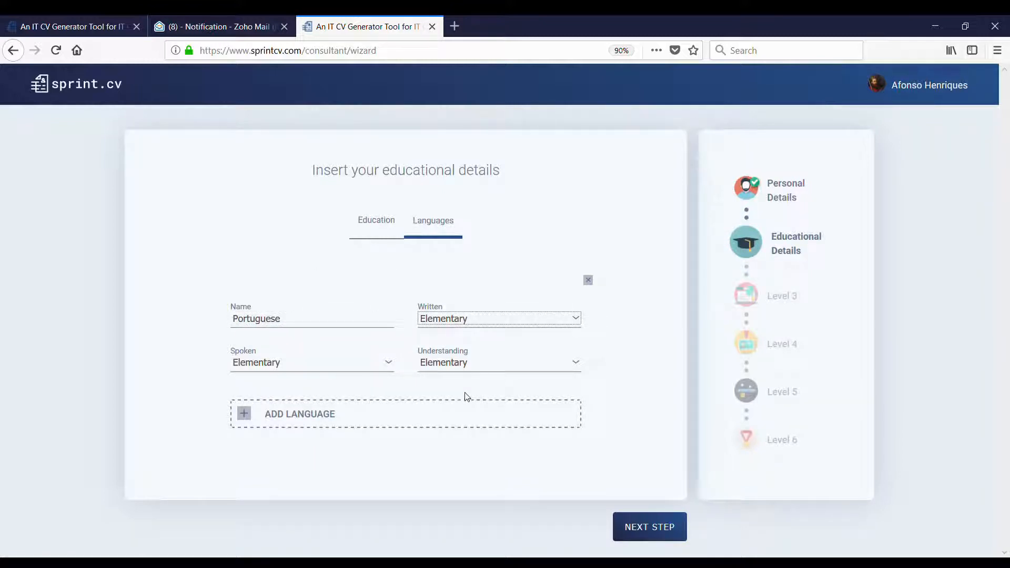
key("n")
key("Tab")
key("n")
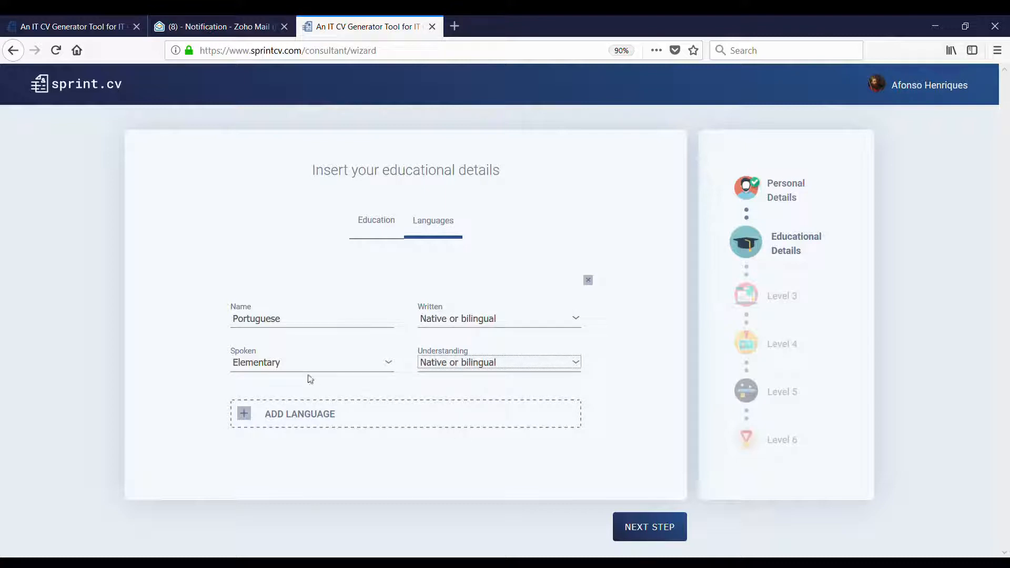
key("shift+Tab")
key("n")
- Add English as a second language, rated Full professional for written, understanding and spoken
left_click(321, 421)
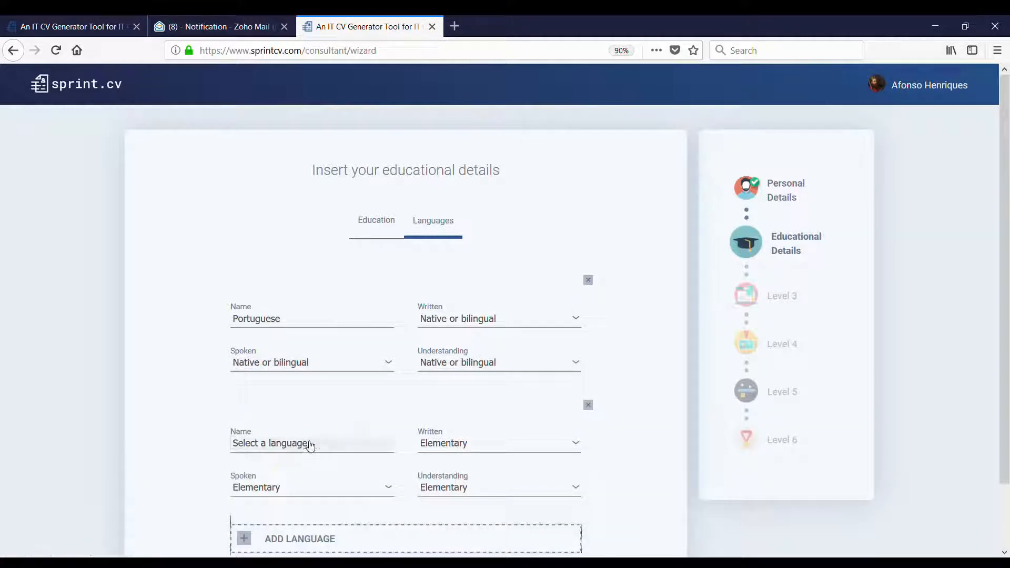
left_click(310, 446)
key("e")
key("Down")
key("Down")
key("Down")
key("Down")
key("Down")
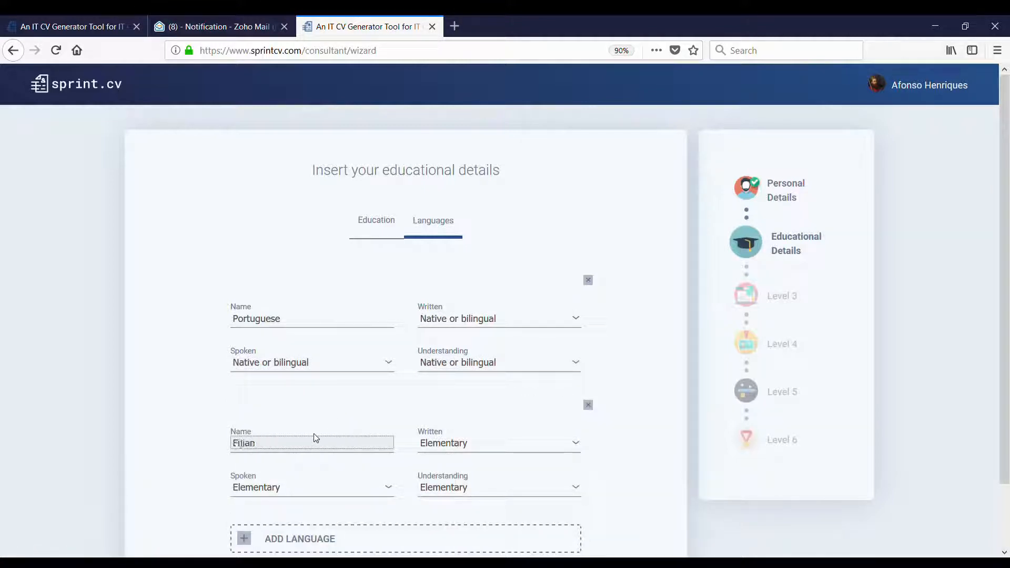
key("Up")
key("Up")
key("Up")
key("Up")
left_click(489, 440)
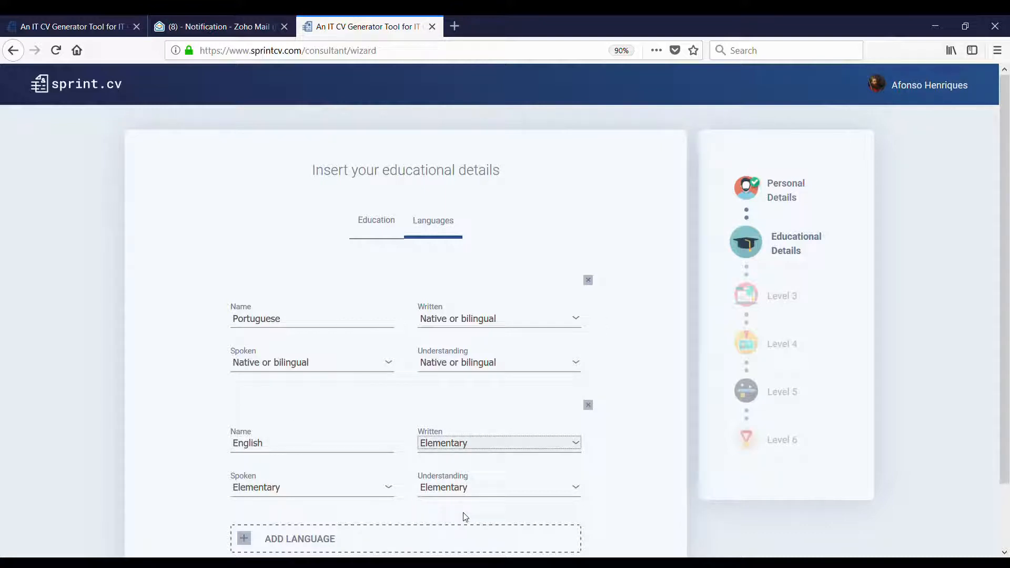
key("f")
left_click(469, 496)
key("f")
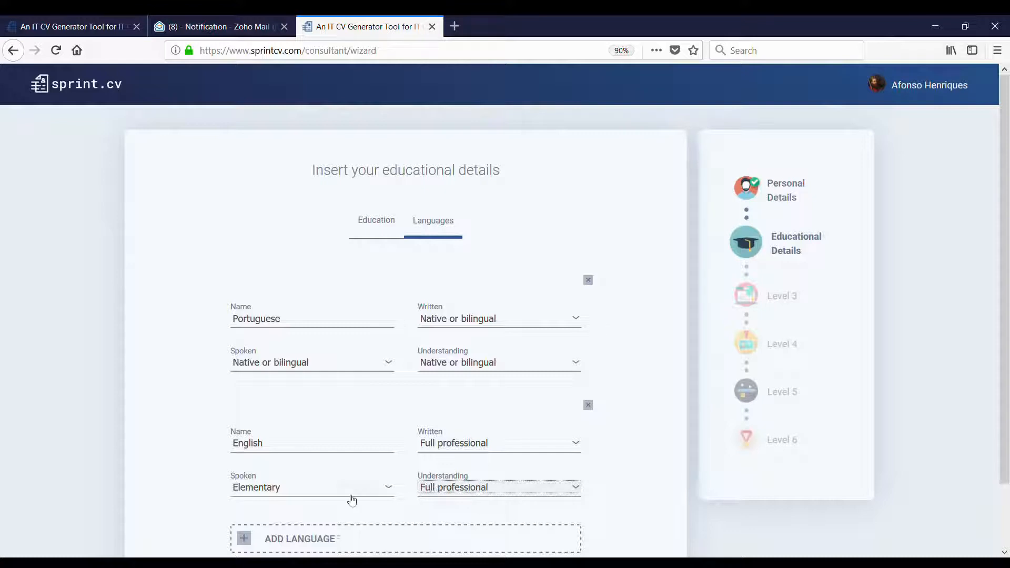
left_click(338, 490)
key("f")
scroll(328, 462, "down", 2)
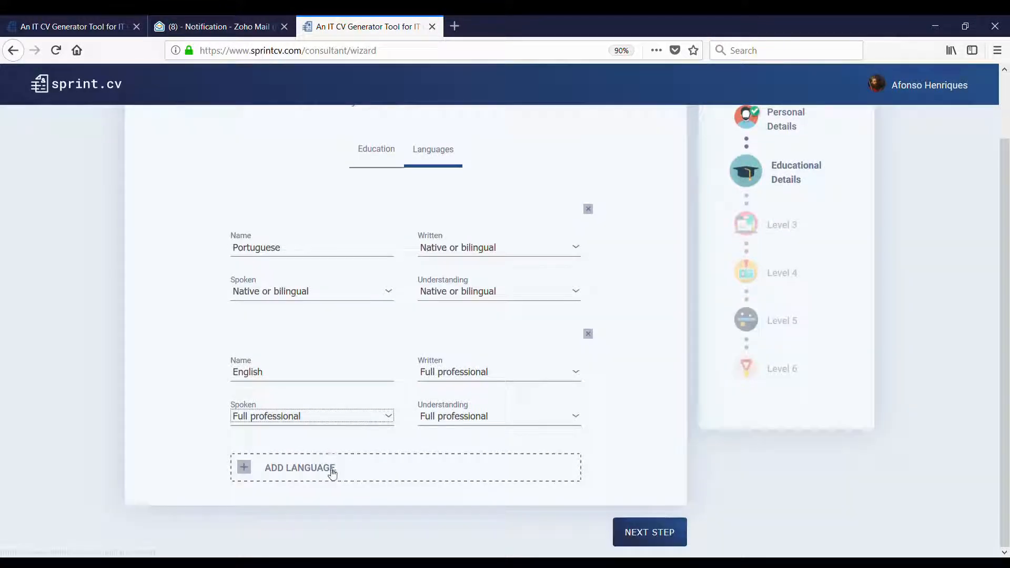
- Add French as a third language at Professional working on all three levels, then continue
left_click(330, 470)
left_click(299, 481)
key("f")
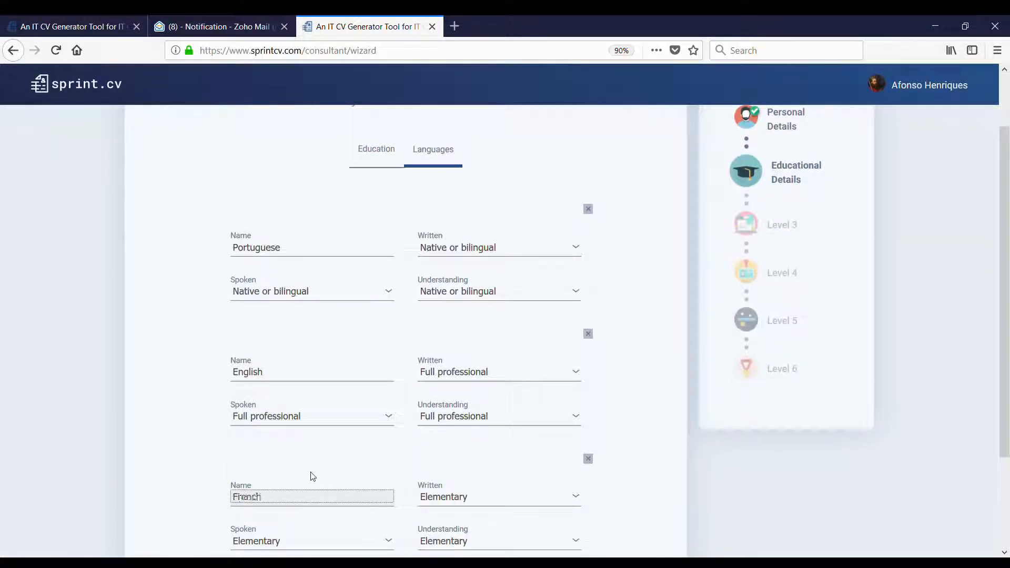
scroll(462, 457, "down", 2)
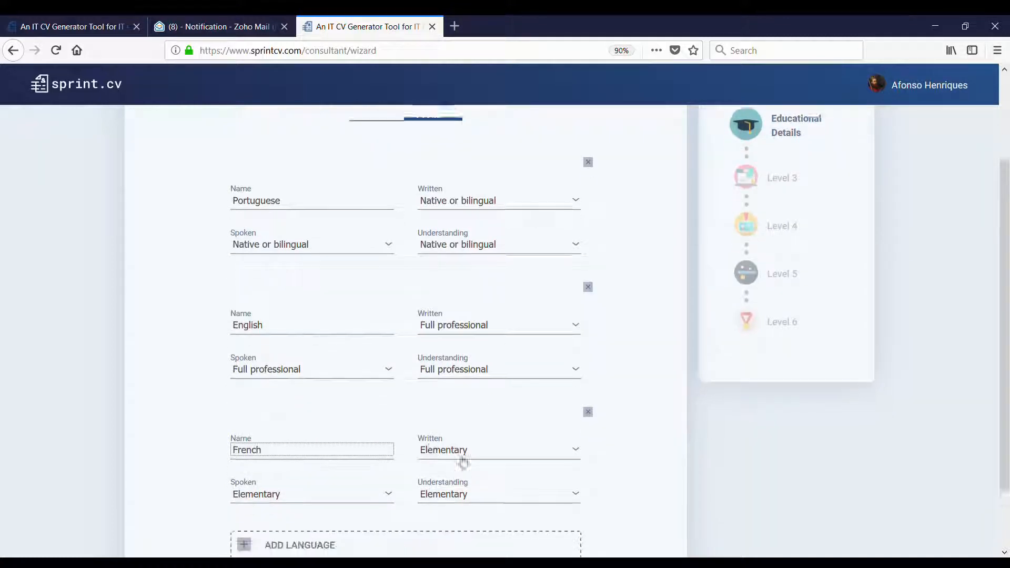
left_click(487, 431)
key("p")
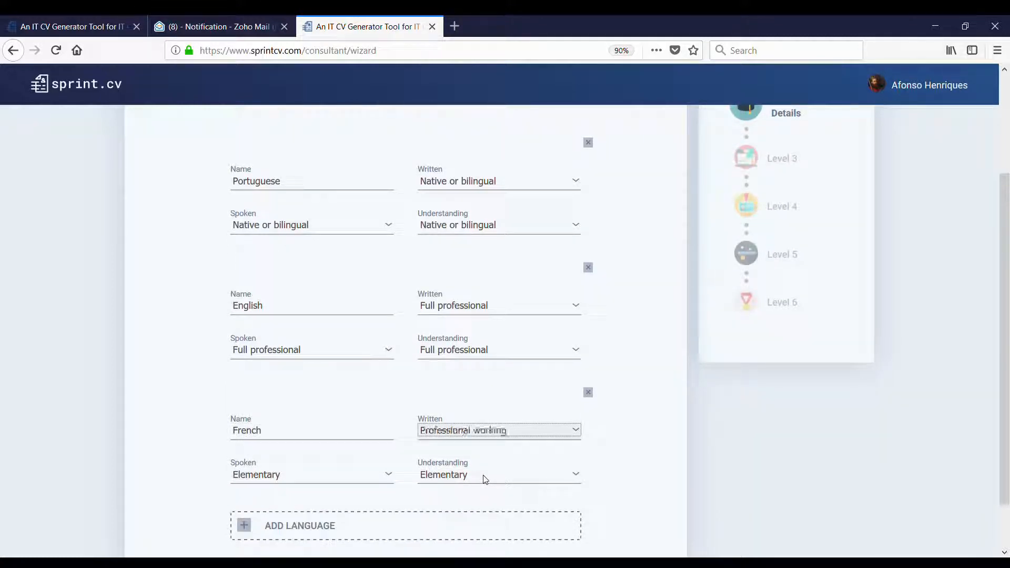
key("Tab")
key("p")
left_click(334, 481)
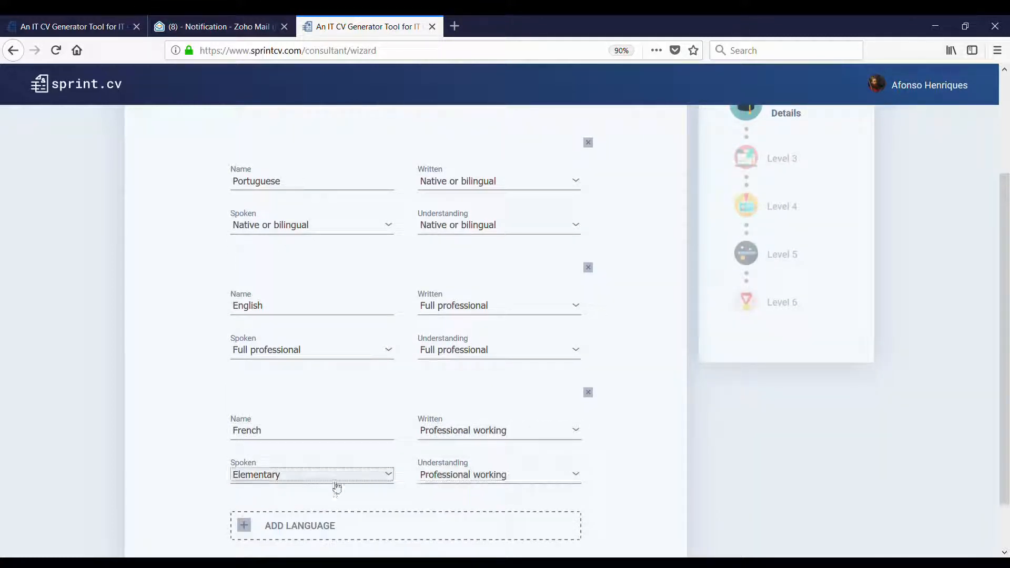
key("p")
scroll(375, 485, "down", 2)
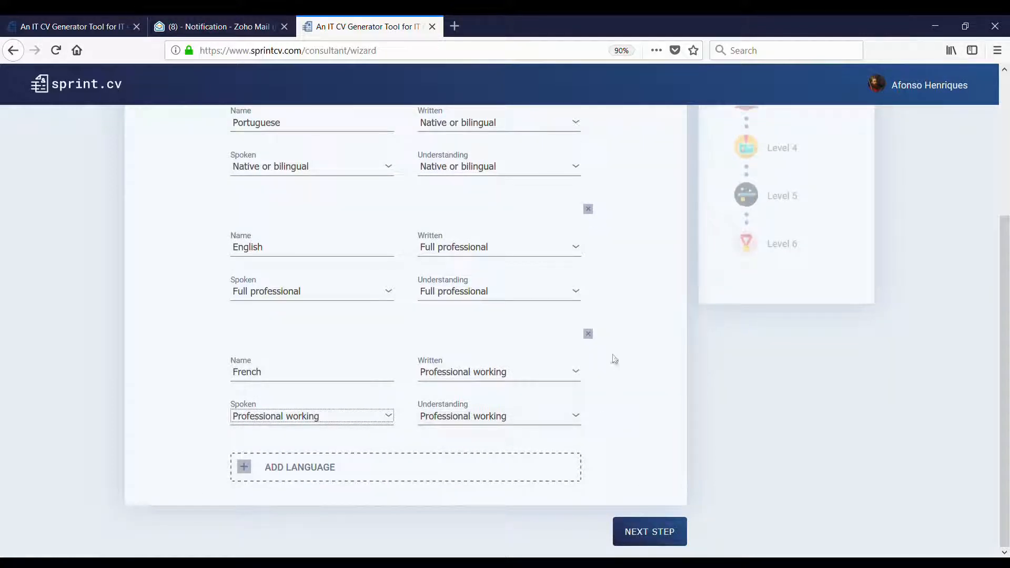
scroll(612, 360, "up", 4)
scroll(591, 342, "down", 4)
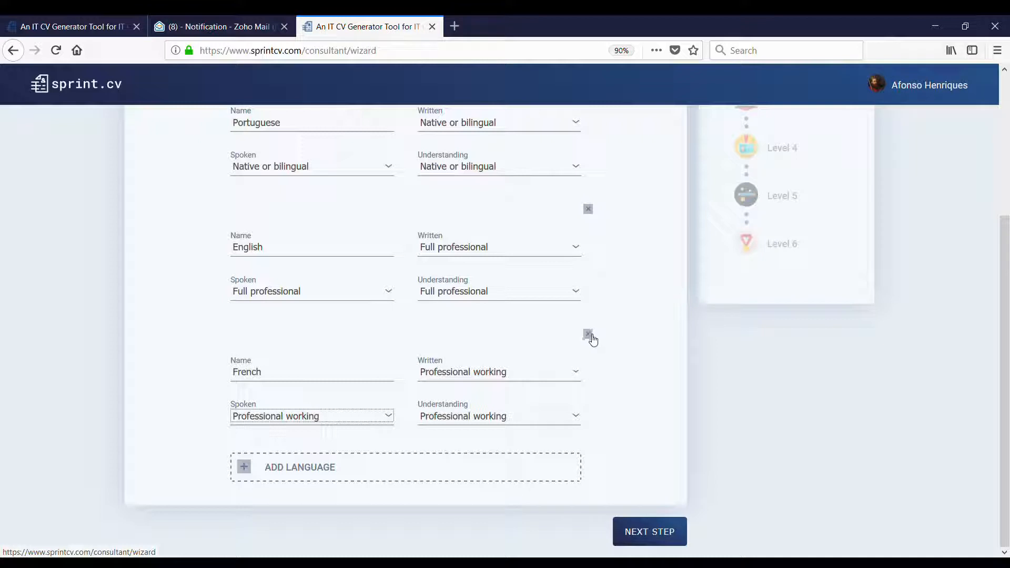
left_click(651, 533)
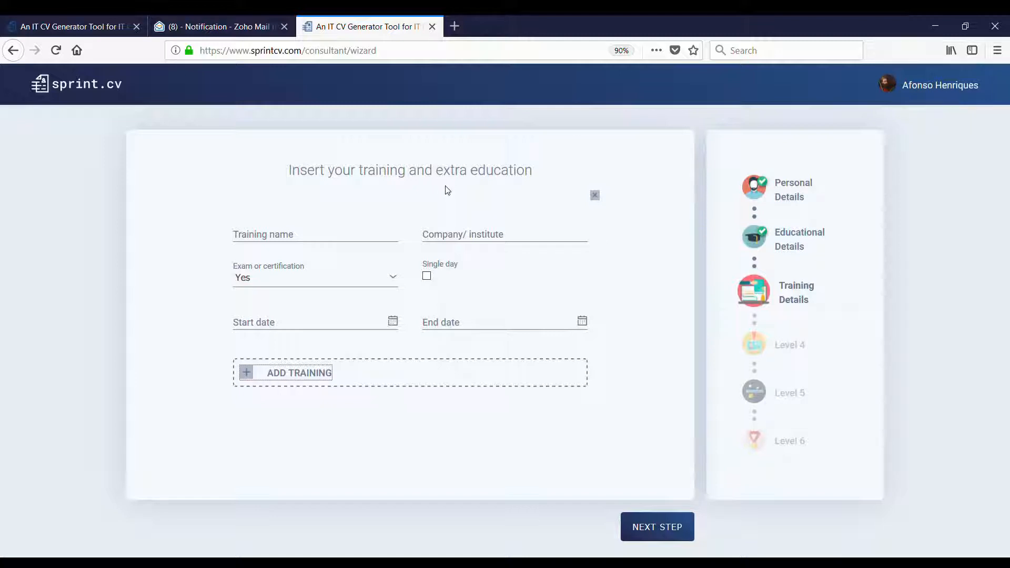
- Enter GDPR Foundations from IBITCG as a single-day training on 01/03/2018, then add another entry
left_click(375, 240)
type("GD")
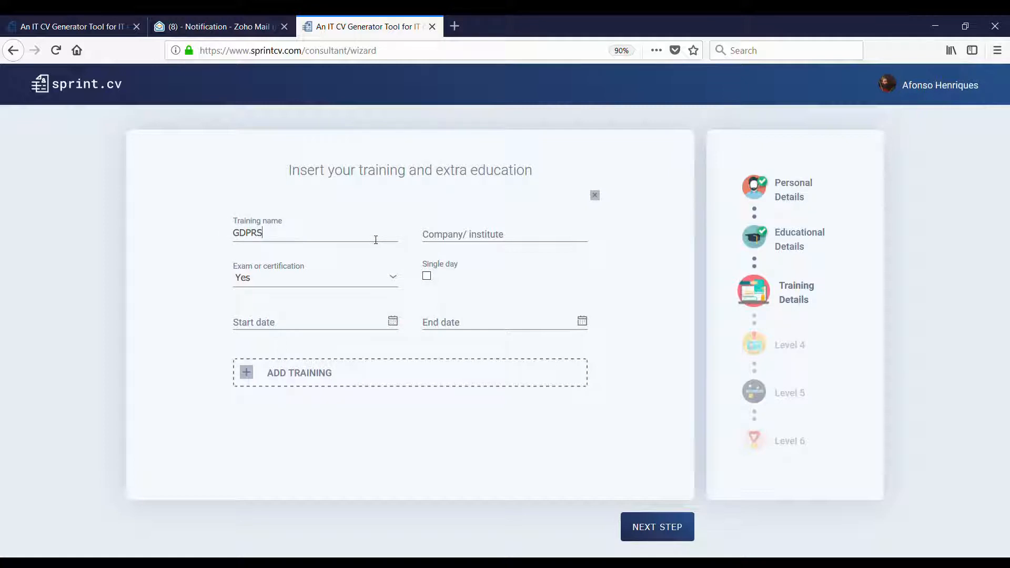
type("PR Found")
type("IB")
type("I")
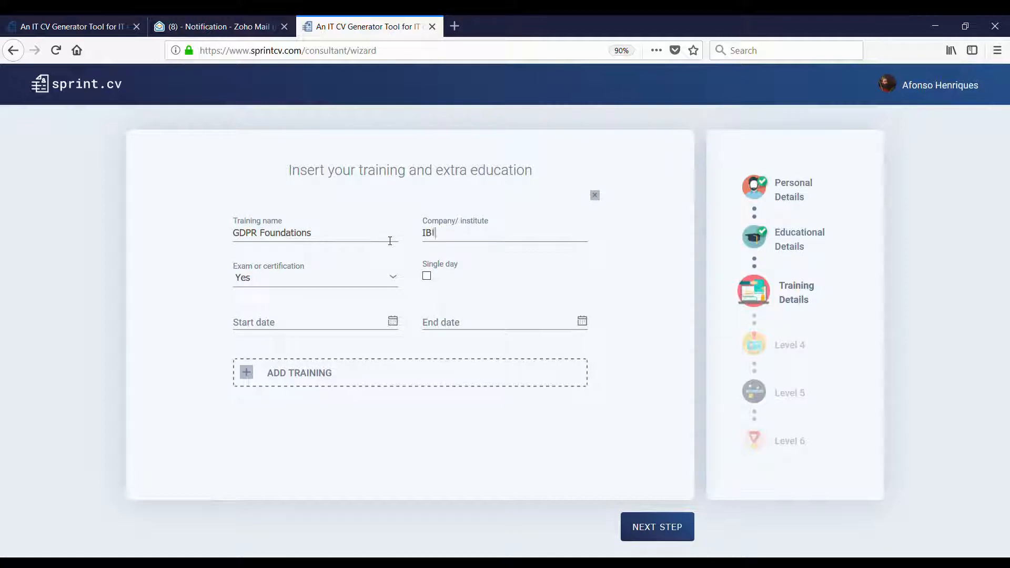
type("TCG")
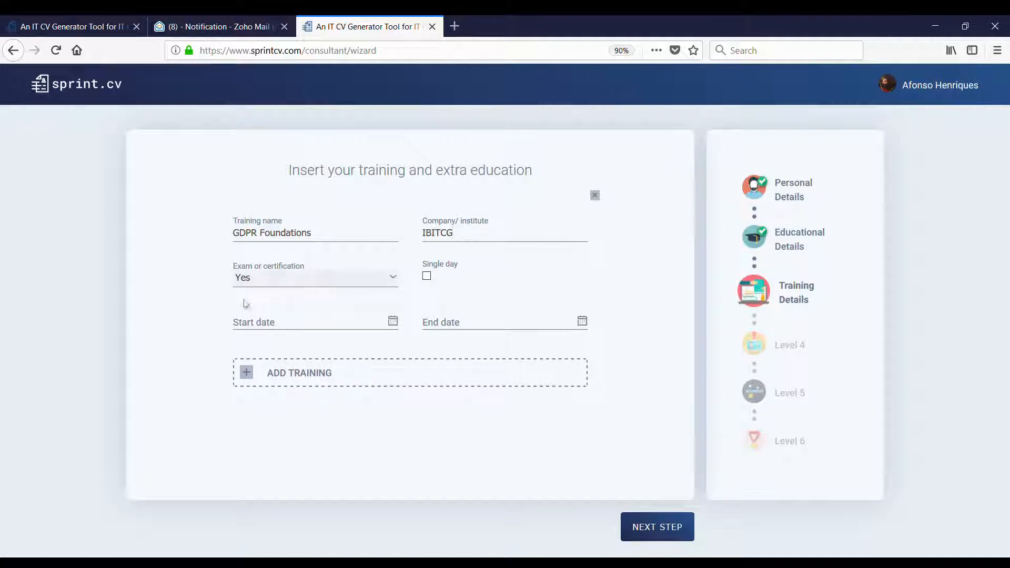
left_click(263, 278)
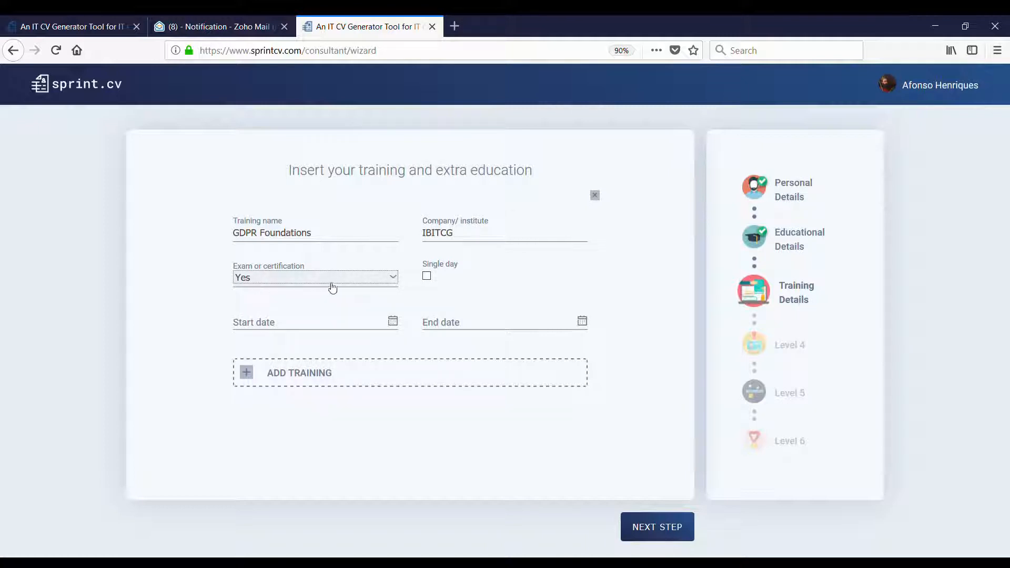
left_click(427, 276)
left_click(365, 322)
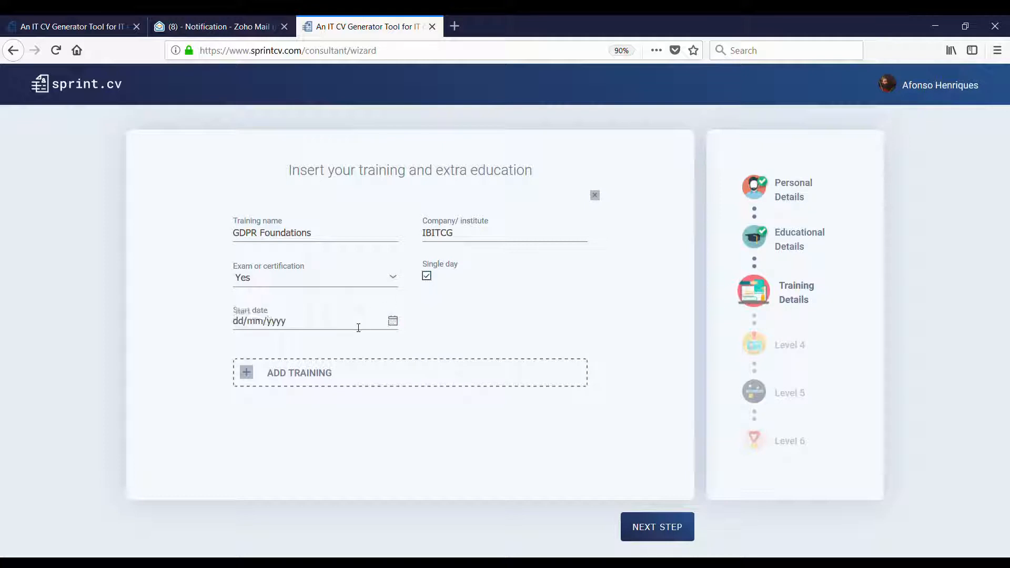
type("01/03/20")
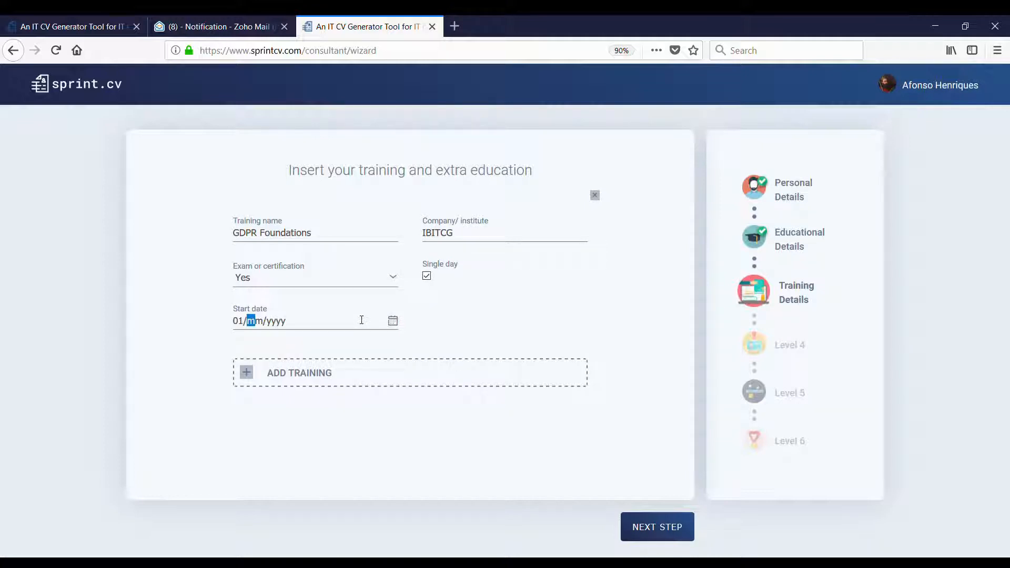
type("18")
left_click(319, 383)
- Enter ITIL V3 Foundations at Brussels School as a single-day training on 10/01/2016, then add a third entry
scroll(334, 354, "down", 2)
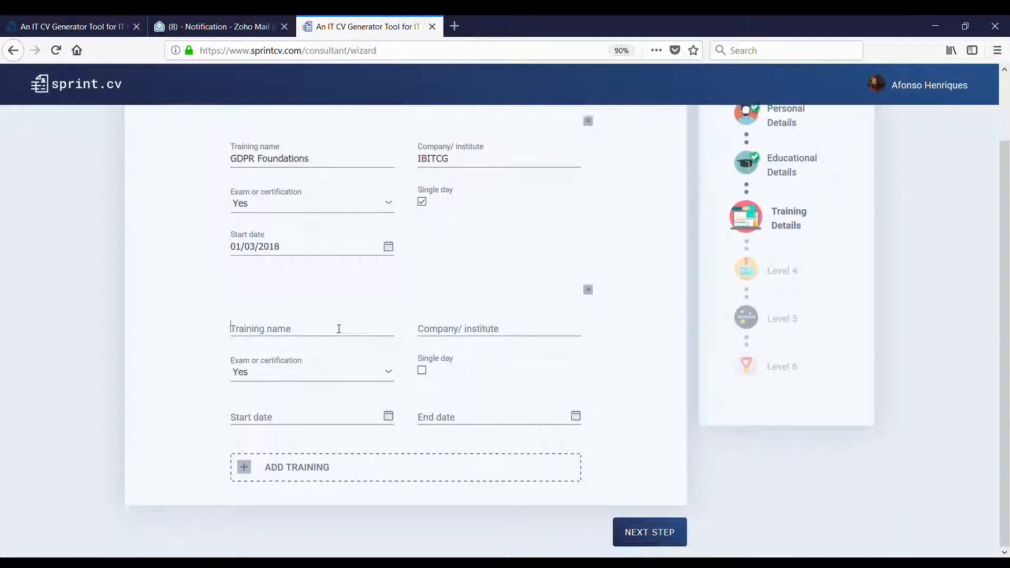
left_click(340, 328)
type("ITIL")
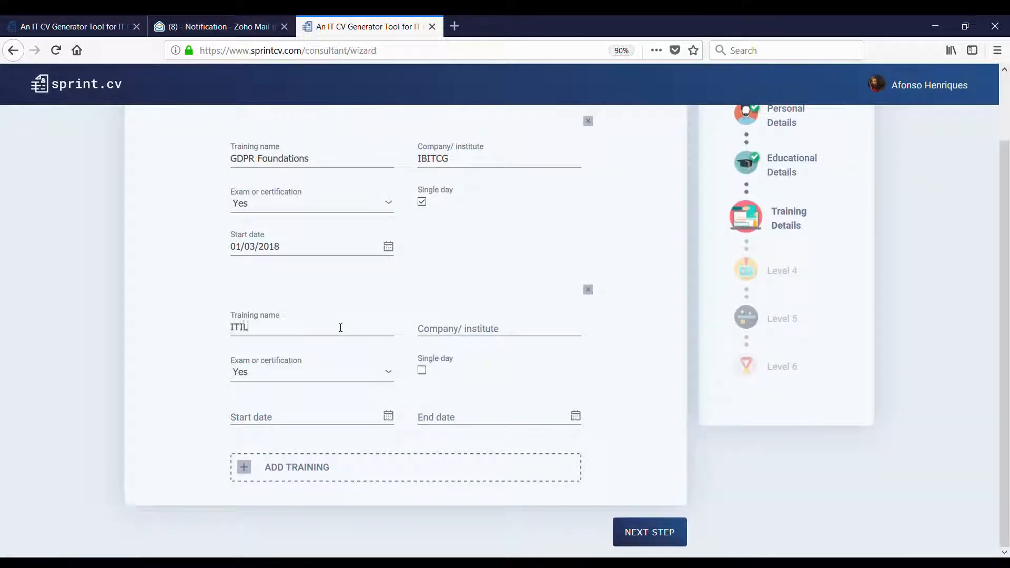
type(" V")
type("3 Found")
type("Brussels ")
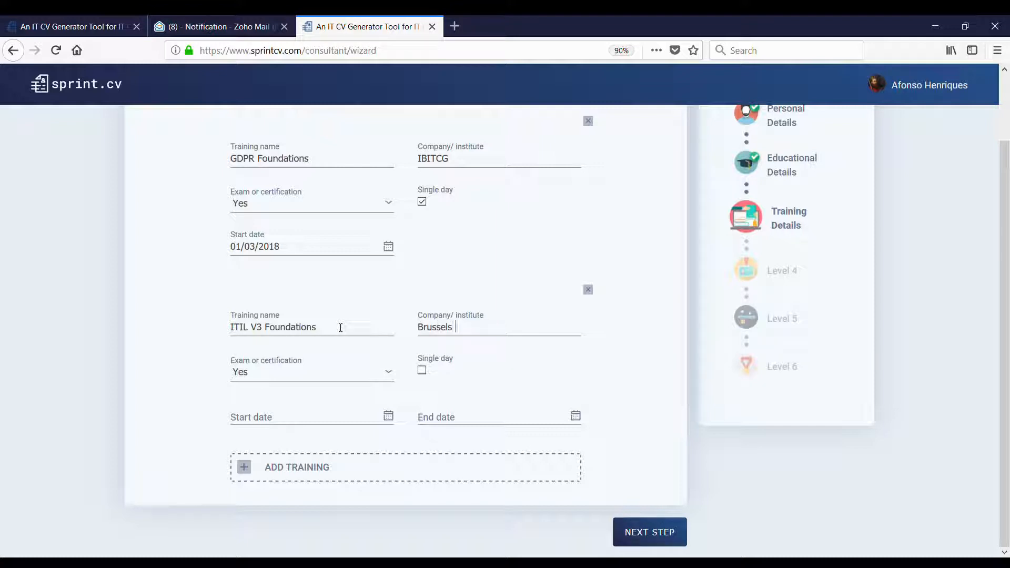
type("School")
left_click(422, 370)
left_click(351, 417)
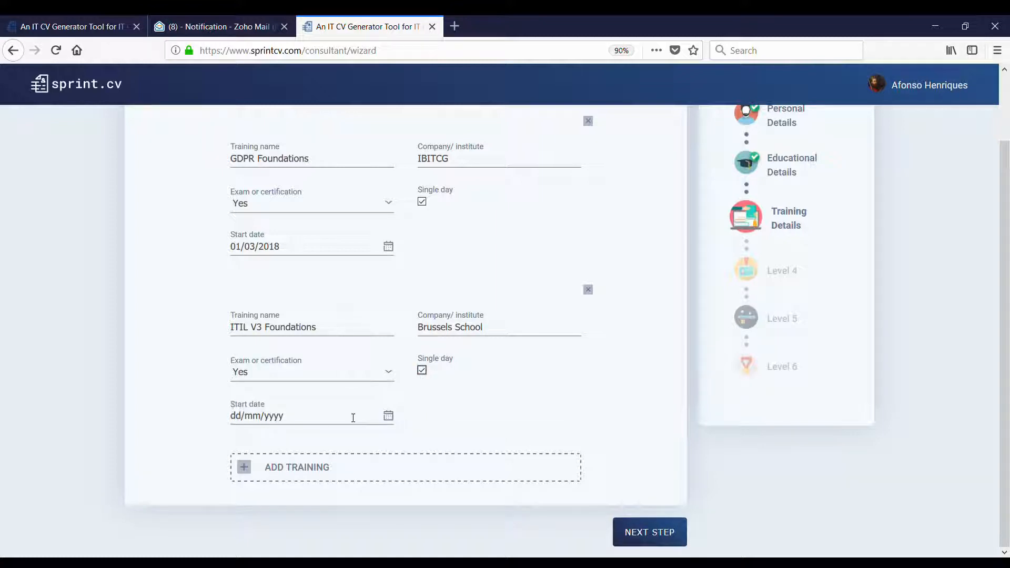
type("0")
type("00120")
type("1")
type("6")
left_click(311, 476)
- Record Prince2 Foundations at Brussels School as a single-day training dated 10/2015, then add another entry
scroll(329, 444, "down", 5)
left_click(327, 366)
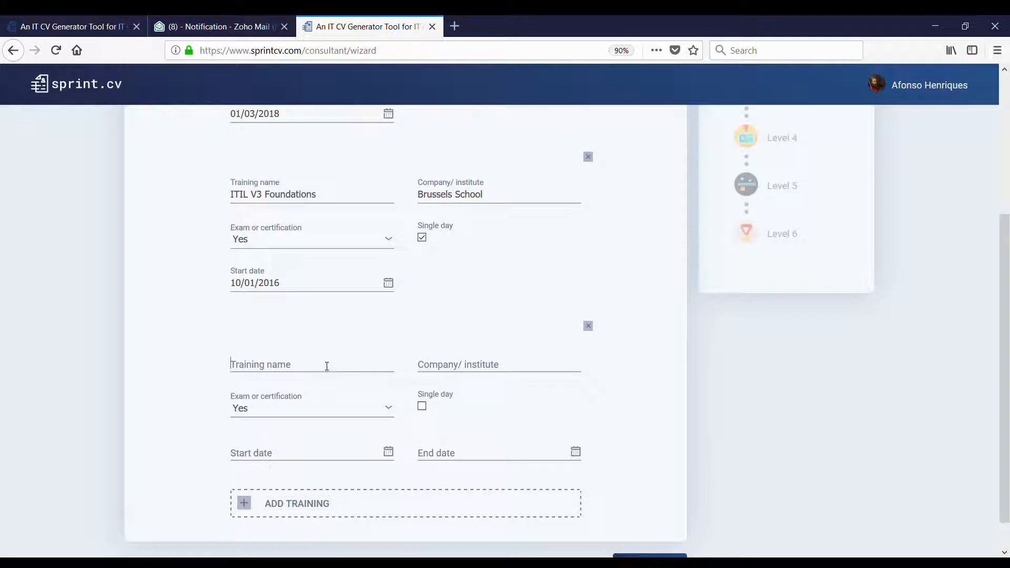
type("Princ")
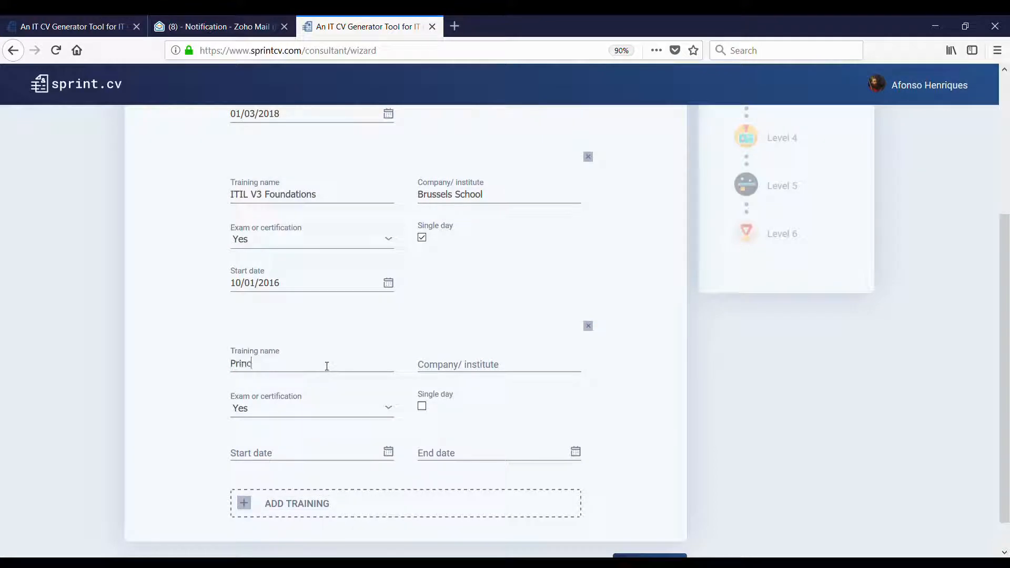
type("e2 Foundations")
triple_click(450, 195)
key("ctrl+c")
left_click(527, 367)
key("ctrl+v")
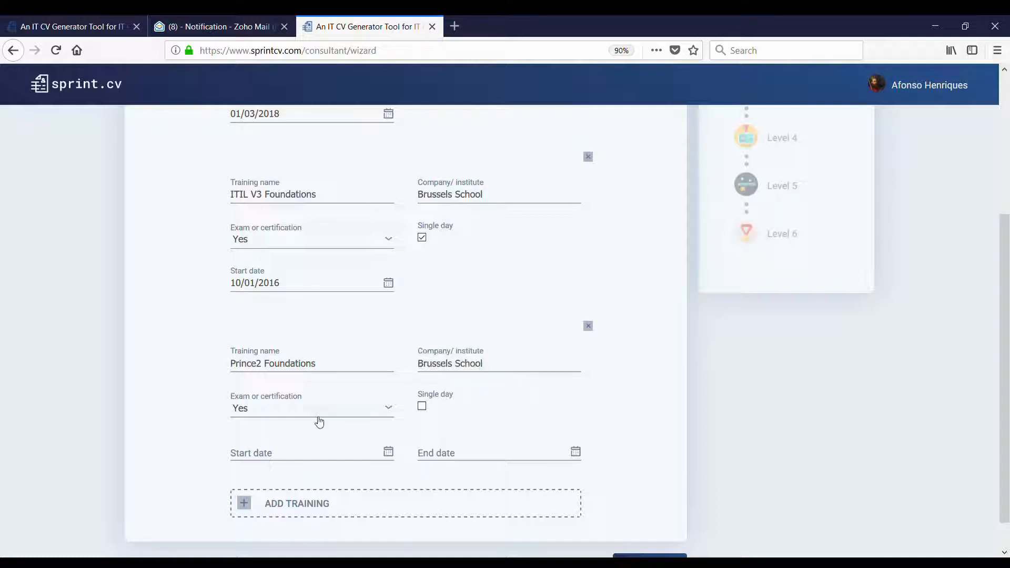
left_click(422, 406)
left_click(320, 456)
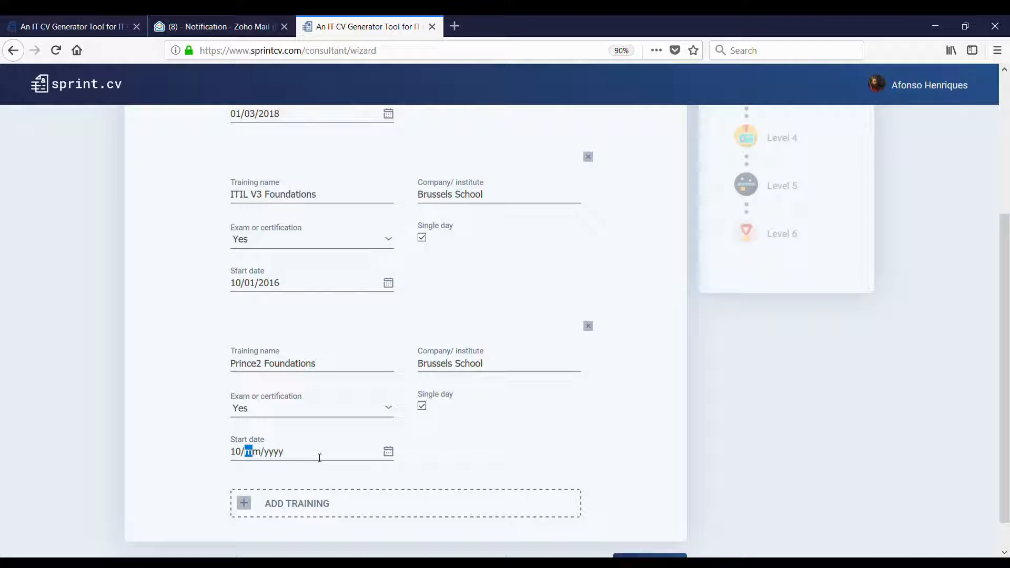
type("10/10/2015")
scroll(400, 451, "down", 1)
left_click(304, 473)
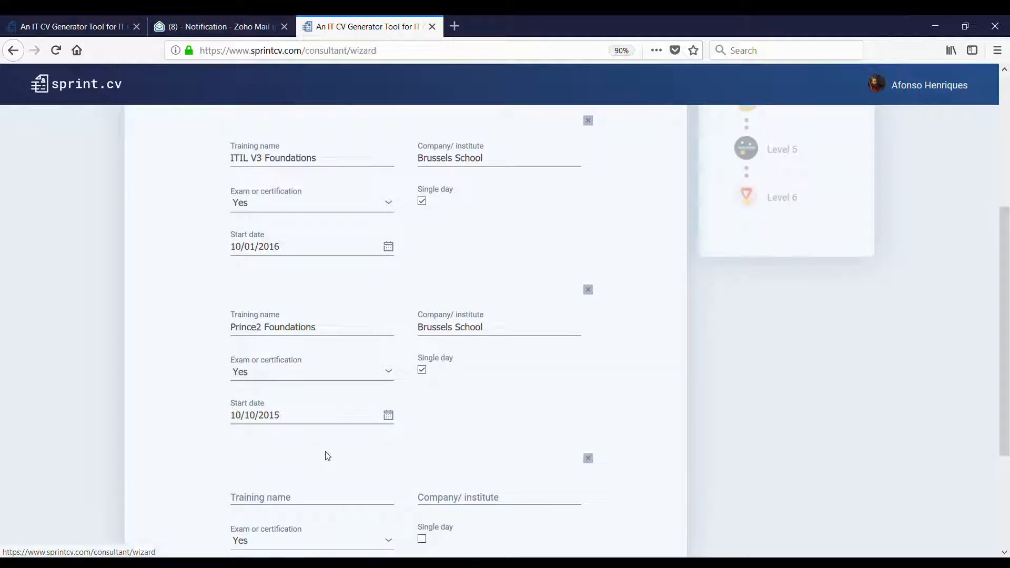
- Record Cobit5 Foundations at Brussels School as a single-day training on 01/09/2015, then add another entry
scroll(331, 427, "down", 4)
type("Co")
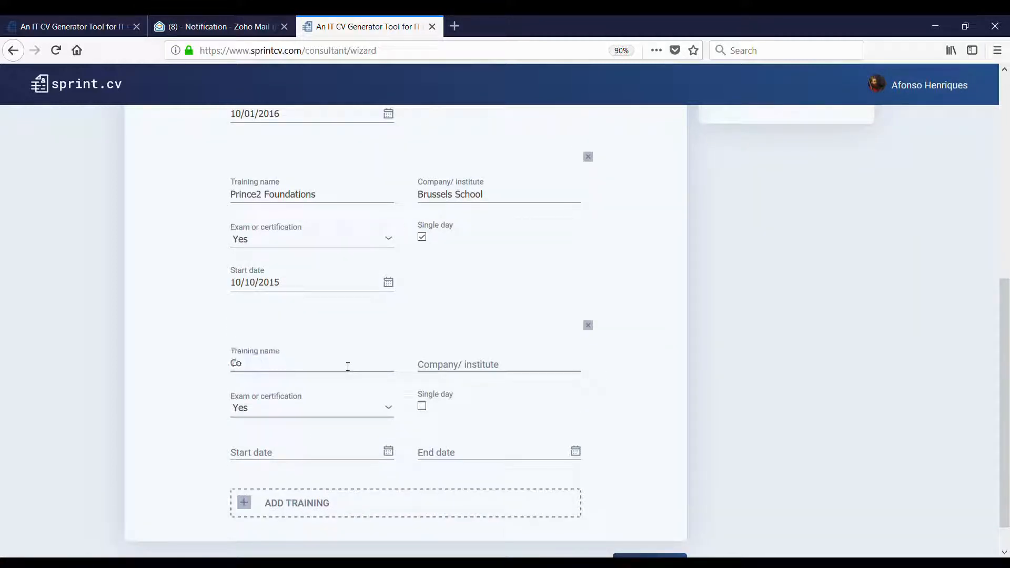
type("bit5 Foind")
type("ndatio")
left_click_drag(511, 201, 376, 194)
key("ctrl+c")
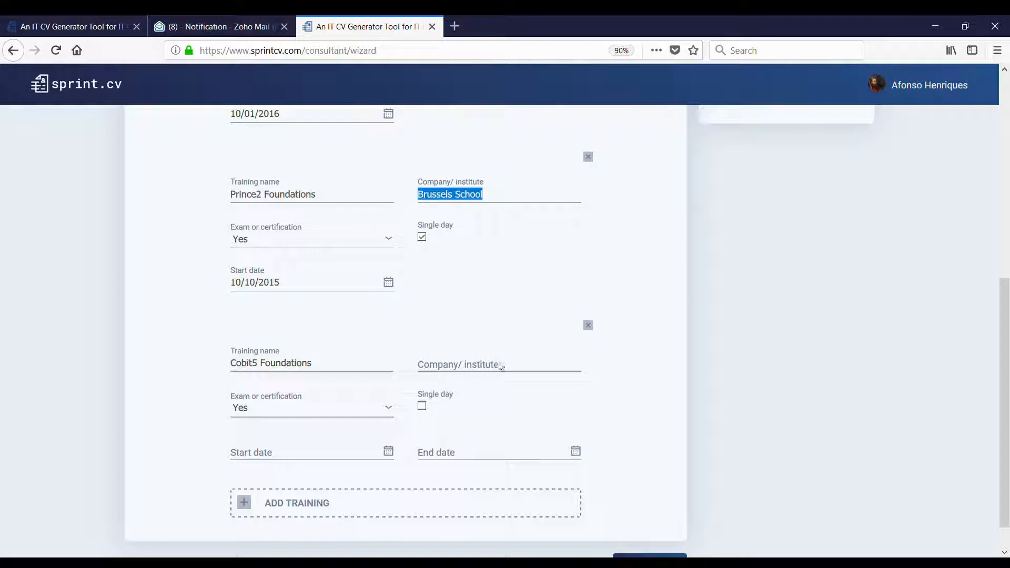
left_click(500, 367)
key("ctrl+v")
left_click(422, 406)
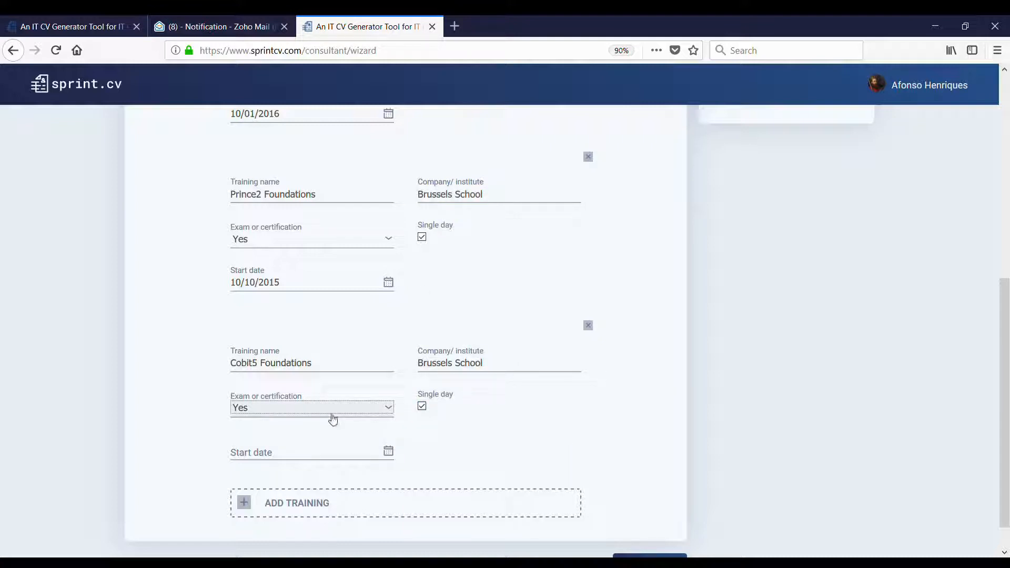
scroll(332, 429, "down", 1)
left_click(338, 418)
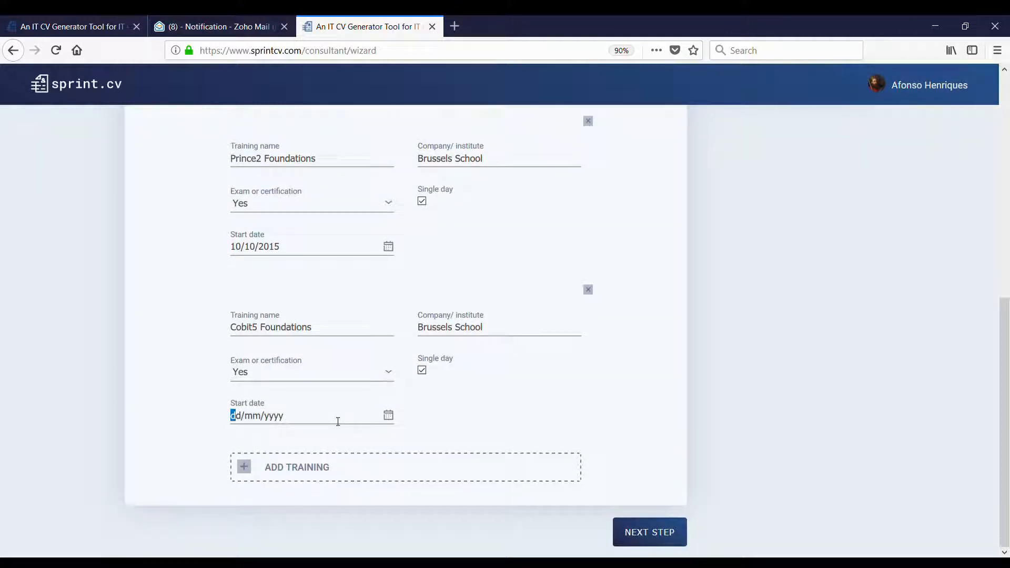
type("01/09/2015")
left_click(315, 466)
- Add IT Management at Brussels School, running from 01/01/2015 to 30/12/2015
scroll(314, 466, "down", 3)
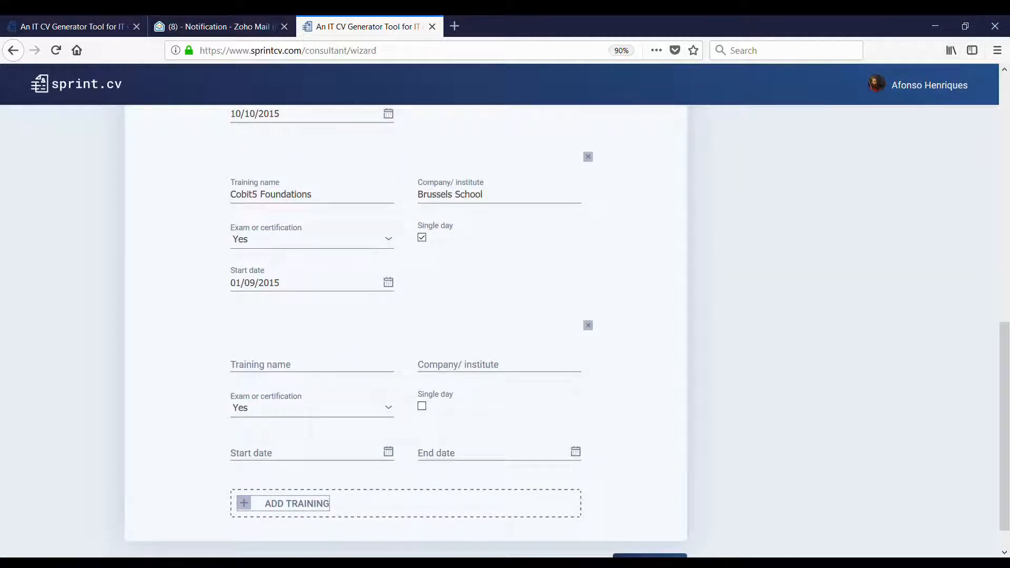
left_click(365, 372)
type("IT")
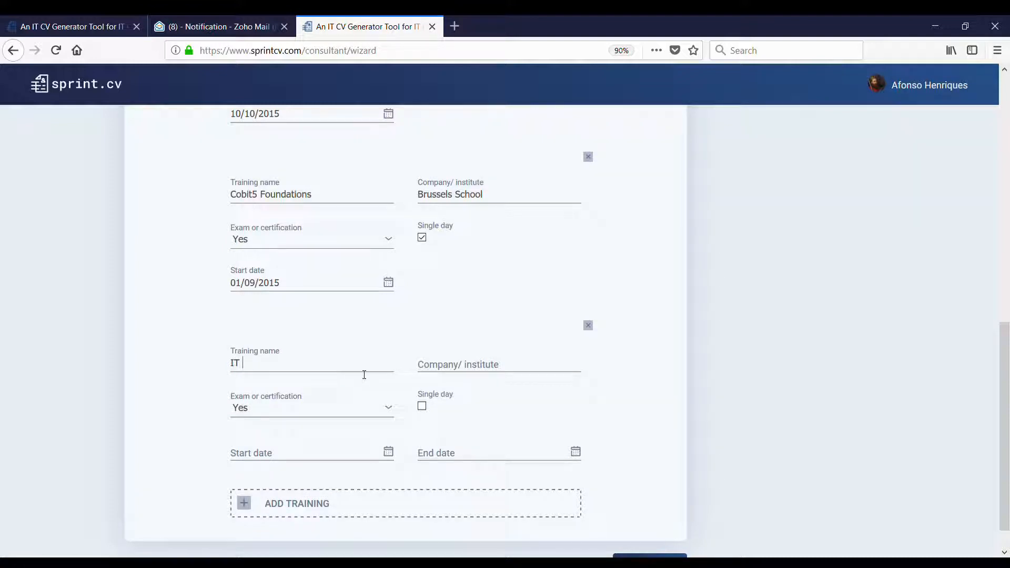
type(" Management")
left_click_drag(500, 197, 380, 195)
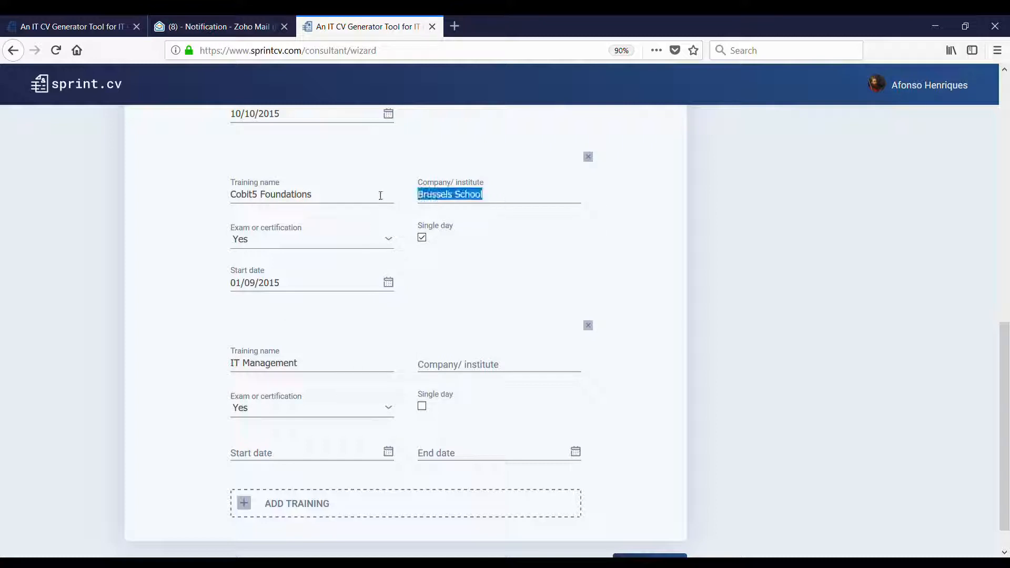
left_click(519, 374)
key("ctrl+v")
left_click(338, 412)
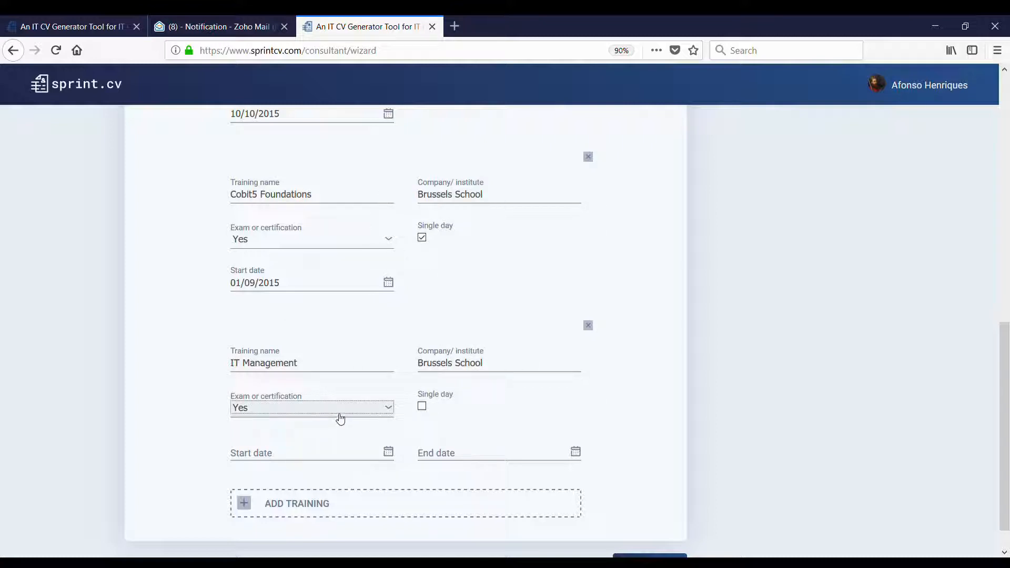
left_click(328, 448)
type("01/")
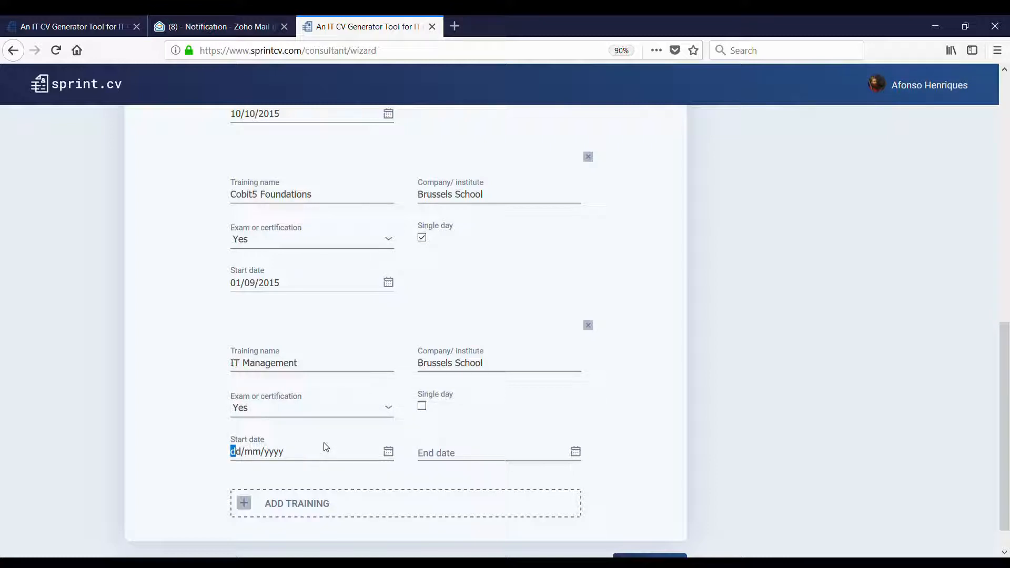
type("01/2015")
left_click(458, 451)
type("30/12/")
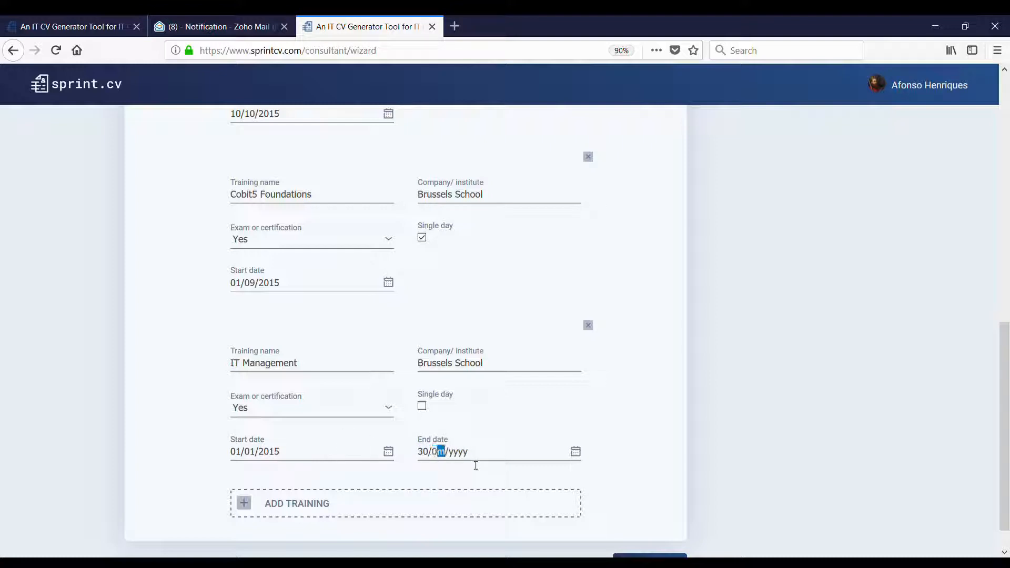
type("2015")
- Set IT Management's Exam or certification option to Yes
scroll(650, 466, "down", 2)
scroll(657, 462, "up", 3)
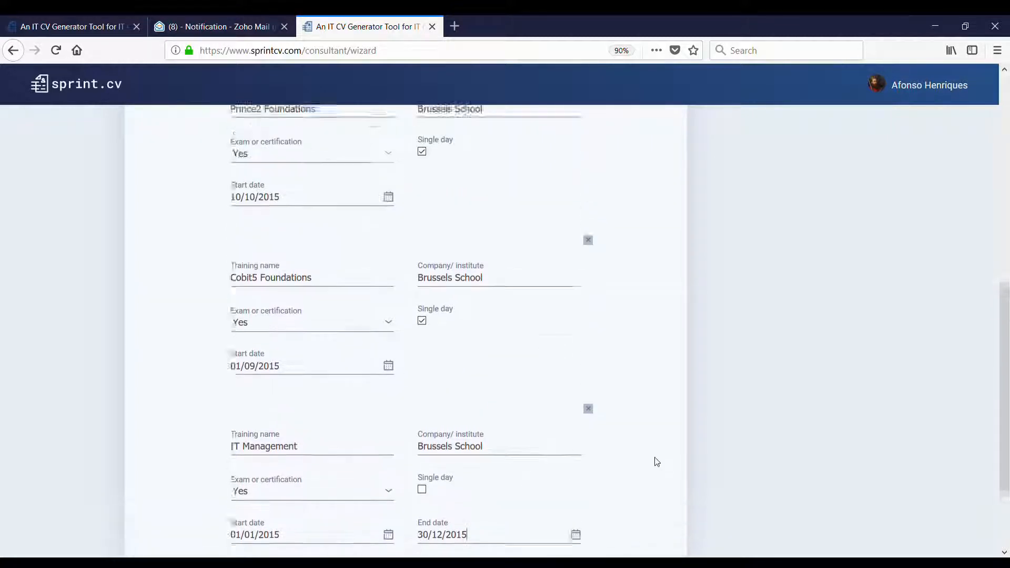
scroll(654, 455, "down", 5)
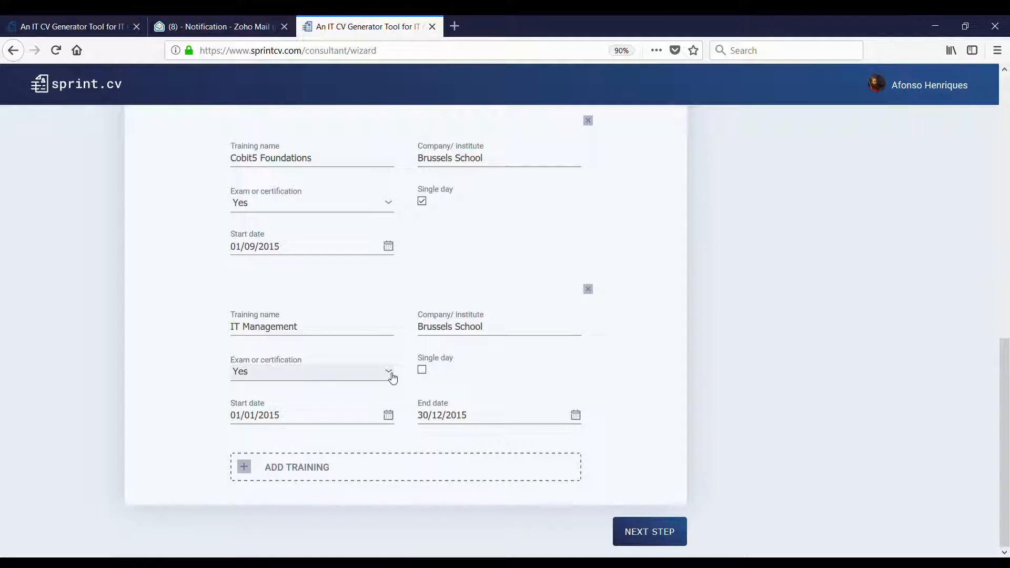
left_click(392, 377)
left_click(355, 407)
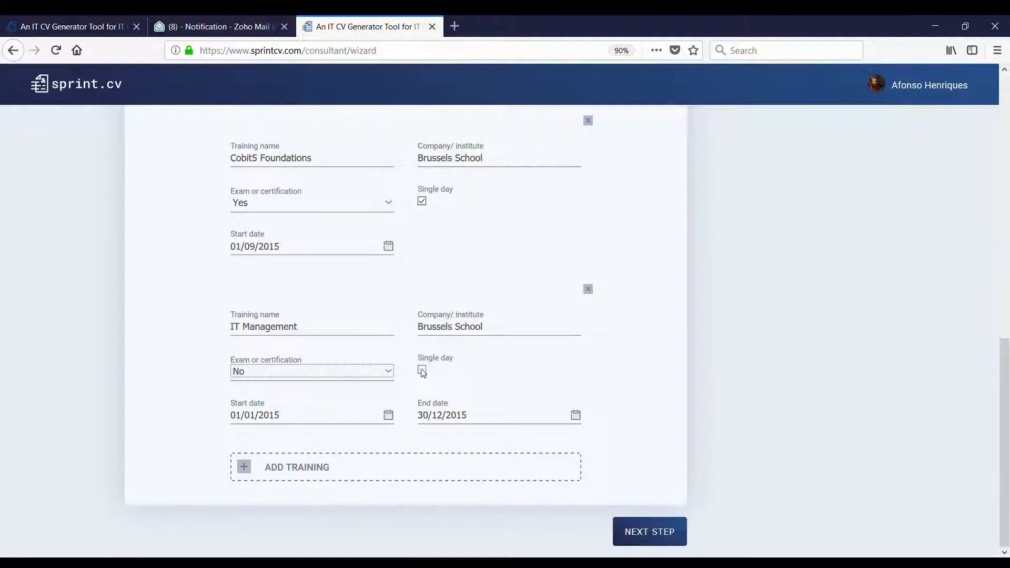
left_click(363, 373)
left_click(330, 391)
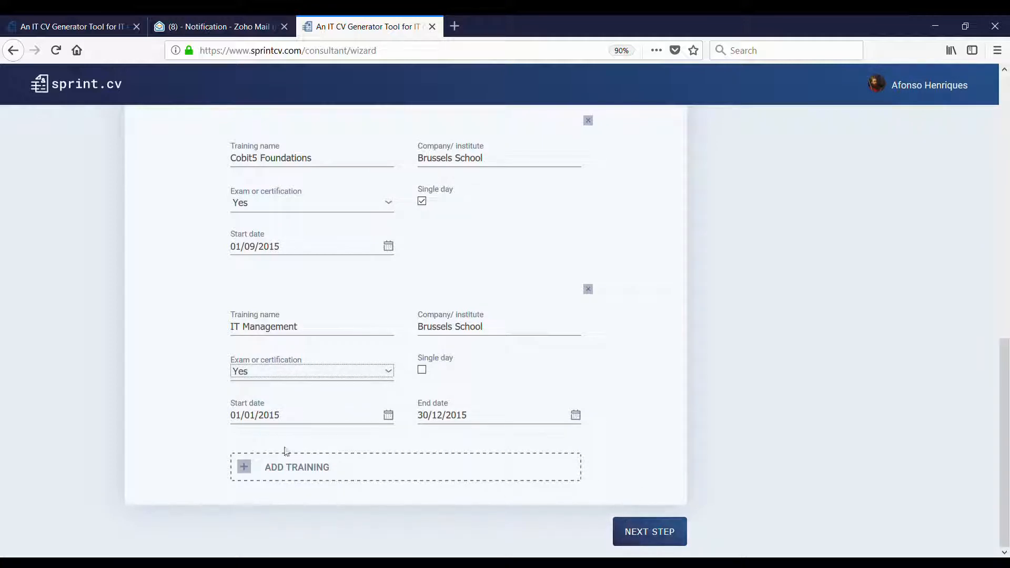
- Complete Training Details, move to Professional Experience, and start a blank job experience entry
left_click(644, 532)
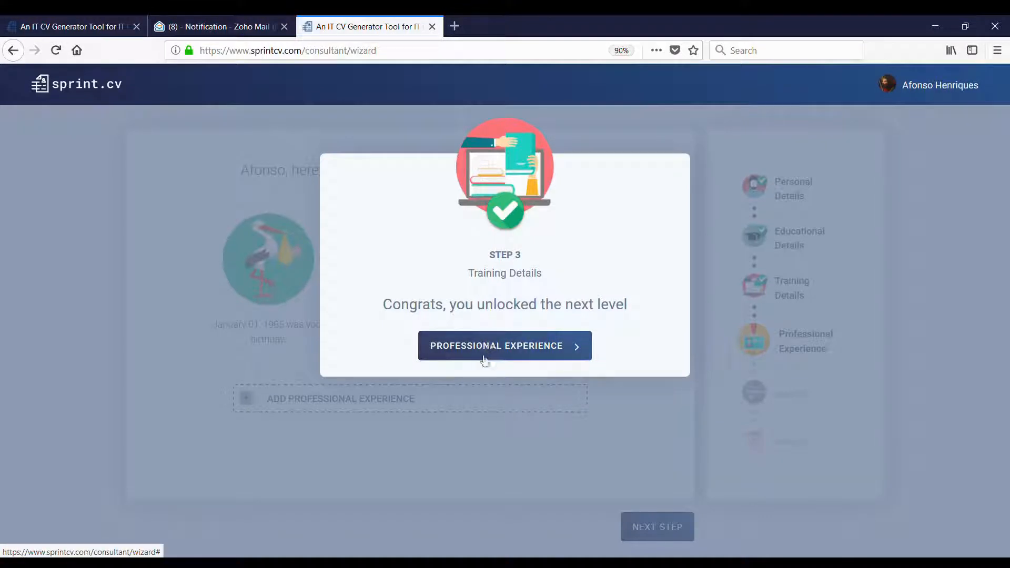
left_click(479, 347)
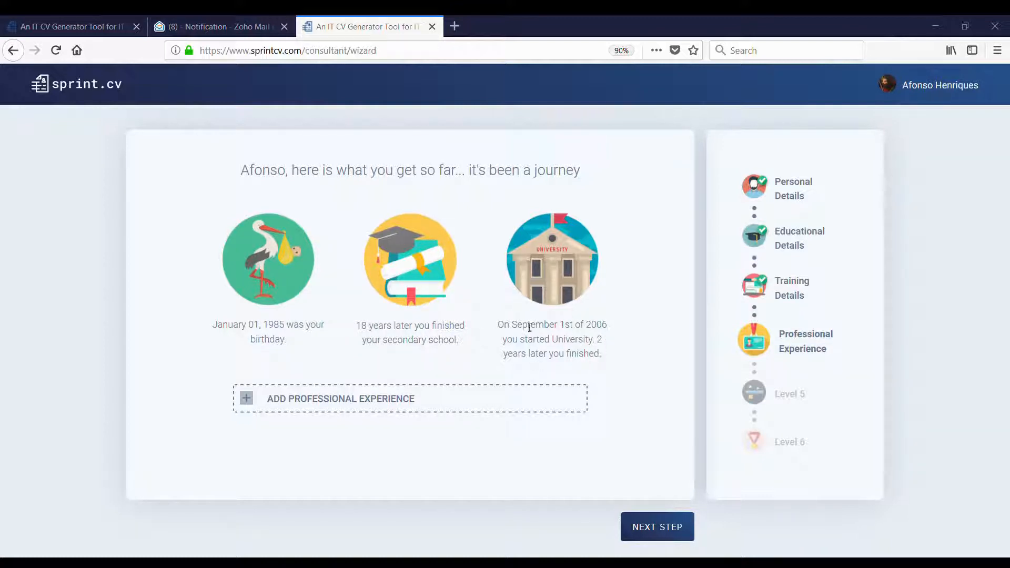
left_click(380, 402)
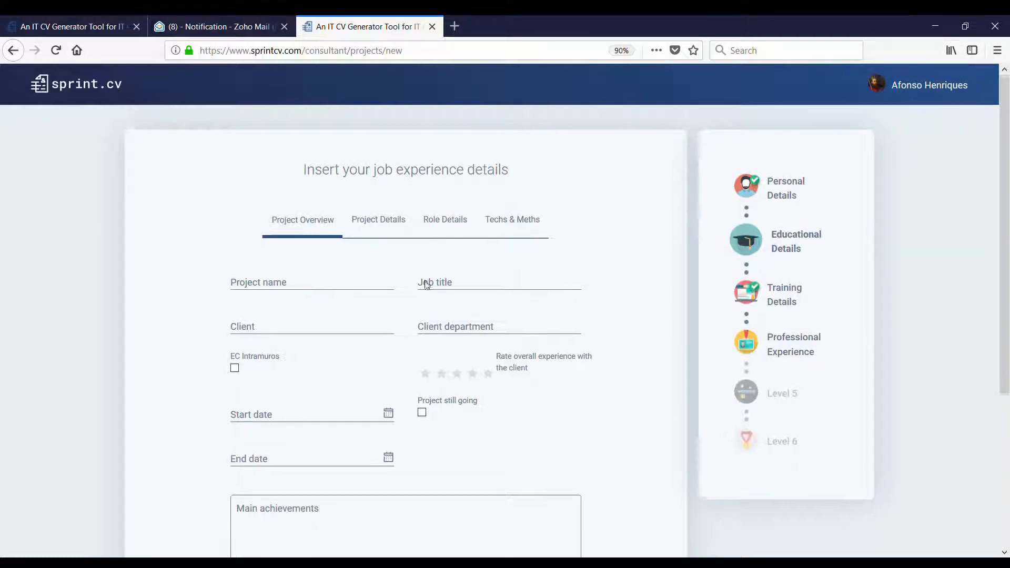
- Enter Fish Single Market Observatory, BI/Qlikview developer, European Commission DG GROWTH, and tick EC Intramuros
scroll(422, 286, "down", 2)
left_click(368, 350)
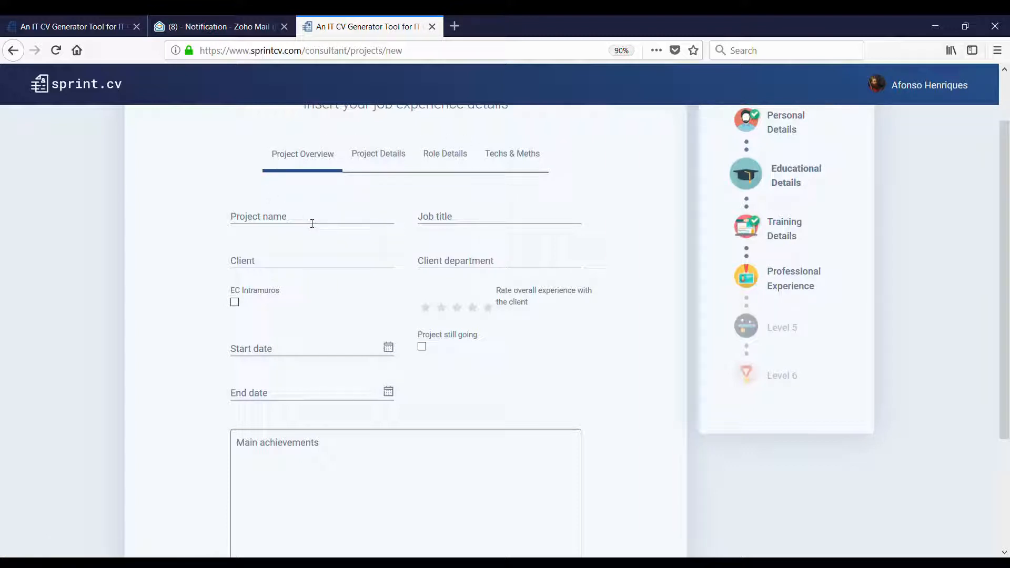
left_click(351, 226)
key("ctrl+v")
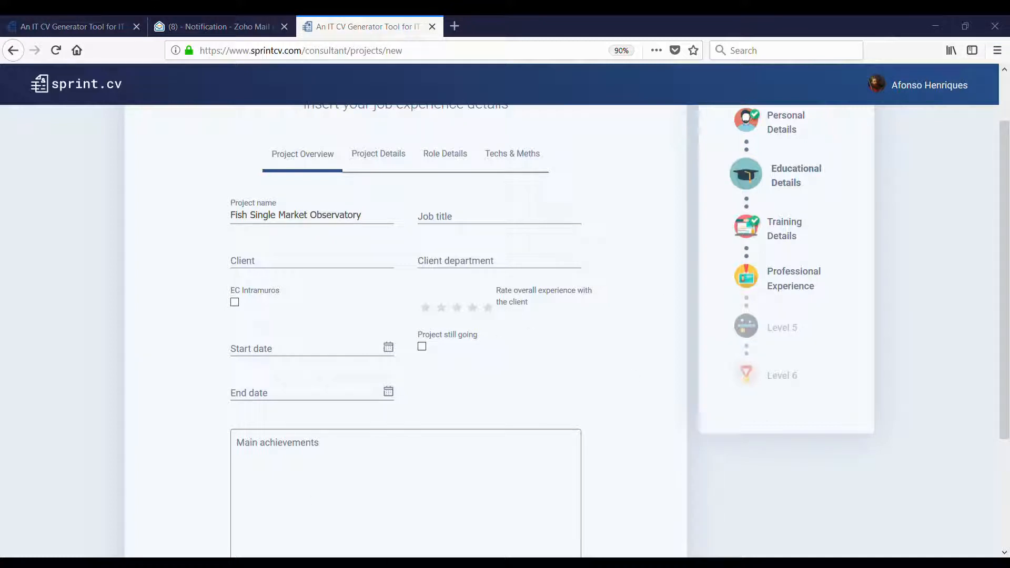
left_click(556, 231)
left_click(440, 229)
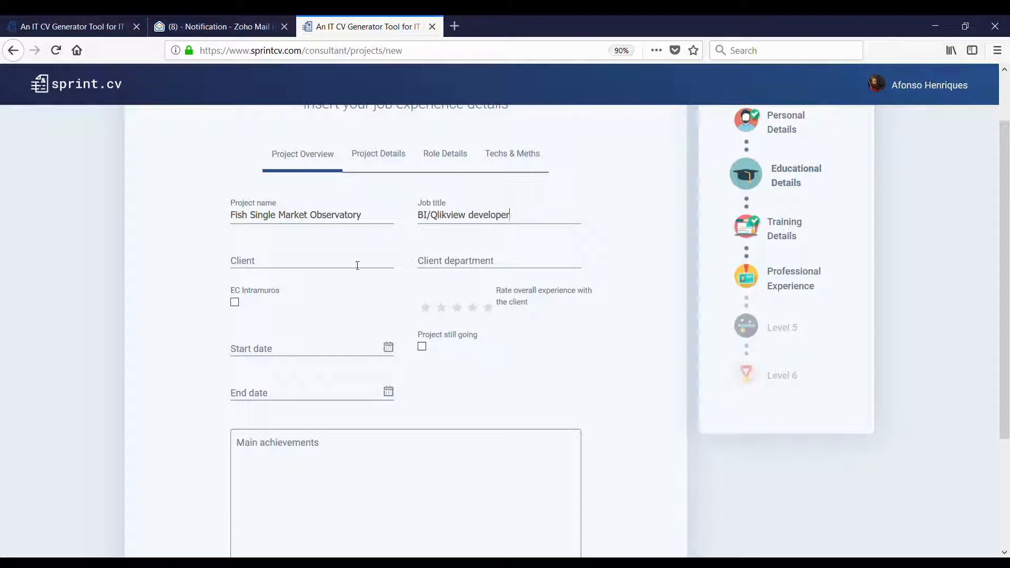
type("European Commission")
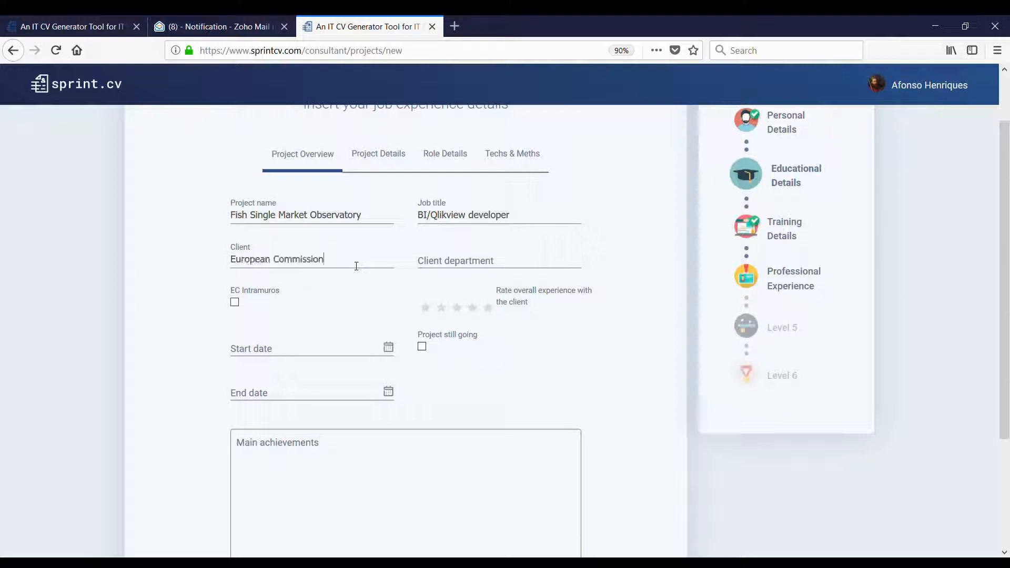
left_click(522, 269)
type("DG GROWTH")
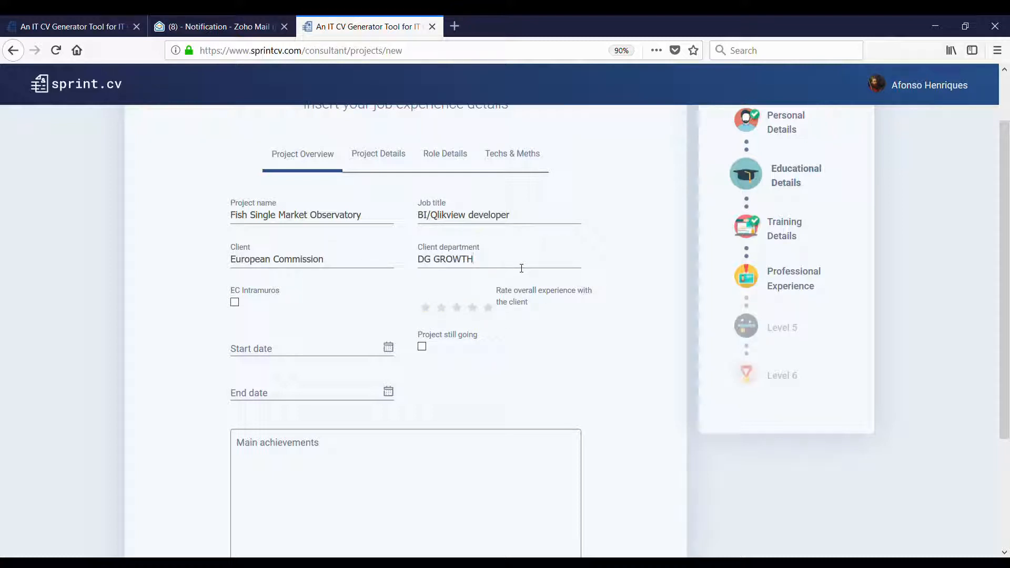
left_click(236, 303)
- Rate the client experience 4 stars and set project dates 01/09/2013 to 30/08/2016
left_click(472, 309)
left_click(473, 308)
scroll(526, 310, "down", 2)
left_click(316, 283)
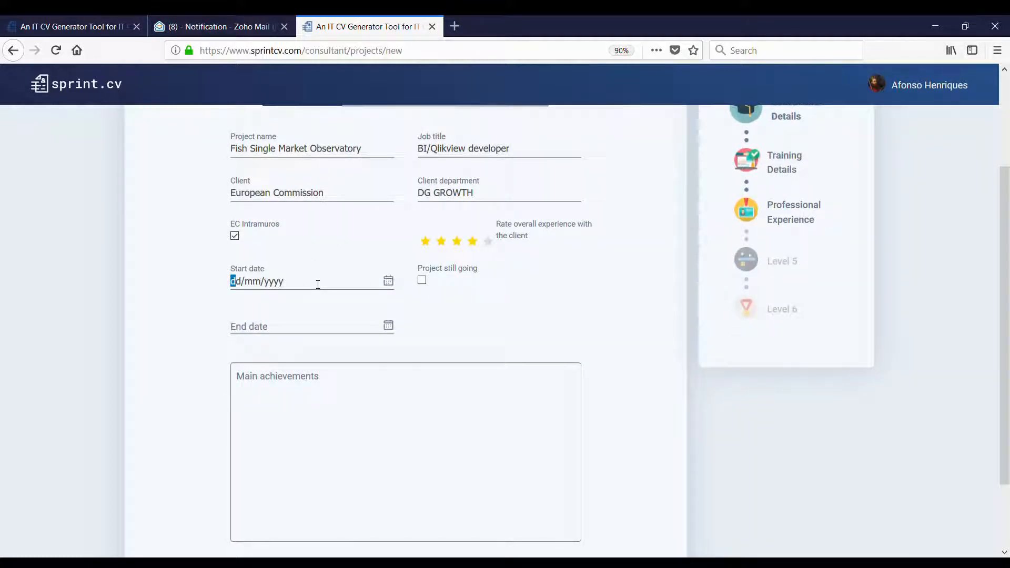
type("01092014")
key("BackSpace")
type("3")
left_click(297, 331)
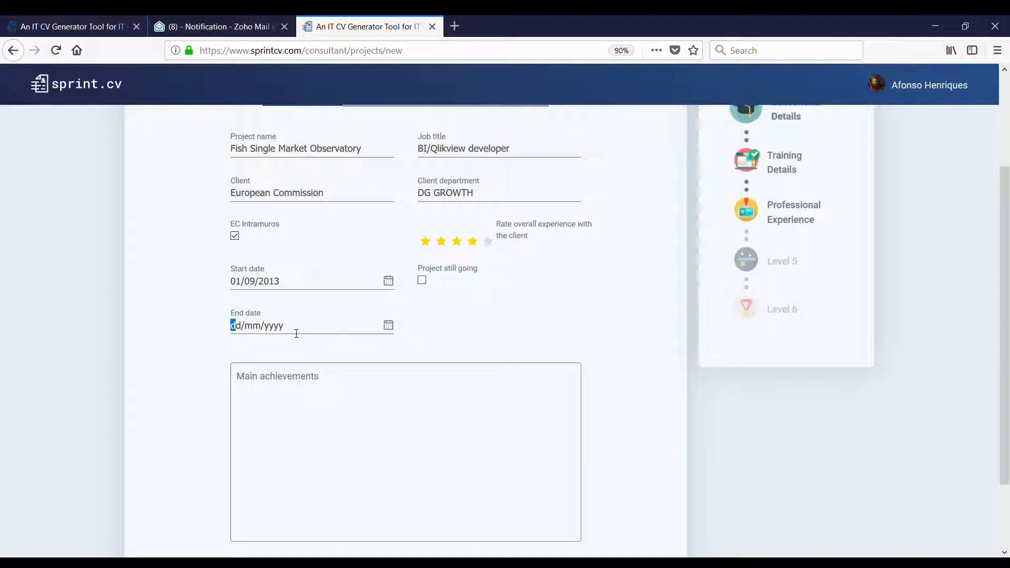
type("30/08/2016")
scroll(356, 377, "down", 1)
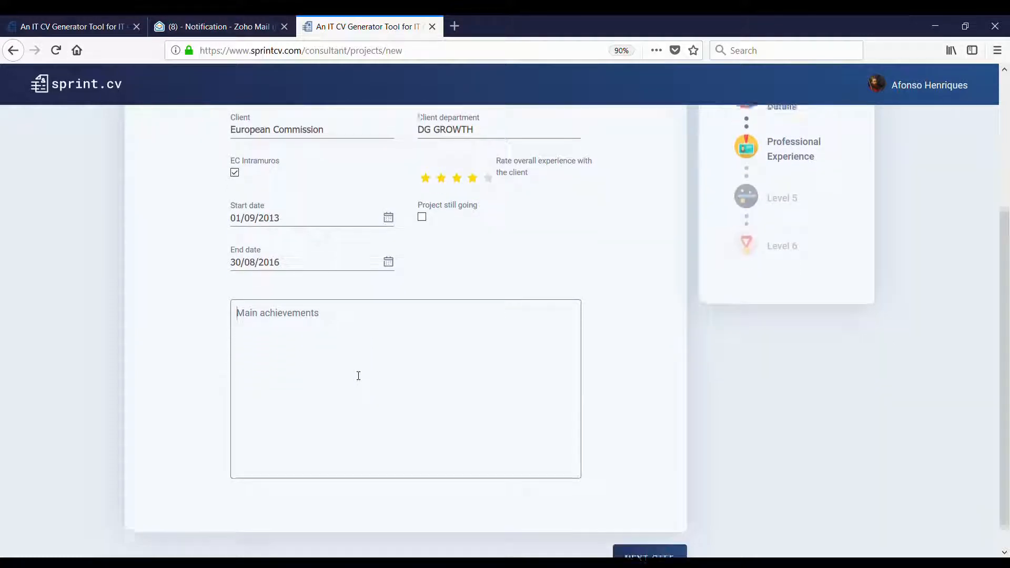
- Paste three achievements into Main achievements: first Qlikview dashboards, EC user group representative, Qlik speaker
left_click(358, 376)
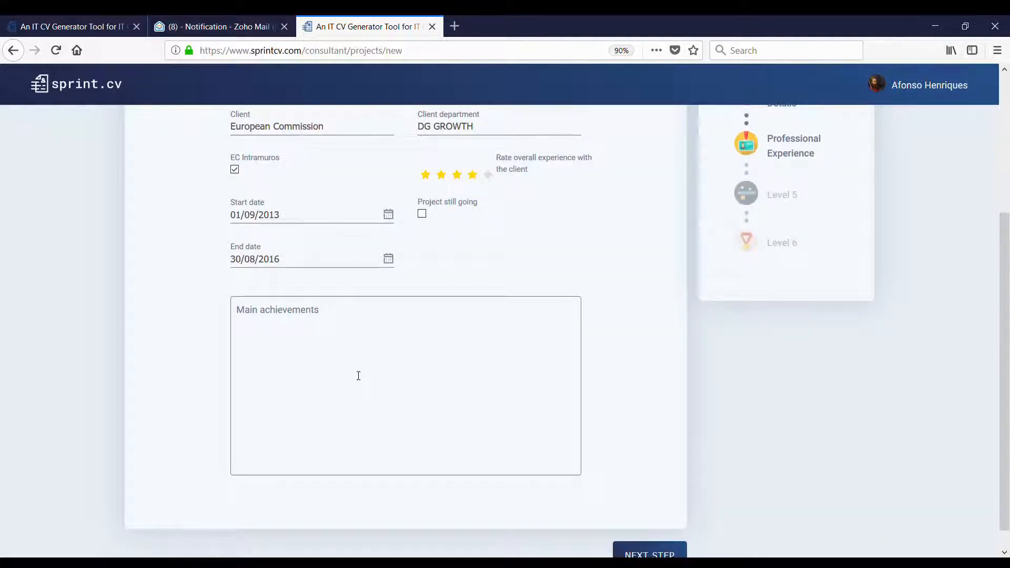
left_click(358, 376)
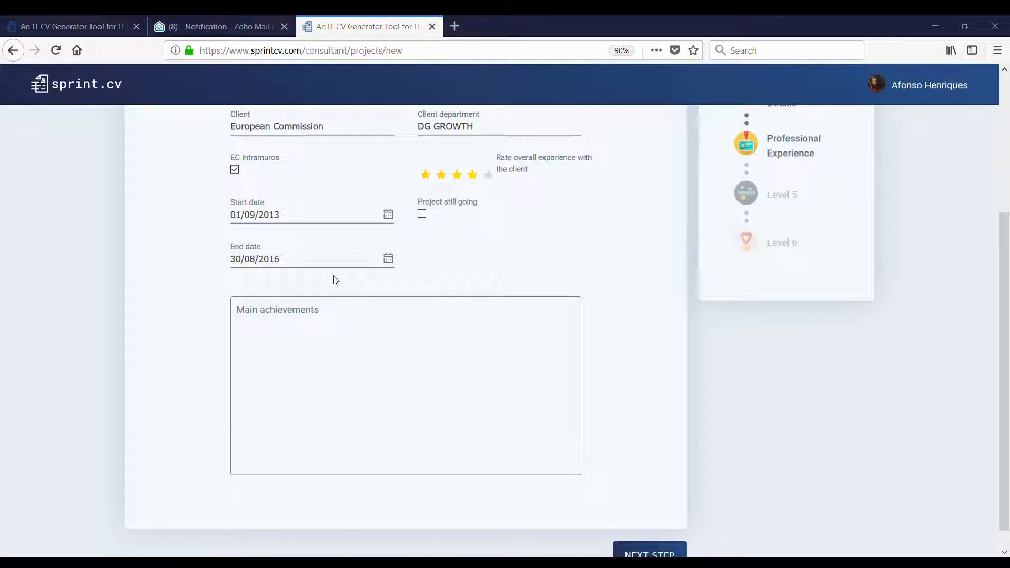
type("Implementation of first Qlikview dashboards in the unit. Represented EC at Fish Single Market user group for data sharing. Invited speaker at Qlik at EC to show the world fish imports dashboard.")
key("BackSpace")
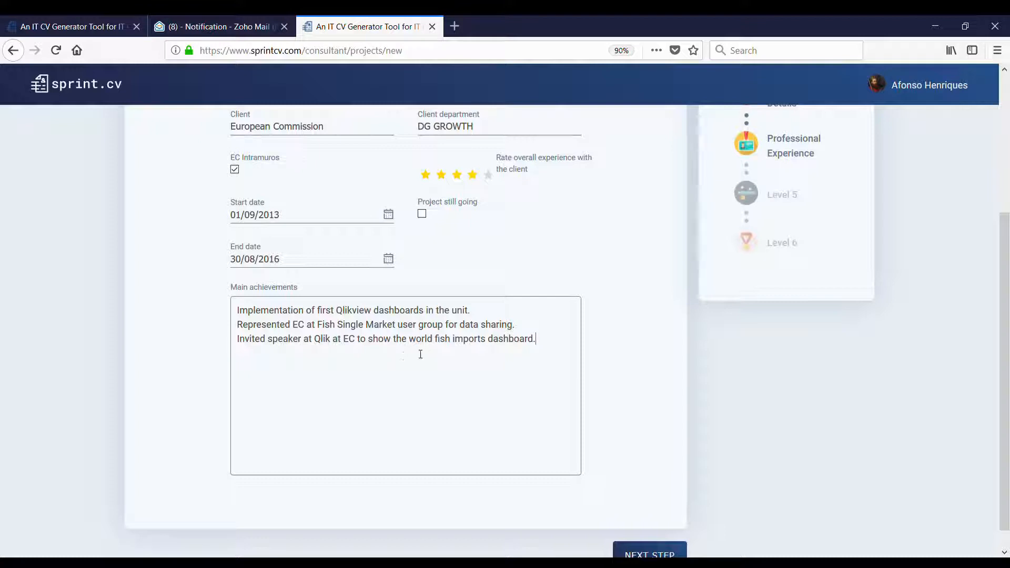
scroll(566, 409, "down", 1)
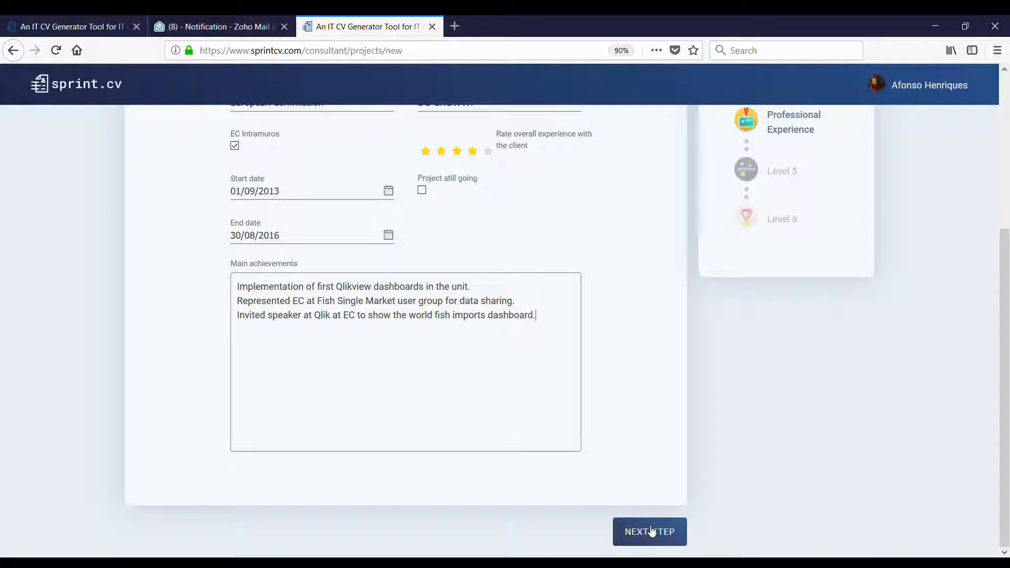
- In Project Details, set team size 4, country Belgium and city Brussels
left_click(651, 532)
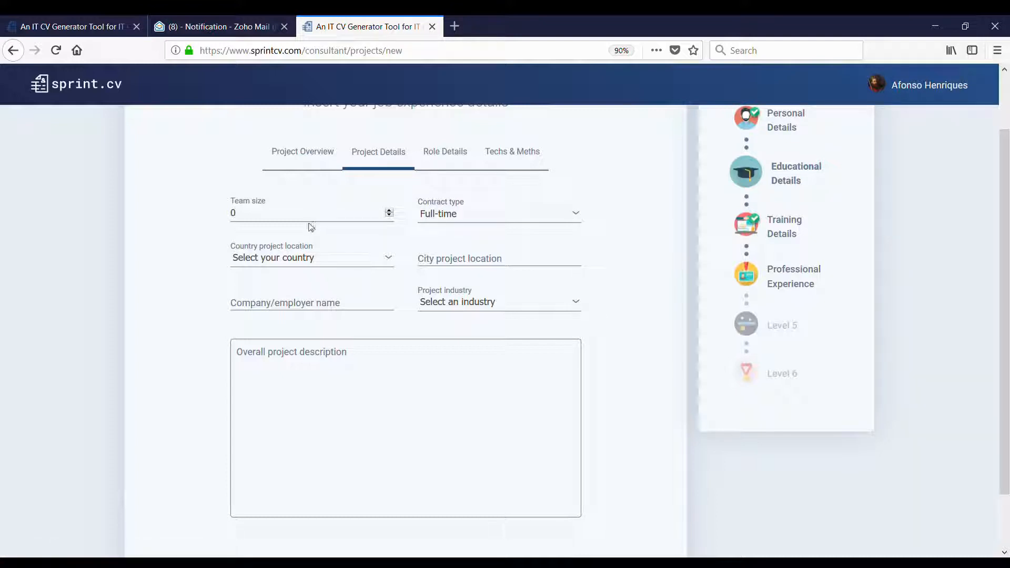
left_click_drag(301, 221, 216, 208)
type("4")
key("b")
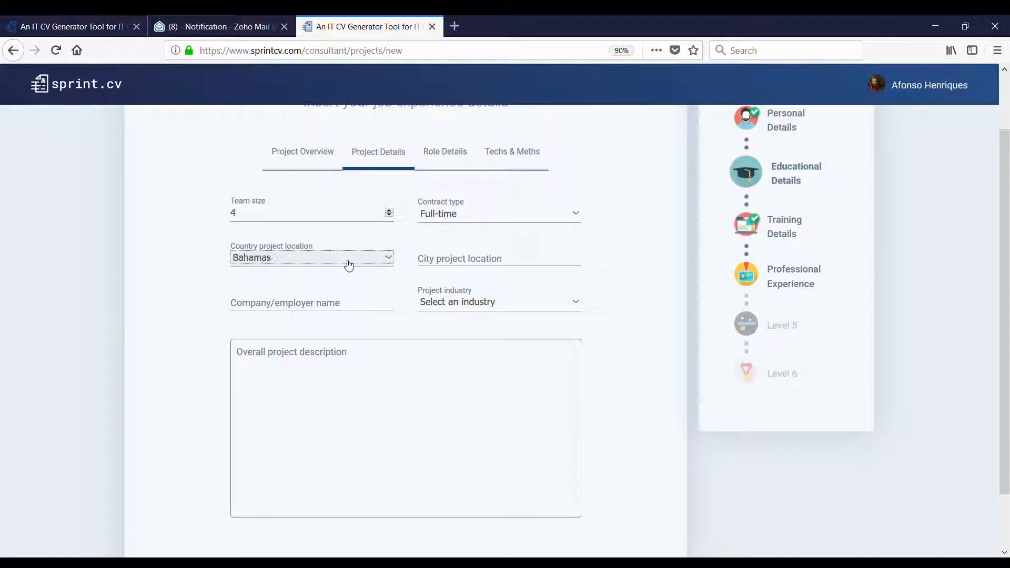
left_click(291, 516)
left_click(465, 261)
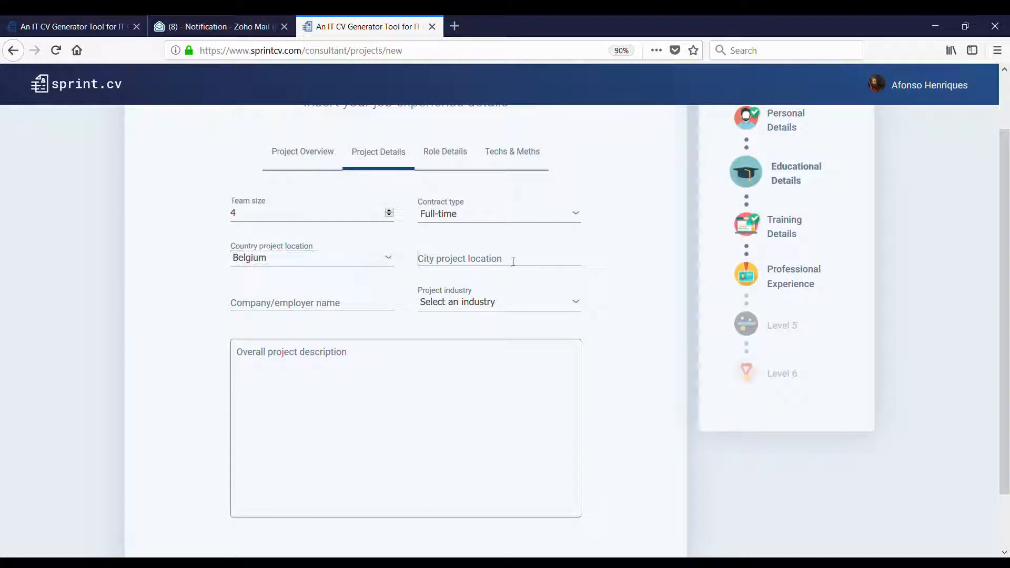
type("Brussels")
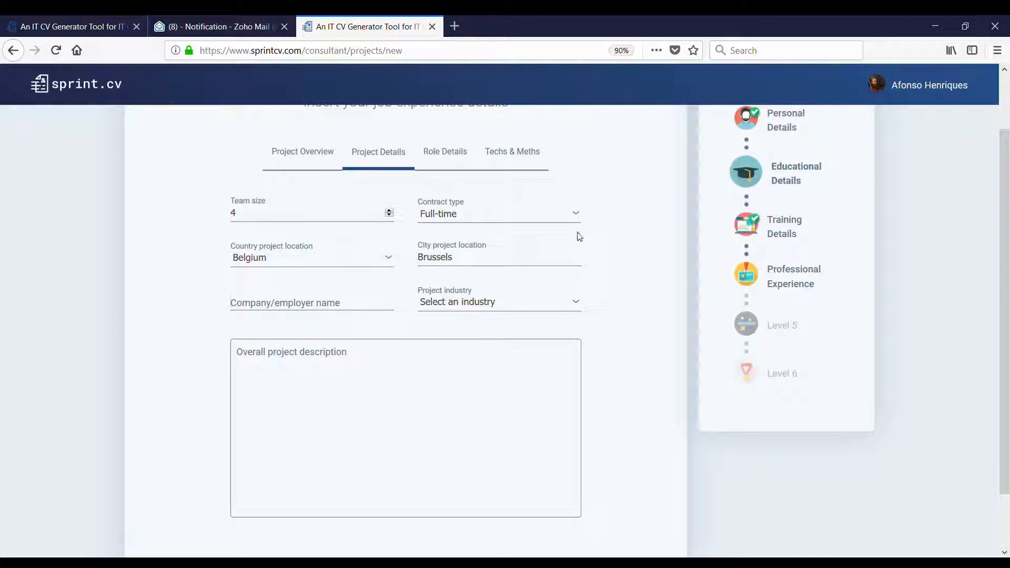
- Enter Mtech Solutions as the employer and Fishery as the project industry
key("alt+Tab")
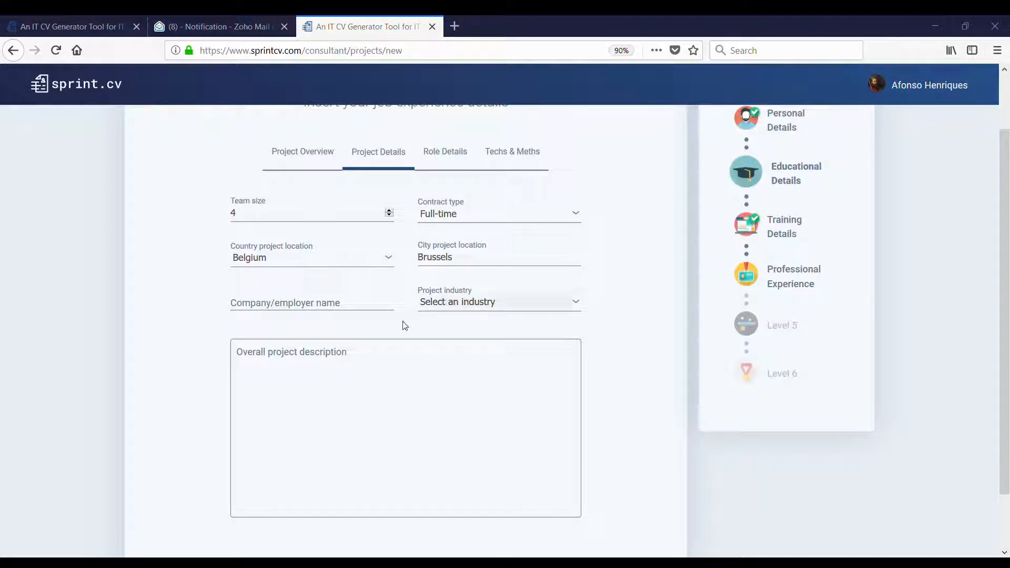
left_click(362, 314)
type("Mtech Solutions")
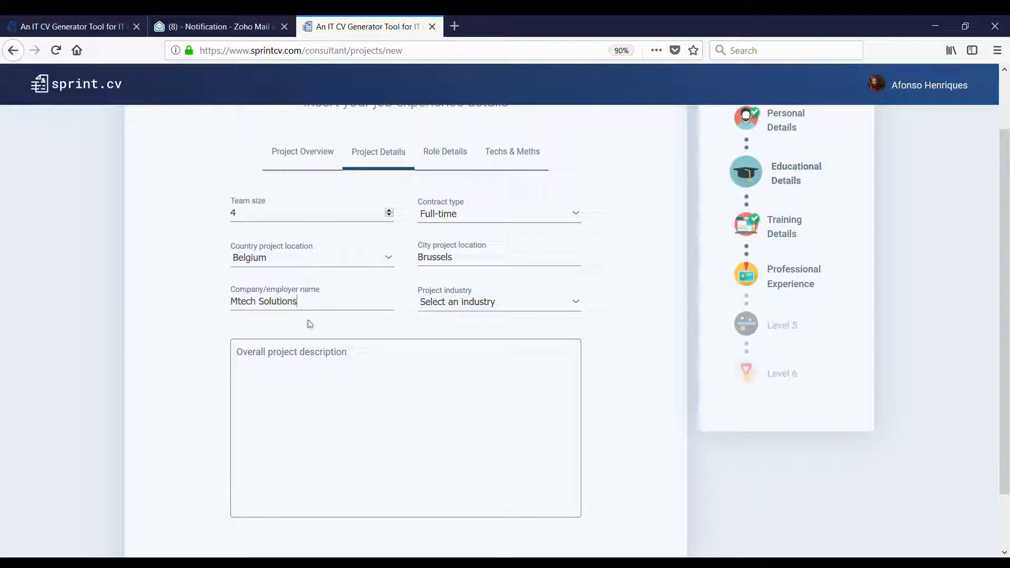
left_click(469, 306)
left_click(476, 312)
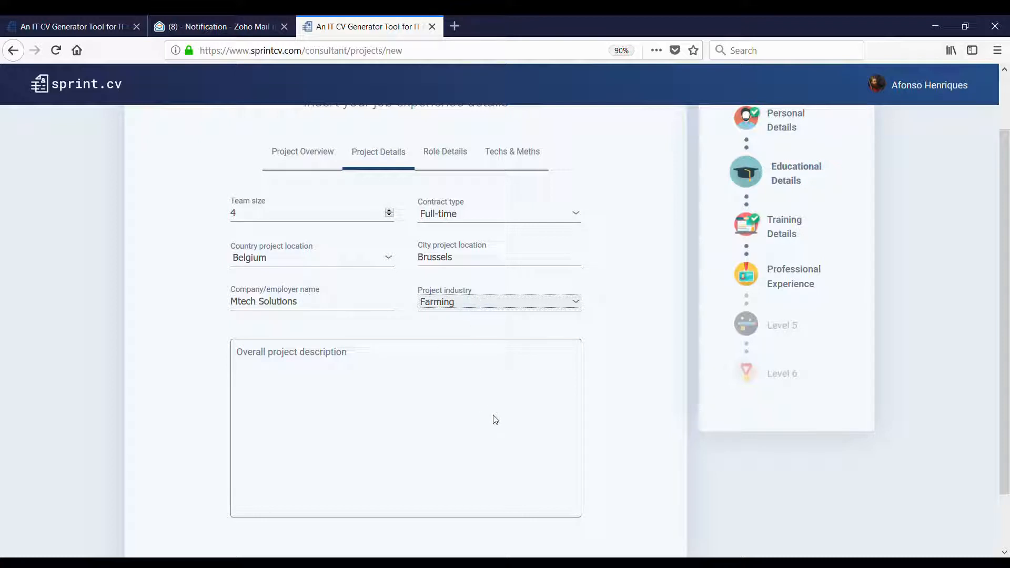
key("Down")
left_click(419, 386)
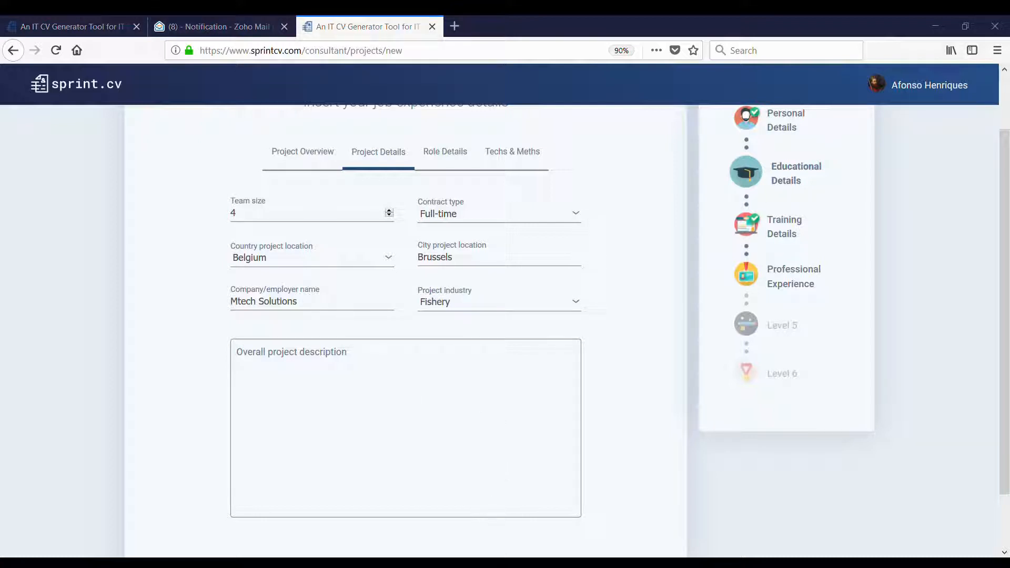
scroll(493, 387, "down", 2)
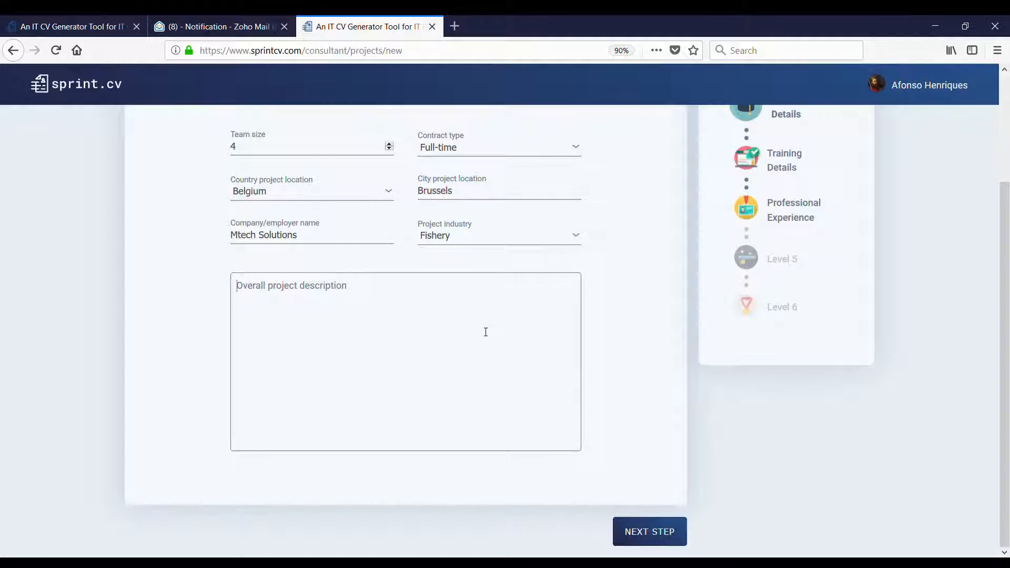
- Paste the overall FSMO project description and continue to Role Details
type("FSMO (Fish Single Market Observatory) constitute a powerful reporting and analysis tool gathering relevant data for the monitoring of the Fish market. It is built as a \"data warehouse\" system collecting information from different external data providers. FSMO supports the European Commission to monitor and develop new policies and market analysis.")
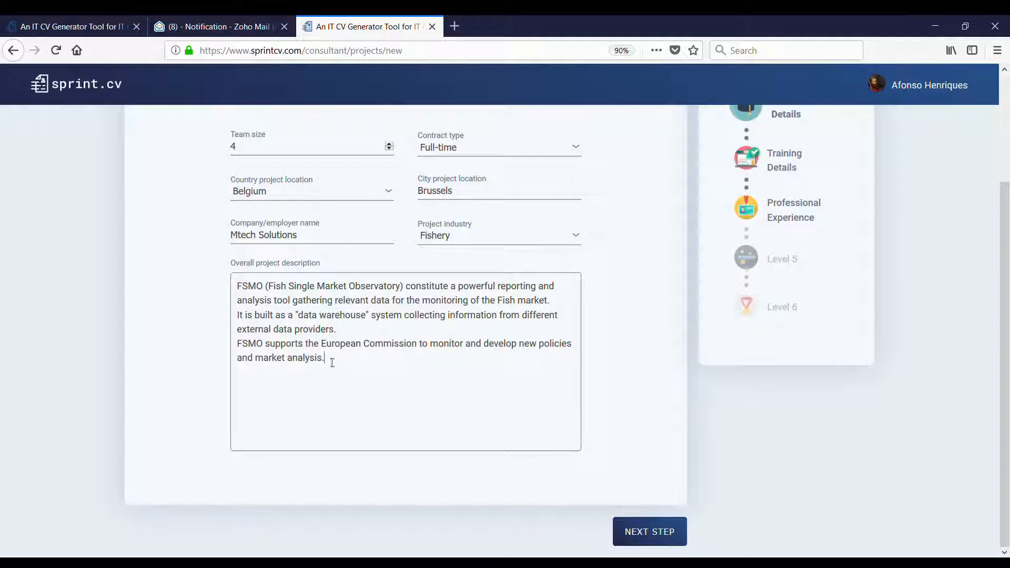
left_click(641, 533)
scroll(616, 418, "up", 3)
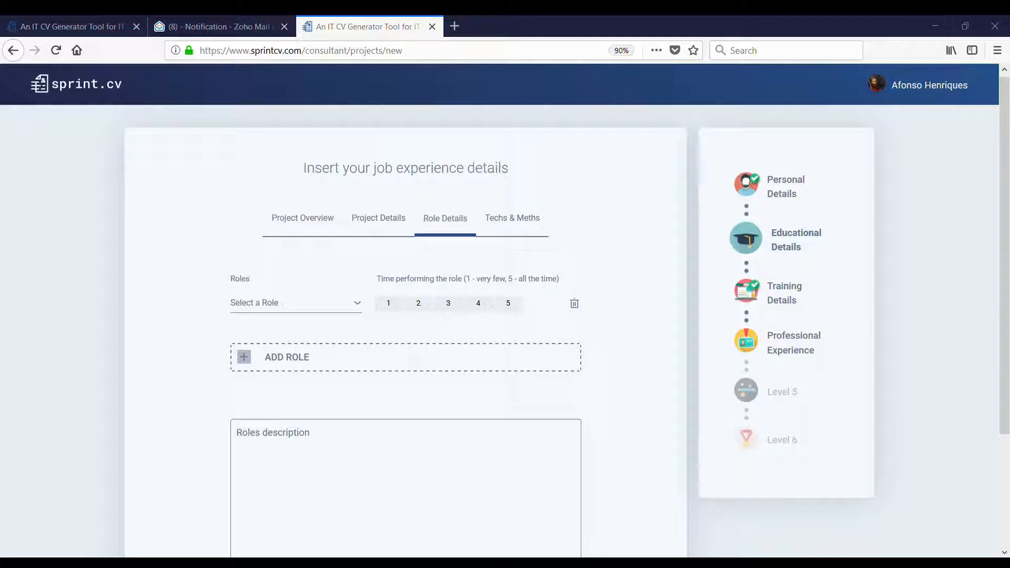
- Add Developer rated 5 and Analyst rated 4 as roles
left_click(329, 305)
type("Dev")
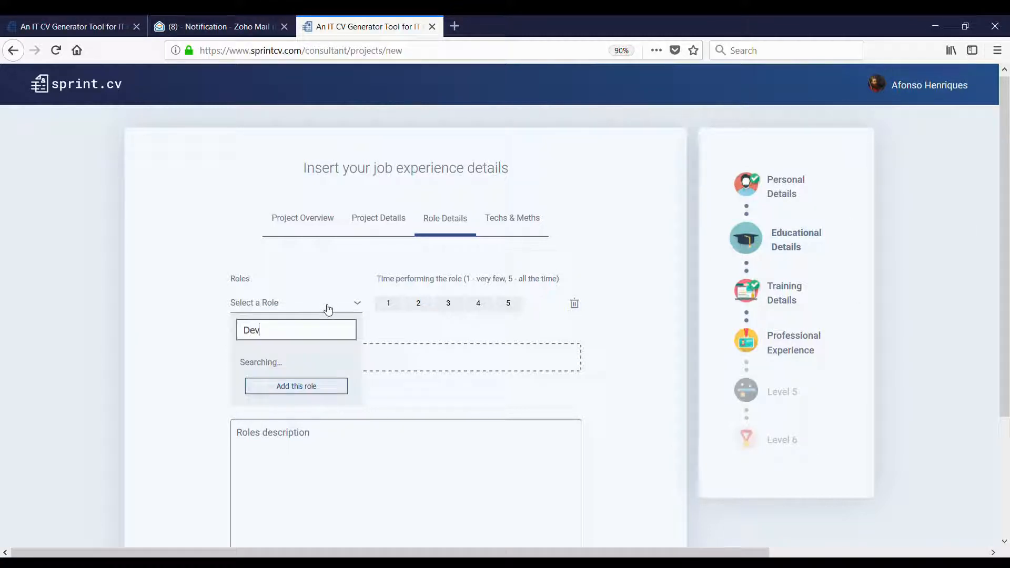
type("elo")
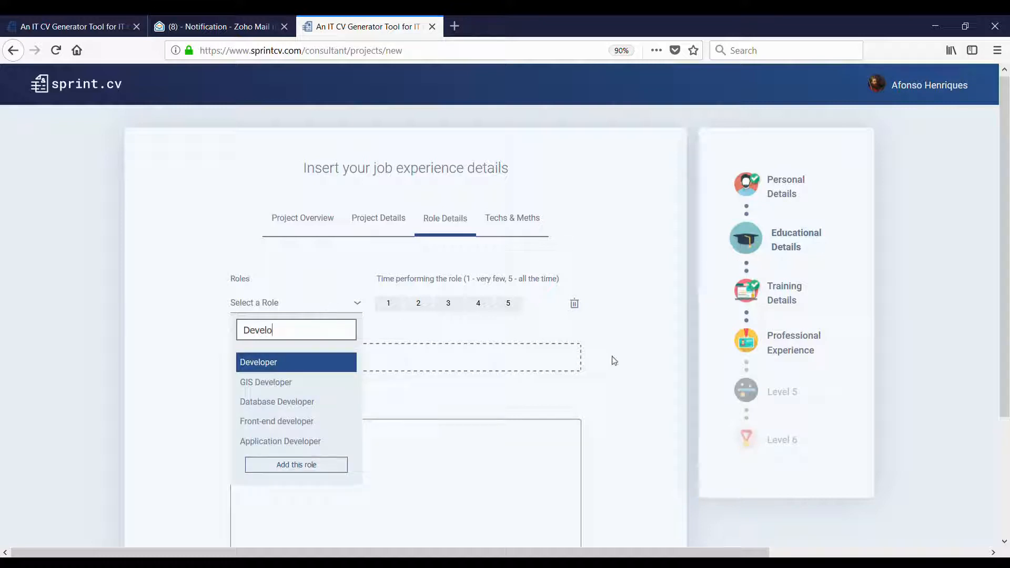
left_click(337, 367)
left_click(506, 305)
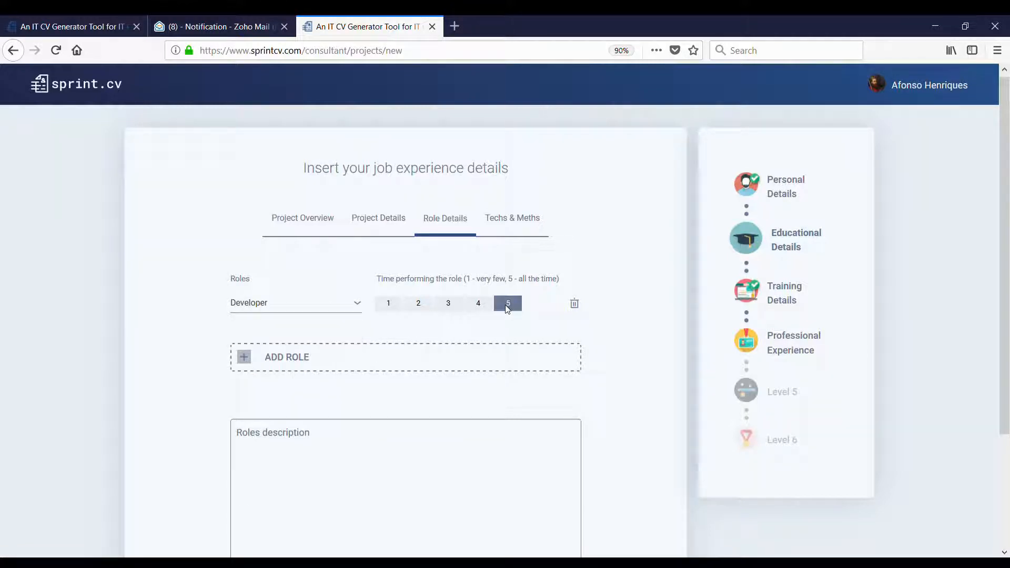
left_click(302, 359)
left_click(293, 353)
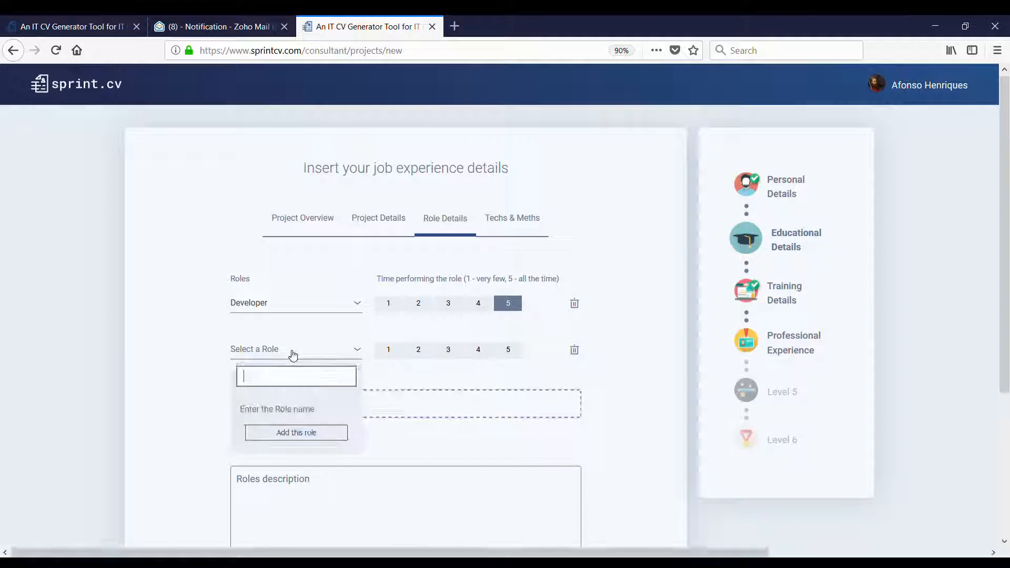
type("Analys")
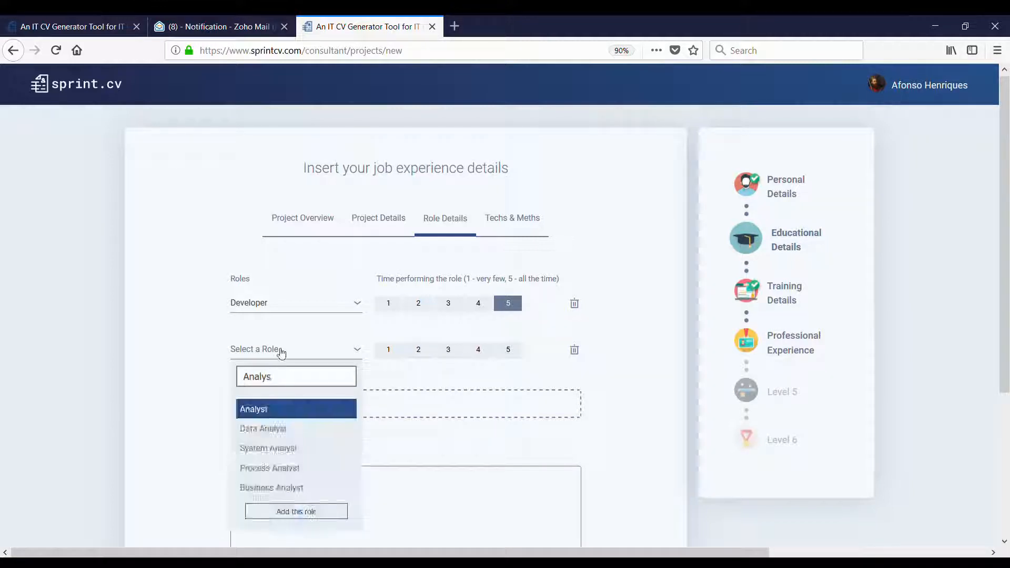
left_click(292, 410)
left_click(476, 351)
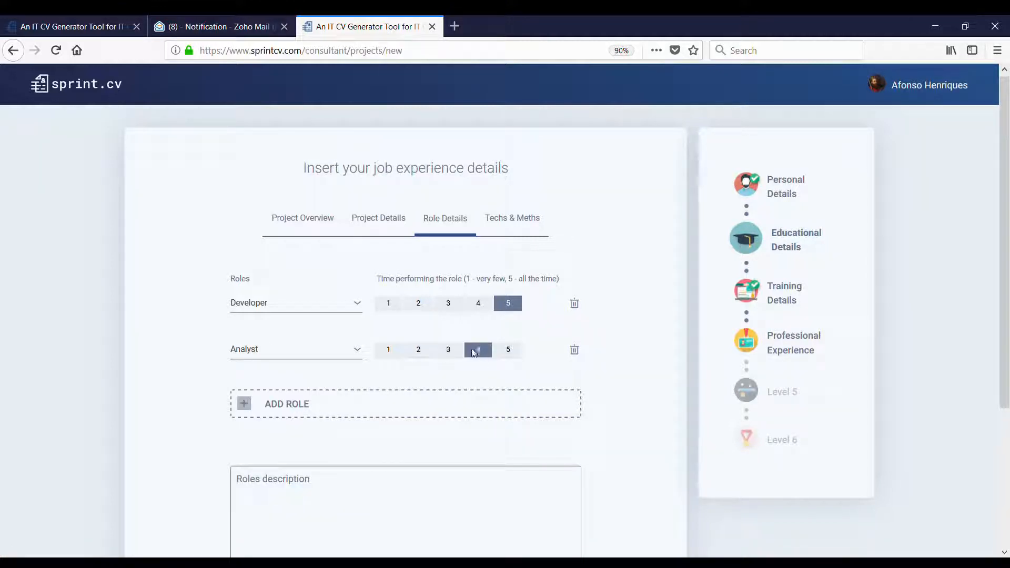
- Add Tester rated 2 and Trainer rated 3 as further roles
left_click(342, 413)
left_click(285, 400)
type("Te")
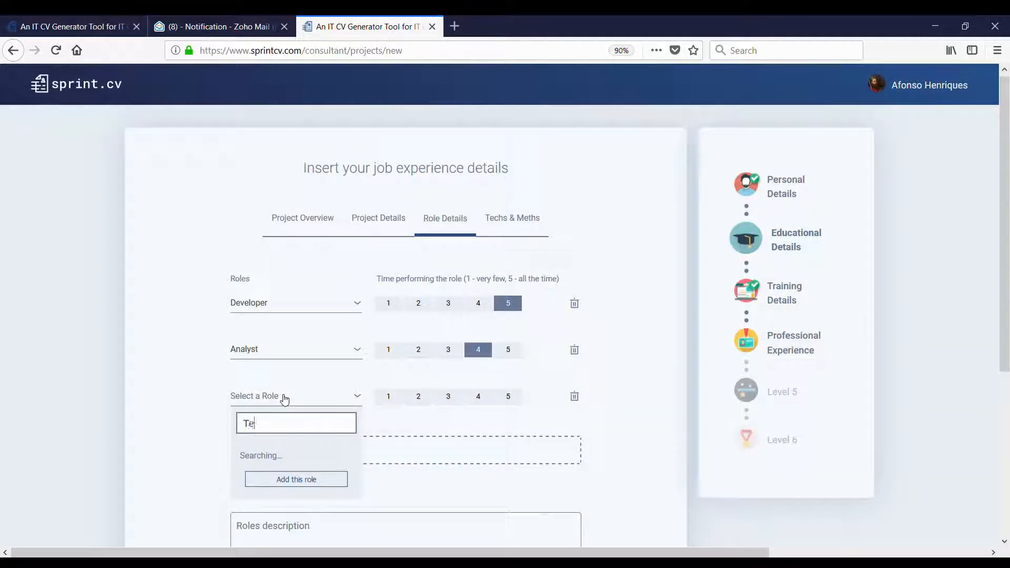
type("ster")
left_click(282, 454)
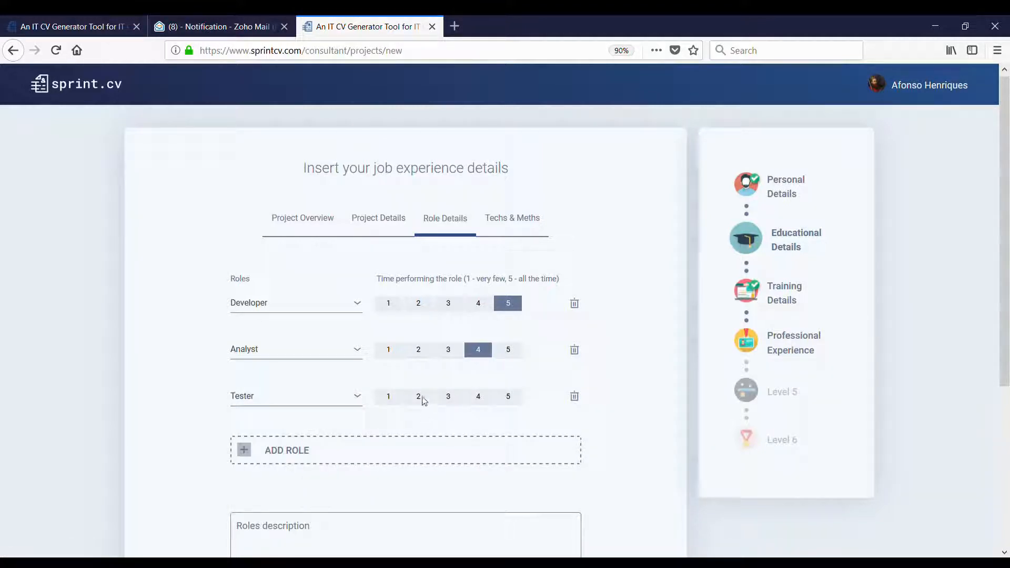
left_click(419, 396)
left_click(358, 451)
left_click(306, 448)
type("Tr")
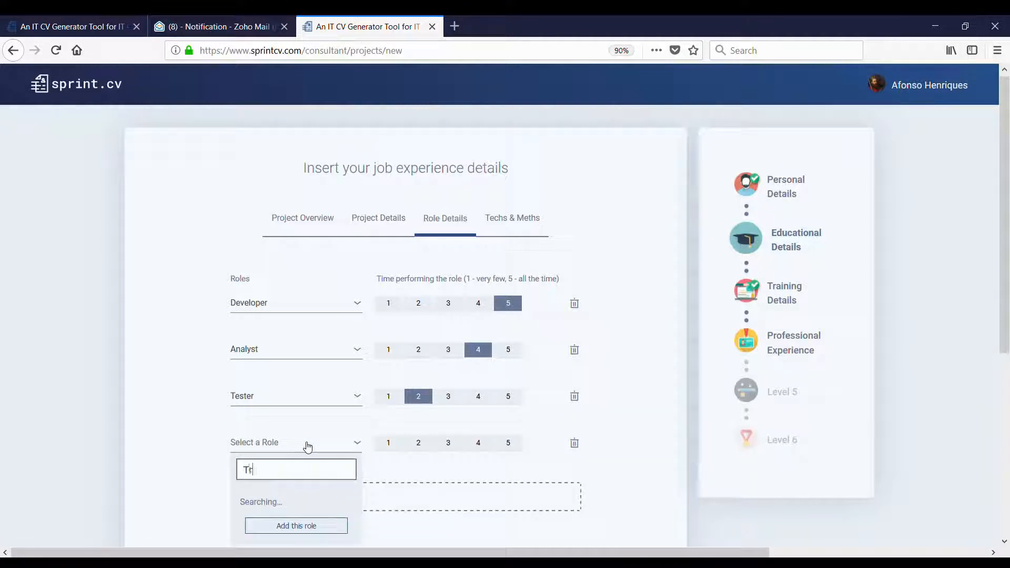
type("ainer")
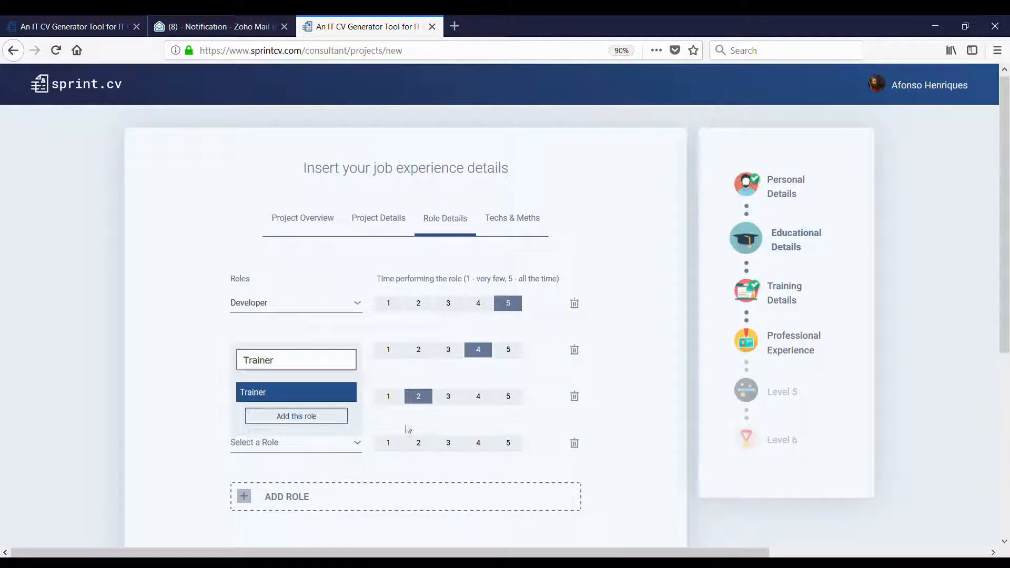
left_click(298, 393)
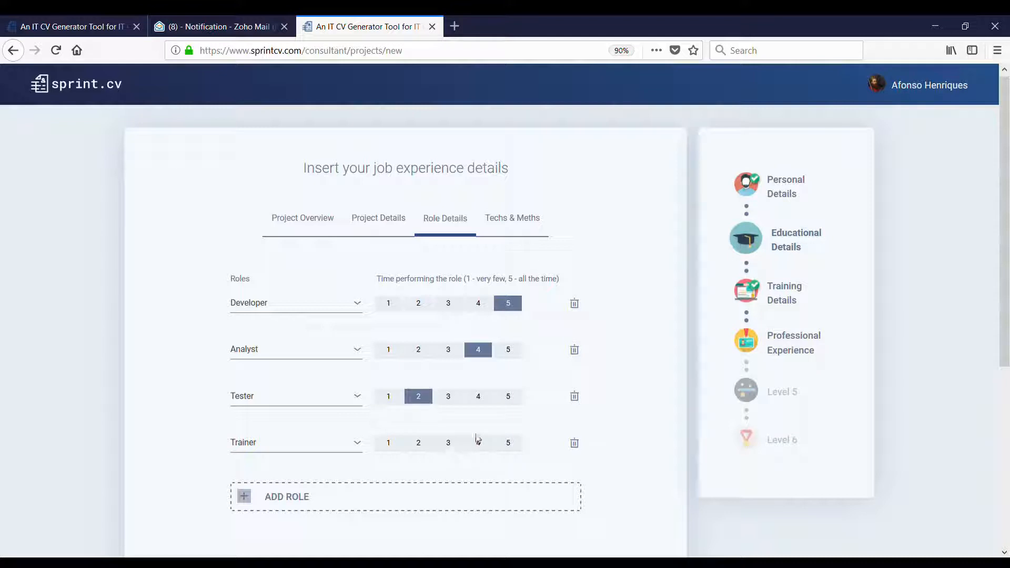
left_click(448, 443)
scroll(463, 452, "down", 5)
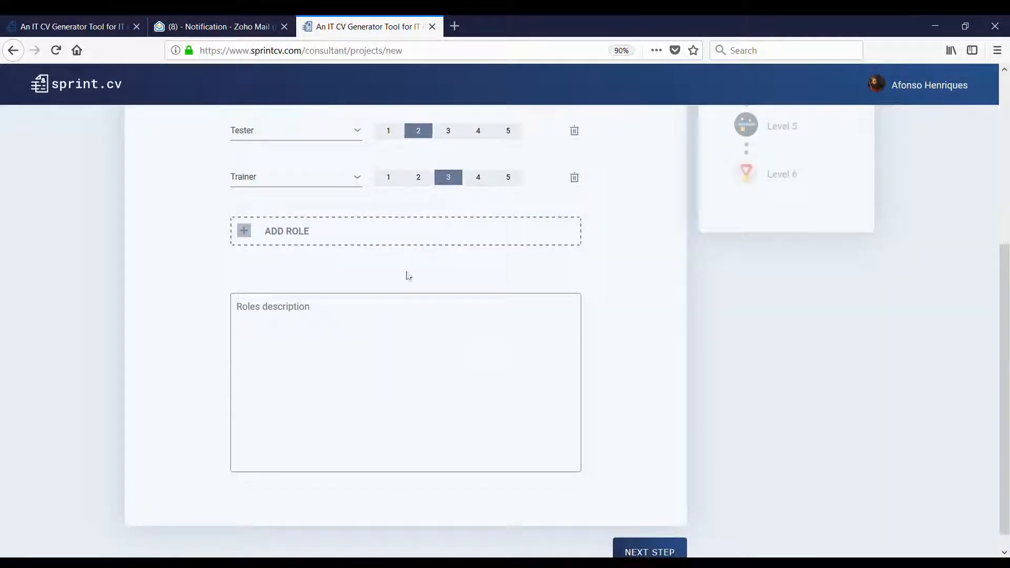
scroll(352, 264, "up", 5)
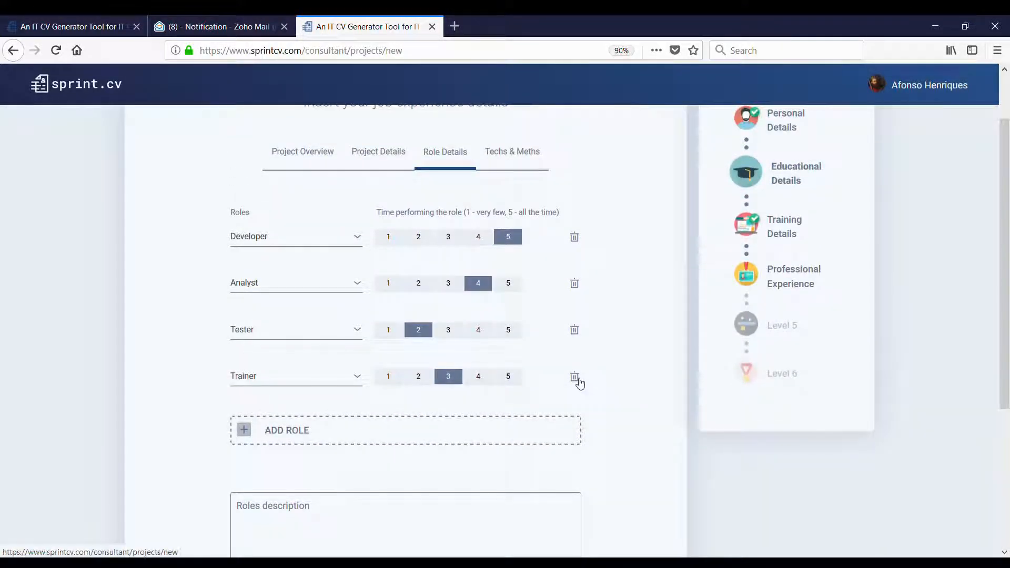
scroll(373, 418, "down", 3)
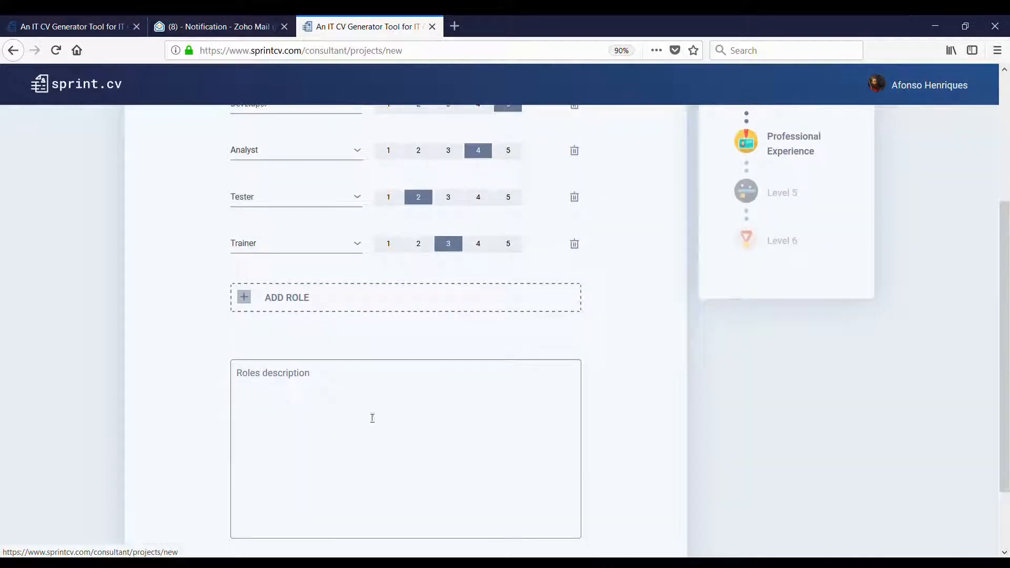
- Paste the seven-line list of duties into Roles description
left_click(372, 418)
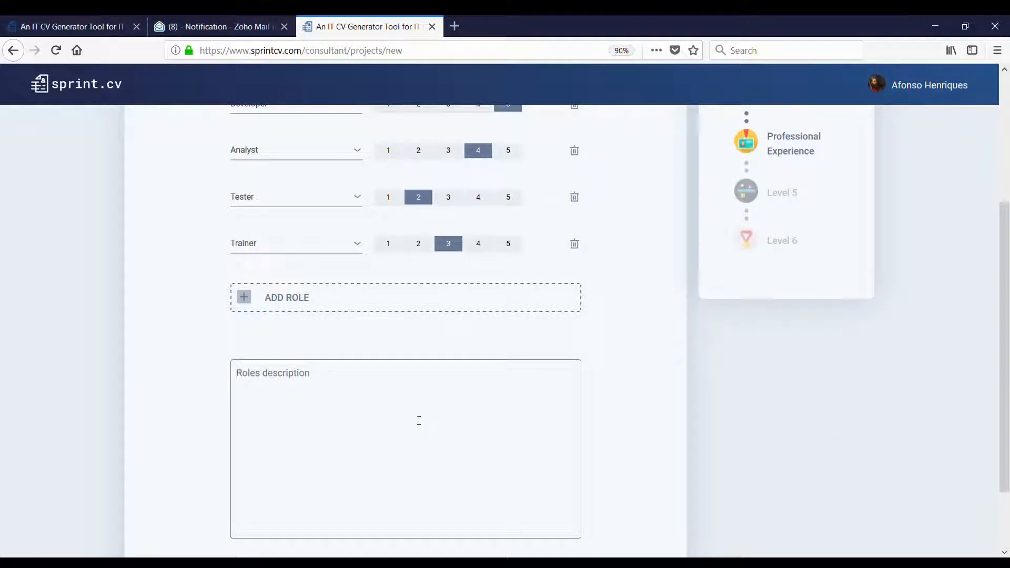
type("Team leader for all Qlikview projects; Analyse, design, improve and maintain ETL processes, business reports and/or Qlikview dashboards; Improve communication between IT and Business for a better alignment; Improve automatization of an existent process to support business report's needs; Present technical solutions; Build of the approved solution; Project documentation.")
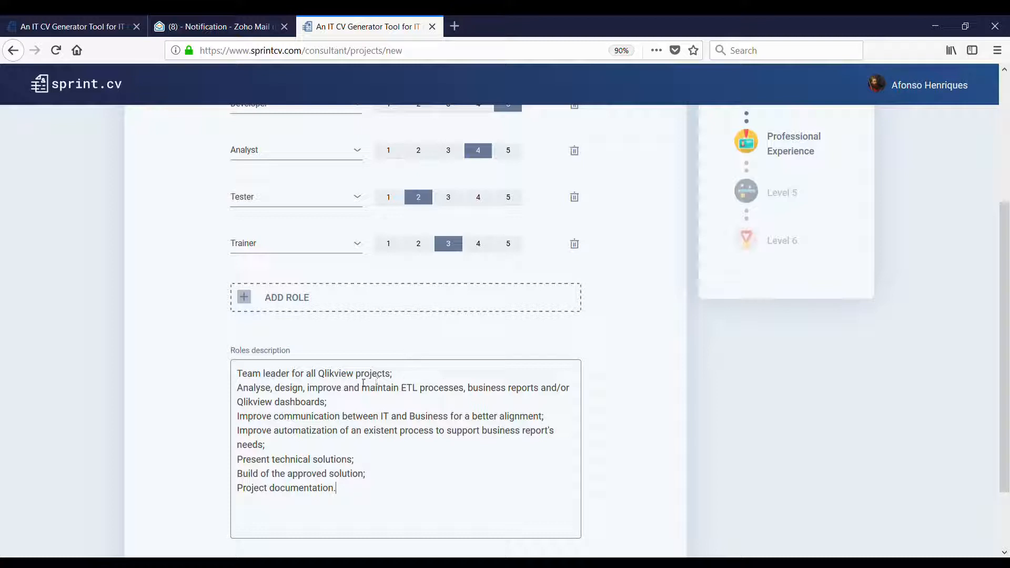
scroll(360, 374, "up", 3)
- Add Team leader as a fifth role with a time rating of 4
left_click(277, 362)
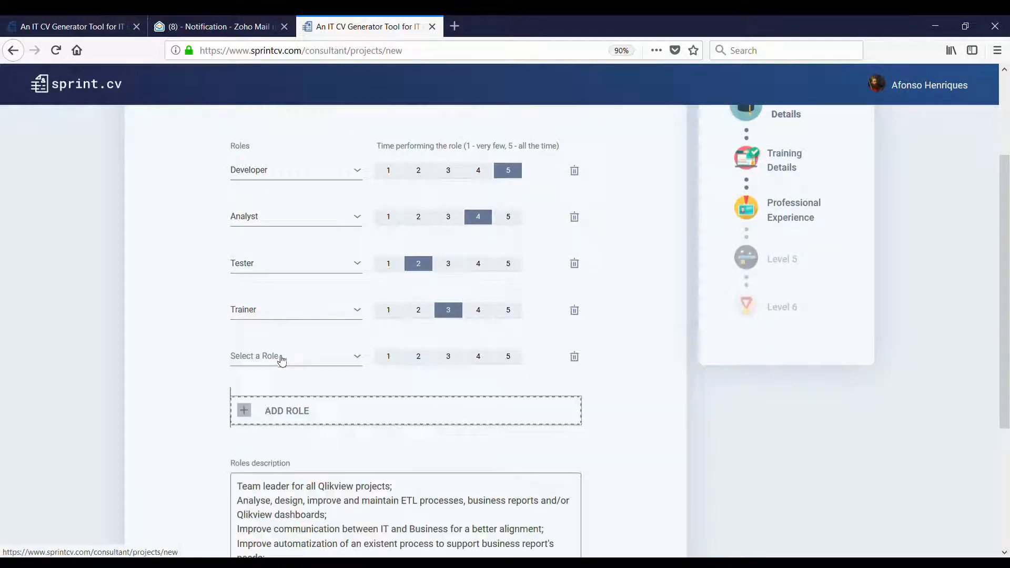
left_click(281, 359)
type("Tea")
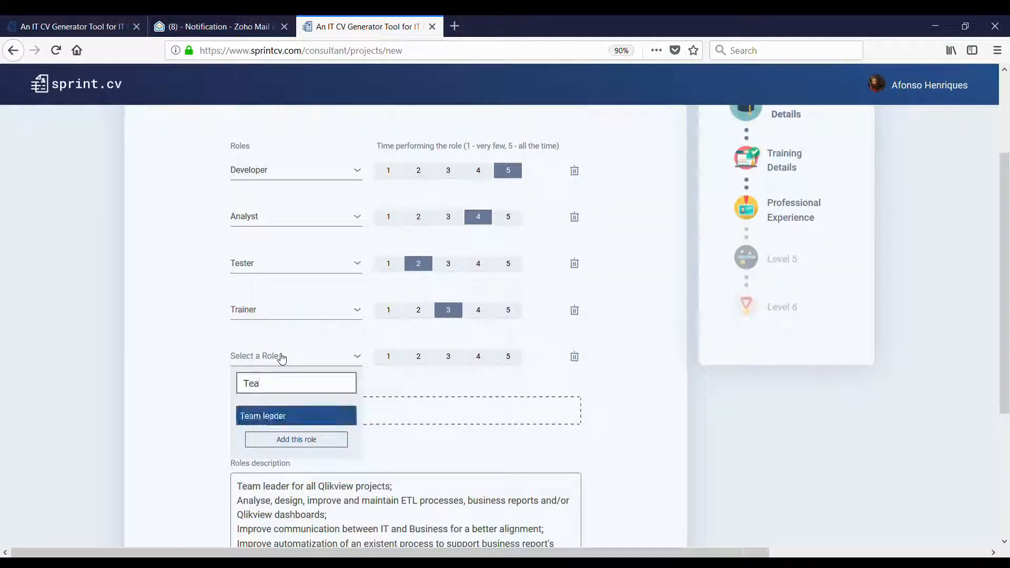
left_click(284, 416)
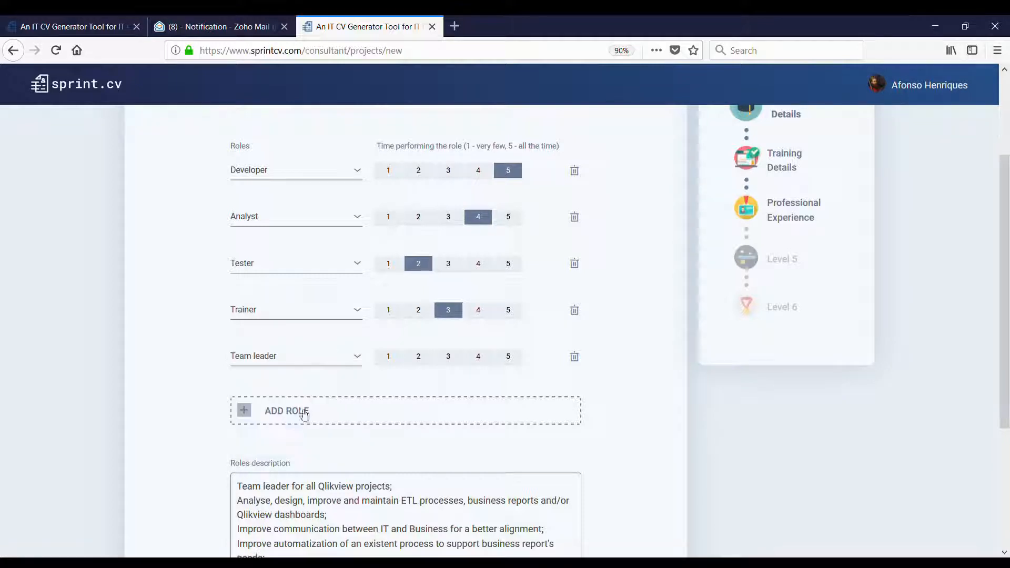
left_click(477, 361)
scroll(498, 377, "down", 5)
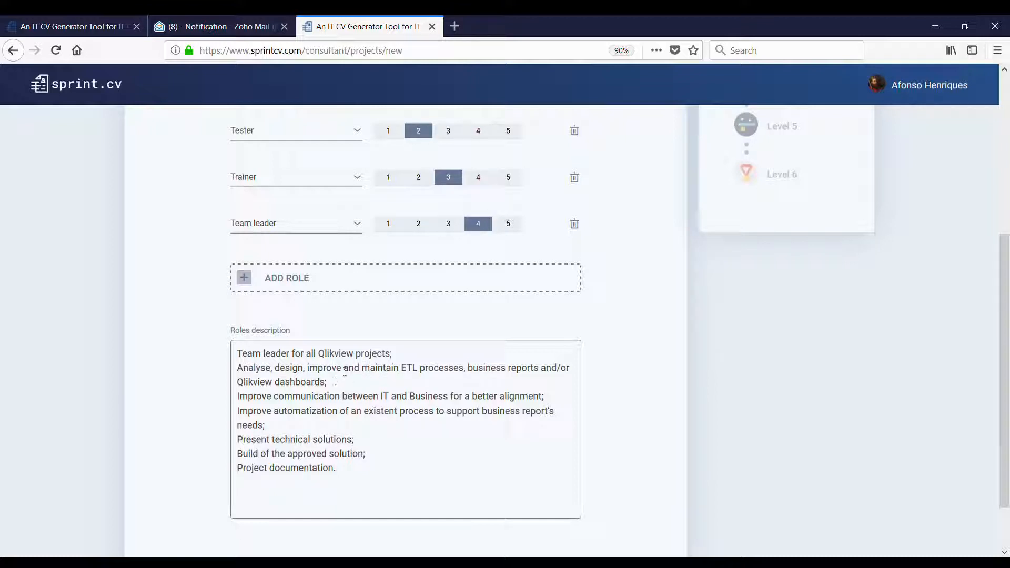
scroll(459, 374, "down", 3)
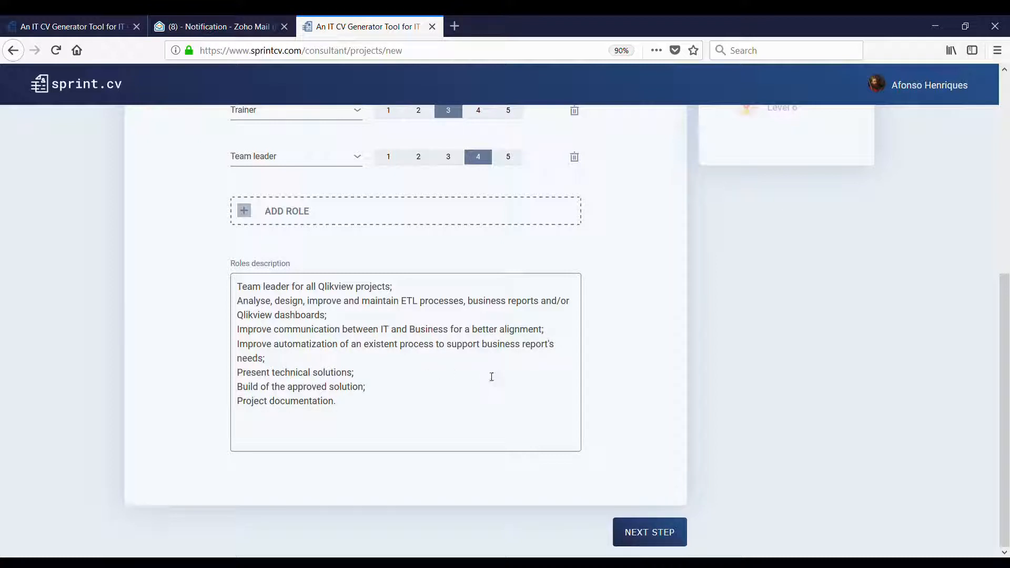
- Go to the Techs & Meths step and add Oracle rated 5
left_click(662, 531)
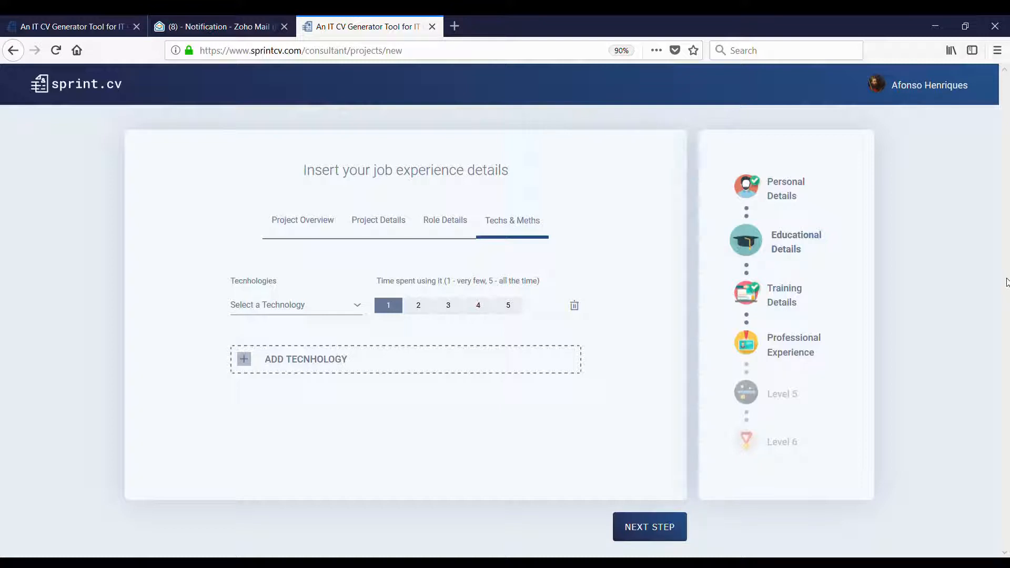
left_click(309, 309)
type("O")
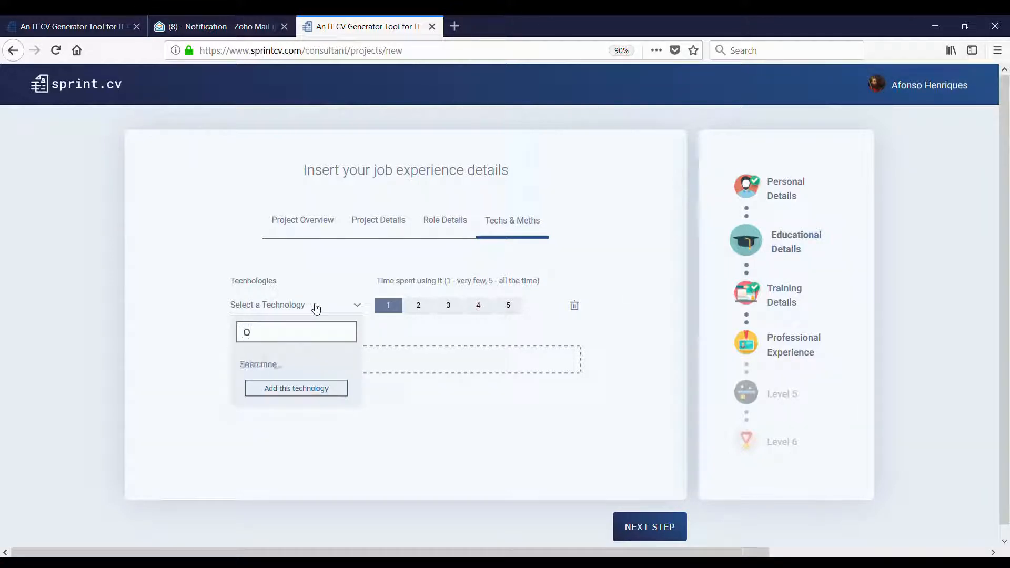
type("racle")
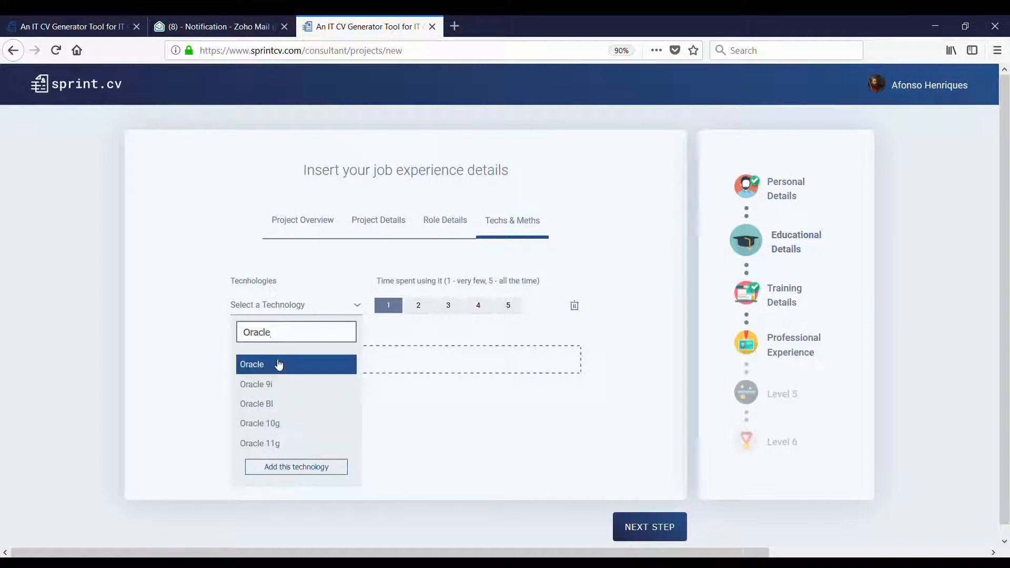
left_click(279, 365)
left_click(504, 310)
- Add PL/SQL as the second technology, rated 5
left_click(365, 364)
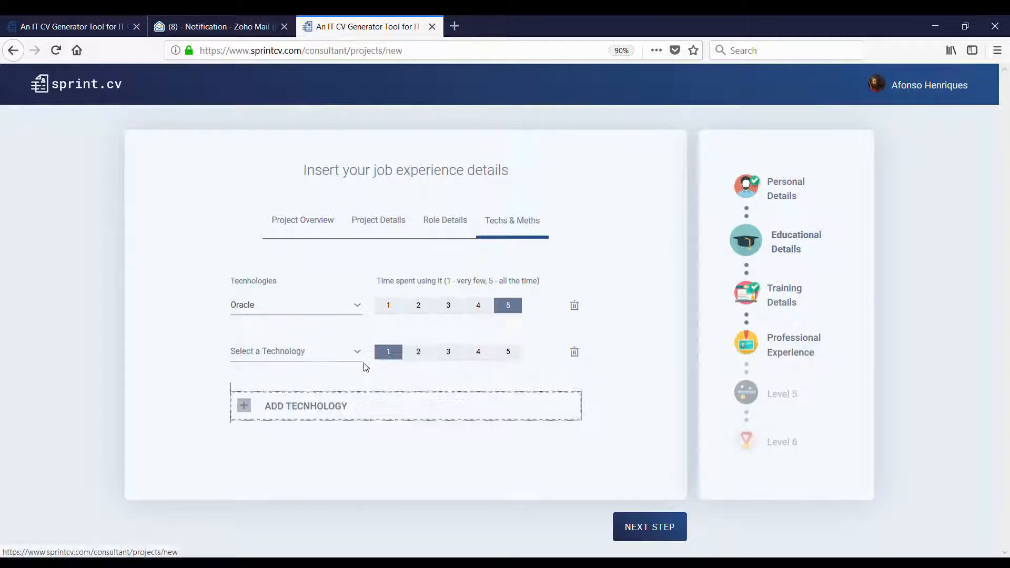
left_click(296, 352)
type("Pl")
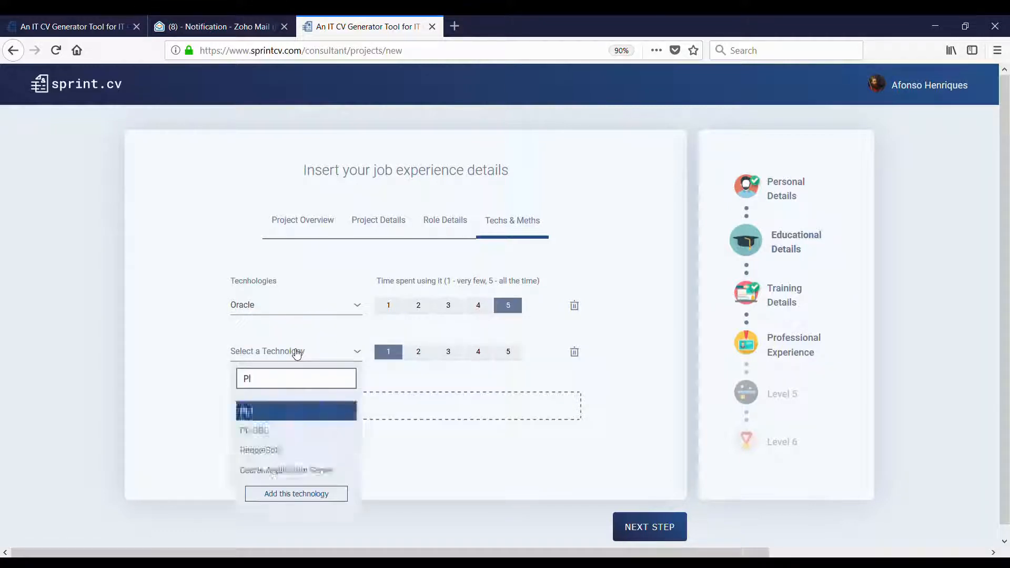
left_click(254, 430)
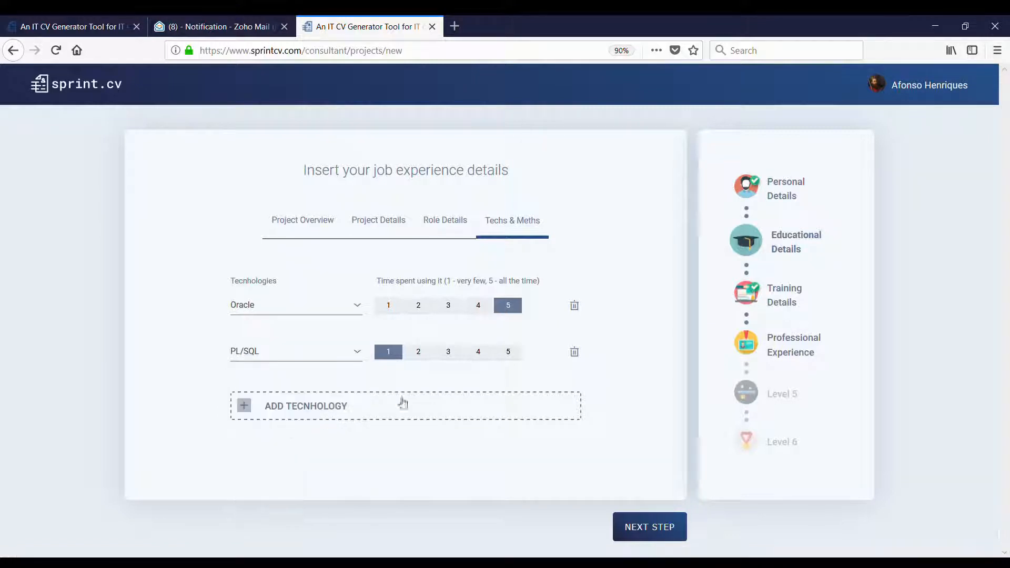
left_click(502, 352)
- Add Oracle 11g as the third technology rated 4, leaving a blank fourth row
left_click(472, 417)
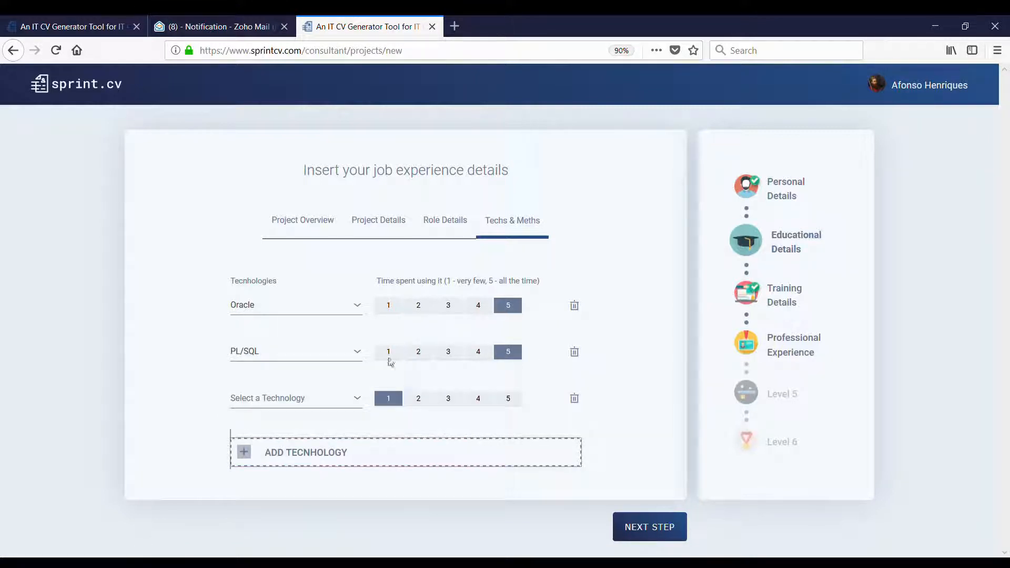
left_click(293, 400)
type("Ora")
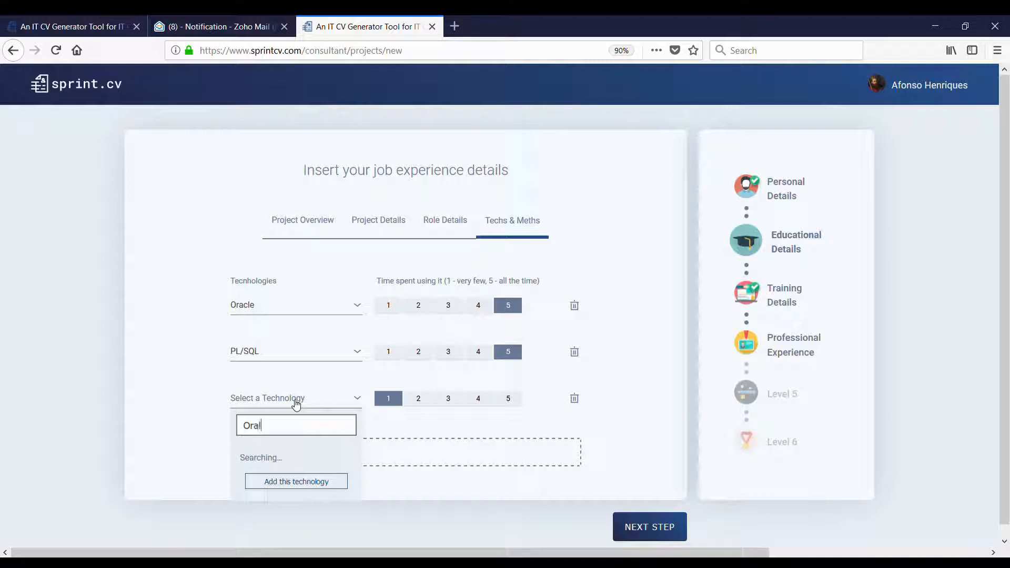
type("cle")
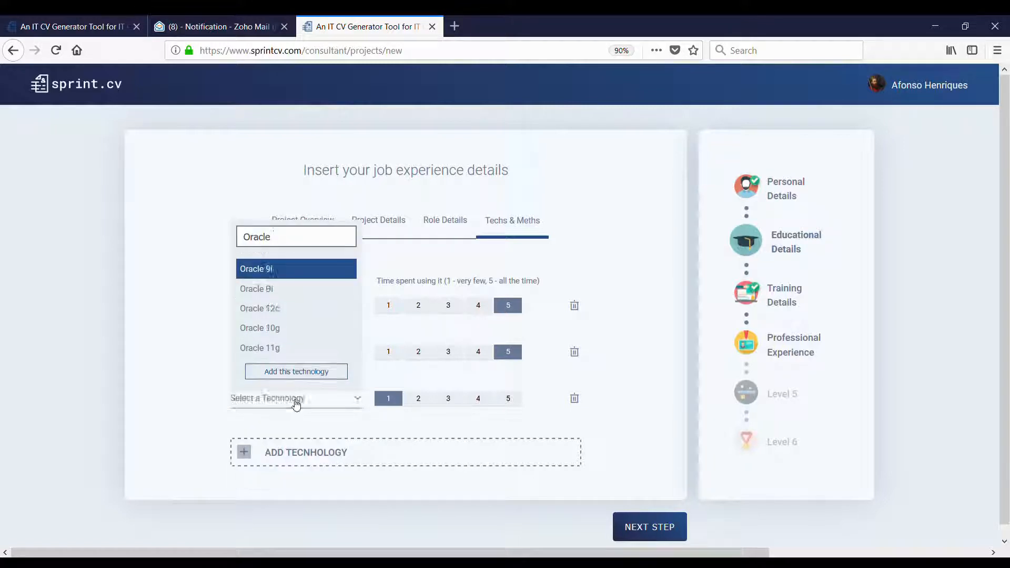
left_click(271, 348)
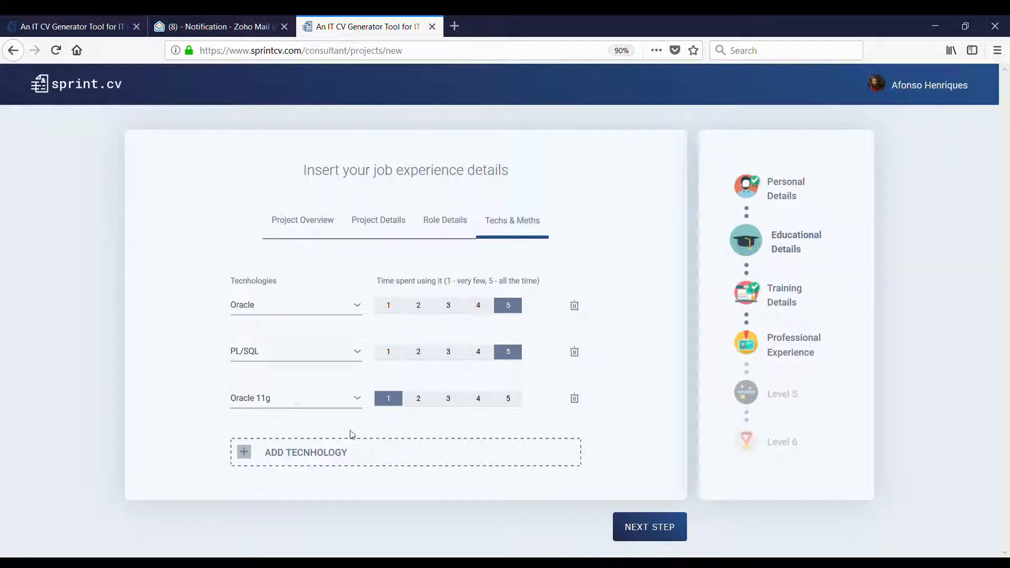
left_click(475, 401)
left_click(506, 404)
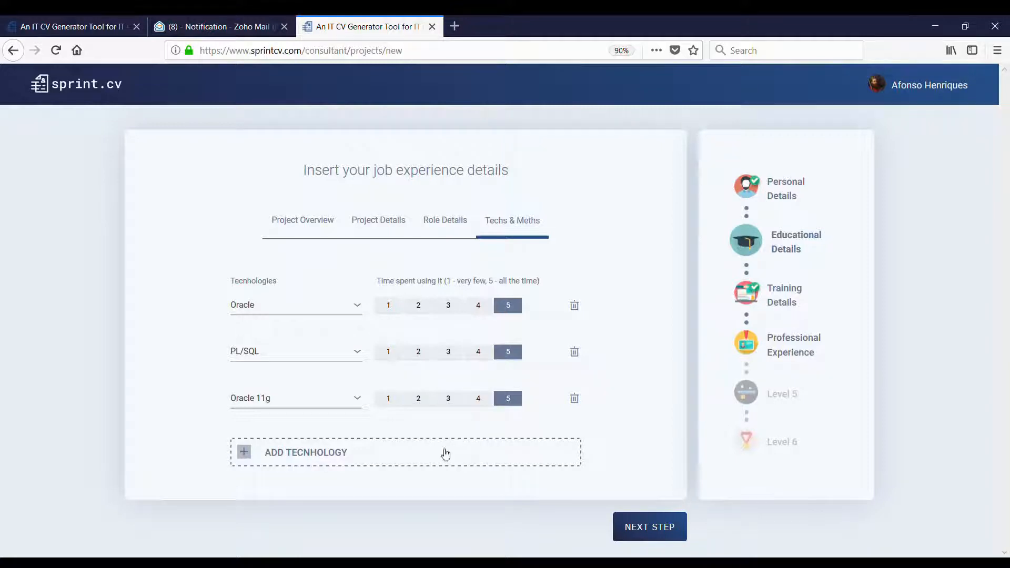
left_click(444, 453)
left_click(477, 400)
- Fill the fourth technology row with Unix, rated 4
left_click(314, 450)
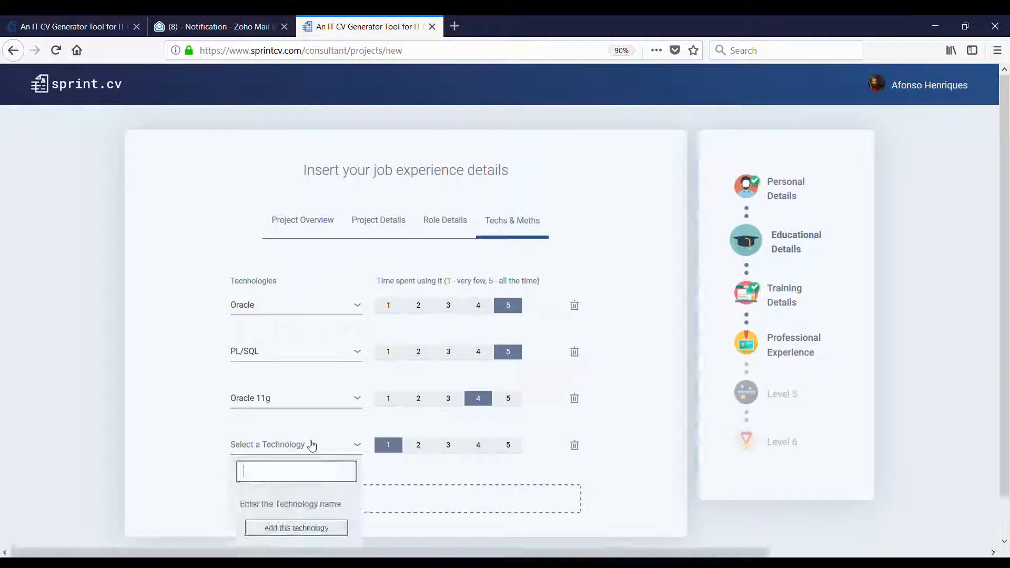
scroll(314, 447, "down", 1)
type("R")
key("BackSpace")
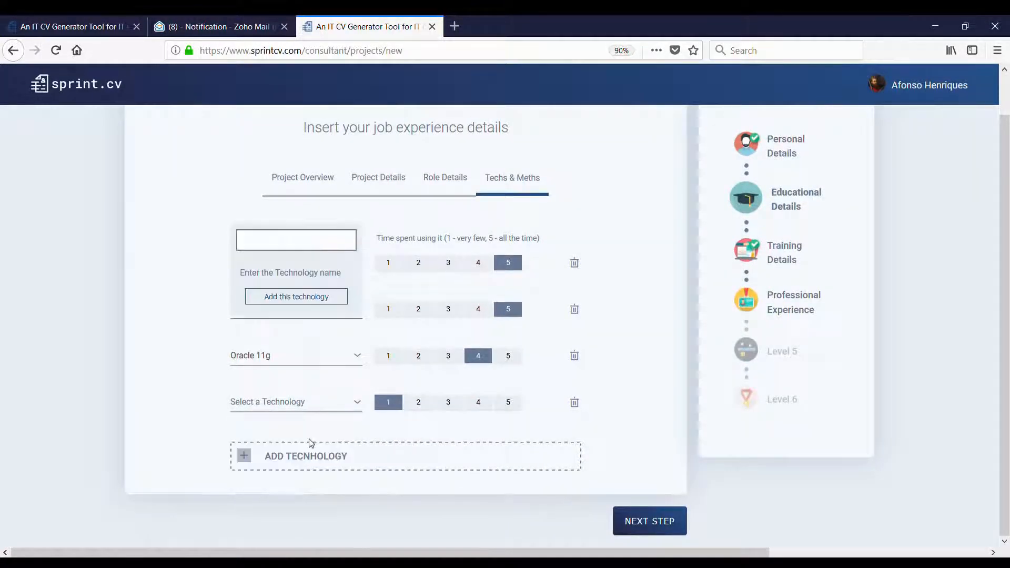
type("Uni")
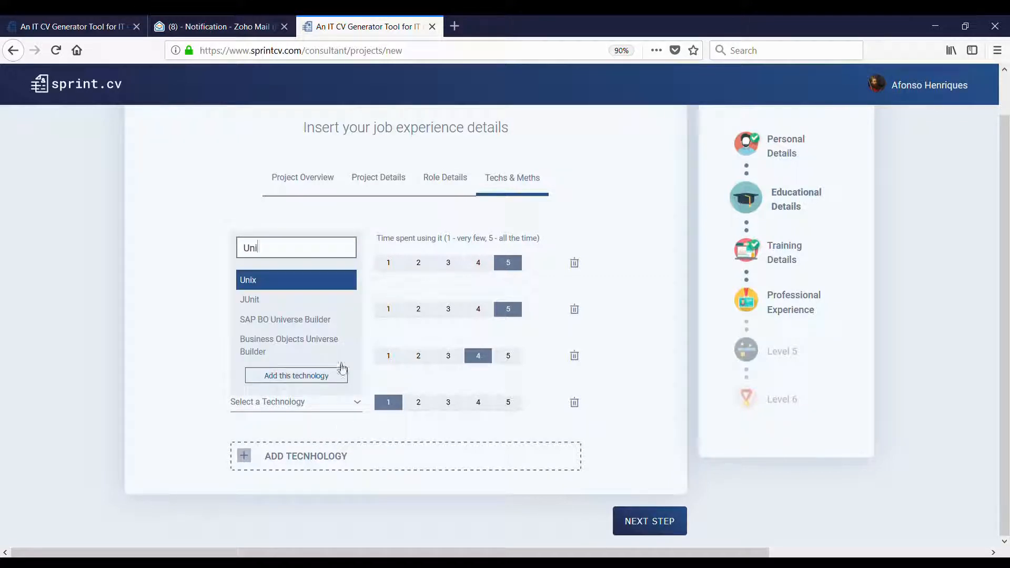
left_click(319, 287)
left_click(477, 414)
- Add Shell Script as a technology rated 4
left_click(351, 467)
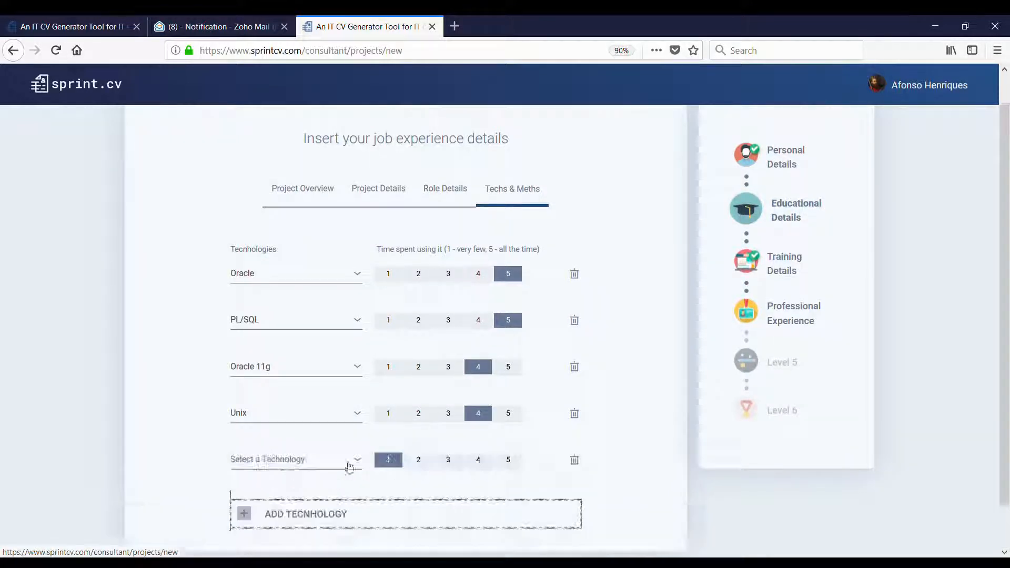
left_click(293, 464)
type("Sh")
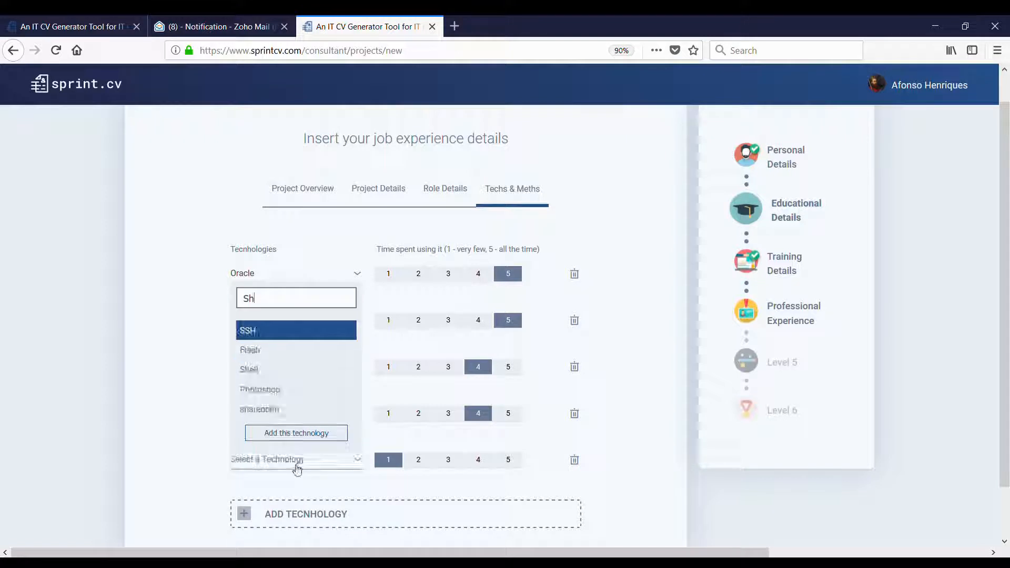
type("ell")
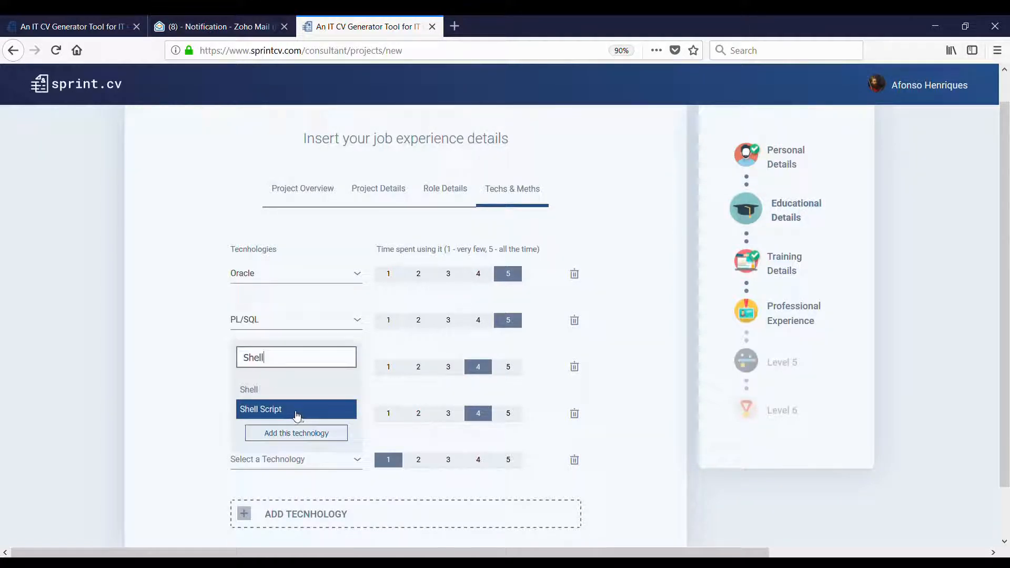
left_click(298, 416)
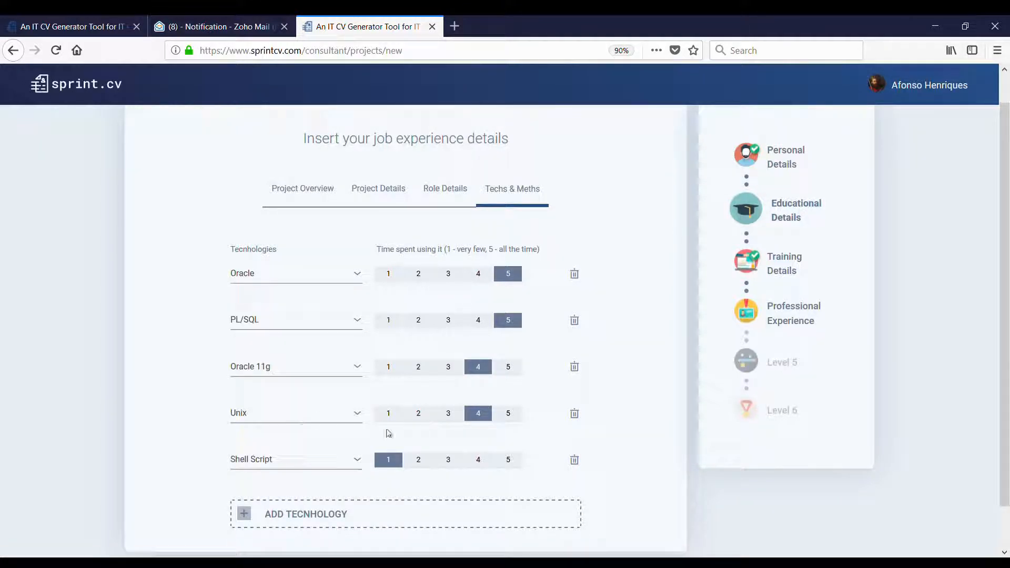
left_click(472, 461)
- Add Solaris as a technology rated 3
scroll(379, 421, "down", 1)
left_click(349, 467)
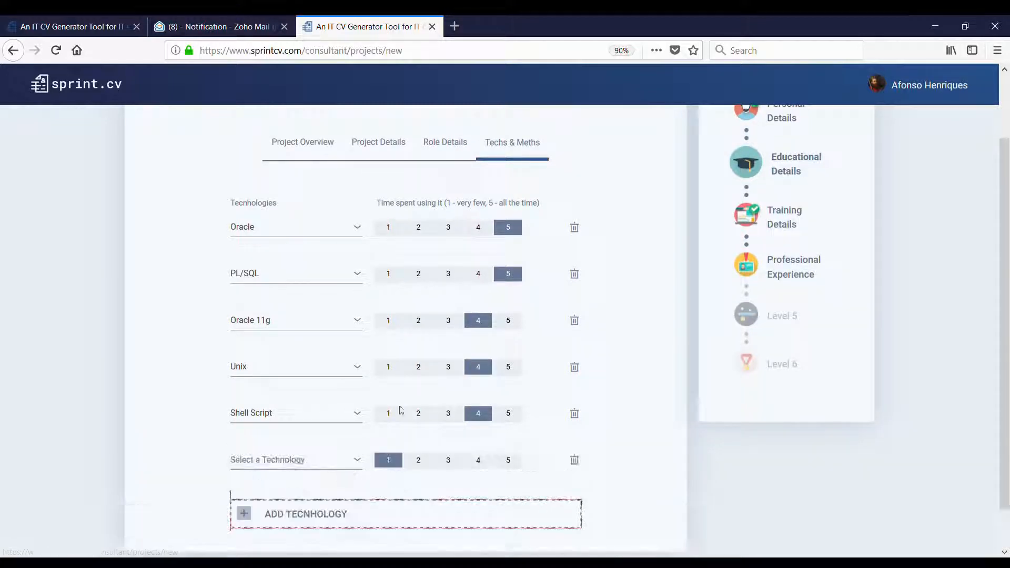
scroll(379, 410, "down", 1)
left_click(303, 419)
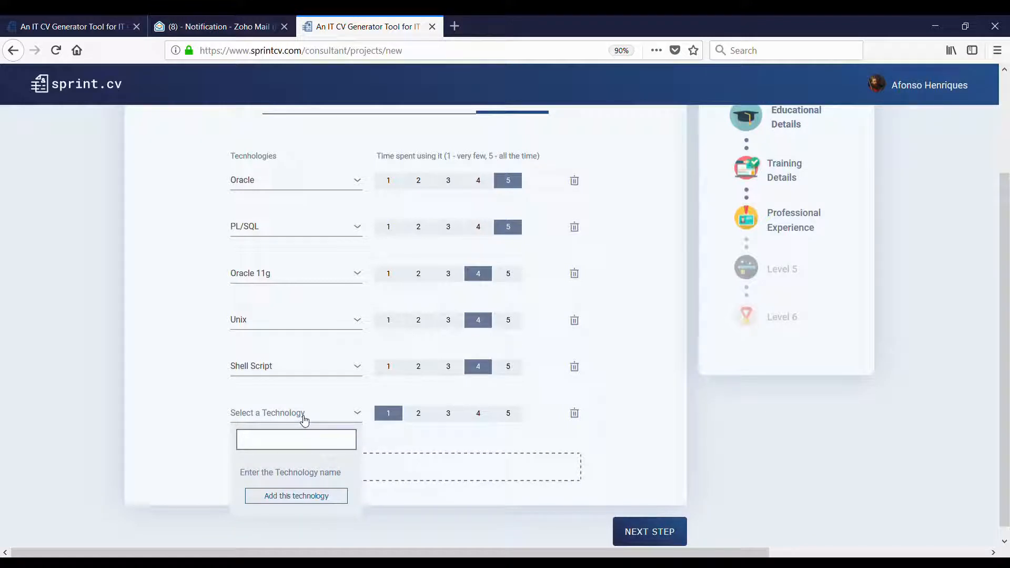
type("Sola")
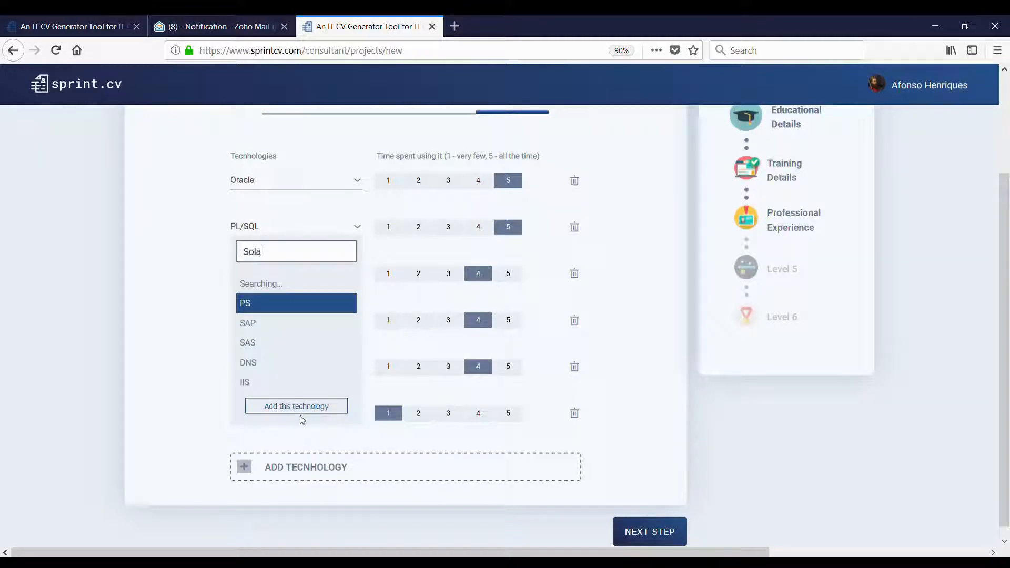
left_click(284, 363)
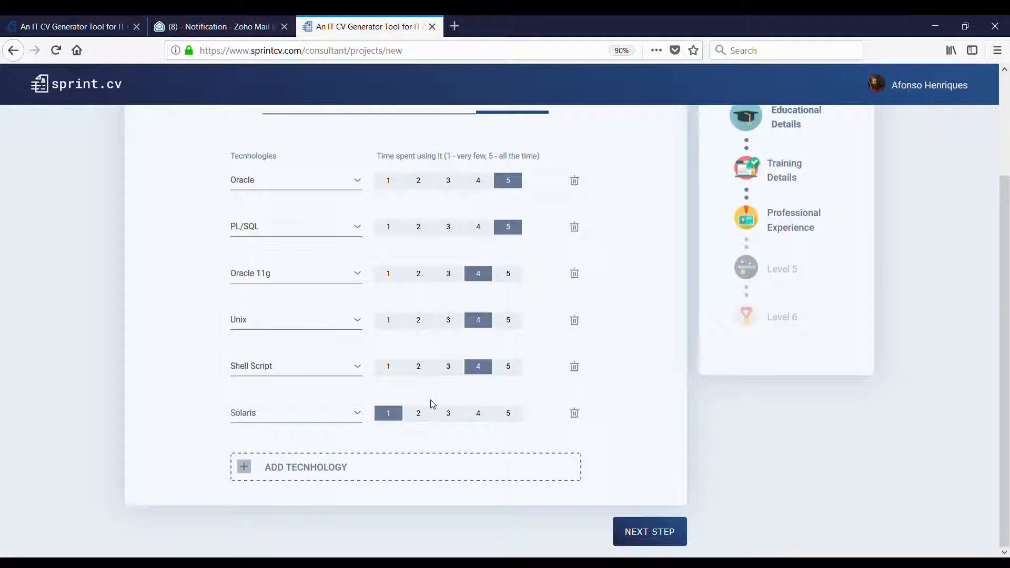
left_click(444, 414)
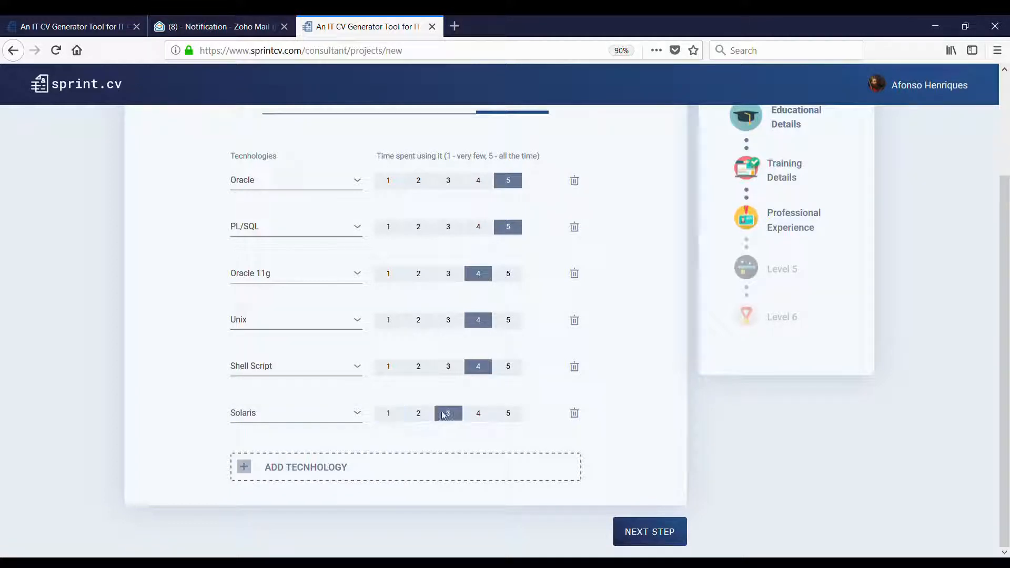
- Add Qlikview as a technology rated 4
left_click(400, 474)
scroll(396, 447, "down", 1)
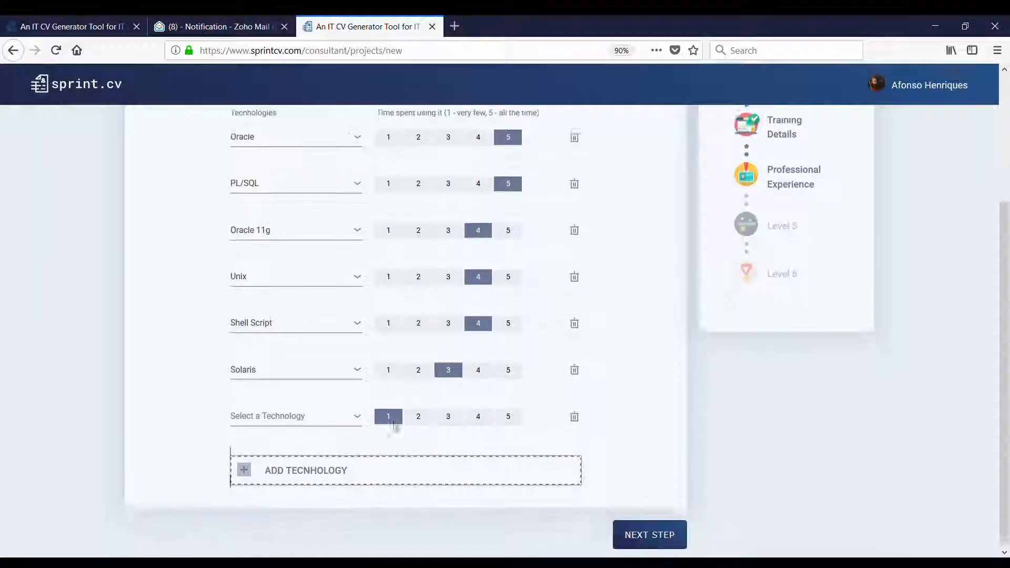
left_click(302, 415)
type("AI")
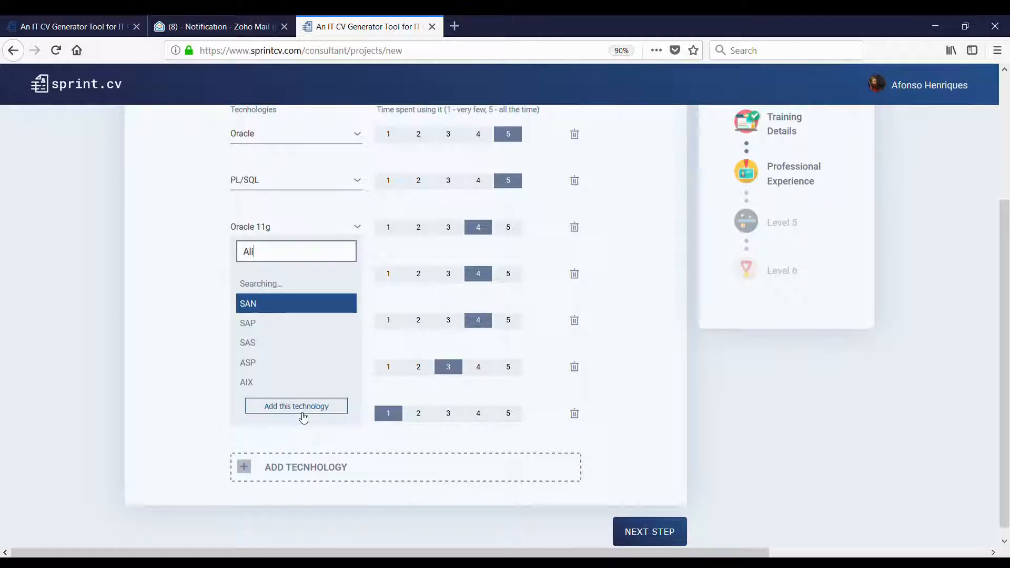
key("BackSpace")
key("BackSpace")
type("Qli")
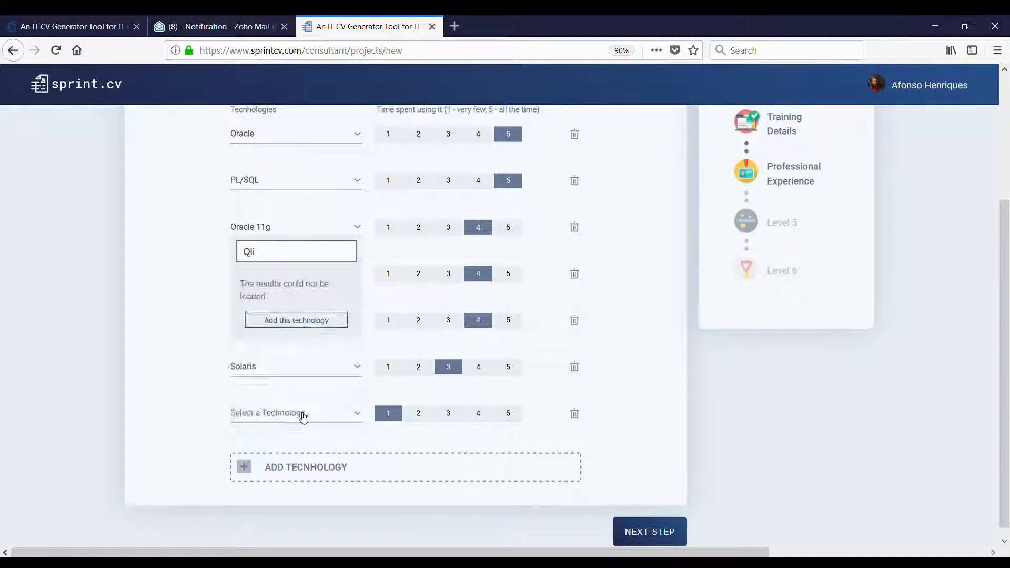
left_click(256, 322)
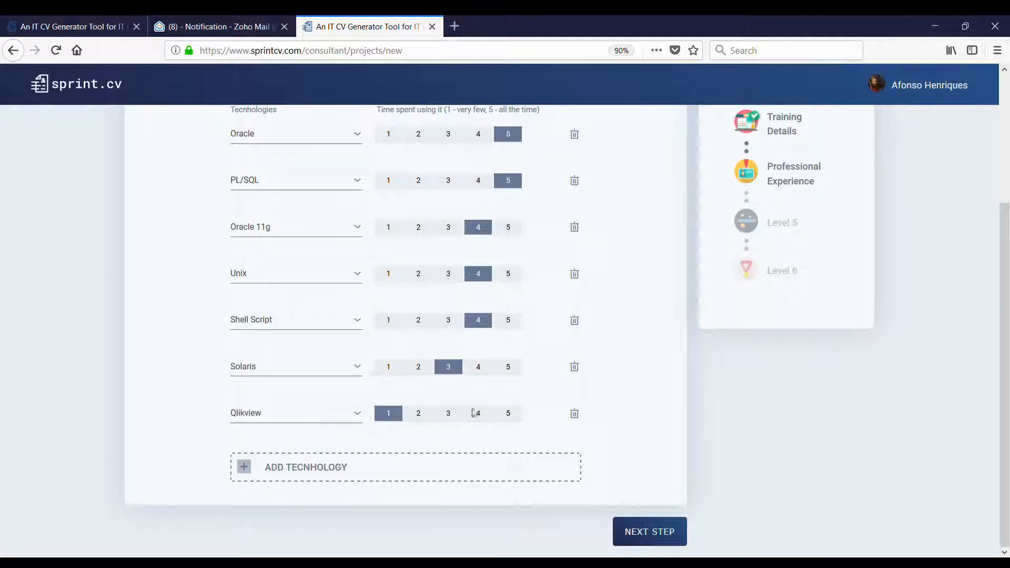
left_click(478, 413)
- Add Business Objects XI 3.1 as a technology rated 4
left_click(400, 476)
left_click(293, 462)
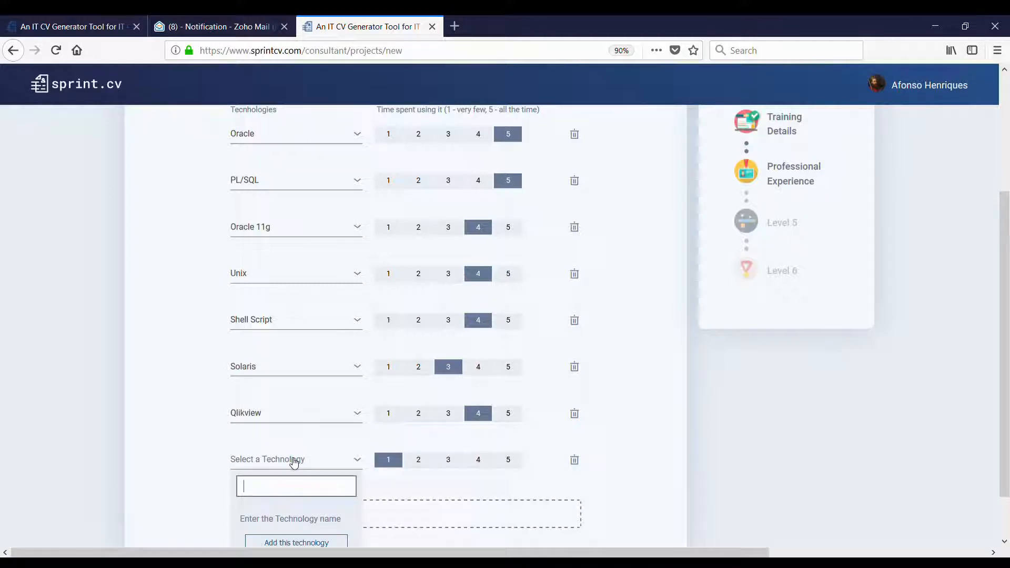
type("D")
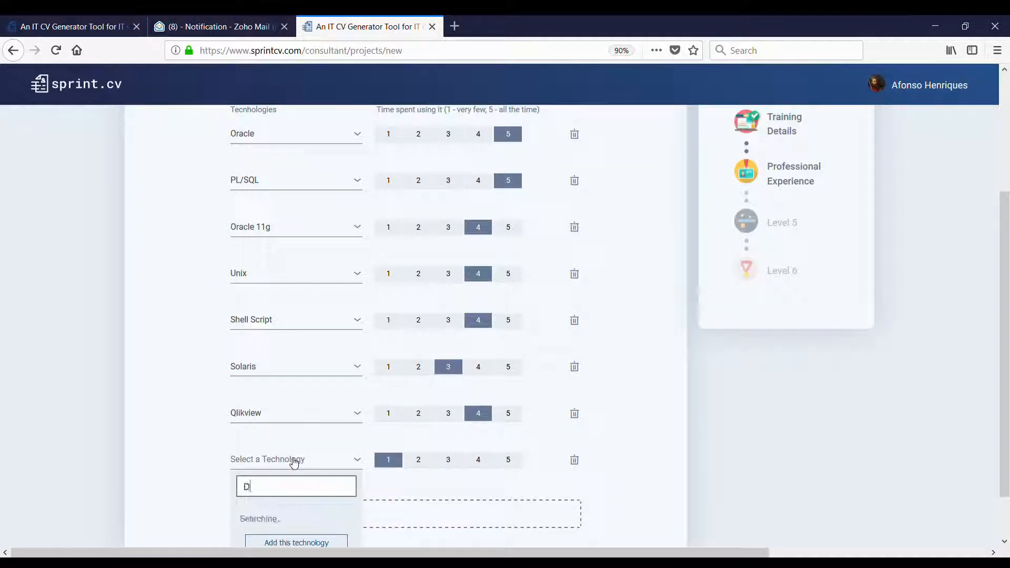
key("BackSpace")
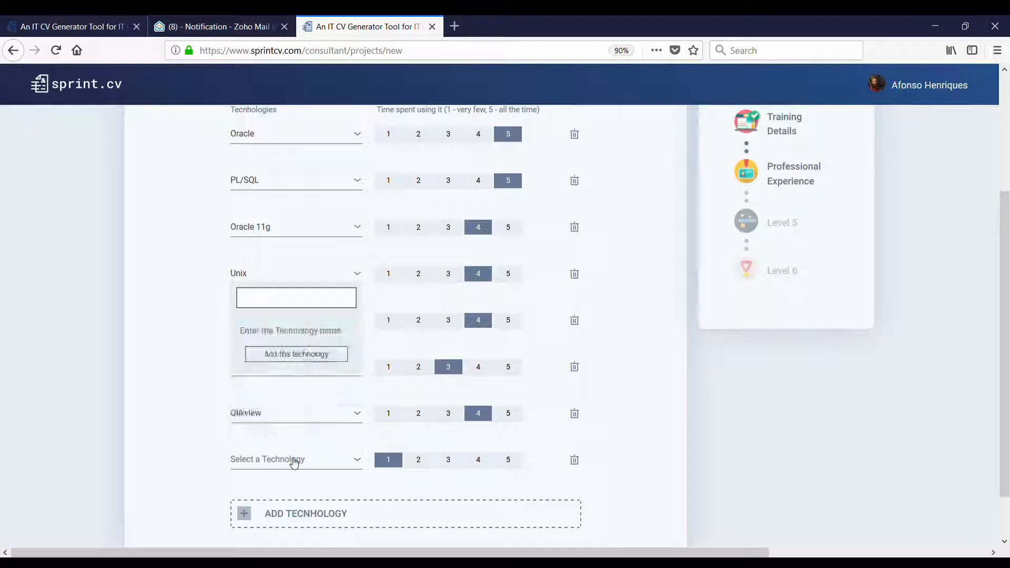
type("Bus")
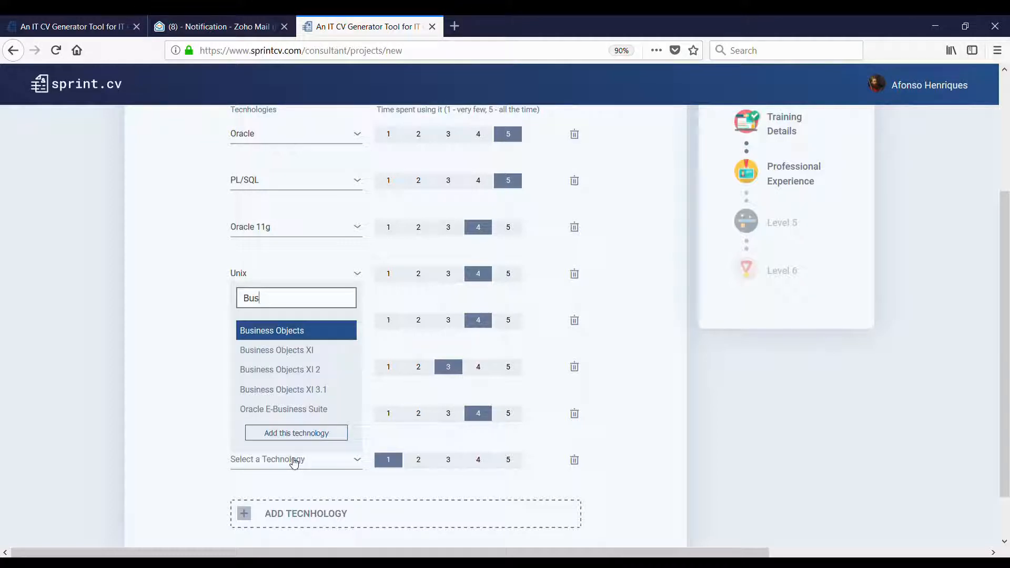
left_click(326, 389)
left_click(478, 461)
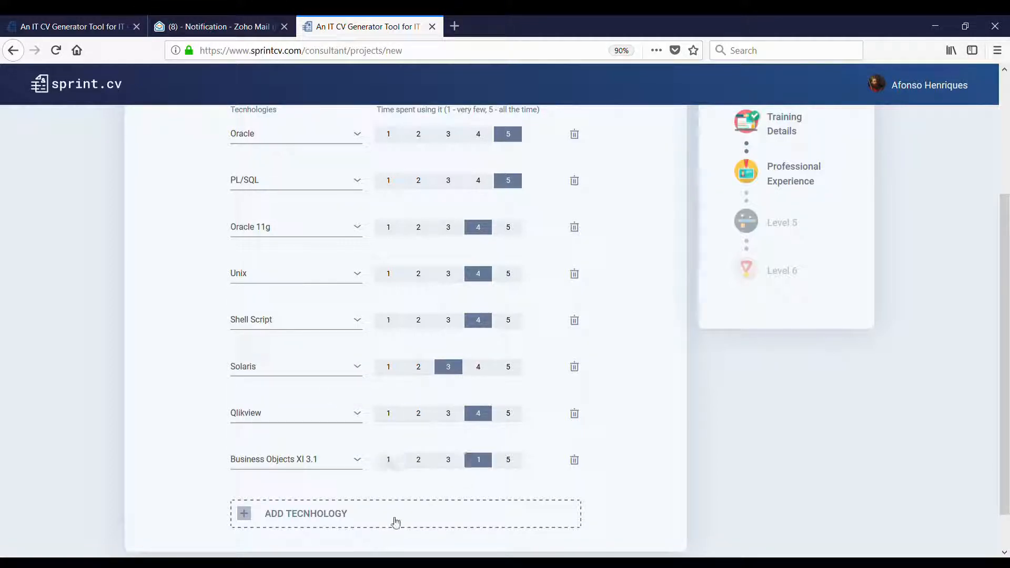
- Add Business Objects as a technology rated 4
left_click(394, 518)
left_click(318, 506)
type("Bus")
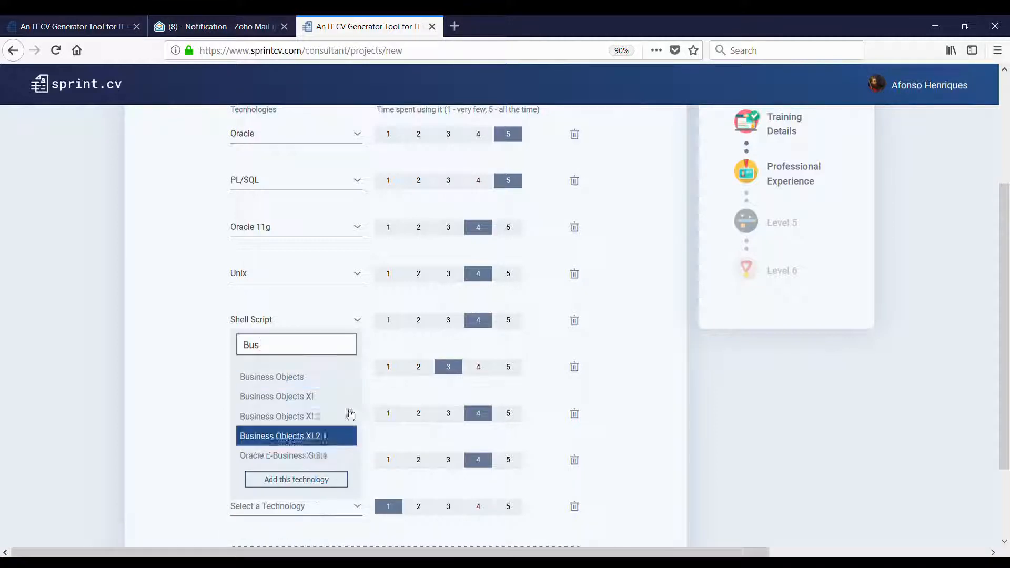
left_click(321, 382)
scroll(283, 468, "down", 2)
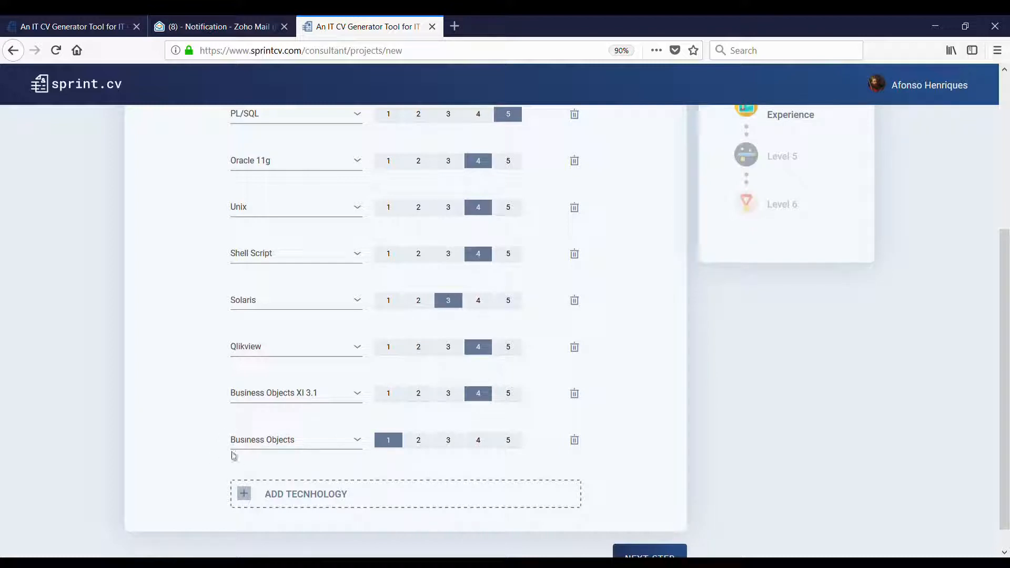
left_click(477, 440)
- Add SAP BO Data Services Designer as a new technology row
left_click(376, 494)
left_click(323, 486)
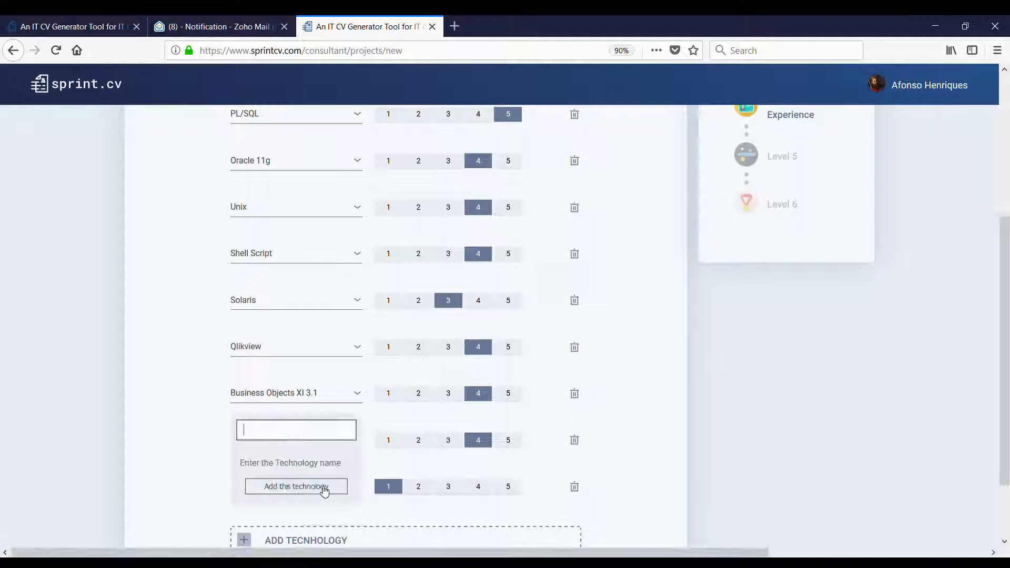
type("V")
key("BackSpace")
type("Bu")
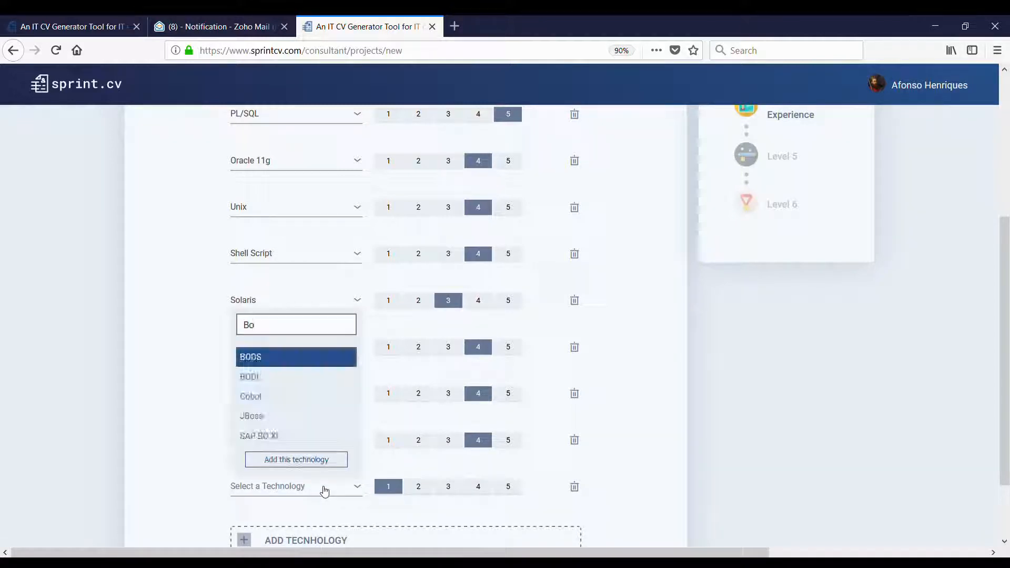
type("si")
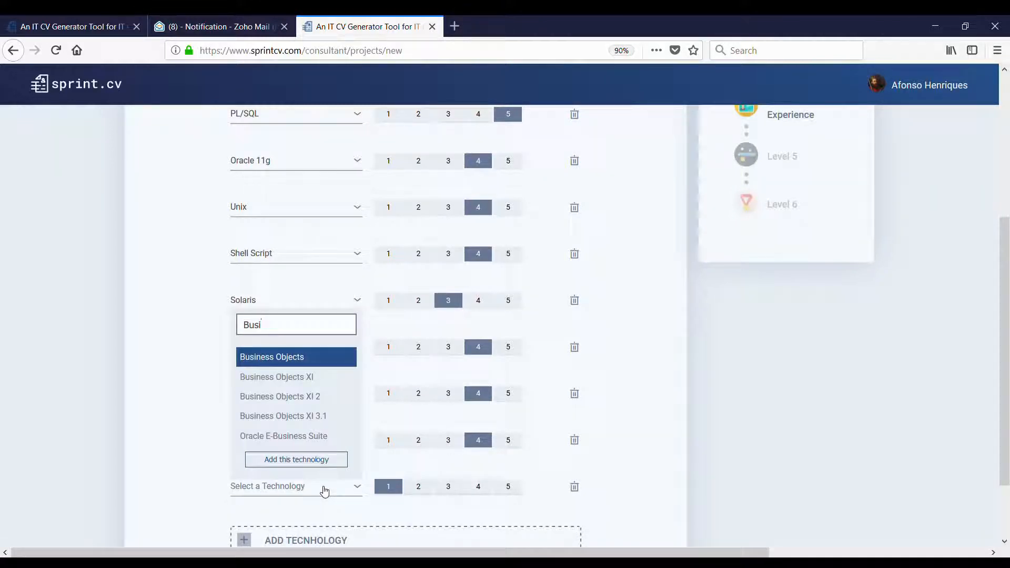
key("BackSpace")
key("BackSpace")
key("BackSpace")
key("BackSpace")
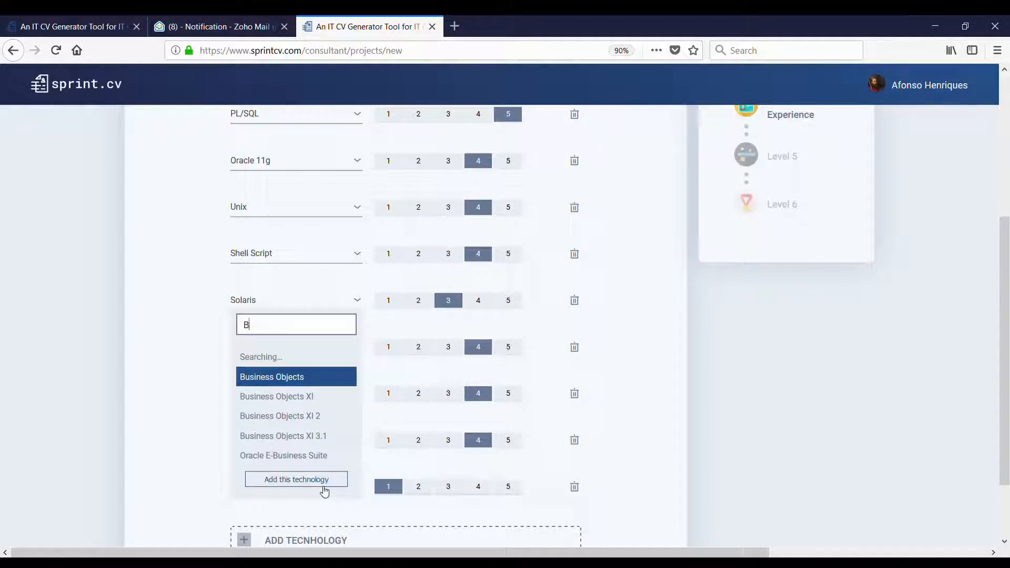
type("Data")
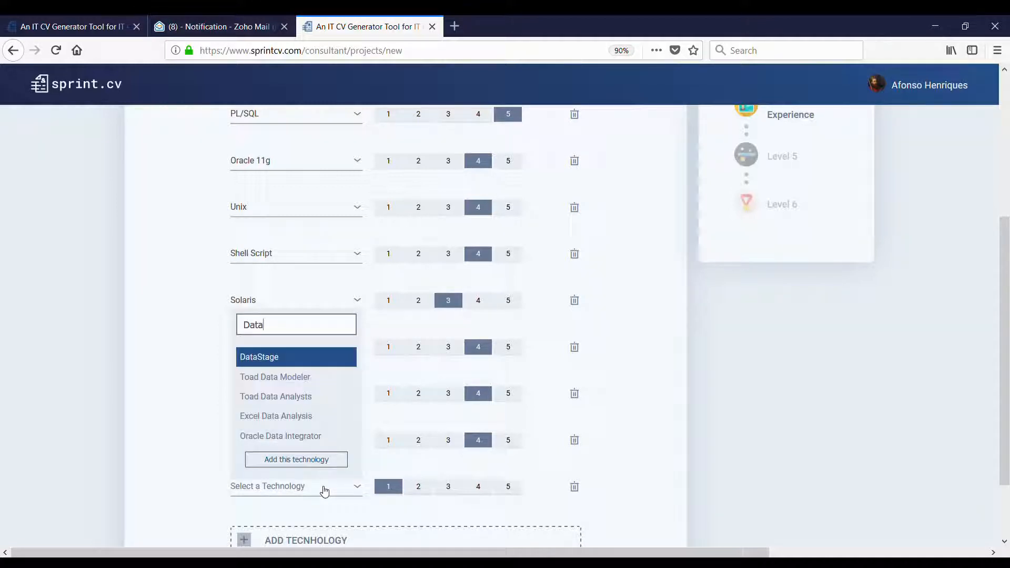
type(" Ser")
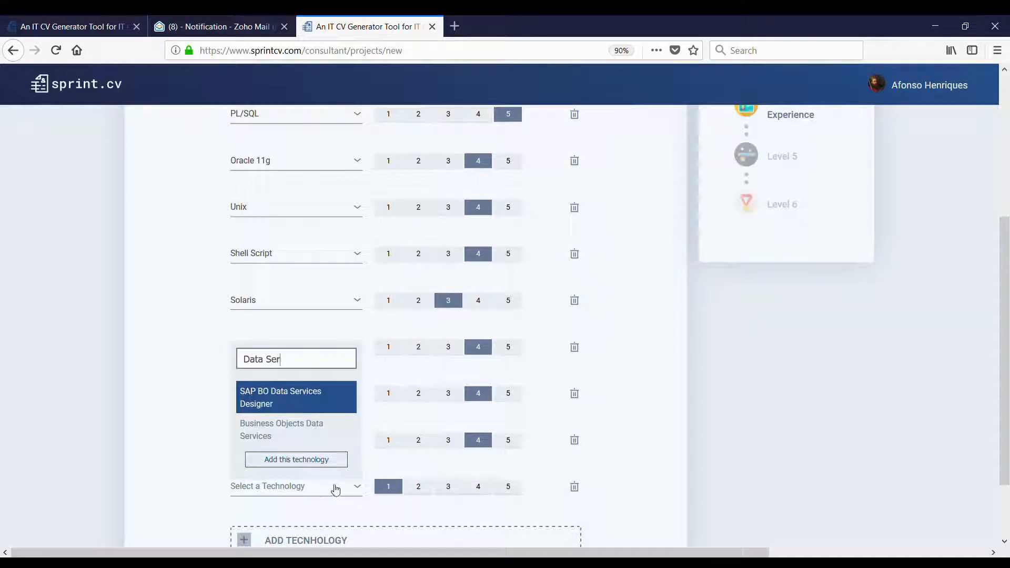
left_click(327, 403)
- Add Business Objects Data Integrator as another technology row
scroll(316, 473, "down", 2)
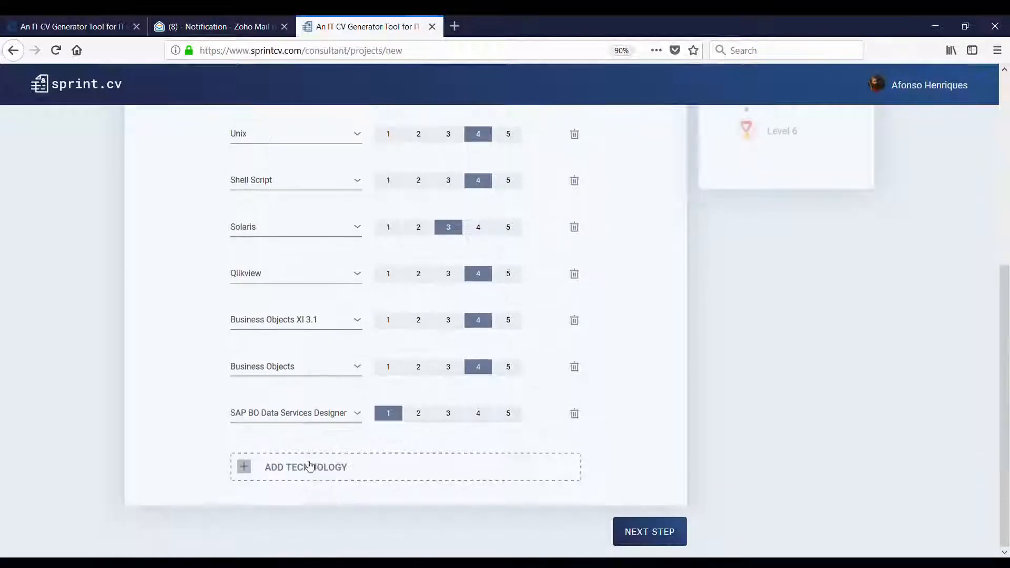
left_click(309, 465)
left_click(298, 461)
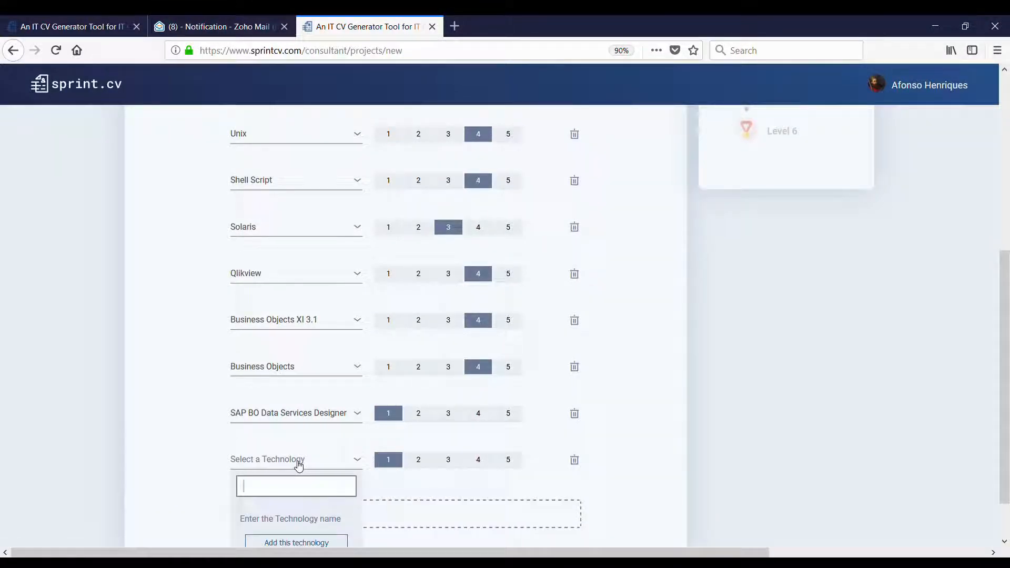
type("Data Int")
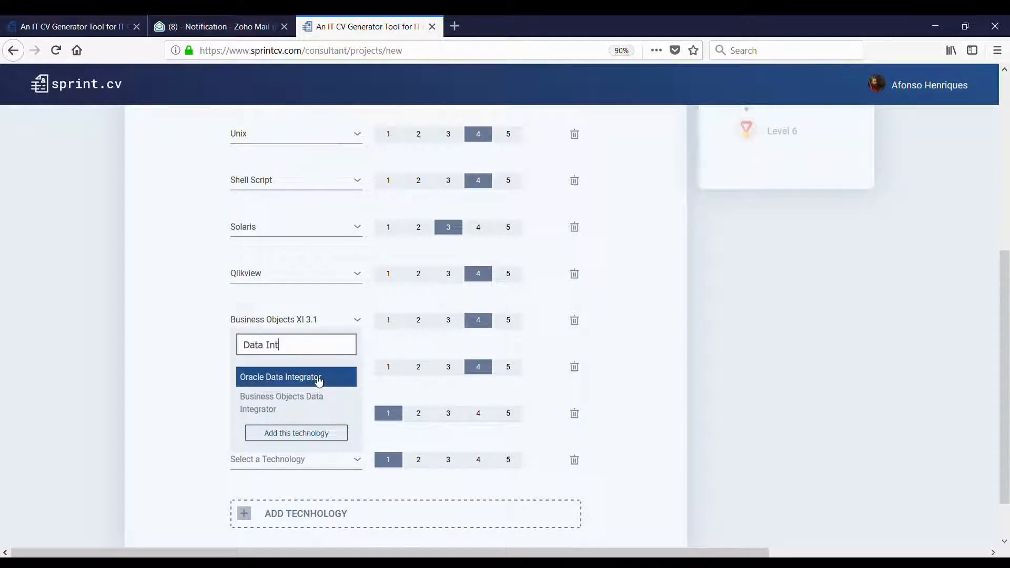
left_click(327, 407)
scroll(329, 421, "down", 2)
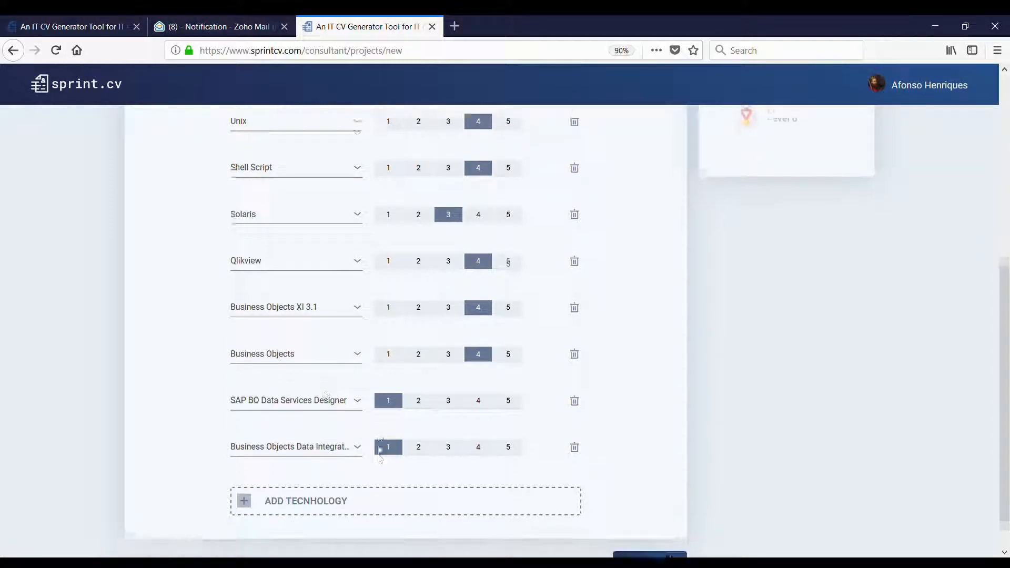
scroll(343, 461, "down", 1)
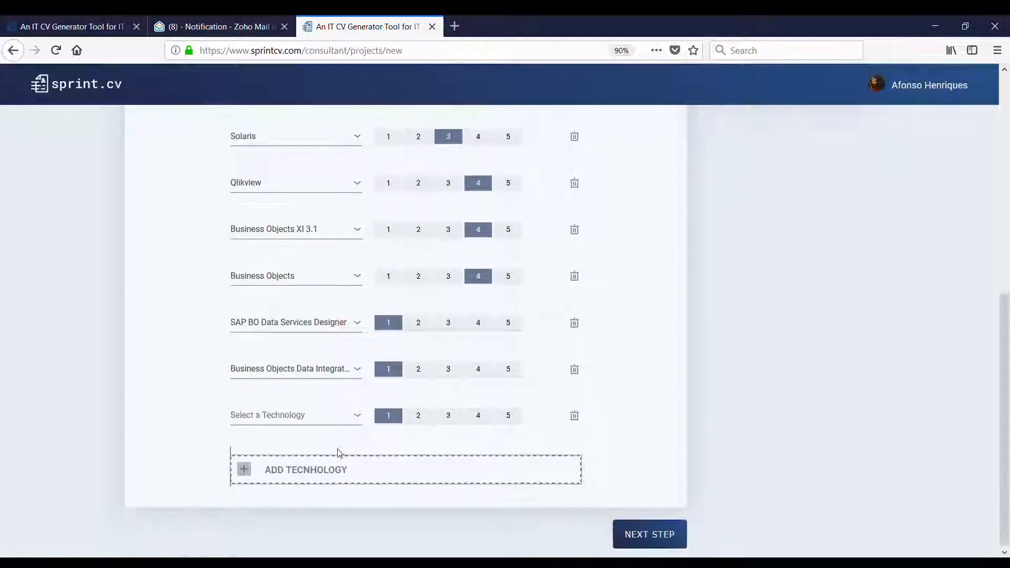
- Add XML, then rate Data Services Designer 4, Data Integrator 3 and XML 4
left_click(324, 421)
type("XN")
type("ML")
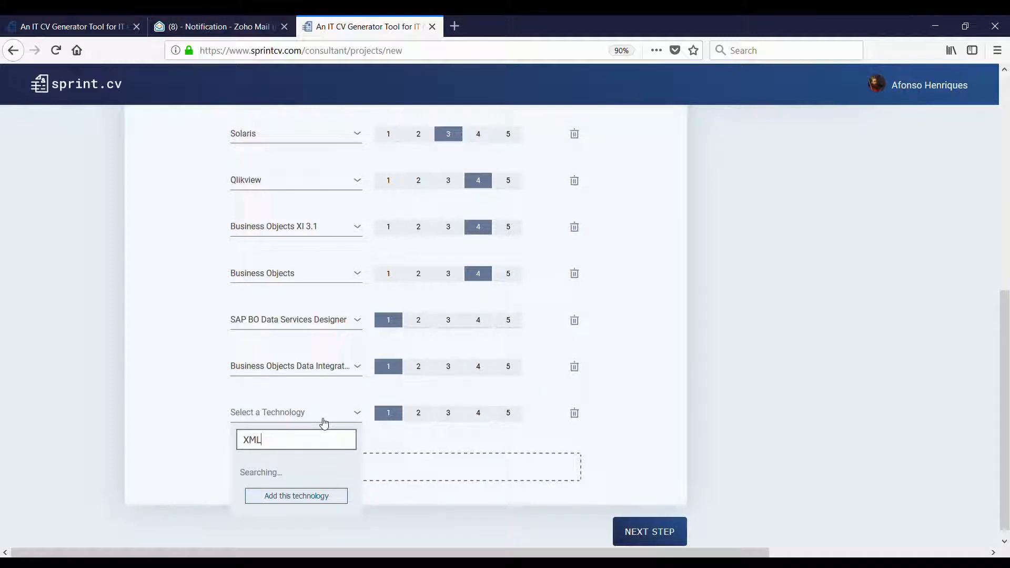
left_click(287, 469)
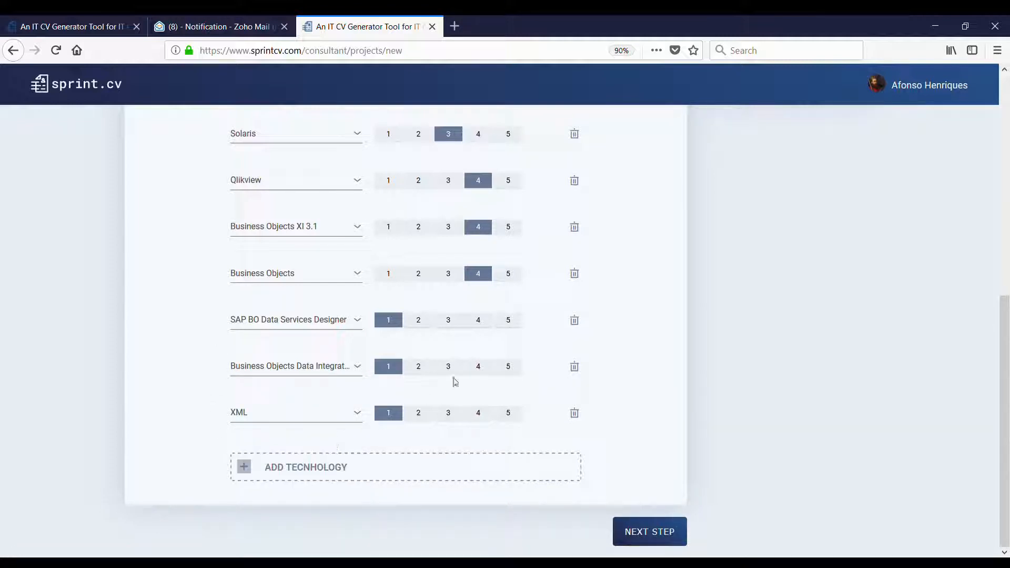
left_click(478, 322)
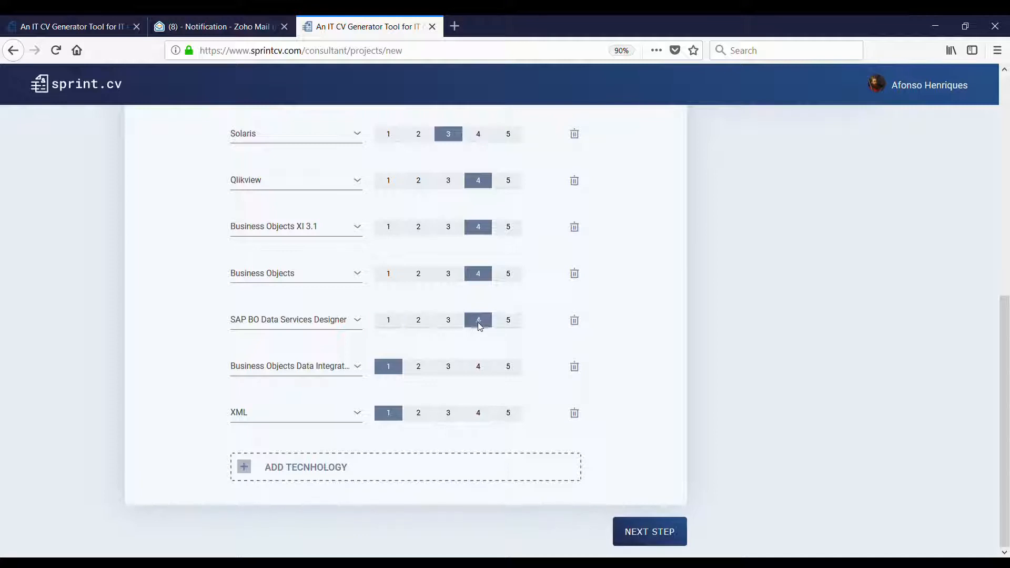
left_click(448, 367)
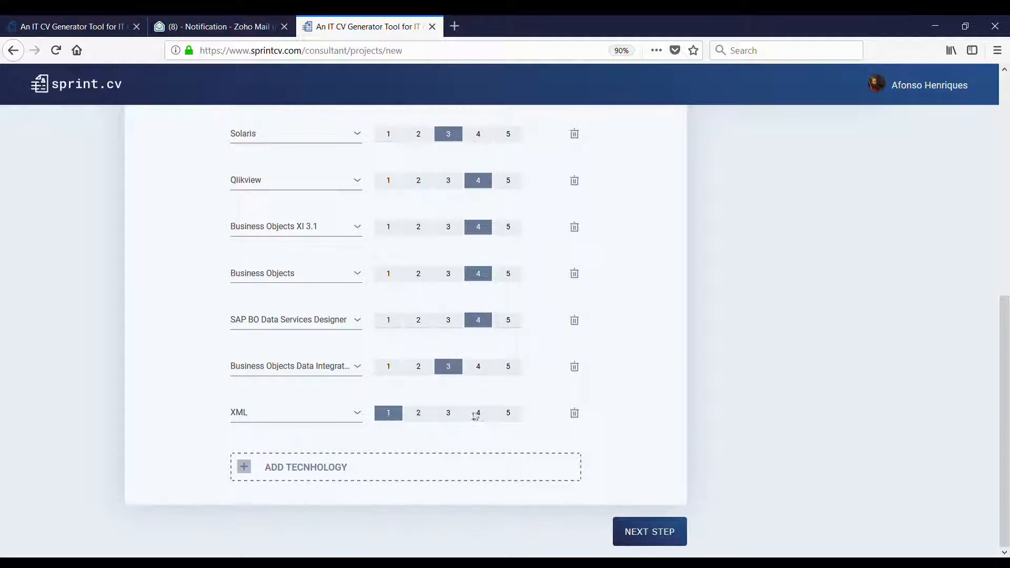
left_click(484, 416)
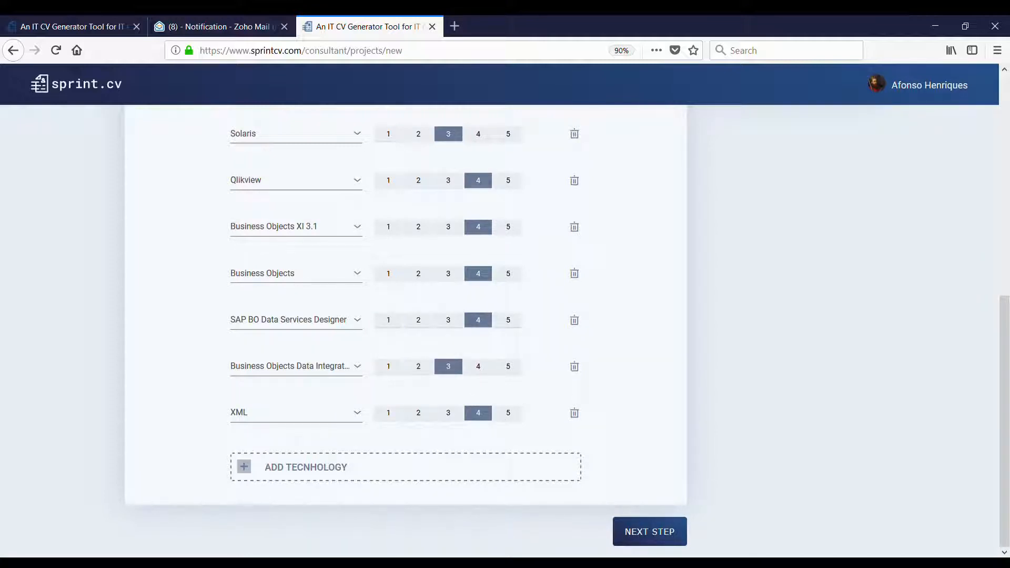
- Add Web Intelligence as a technology rated 4
left_click(356, 473)
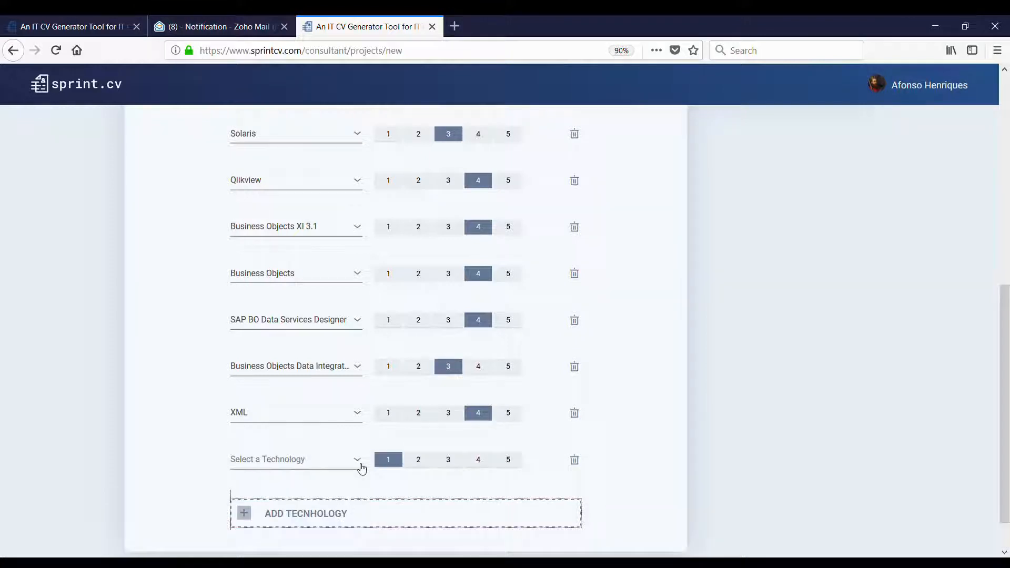
left_click(285, 462)
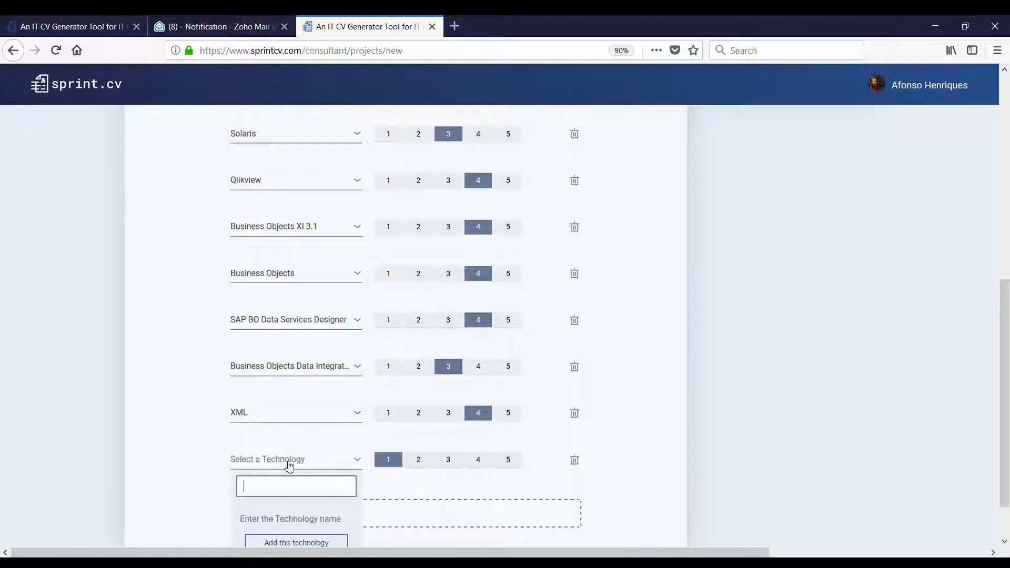
type("Web")
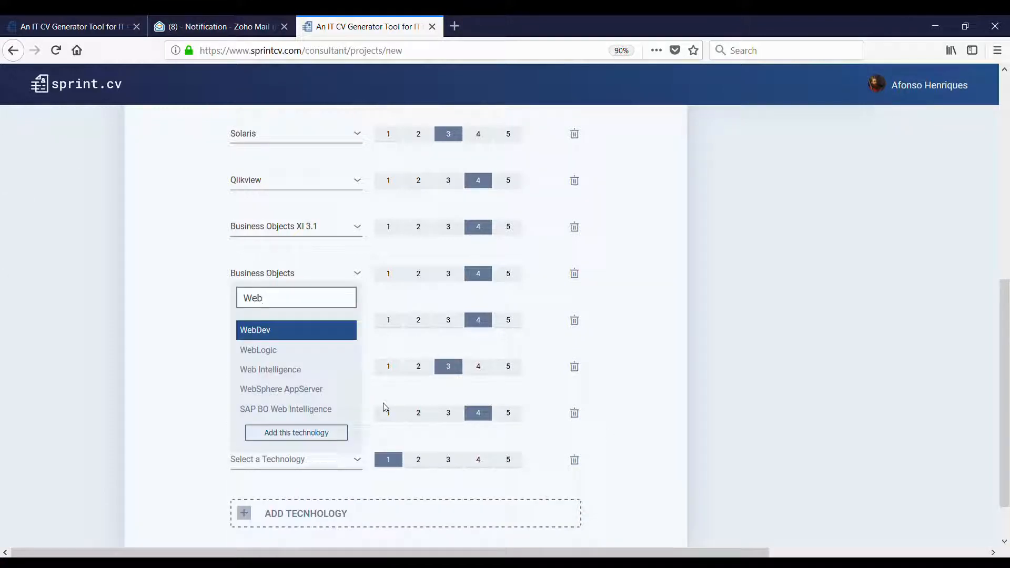
left_click(311, 375)
left_click(480, 463)
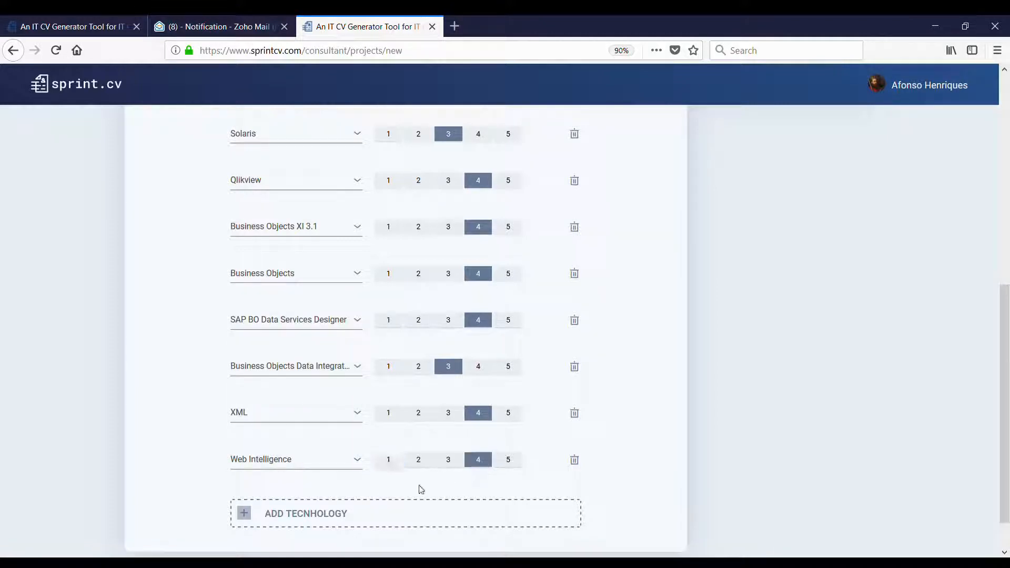
- Add SAP BO Desktop Intelligence in a new technology row
left_click(337, 518)
left_click(301, 512)
type("Des")
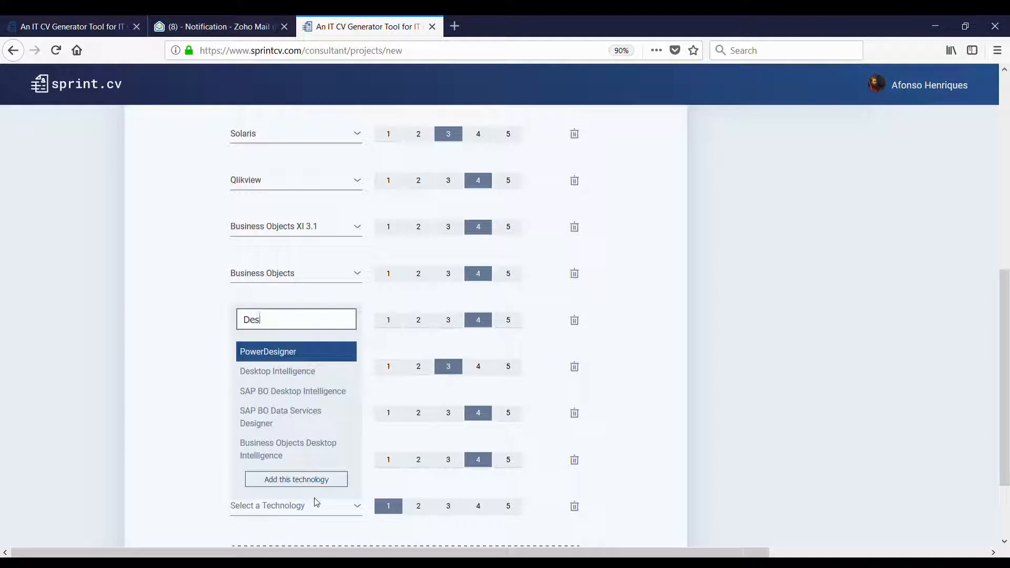
type("kt")
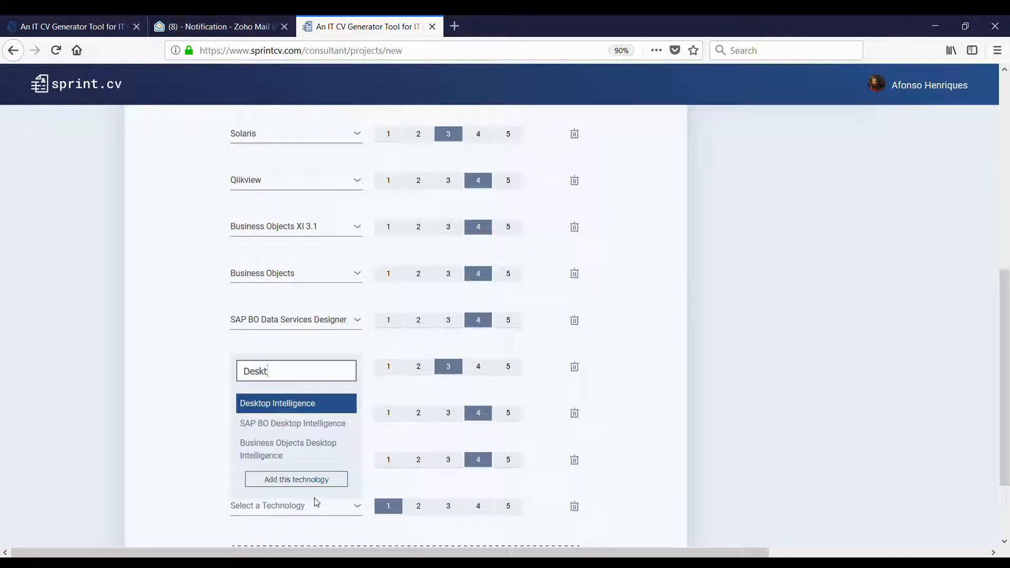
left_click(271, 425)
- Change the Web Intelligence row to SAP BO Web Intelligence
scroll(310, 400, "down", 2)
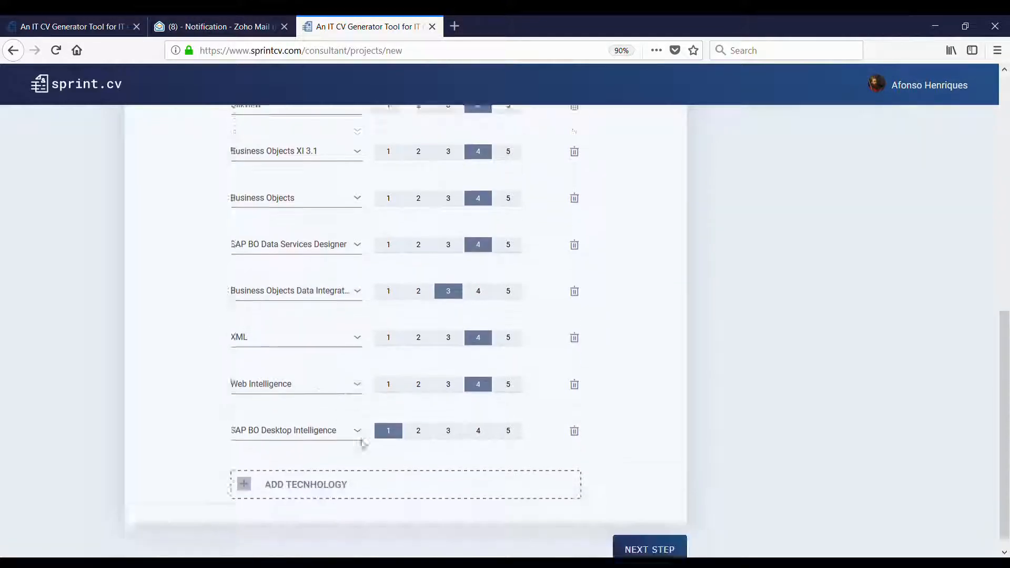
left_click(316, 370)
type("Sap BO")
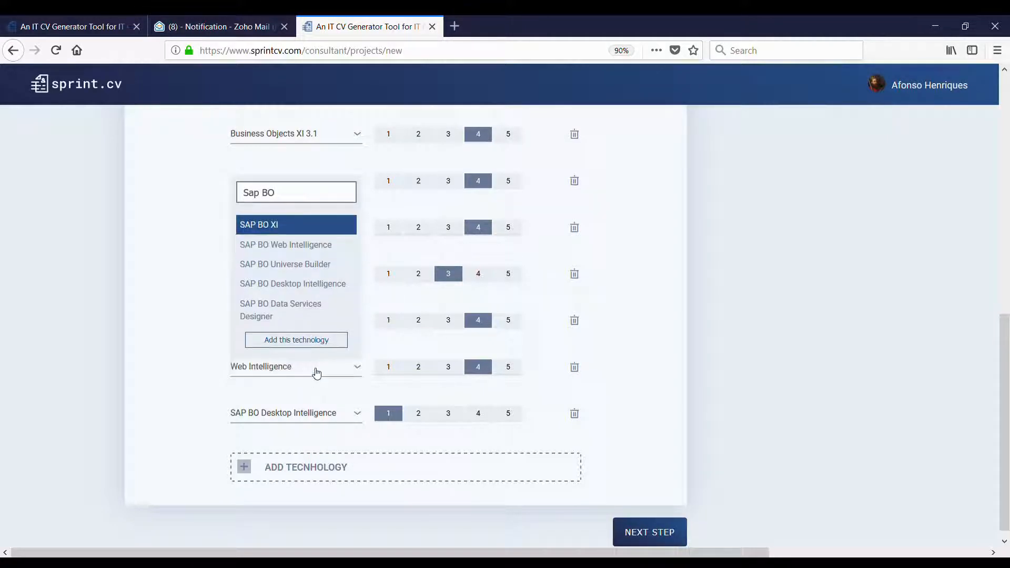
type(" Z")
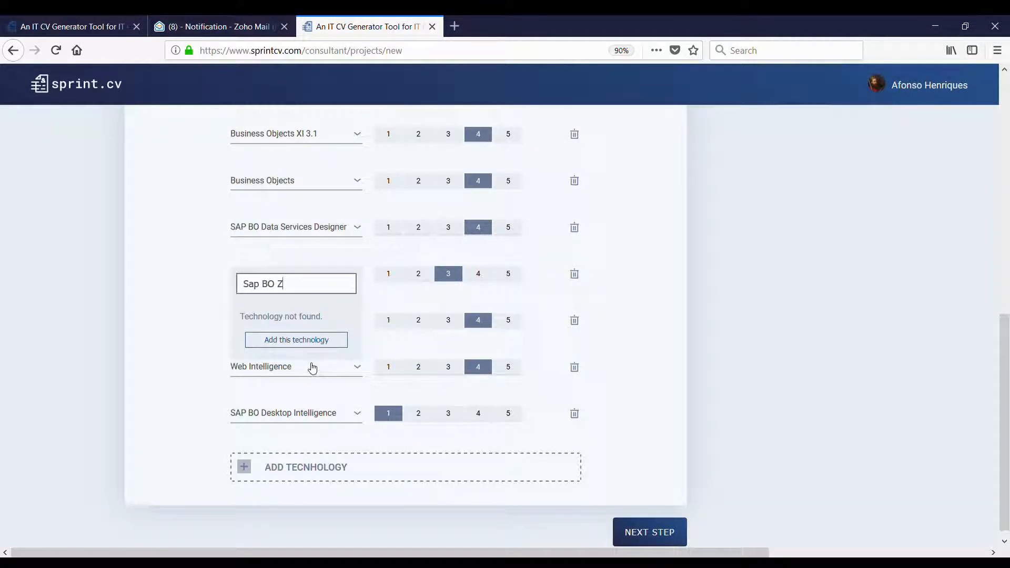
key("BackSpace")
left_click(344, 258)
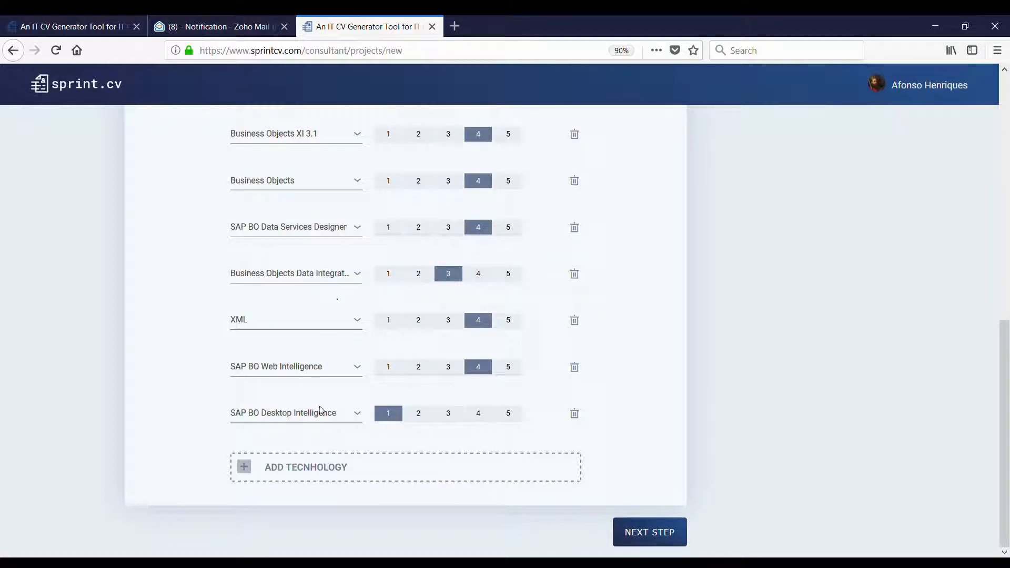
- Delete the unused empty row and rate SAP BO Desktop Intelligence 4
left_click(310, 473)
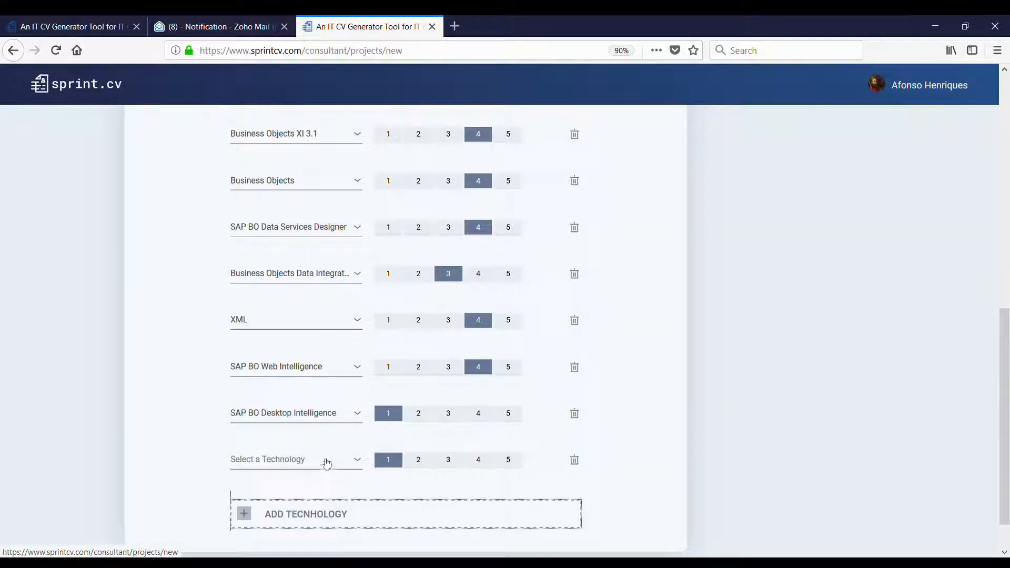
scroll(326, 463, "down", 2)
left_click(323, 412)
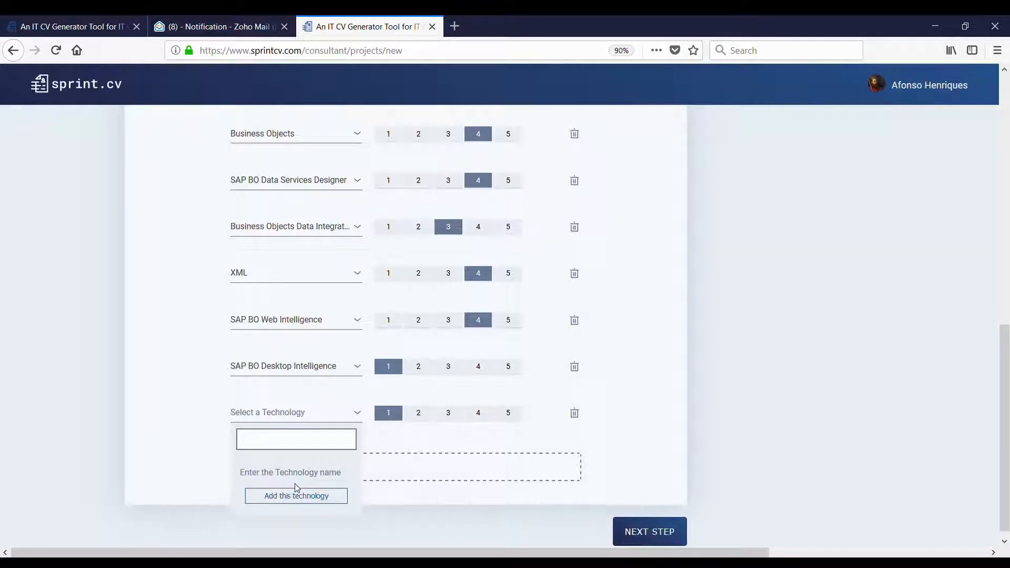
type("As")
key("BackSpace")
key("BackSpace")
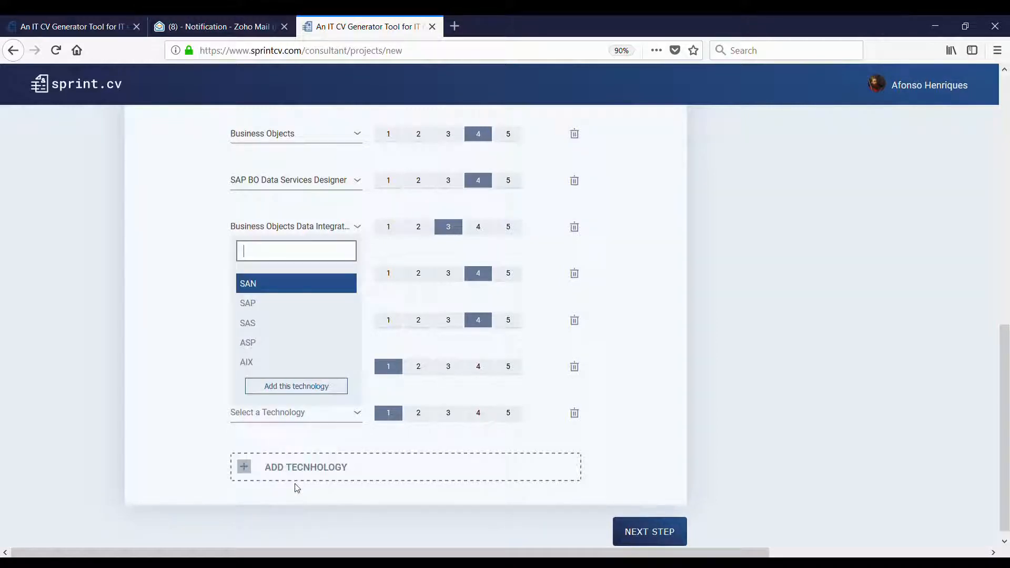
left_click(563, 447)
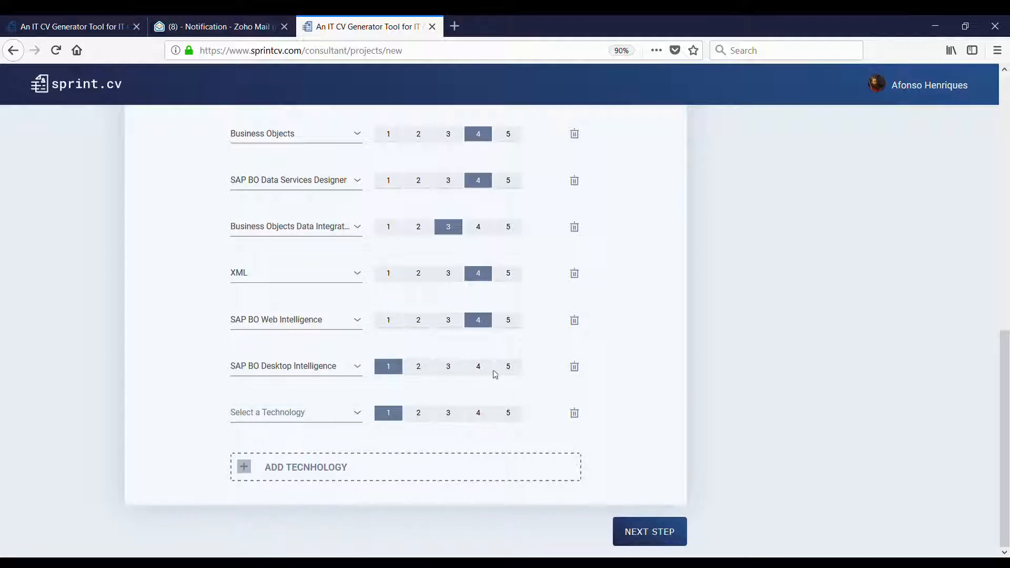
left_click(575, 413)
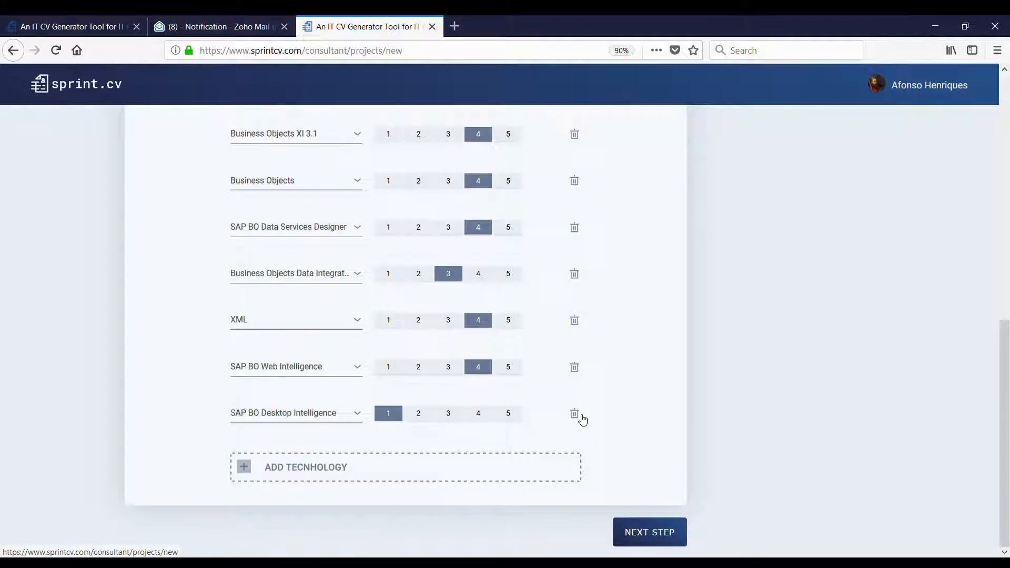
left_click(476, 413)
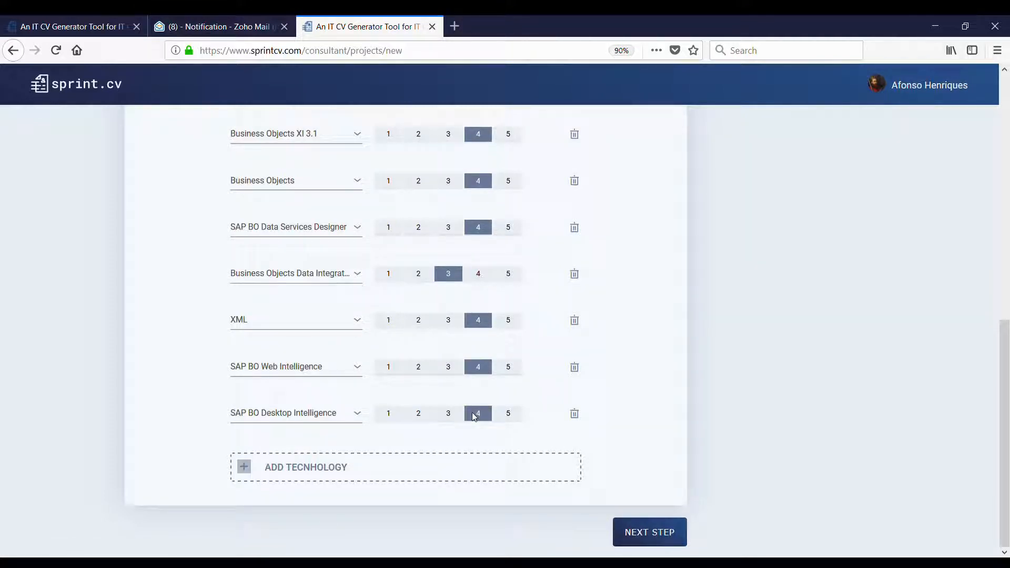
- Add RUP as a technology rated 5 and save the project
scroll(521, 413, "up", 8)
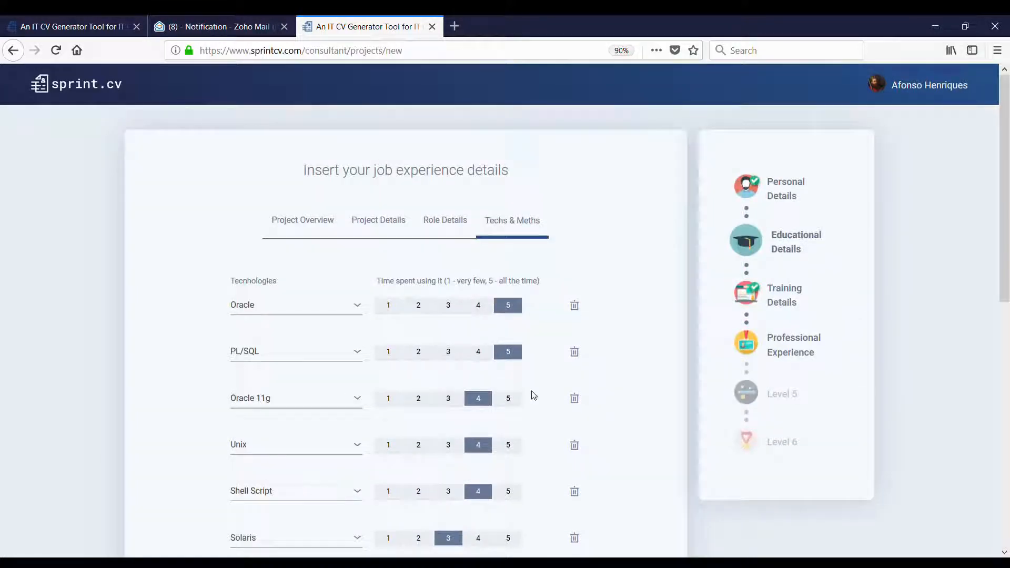
scroll(530, 384, "down", 8)
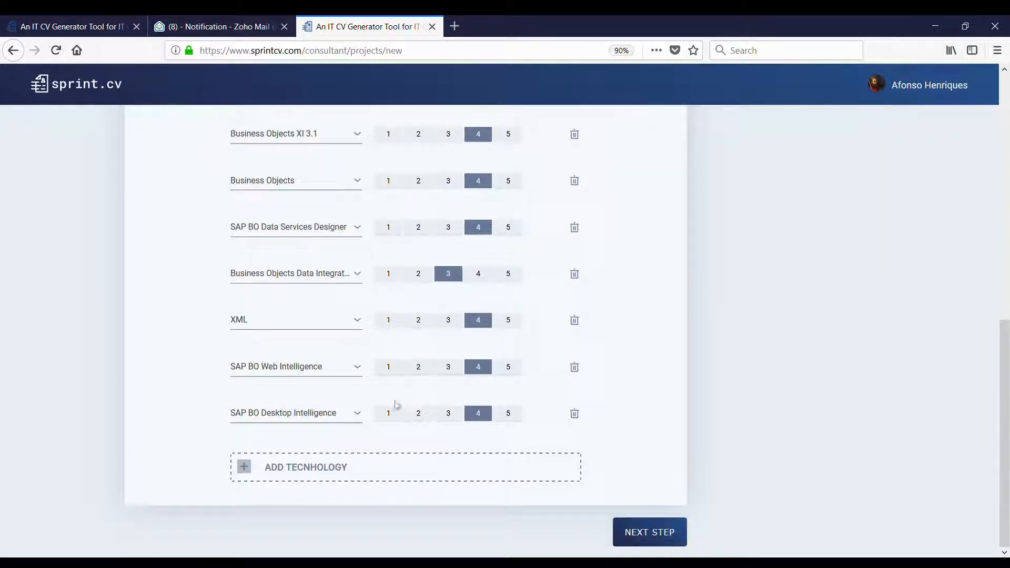
scroll(322, 396, "up", 8)
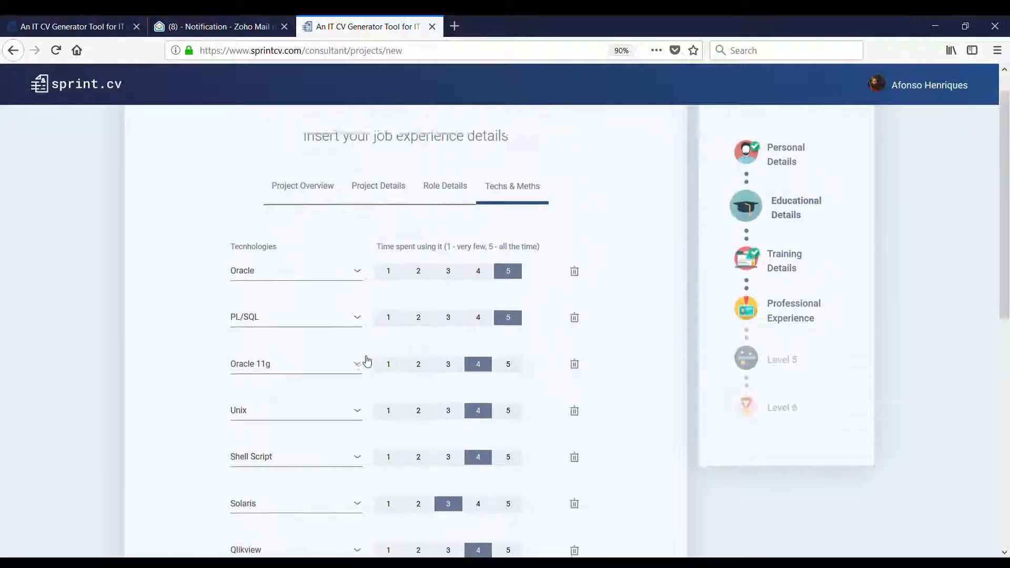
scroll(367, 361, "down", 8)
left_click(343, 466)
left_click(314, 460)
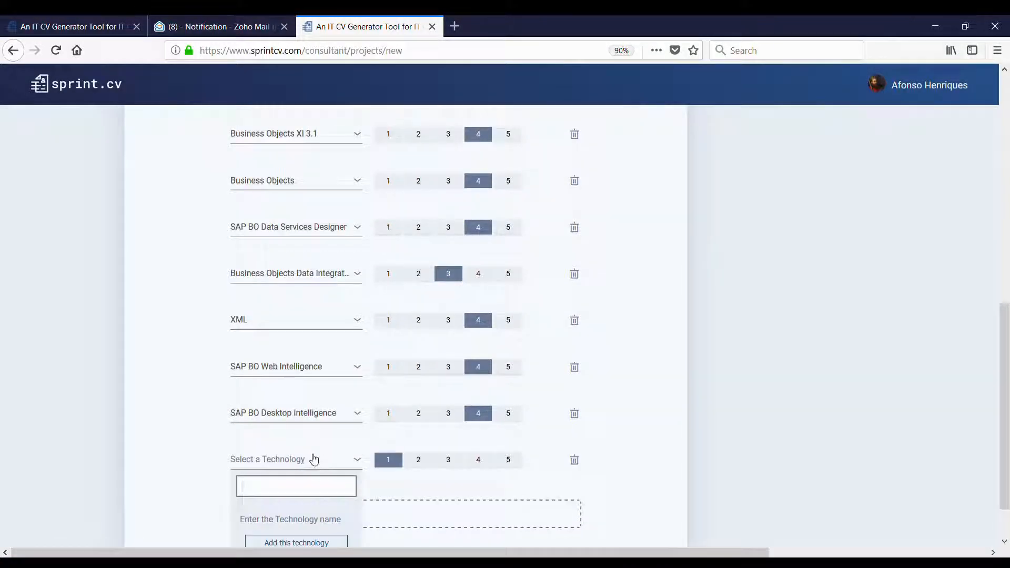
type("RUP")
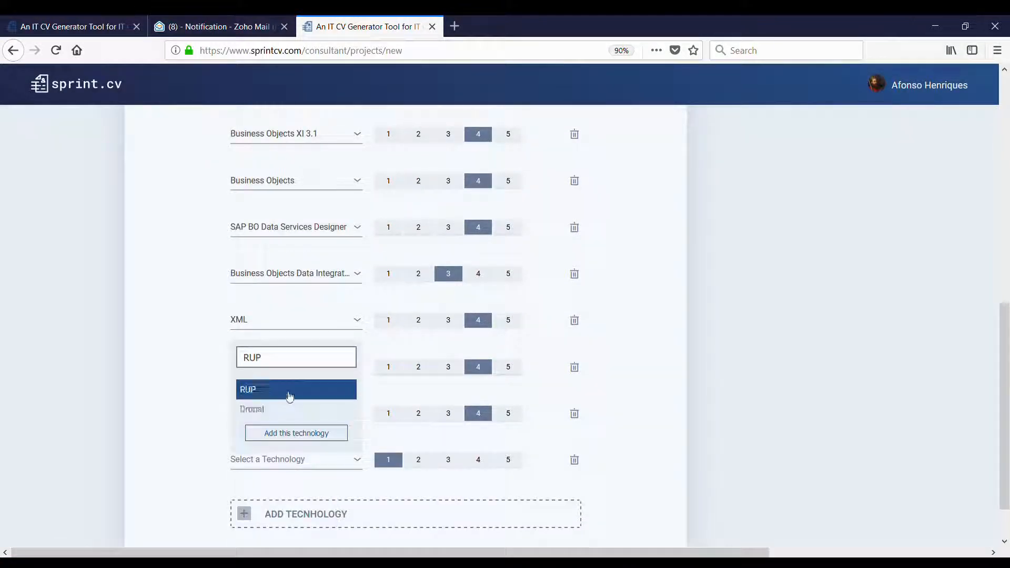
left_click(290, 395)
left_click(478, 460)
scroll(526, 463, "down", 1)
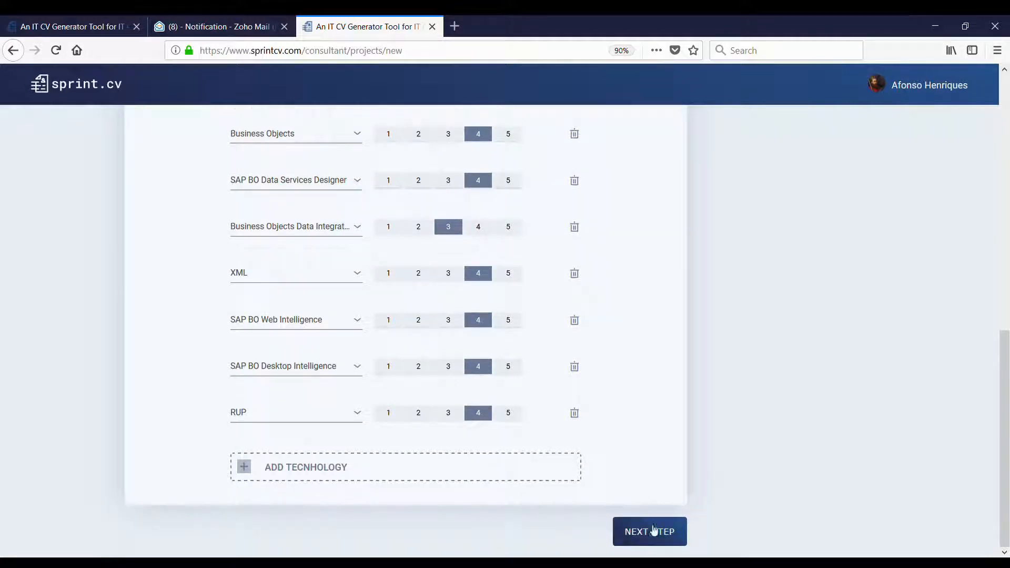
left_click(507, 415)
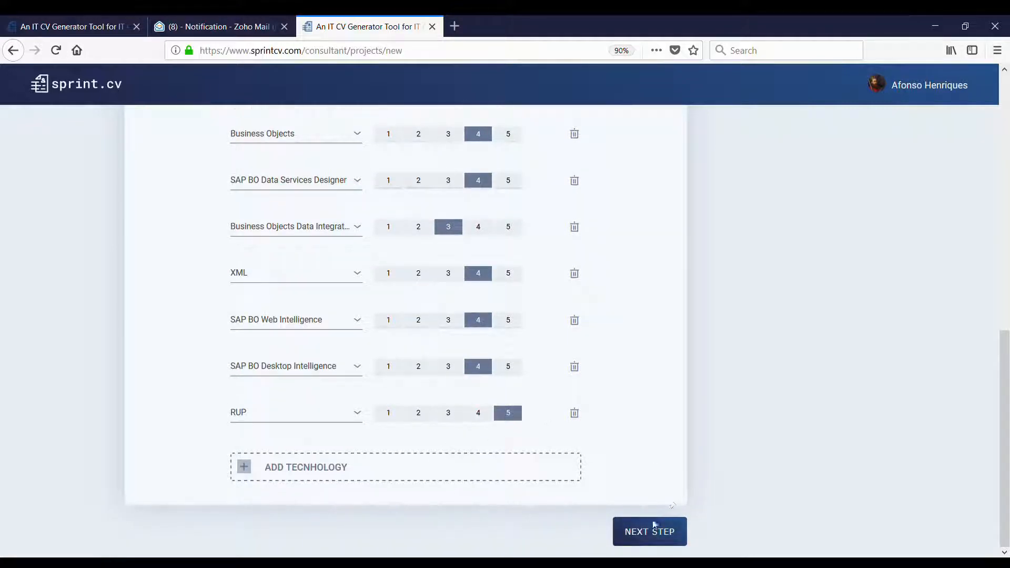
left_click(655, 533)
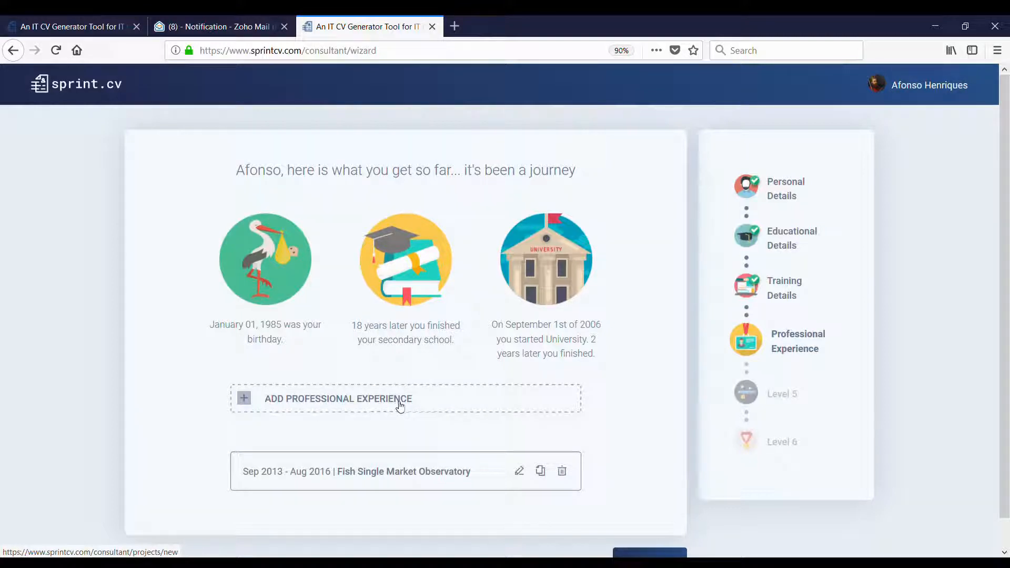
- Scroll the wizard overview to review the saved Fish Single Market Observatory experience
scroll(626, 500, "down", 1)
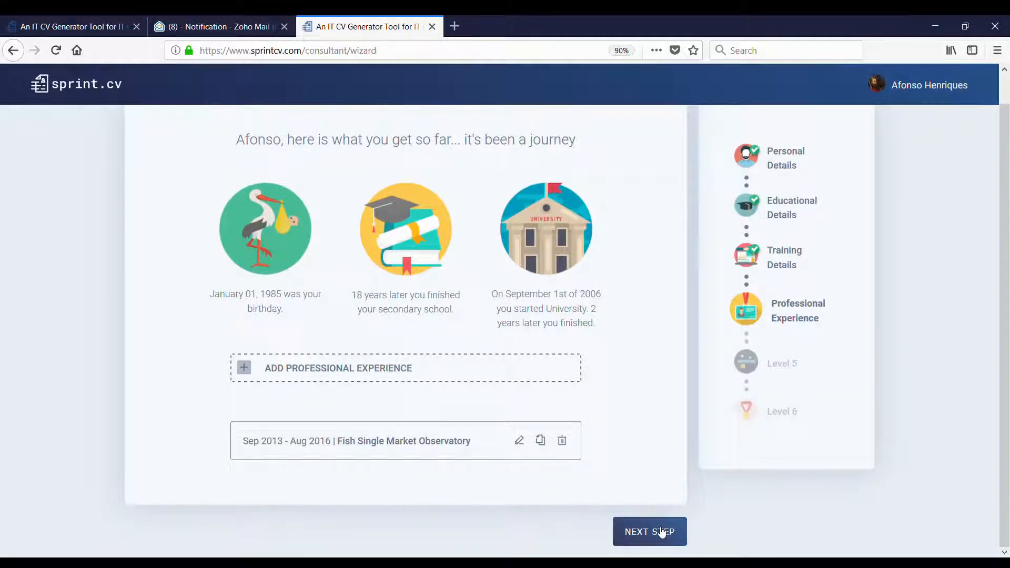
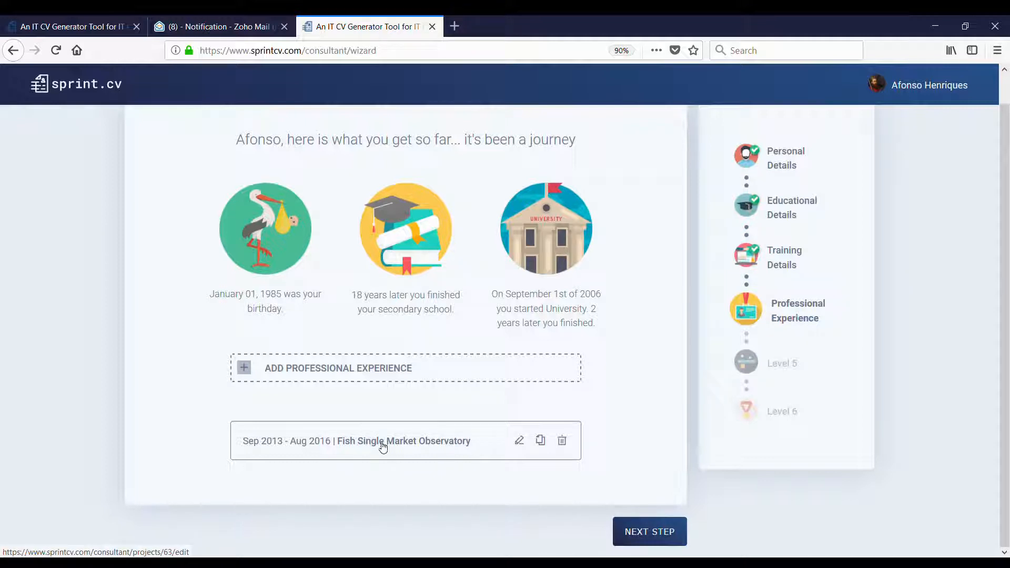
- Make a copy of the Sep 2013 - Aug 2016 Fish Single Market Observatory experience
left_click(542, 442)
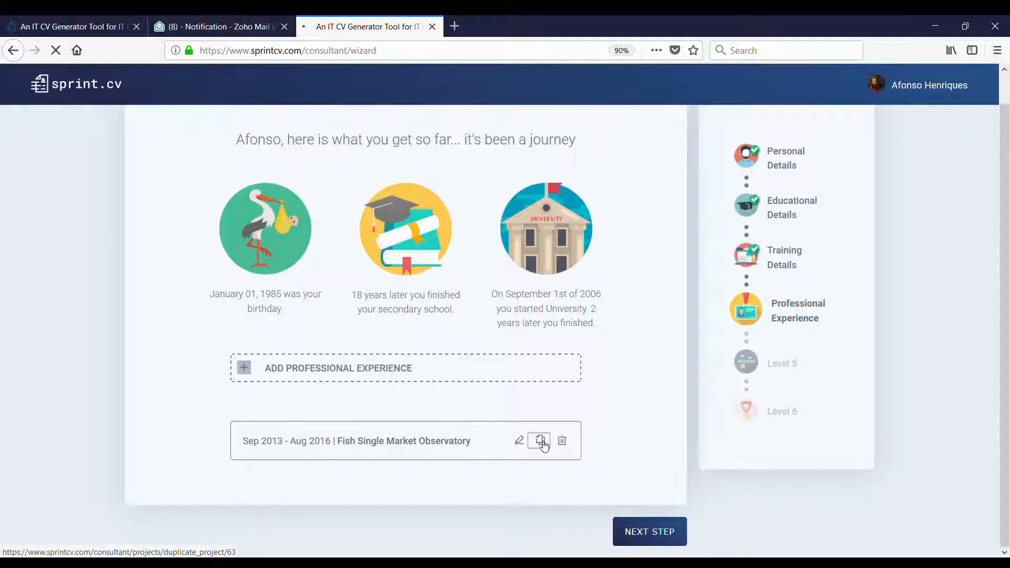
- Open the first of the two Fish Single Market Observatory entries in its job experience form
scroll(337, 387, "down", 2)
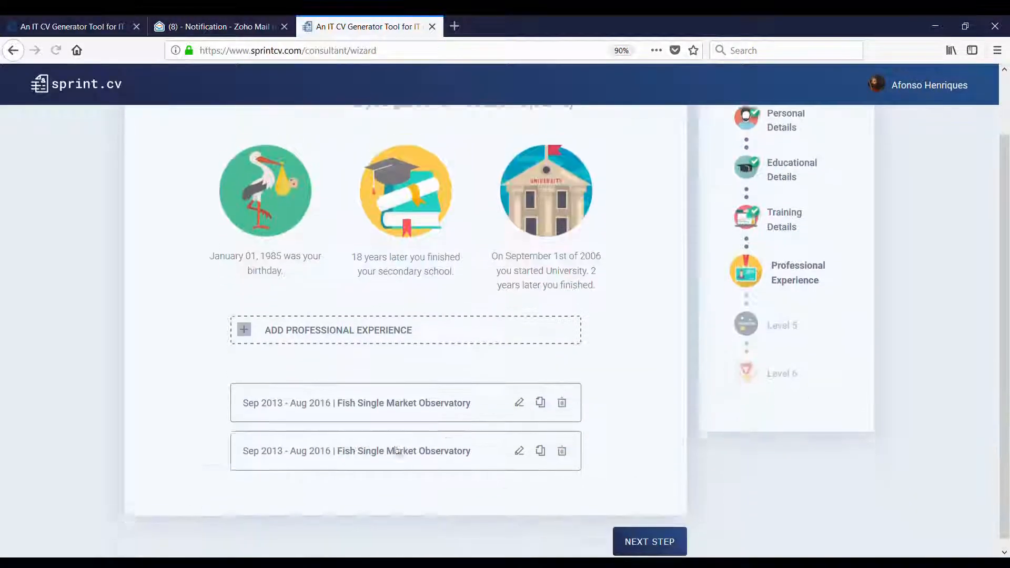
left_click(410, 398)
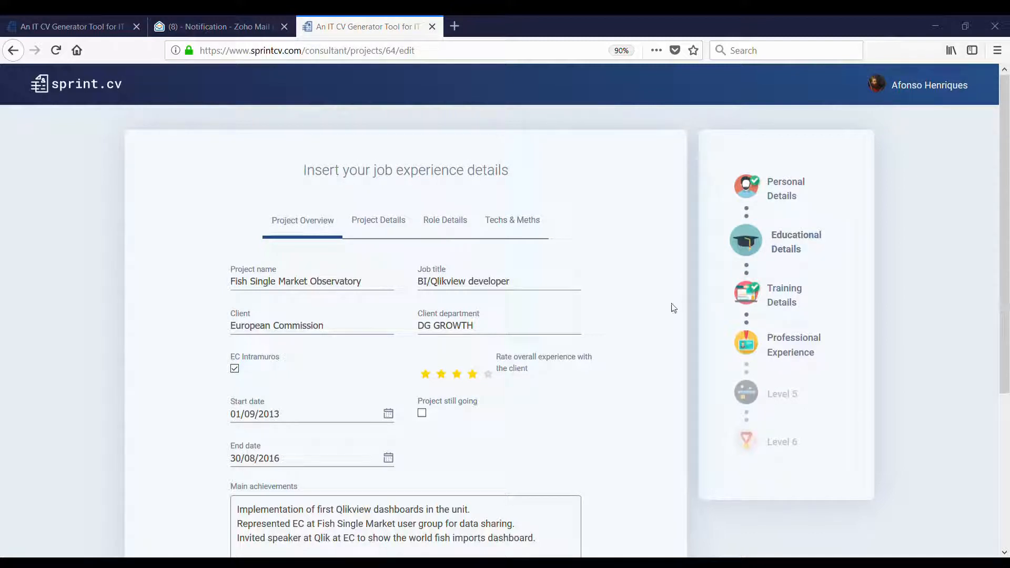
- Change the job title to Senior BI/Qlikview developer and the project to Central Data Management
left_click_drag(570, 288, 430, 284)
left_click(418, 281)
type("Senior")
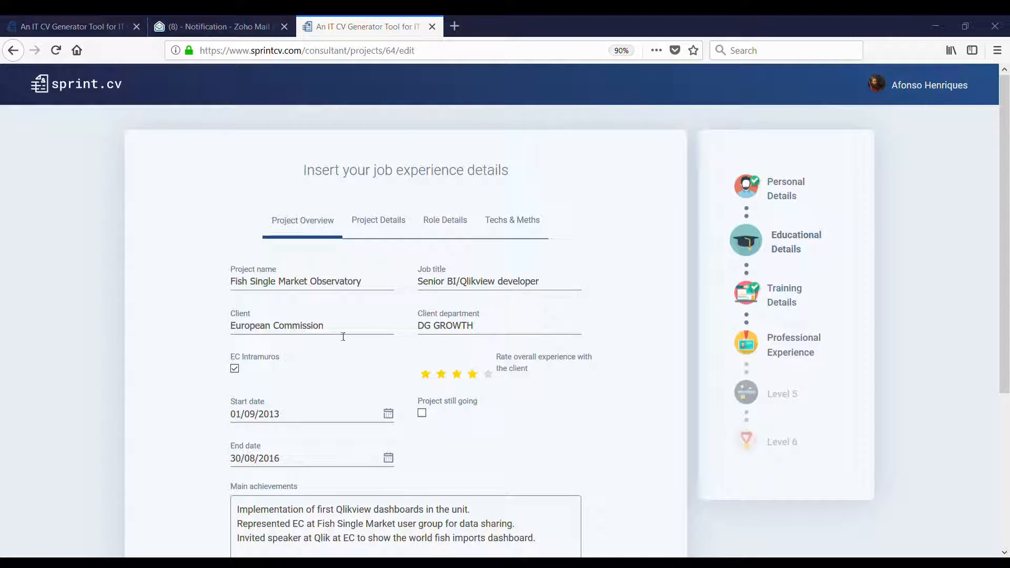
left_click_drag(374, 285, 229, 282)
type("Central Data Management")
- Set client NPB Bank, department CDM, untick EC Intramuros, and rate the client three stars
left_click(363, 333)
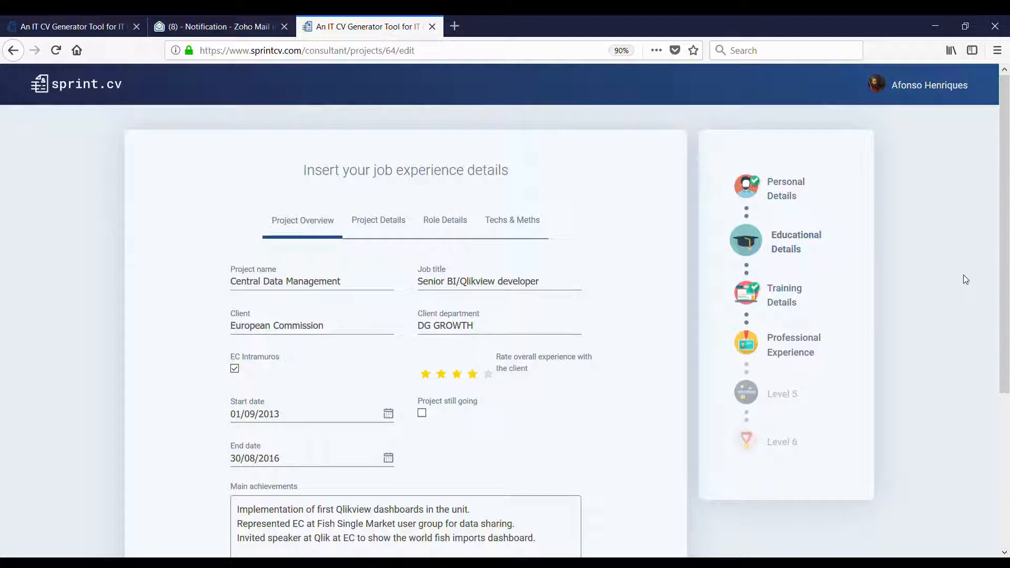
left_click_drag(345, 329, 226, 325)
type("NP")
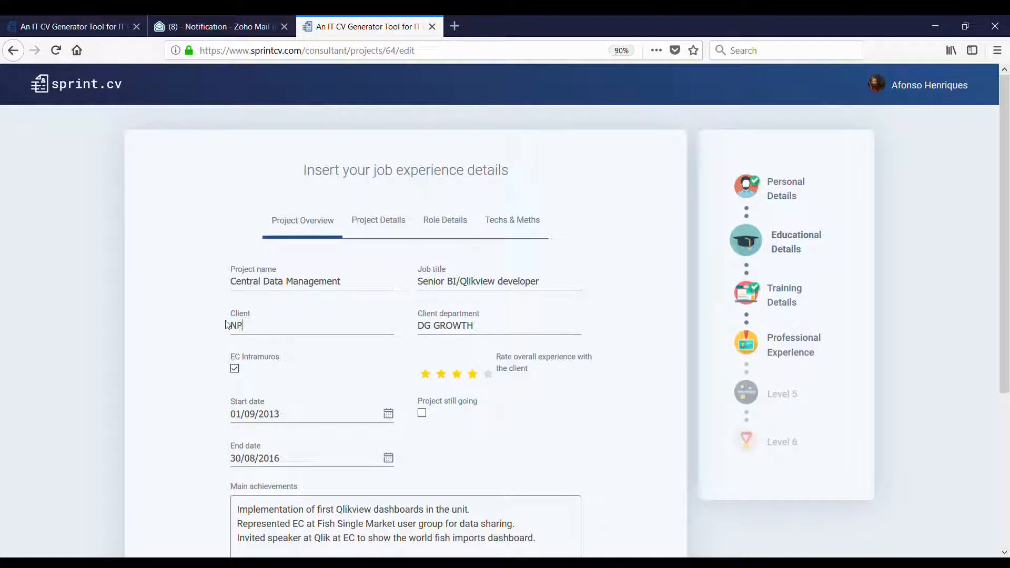
type("B Bank")
key("Tab")
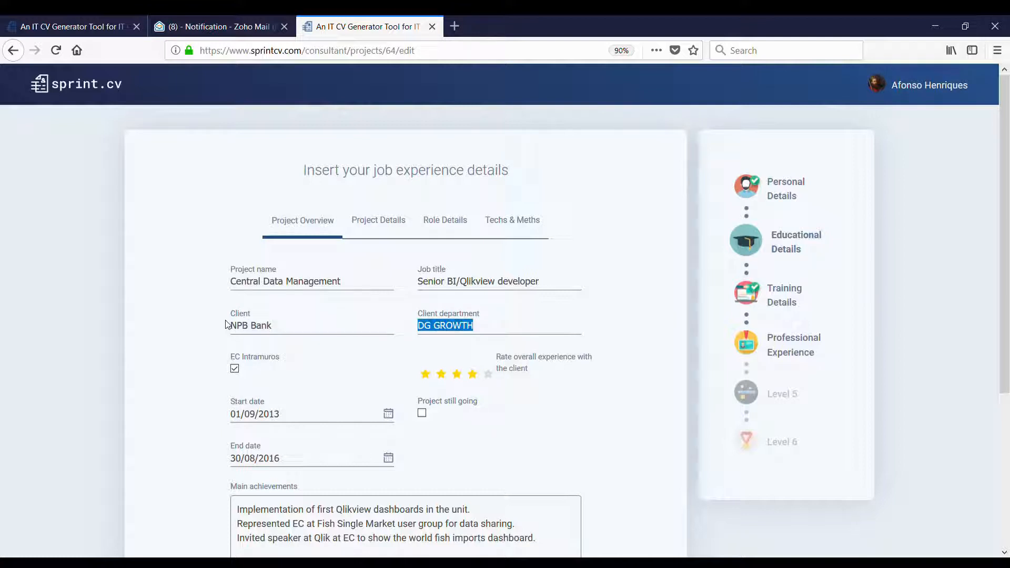
type("CDM")
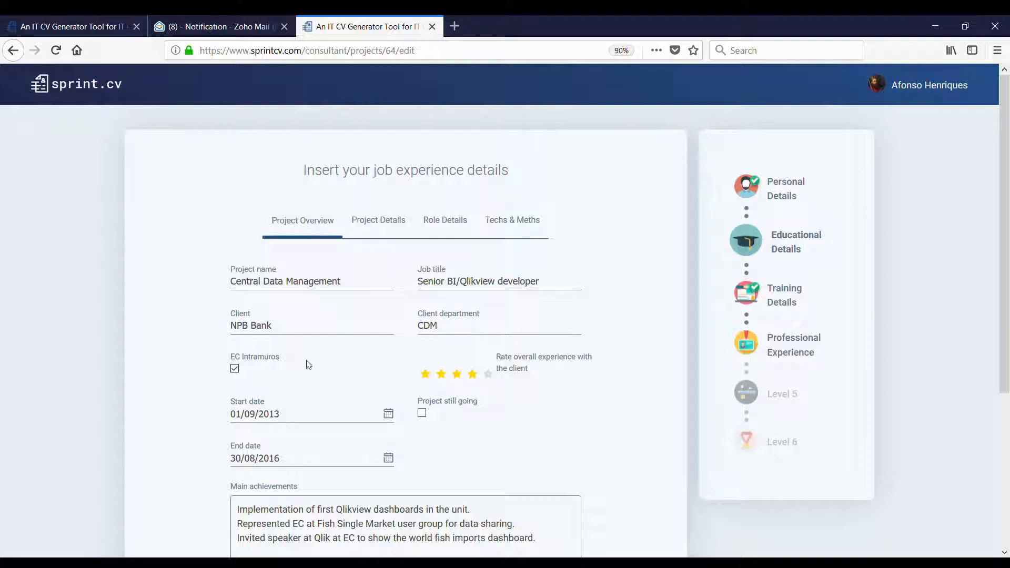
left_click(235, 368)
left_click(489, 374)
left_click(456, 375)
- Set the project dates to 01/09/2016 – 30/04/2017
scroll(494, 389, "down", 2)
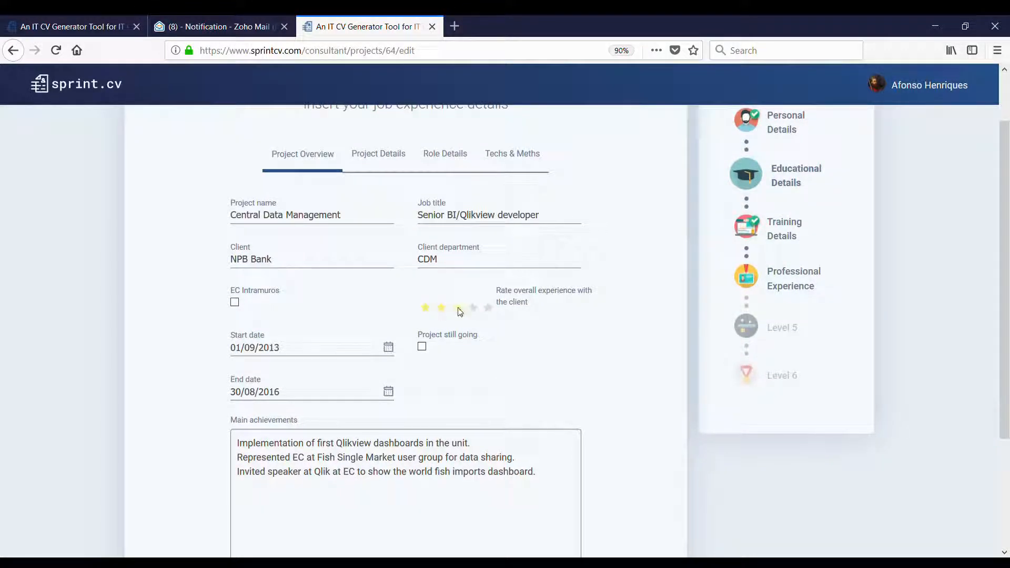
left_click(340, 357)
key("Left")
key("Left")
key("Left")
key("Right")
key("Right")
key("Right")
key("Right")
key("Right")
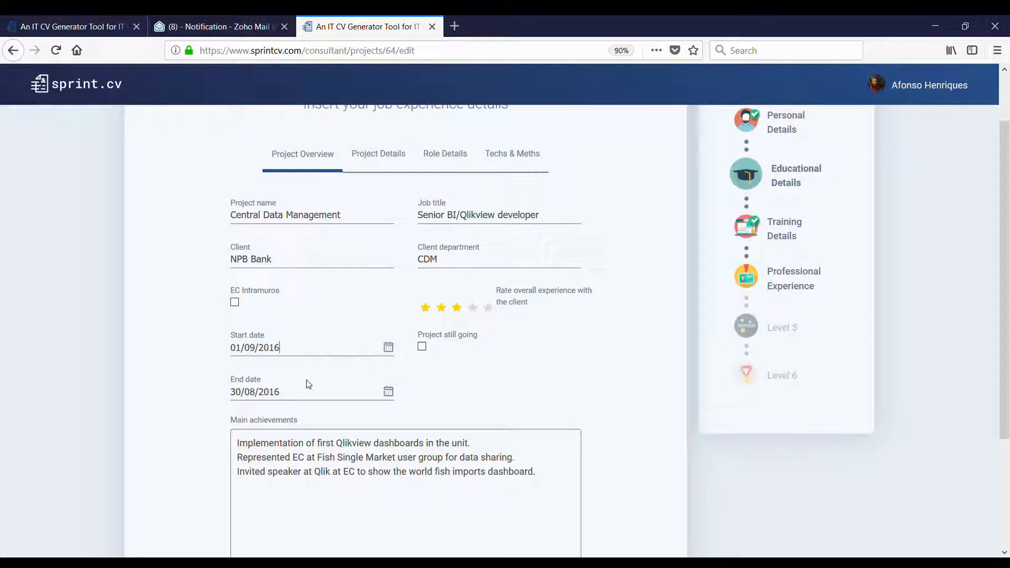
left_click(255, 396)
type("4")
left_click(284, 395)
- Replace the main achievements with the Credit automation and Claims Monitor dashboard text
scroll(315, 394, "down", 3)
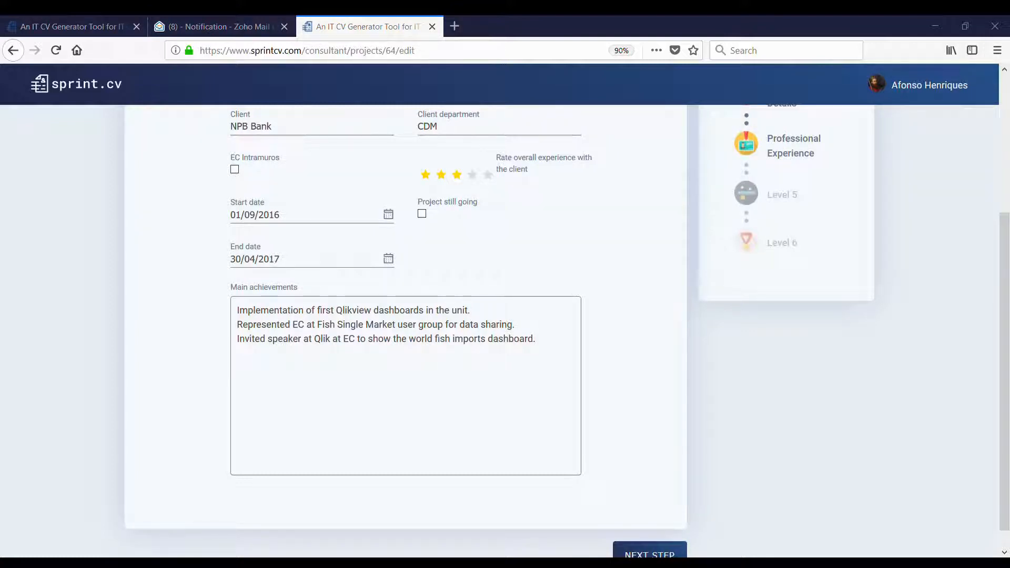
key("ctrl+a")
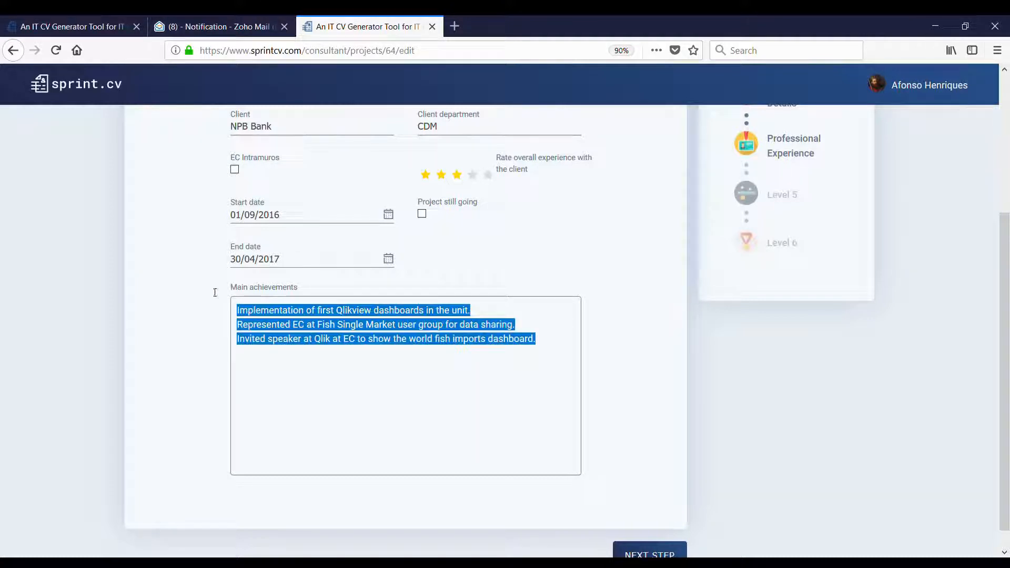
key("BackSpace")
type("Implementation of Credit automation process, using Qlik we improved a process that every month was taking 5 FTE to 20 minutes. Implementation of Claims Monitor dashboard.")
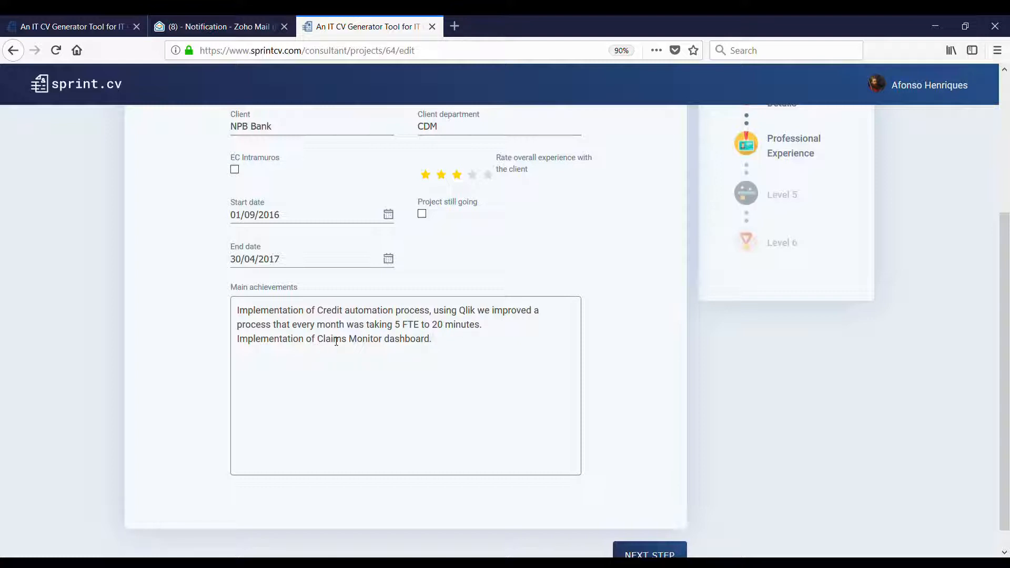
scroll(398, 348, "down", 1)
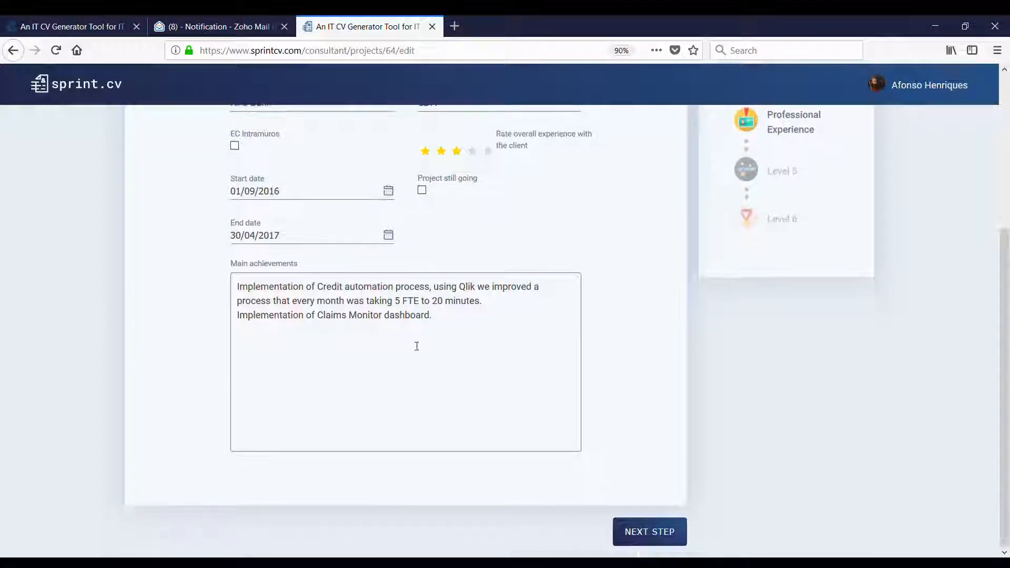
- Set team size to 10, company to Cevad Consulting, and project industry to Banking
left_click(638, 535)
scroll(432, 276, "up", 1)
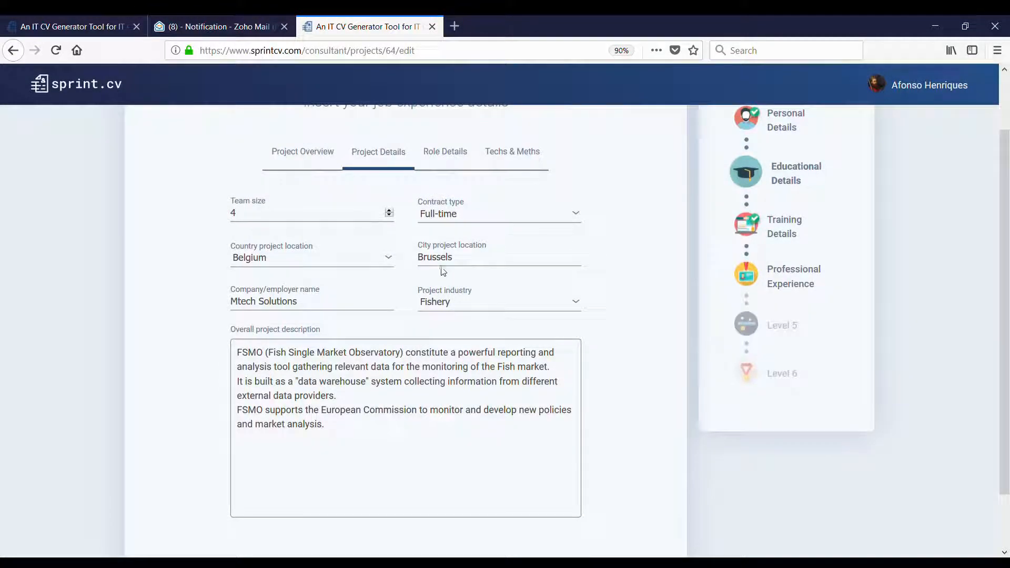
left_click_drag(233, 213, 223, 214)
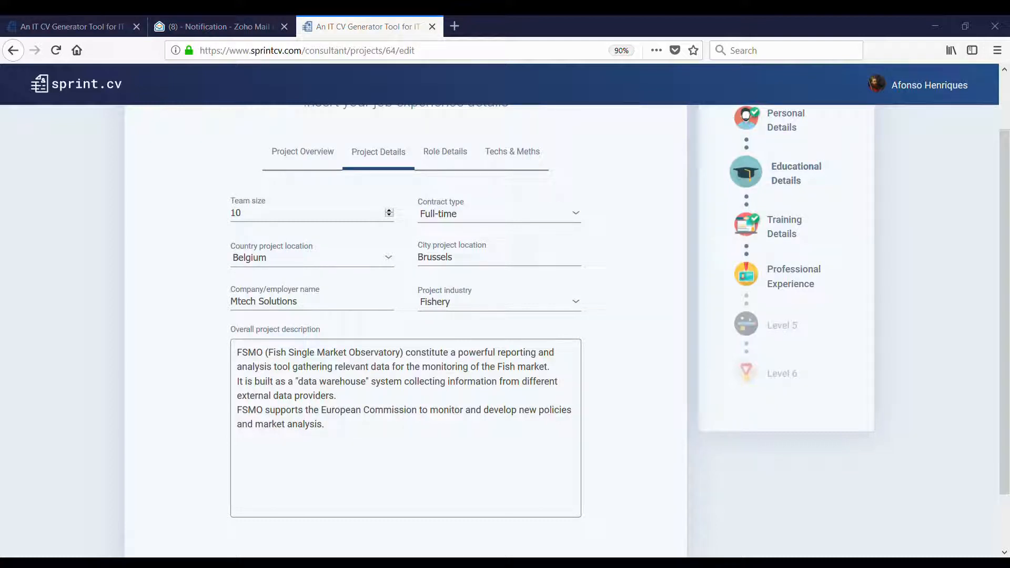
left_click(356, 314)
left_click_drag(304, 309, 206, 309)
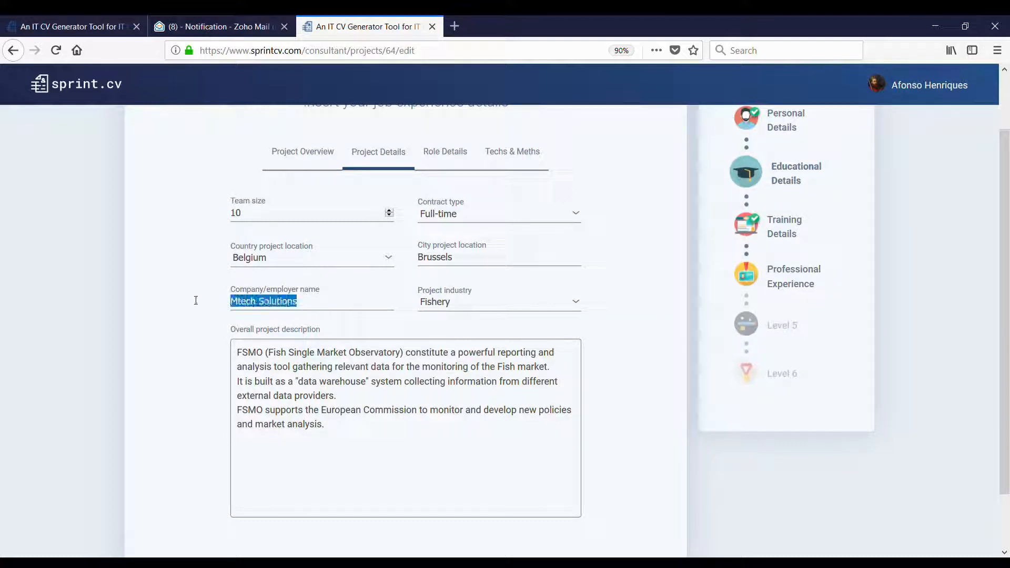
type("Cevad Consulting")
key("Tab")
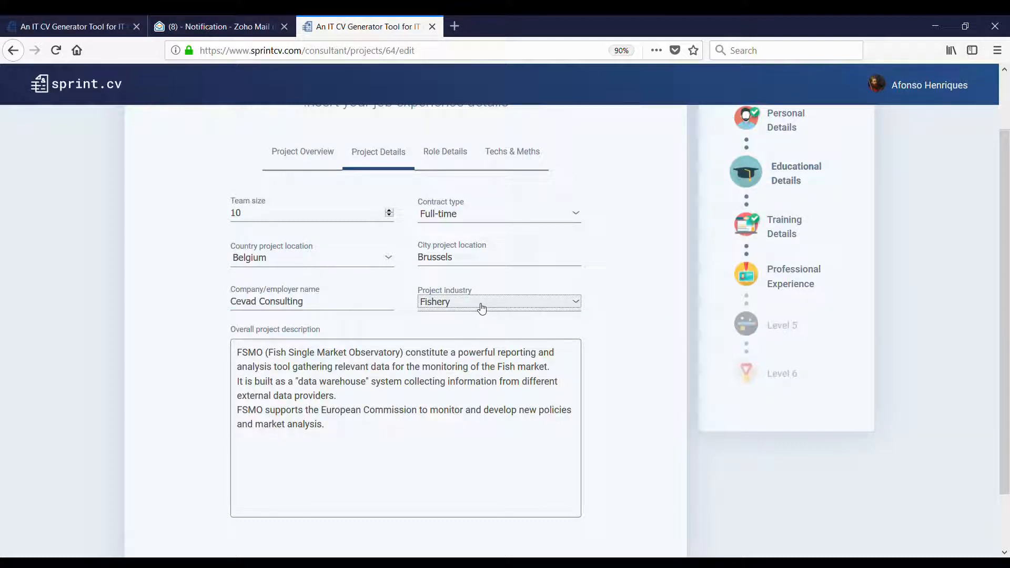
key("b")
- Replace the overall project description with the CDM text and save the project details
key("alt+Tab")
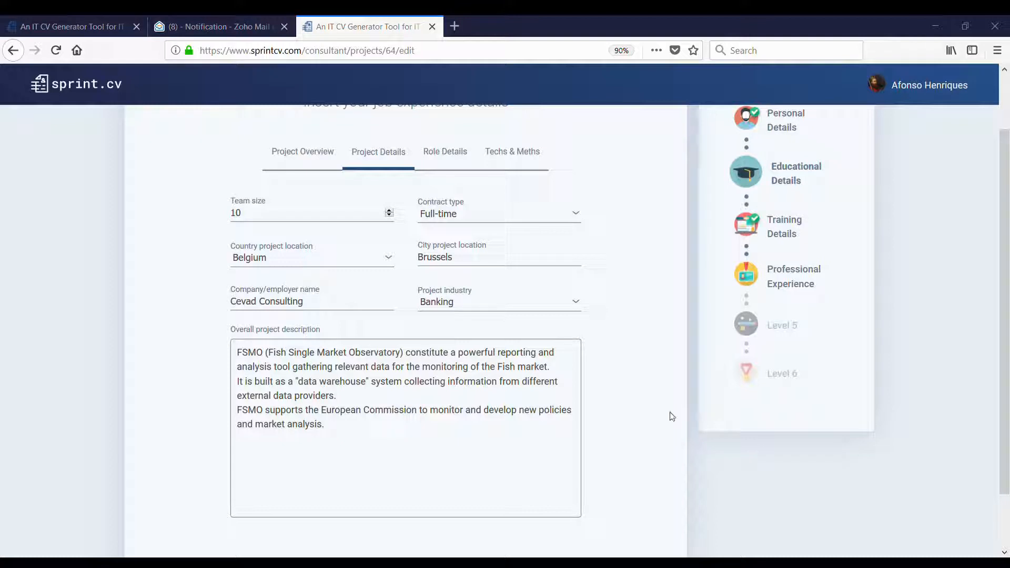
left_click_drag(340, 424, 205, 345)
type("CDM (Central Data Management) is the team to produce E2E reports and dashboard for the Senior Management at NPB Bank. CDM has the function to combine multiple data sources and provide accurate reports that cover all end to end operations of the bank. CDM being a business team has a very dynamic and agile approach regarding the challenges.")
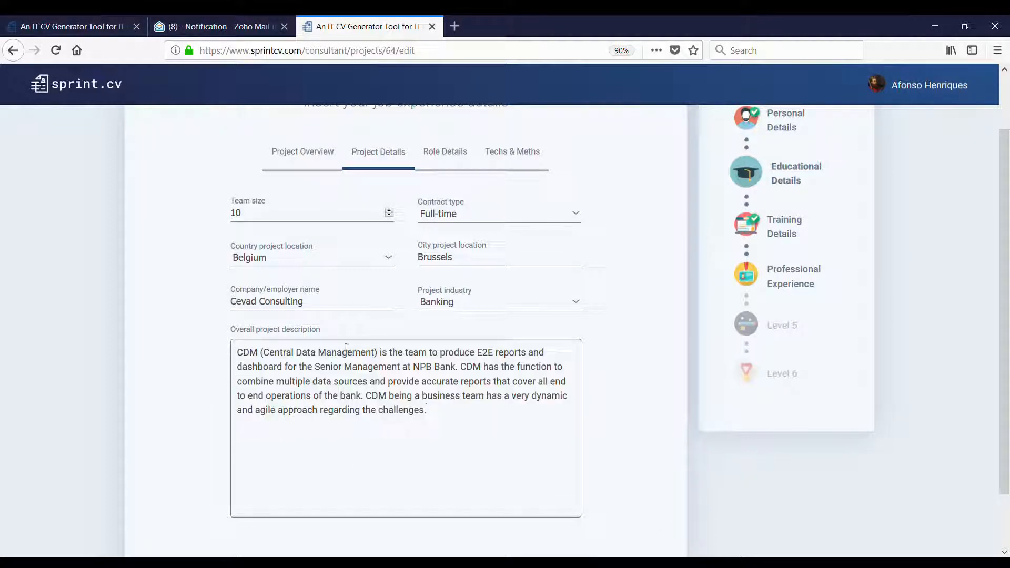
scroll(407, 373, "down", 2)
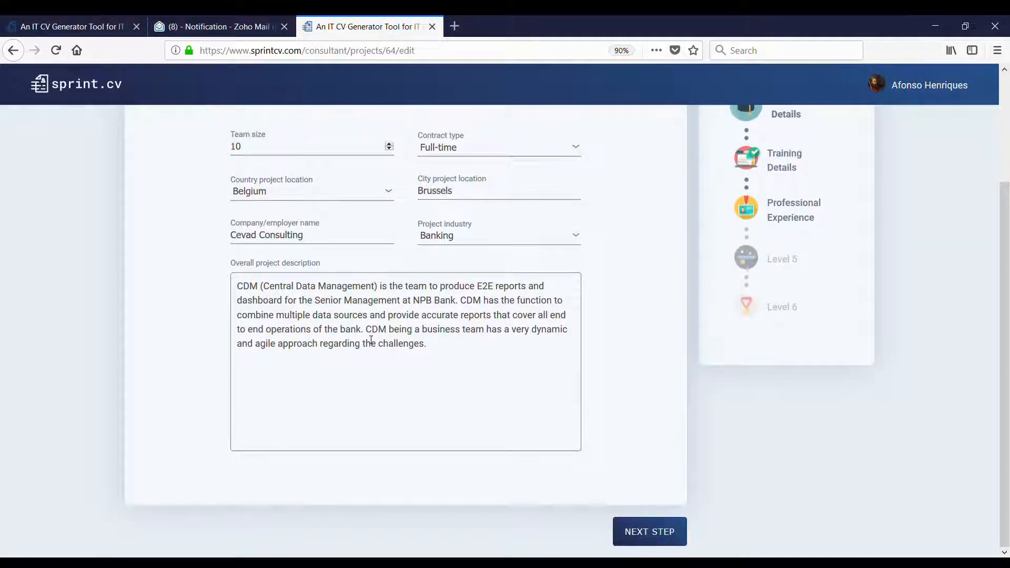
left_click(425, 346)
left_click(650, 531)
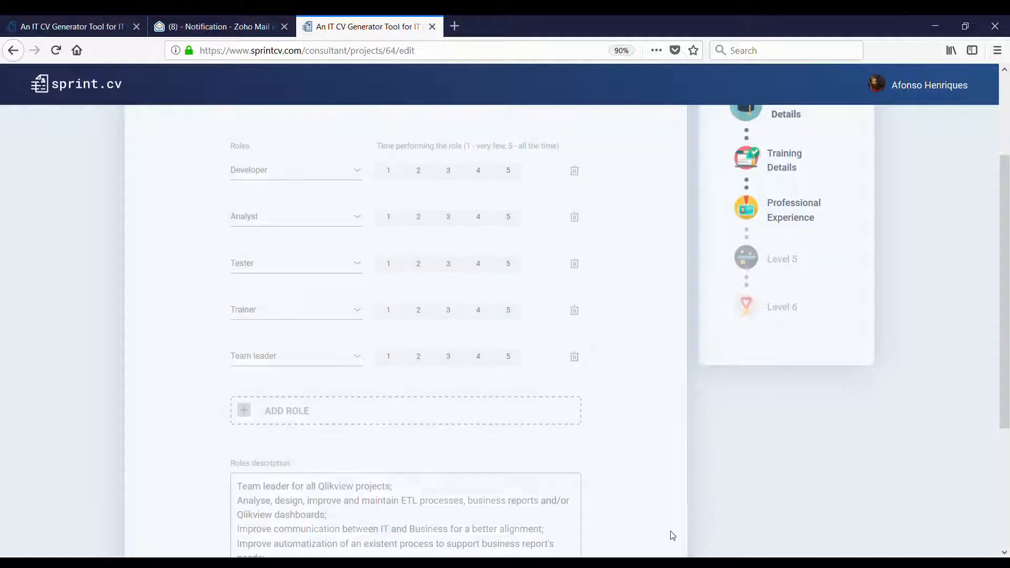
- Remove the Team leader and Trainer roles; rate Developer 5, Analyst 4, Tester 3
scroll(594, 346, "up", 1)
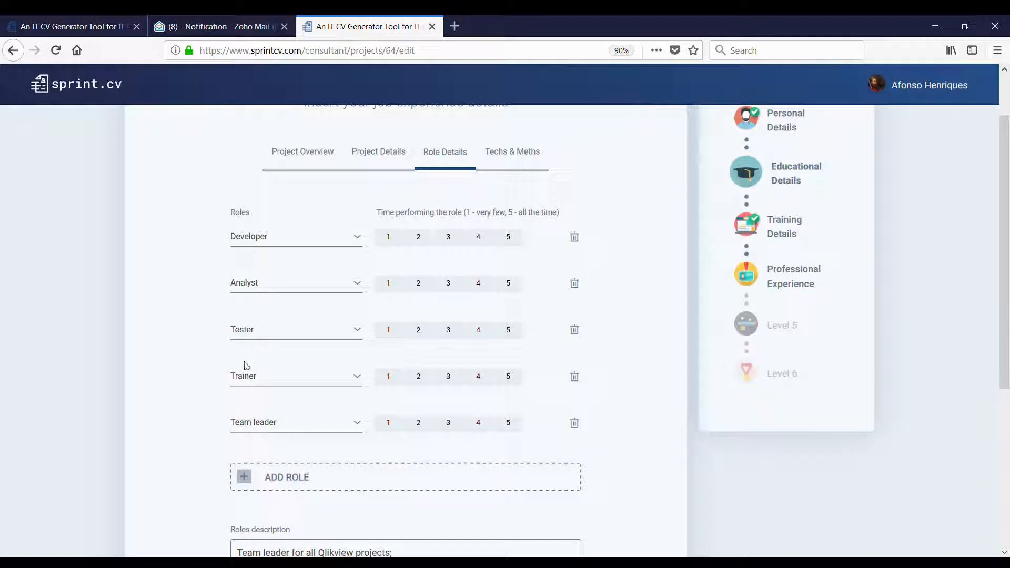
left_click(575, 425)
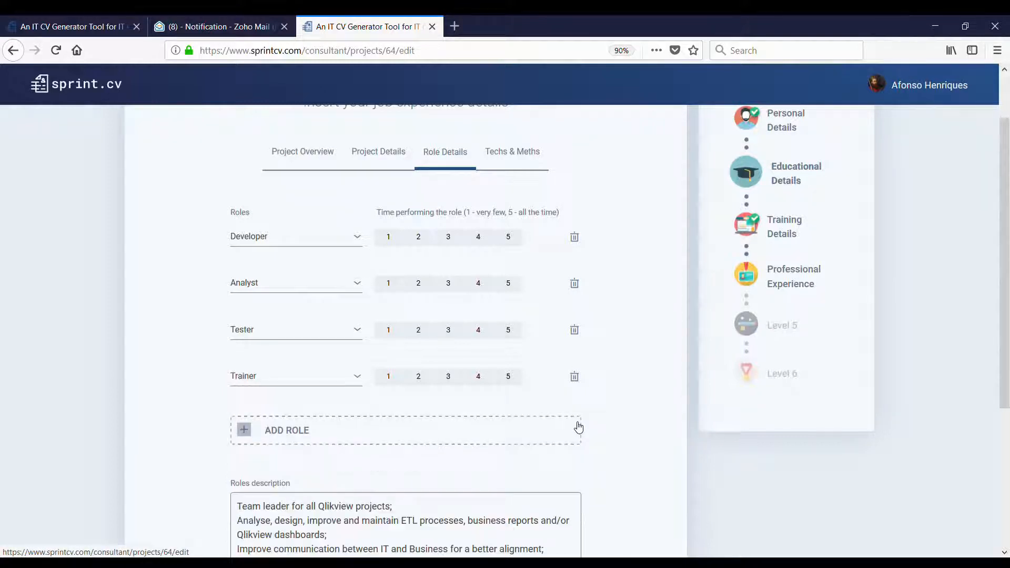
left_click(575, 377)
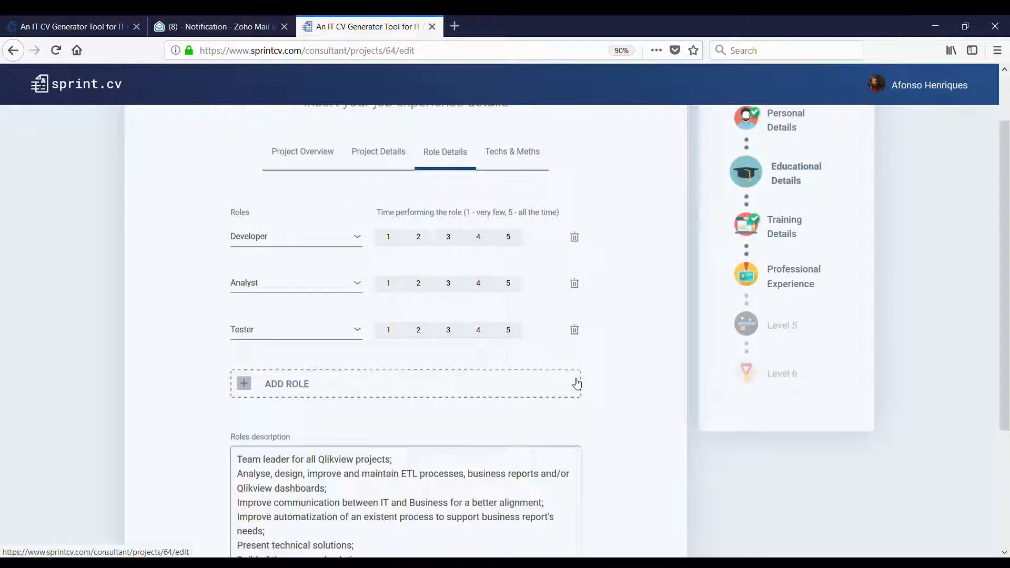
left_click(510, 237)
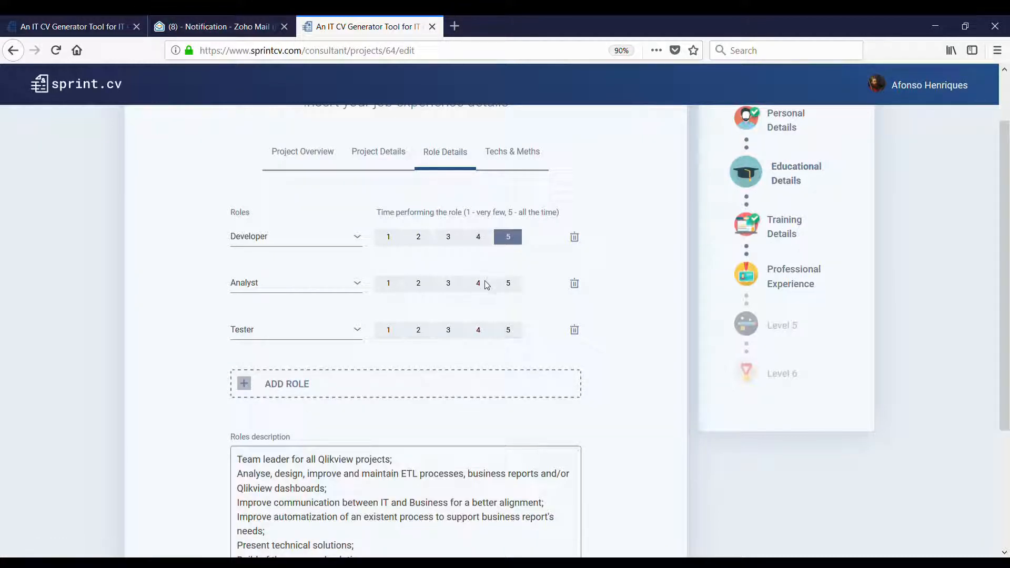
left_click(485, 284)
left_click(450, 329)
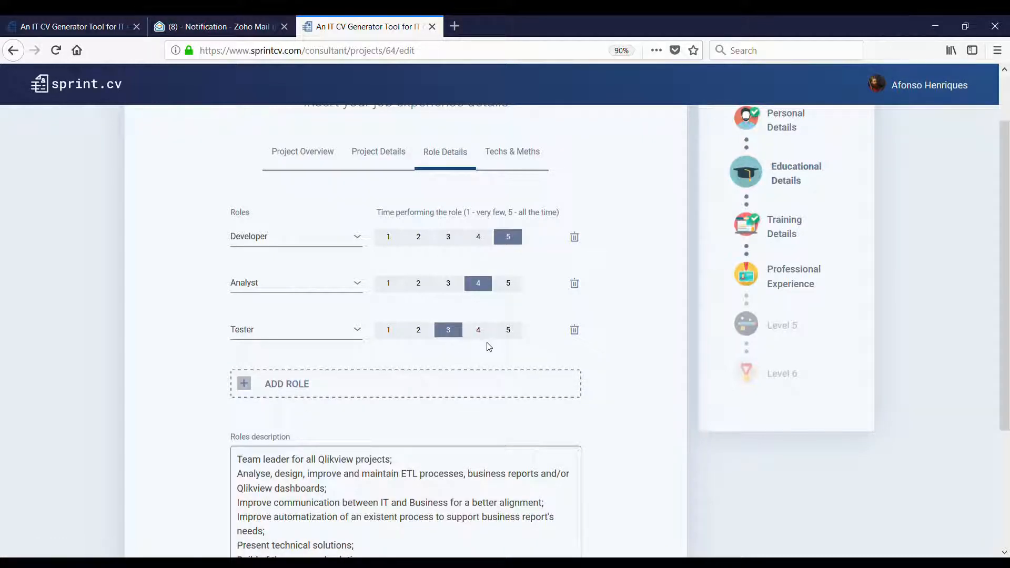
- Paste the Qlikview dashboards and Cash, Credit, Fatca, Cards reports responsibilities as the roles description, then save
scroll(487, 345, "down", 3)
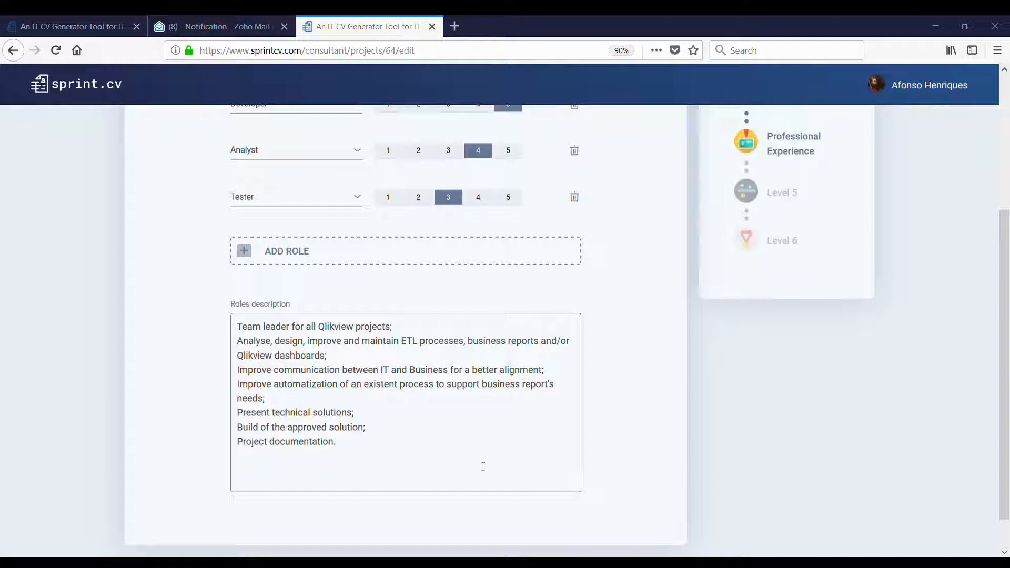
left_click_drag(483, 466, 238, 327)
type("Analyse, design, improve and maintain Qlikview dashboards; Gather business requirements for new ETL processes, business reports and/or Qlikview dashboards; Responsible for all reports connected with Cash, Credit, Fatca and Cards sub-domains; Improve automation of existent processes with Qlikview; Present technical solutions; Build of the approved solution; Quality control and evaluation of the deliverables; Project documentation;")
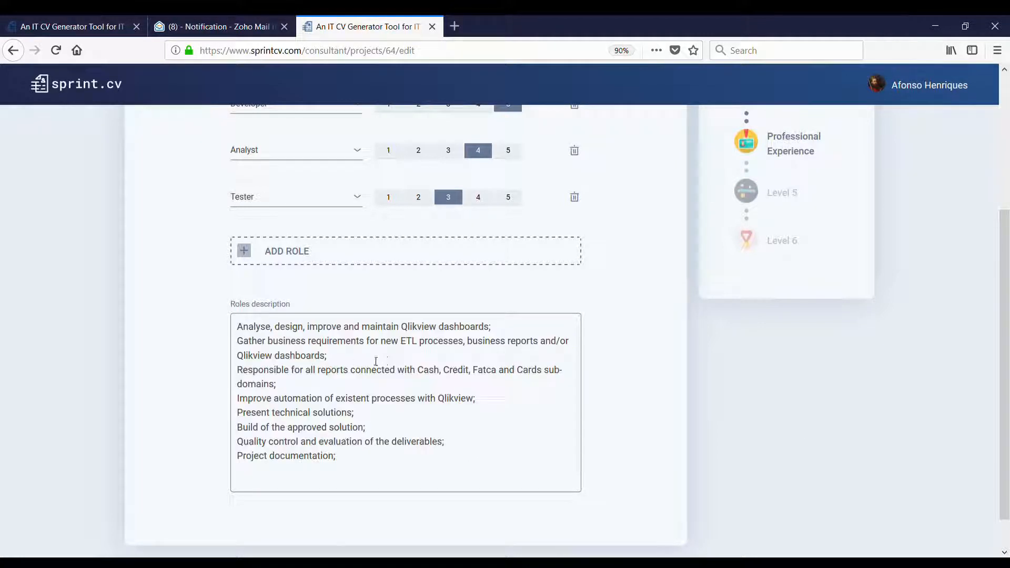
scroll(376, 361, "down", 1)
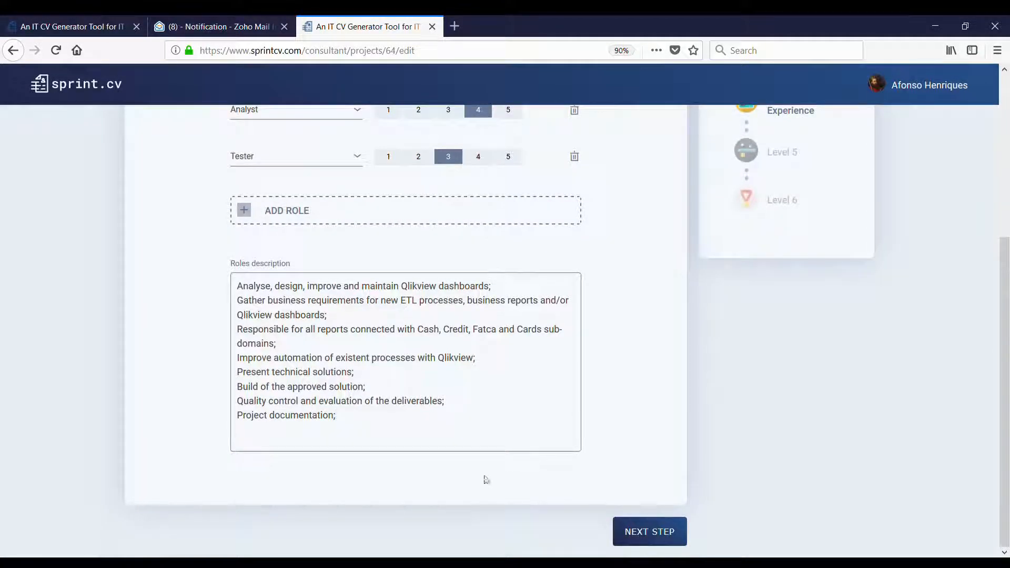
left_click(613, 536)
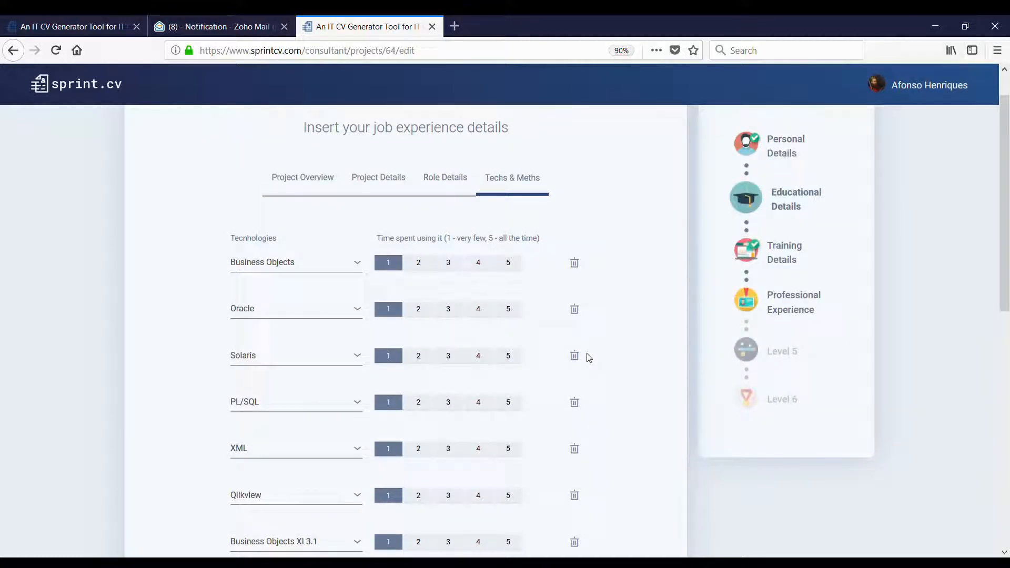
- Rate Business Objects 2, Oracle 4, PL/SQL 4, Qlikview 5, and remove Solaris and XML
scroll(589, 358, "down", 12)
scroll(588, 356, "up", 12)
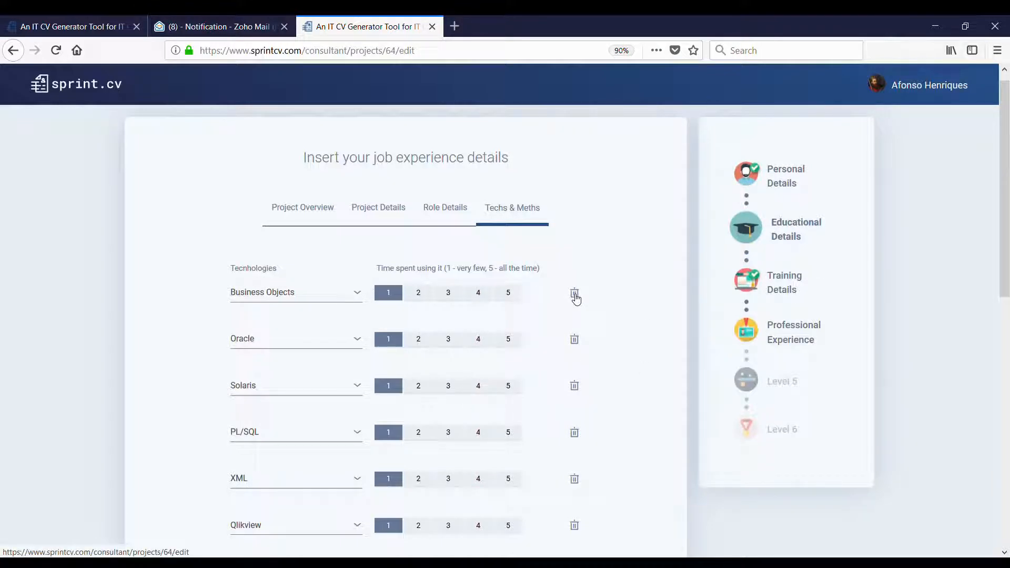
left_click(420, 294)
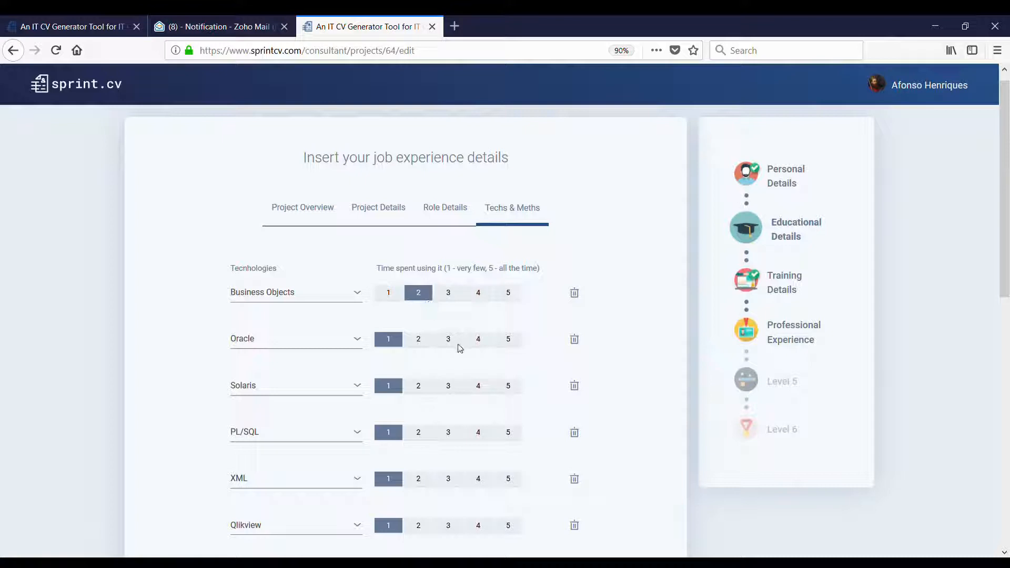
left_click(479, 340)
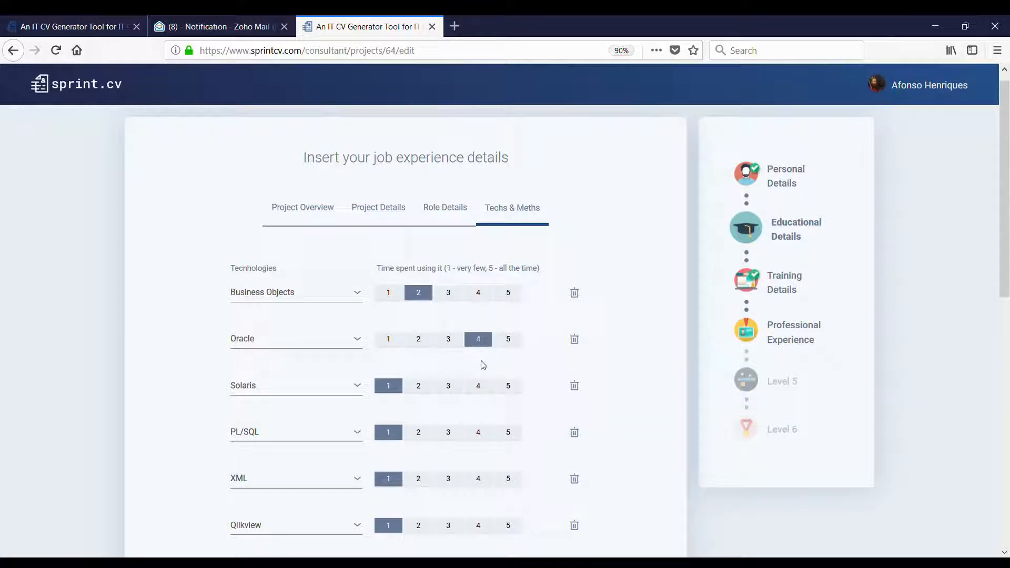
left_click(575, 387)
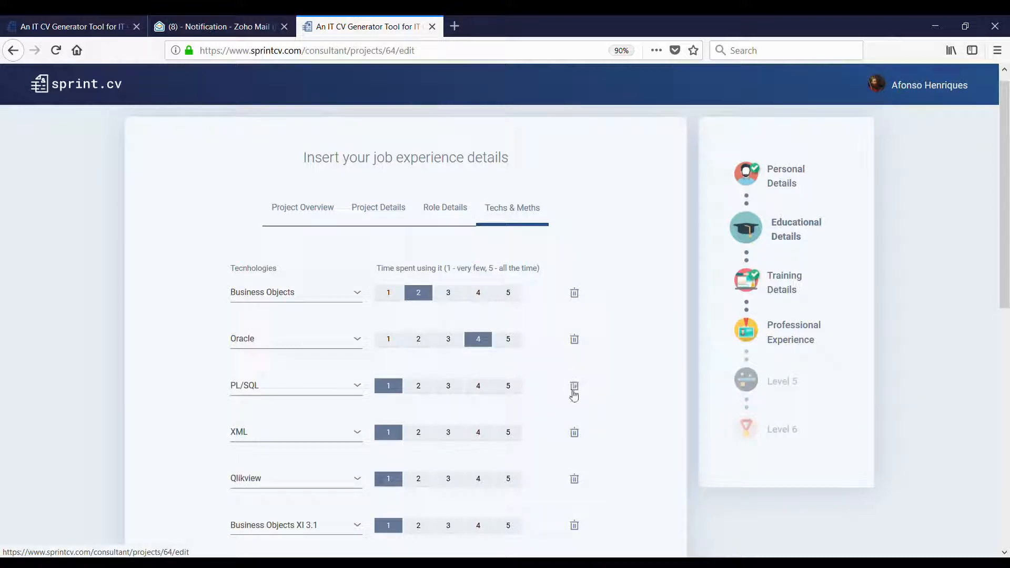
left_click(478, 385)
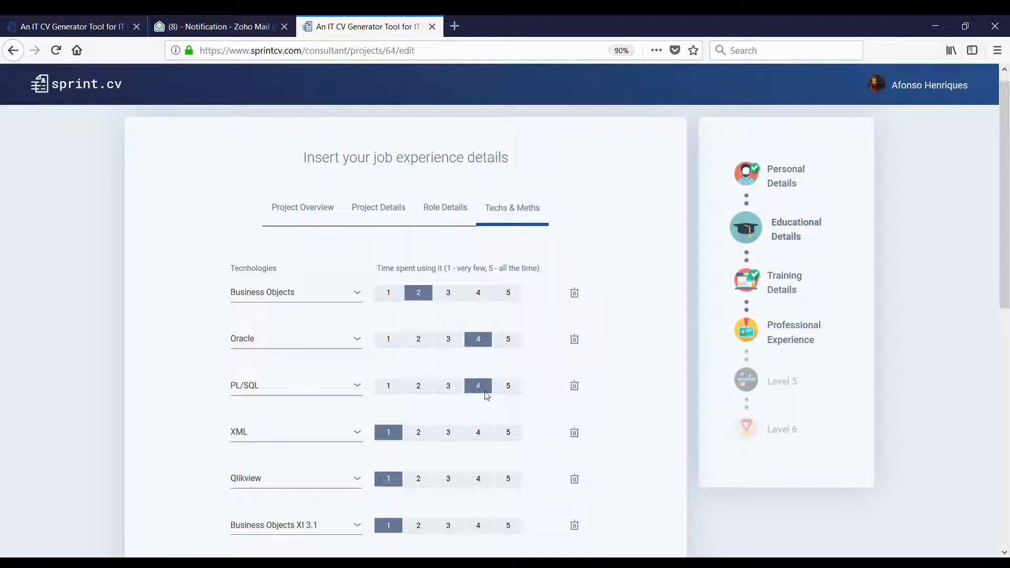
left_click(576, 432)
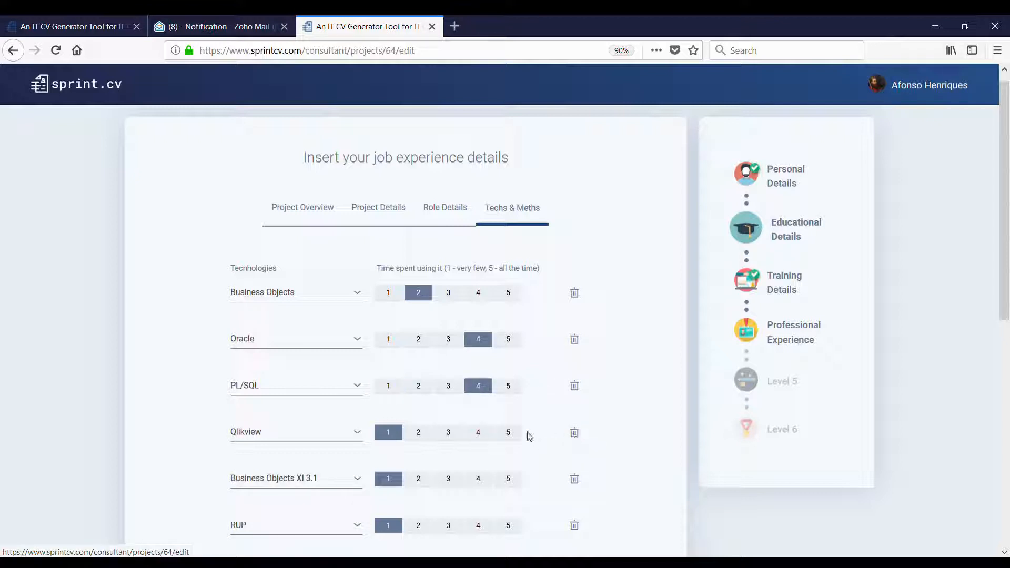
left_click(504, 432)
- Rate Business Objects XI 3.1 at 2 and Oracle 11g at 4; remove RUP, BO data integration, Shell Script, Unix
scroll(554, 434, "down", 3)
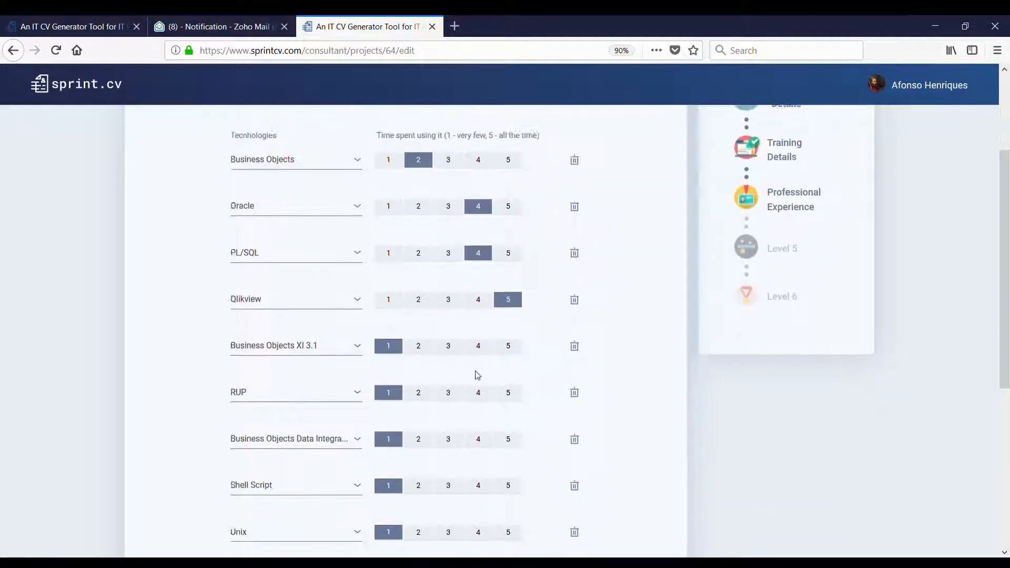
left_click(426, 351)
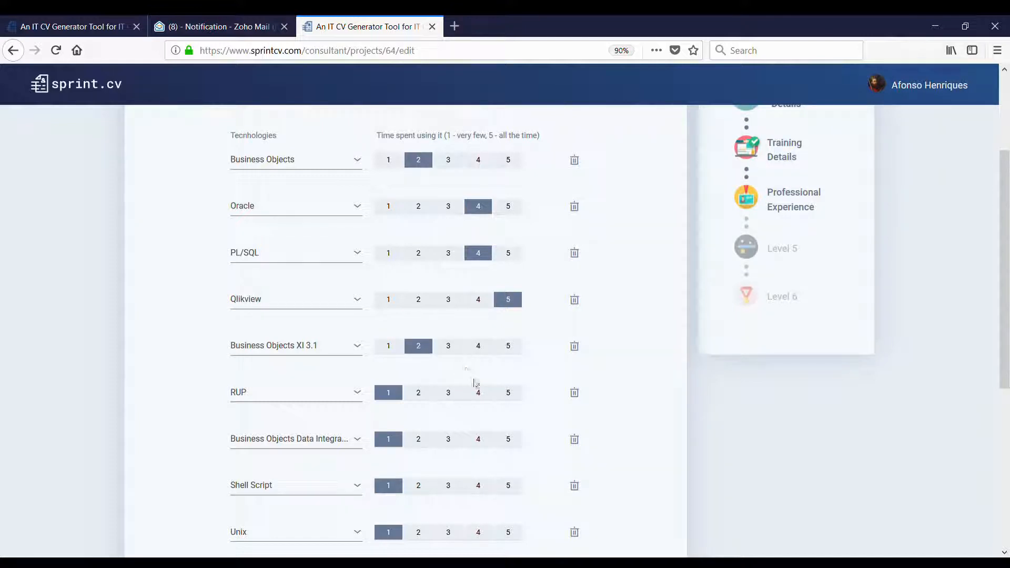
left_click(574, 392)
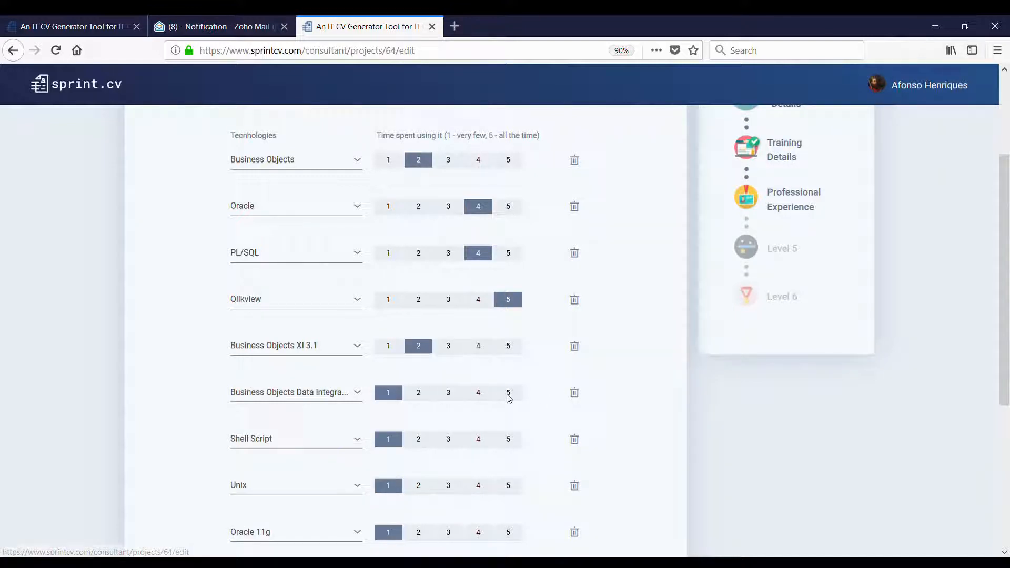
left_click(575, 393)
left_click(574, 394)
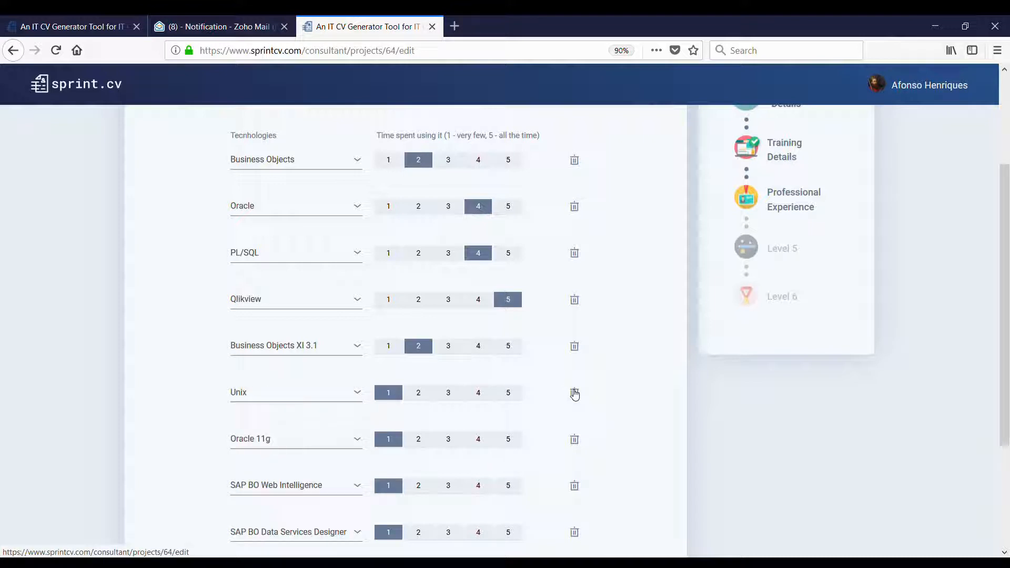
left_click(574, 393)
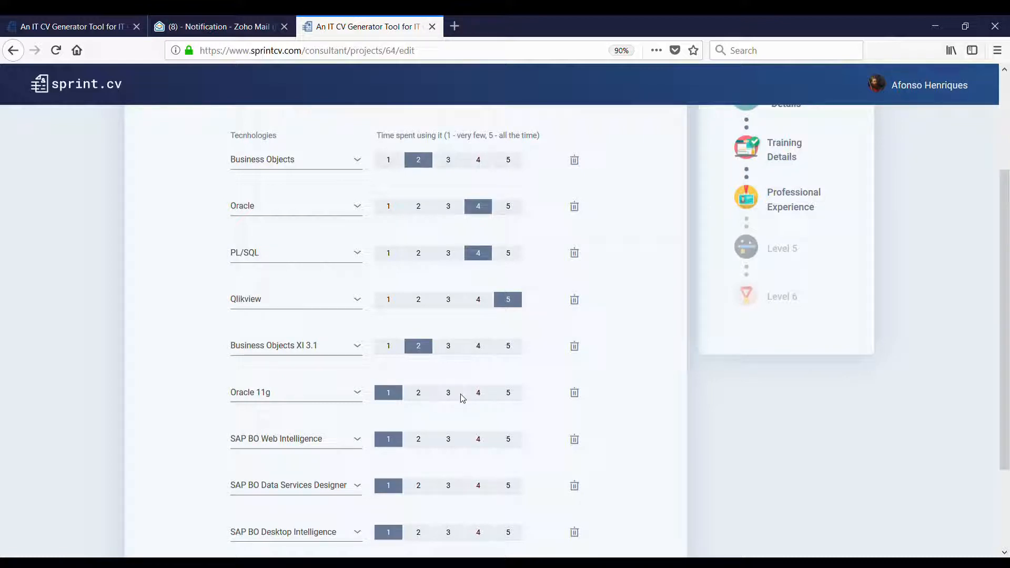
left_click(479, 397)
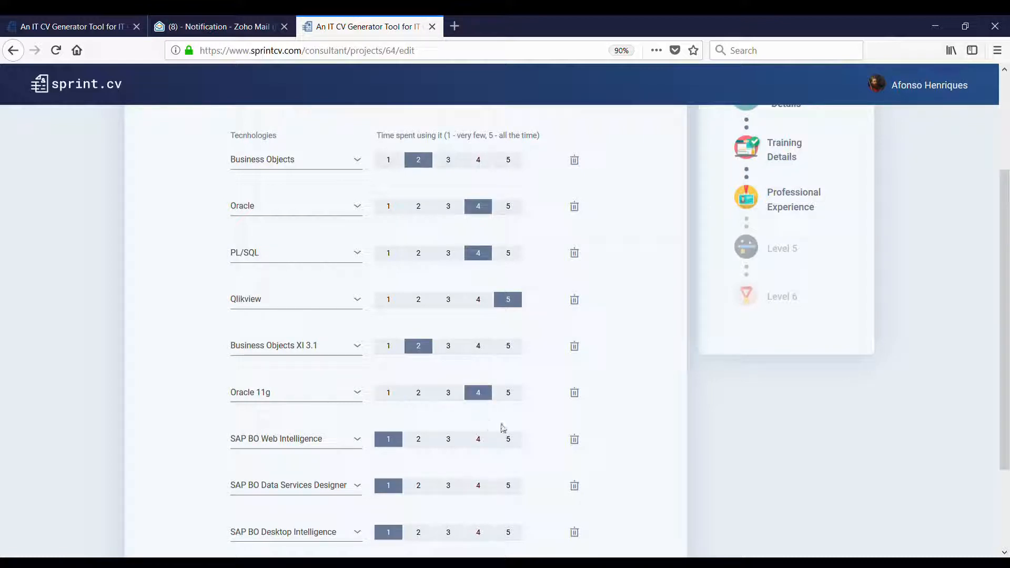
- Rate SAP BO Web Intelligence and Desktop Intelligence at 2, and remove SAP BO Data Services Designer
scroll(578, 434, "down", 2)
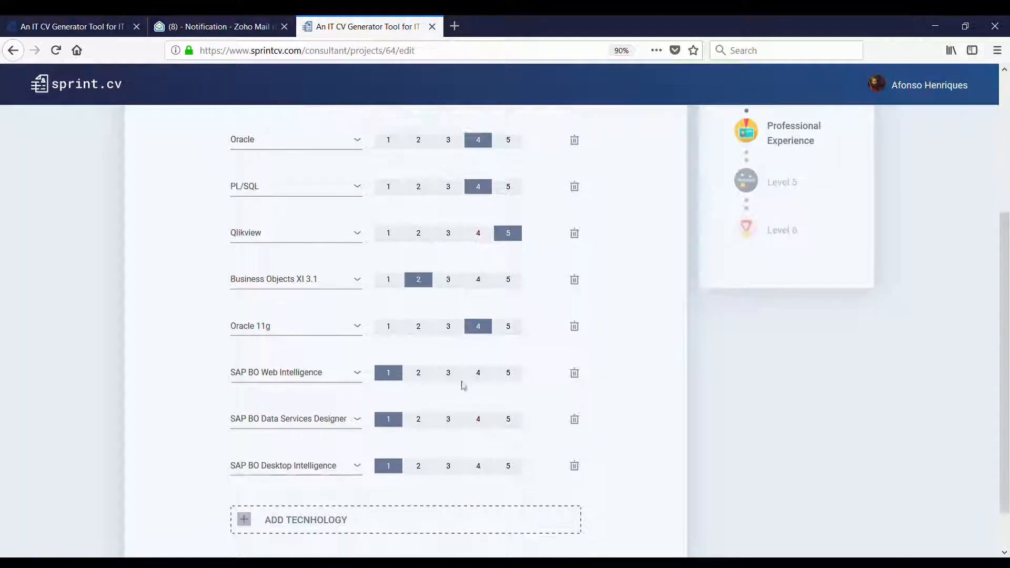
left_click(423, 375)
left_click(419, 421)
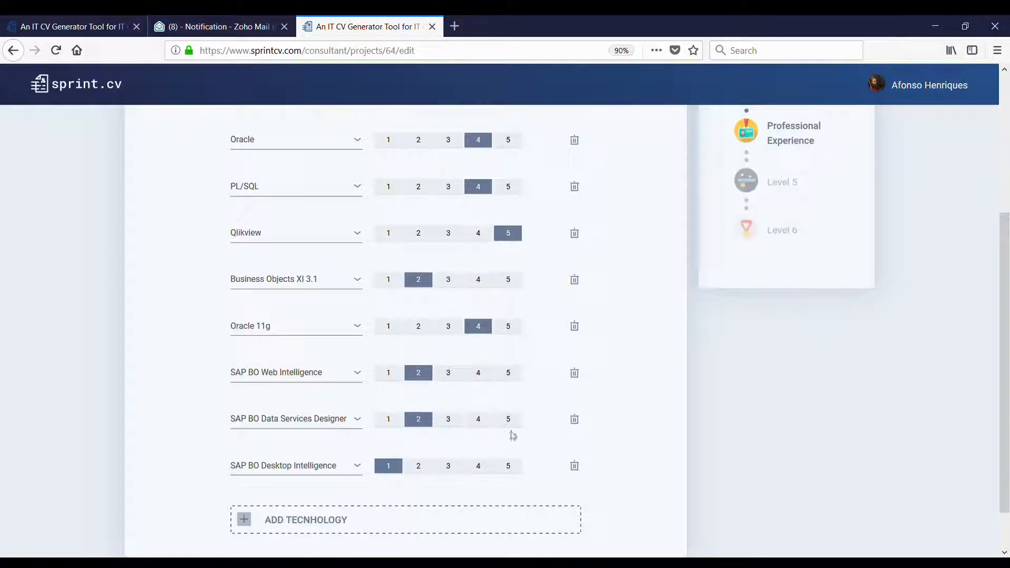
left_click(575, 419)
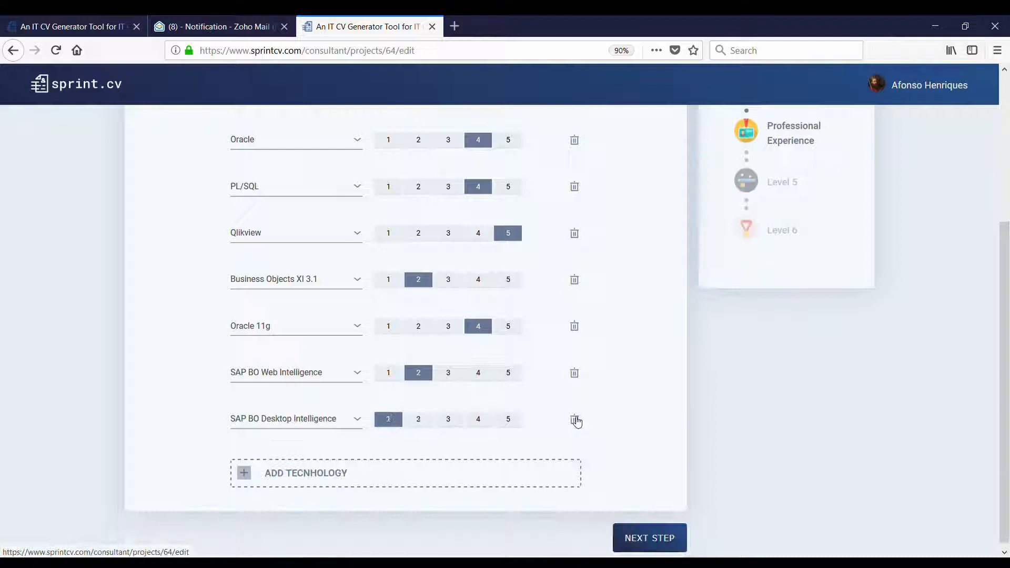
left_click(418, 419)
- Add Scrum as a technology rated 5 and save the technologies
left_click(403, 462)
left_click(281, 464)
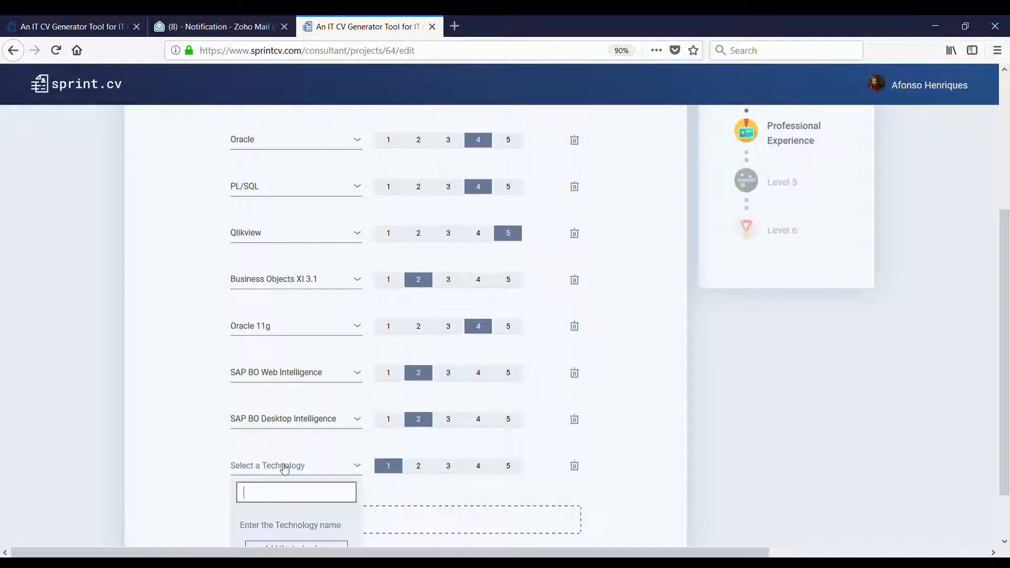
type("SCR")
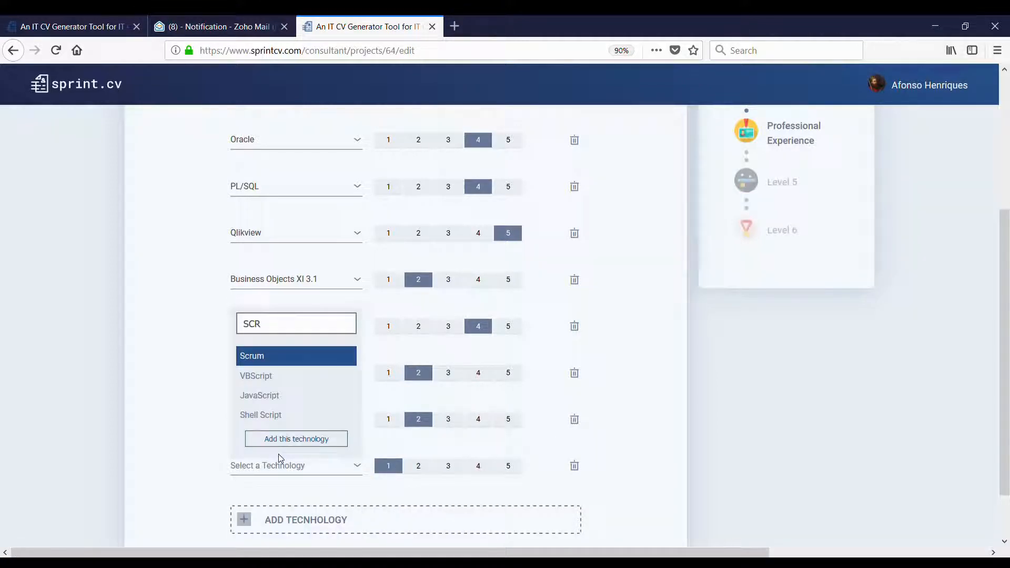
left_click(302, 356)
scroll(360, 379, "down", 1)
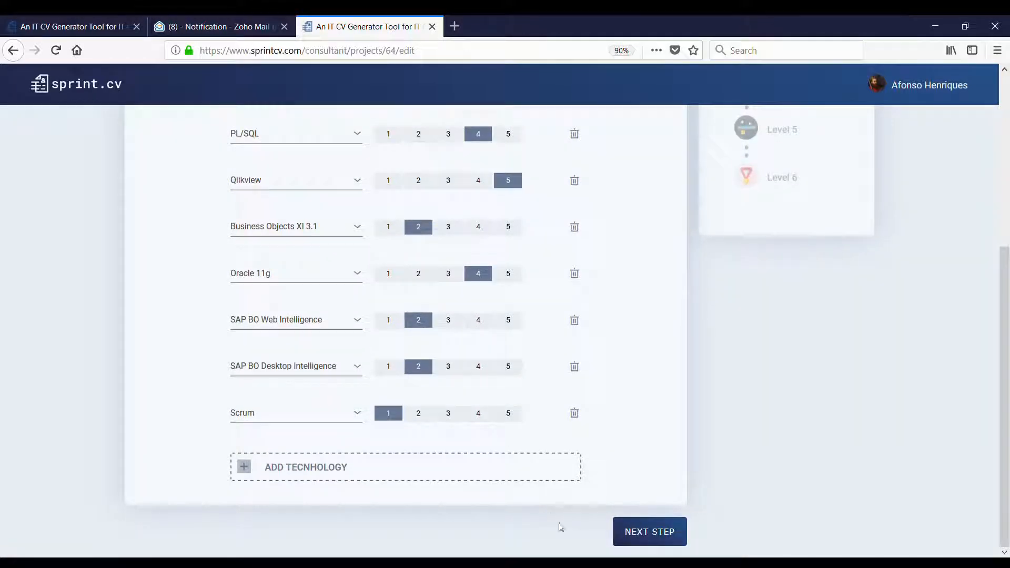
left_click(507, 415)
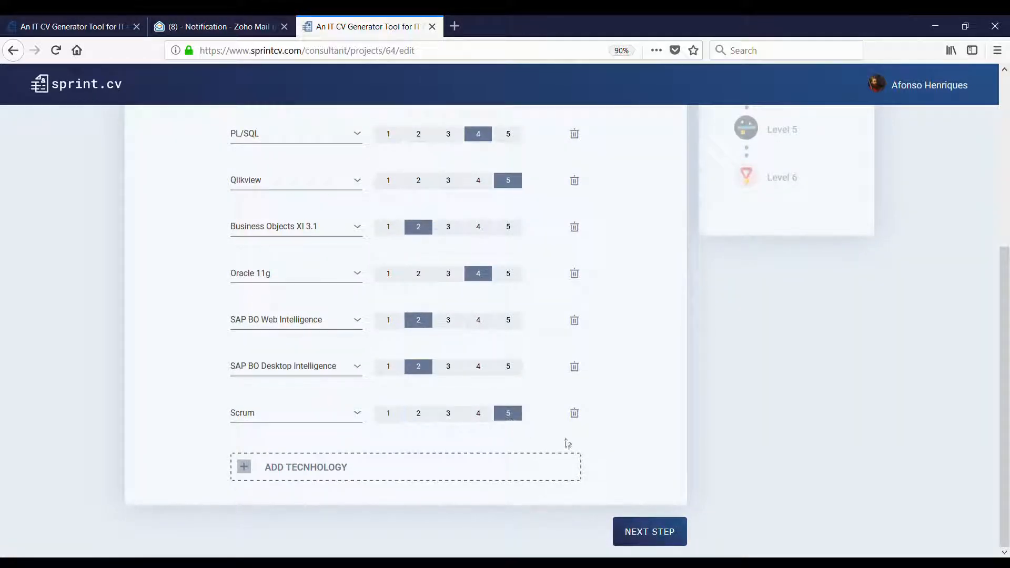
left_click(655, 534)
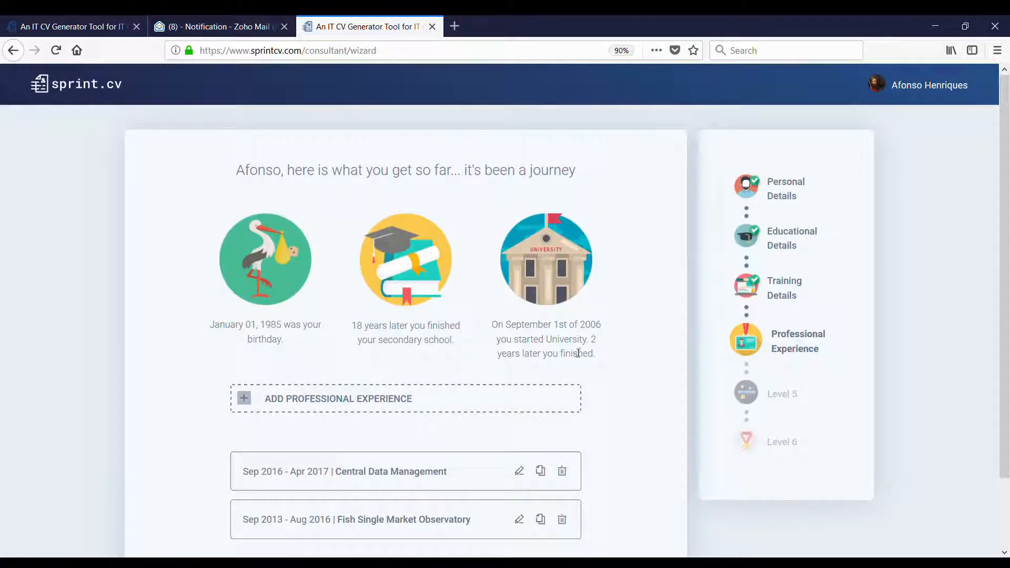
- Duplicate the Sep 2016 - Apr 2017 Central Data Management experience entry
scroll(371, 421, "down", 3)
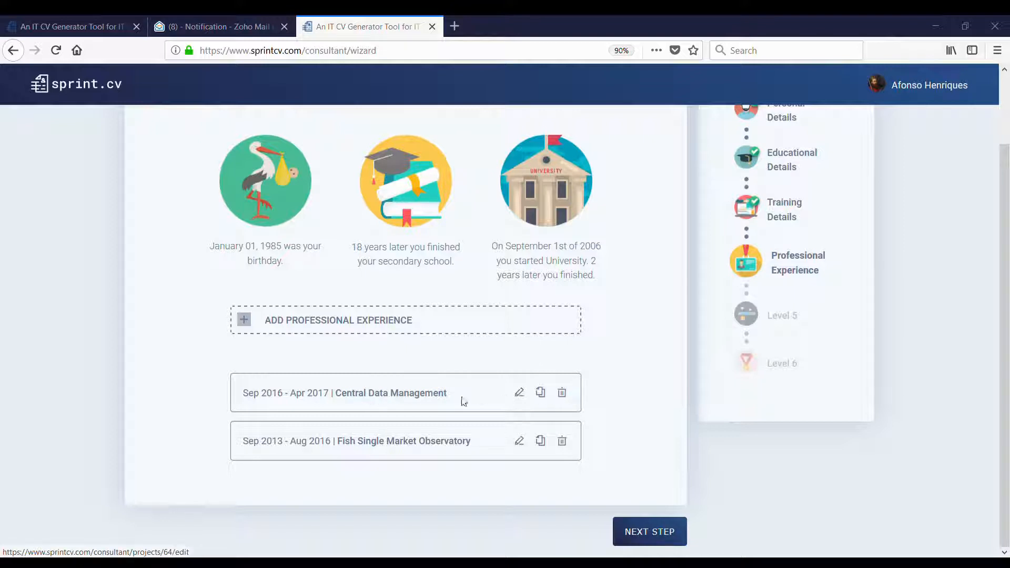
left_click(545, 395)
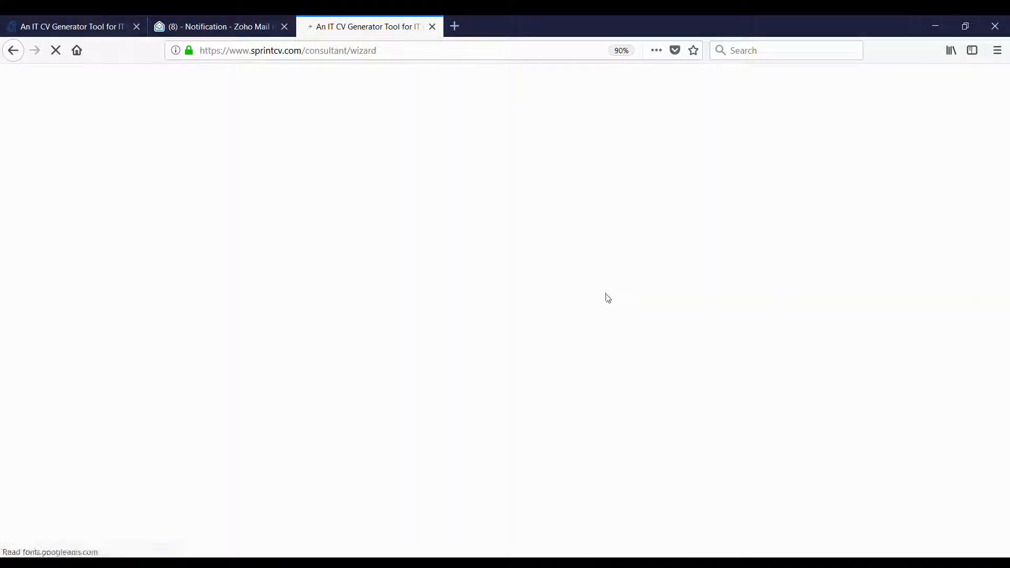
scroll(565, 335, "down", 3)
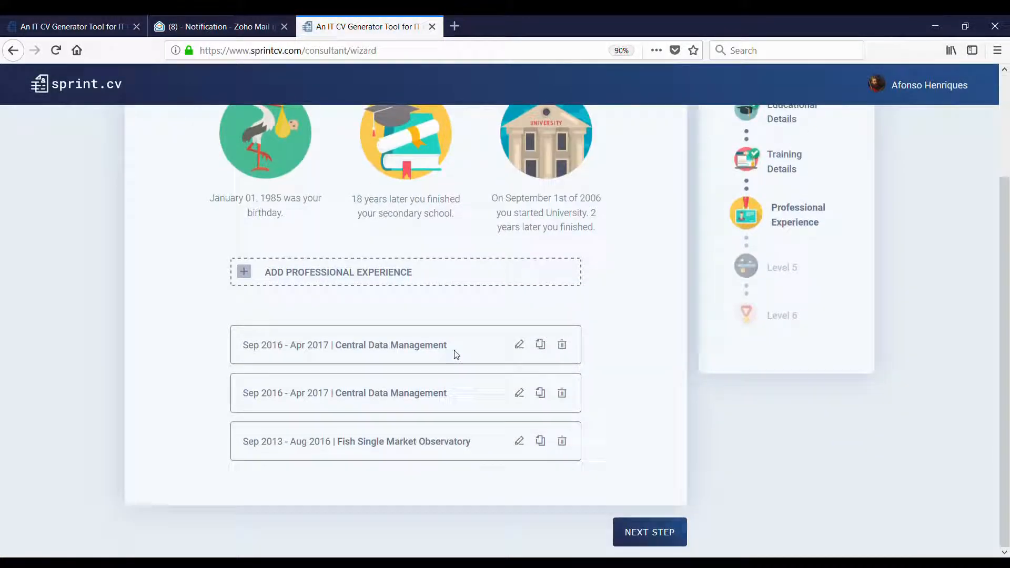
- Set the project to Advanced Data Visualization unit at European Commission DG BUDG, EC Intramuros, four stars
left_click(379, 345)
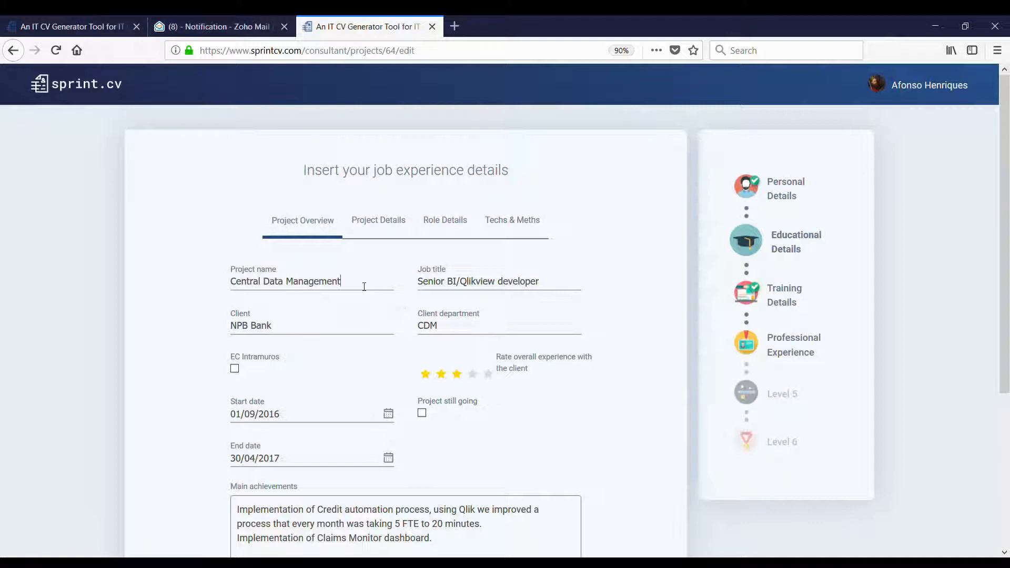
left_click_drag(363, 284, 221, 283)
type("Advanced Data Visualization unit")
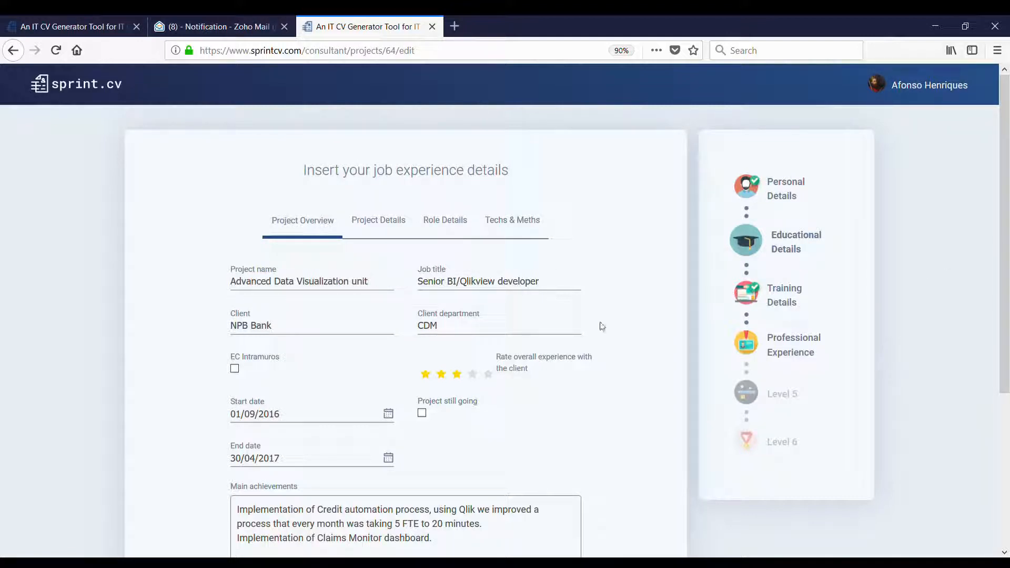
left_click(348, 335)
key("BackSpace")
key("BackSpace")
key("BackSpace")
key("BackSpace")
key("BackSpace")
key("BackSpace")
key("BackSpace")
type("European Commission")
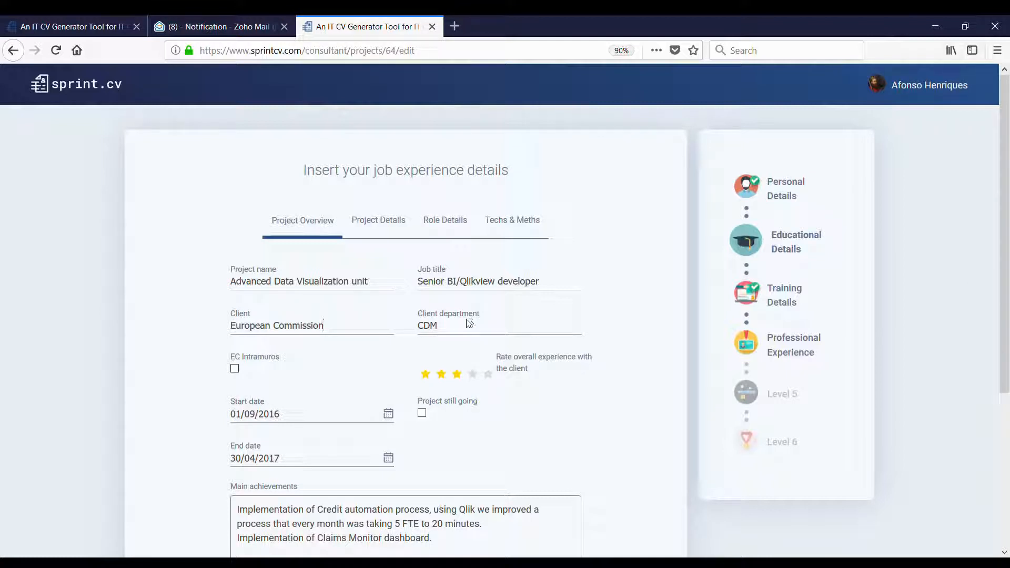
left_click_drag(466, 321, 378, 327)
type("DG BUDG")
left_click(234, 369)
left_click(471, 376)
- Change the start date to 01/05/2017 and mark the project as still going
scroll(492, 400, "down", 2)
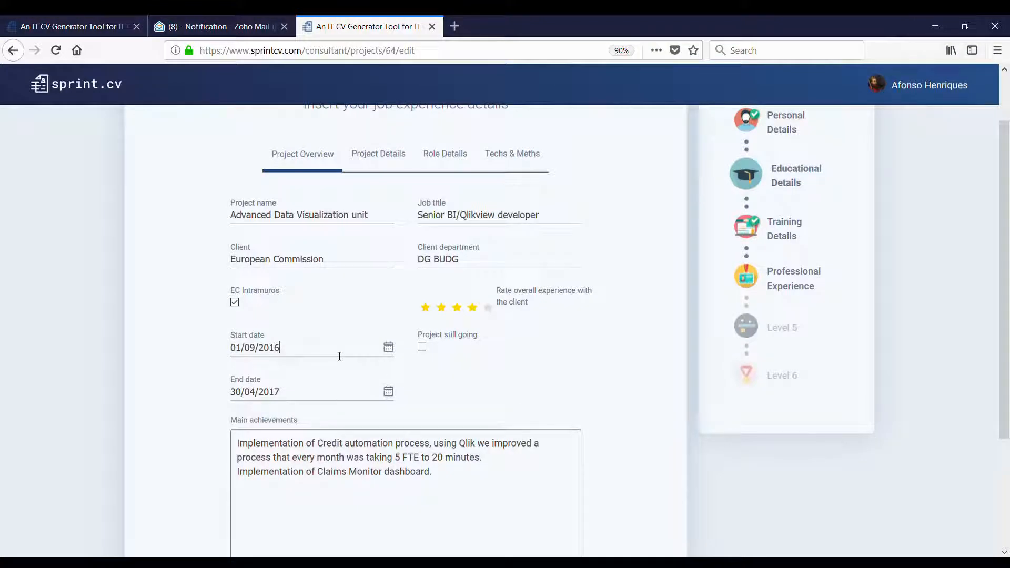
key("Left")
key("Left")
key("Left")
key("Right")
key("BackSpace")
type("5")
key("Right")
key("Right")
key("Right")
type("7")
left_click(422, 346)
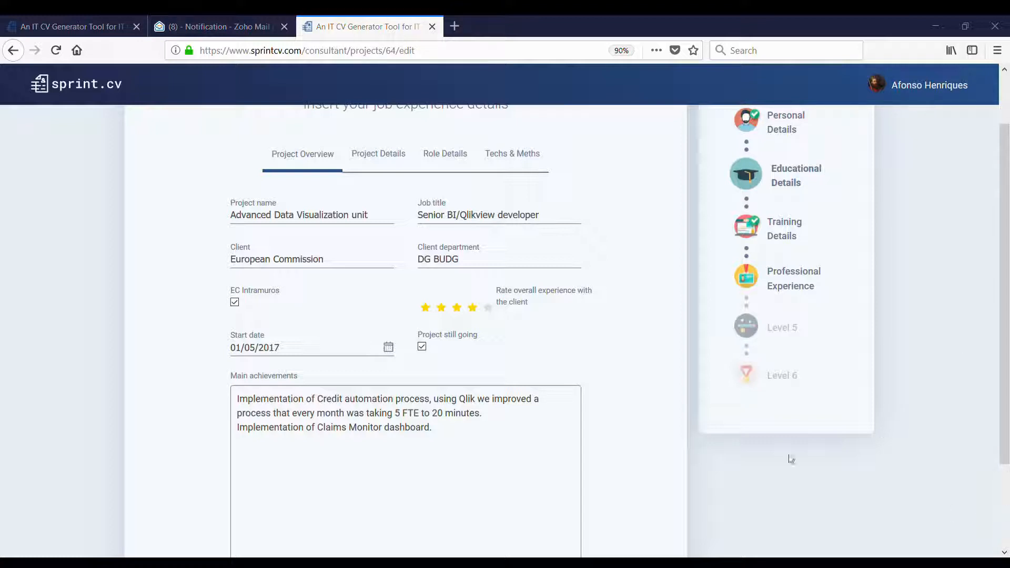
- Replace the main achievements with the Budget Monitoring text
left_click_drag(494, 455, 214, 391)
type("Delivery of Budget Monitoring, dashboard used by 52 agencies, 150 users to monitor the live cycle of budget workflow. Implementation of cross-department project to build the Budget Interactive map, collaborating with DG COMM, DIGIT and DG BUDG.")
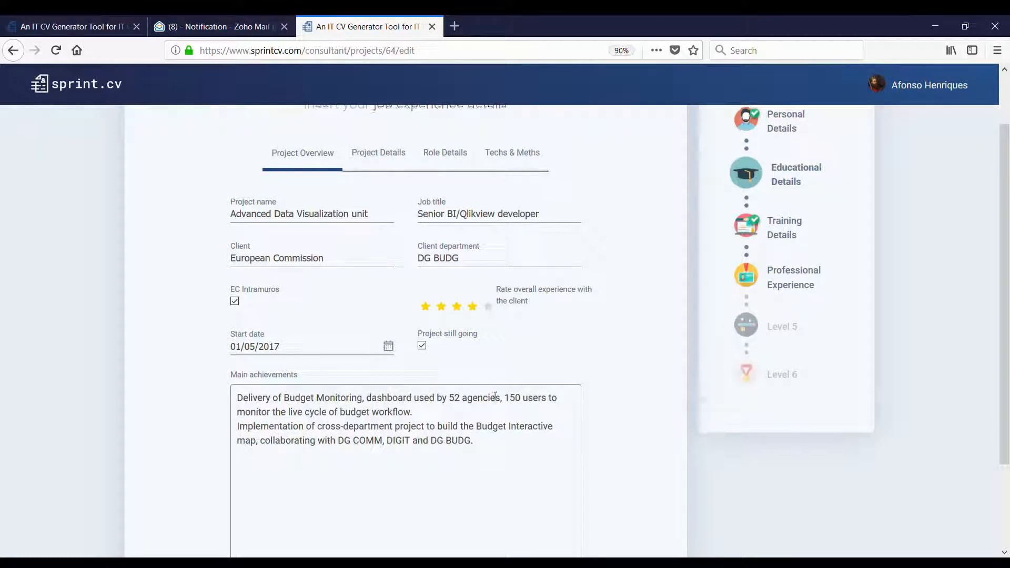
scroll(495, 396, "down", 2)
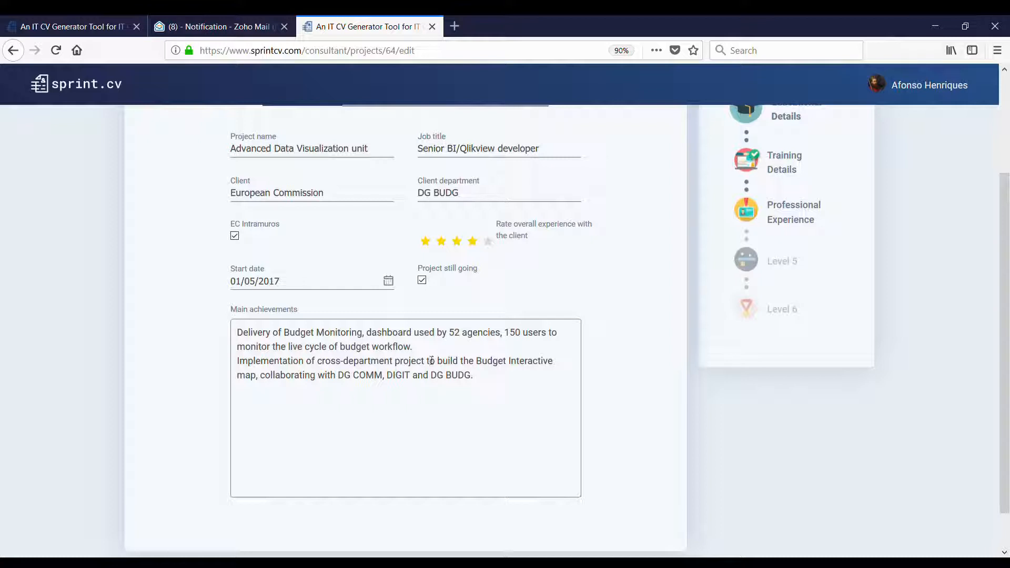
scroll(532, 363, "down", 2)
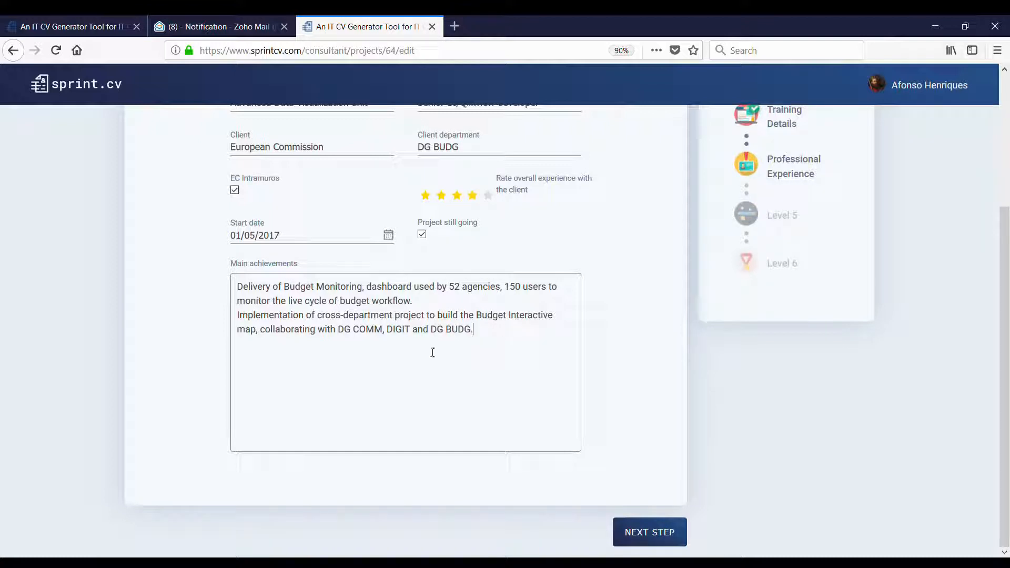
- Set team size 8, company BloomIT, and project industry Program Development
left_click(655, 536)
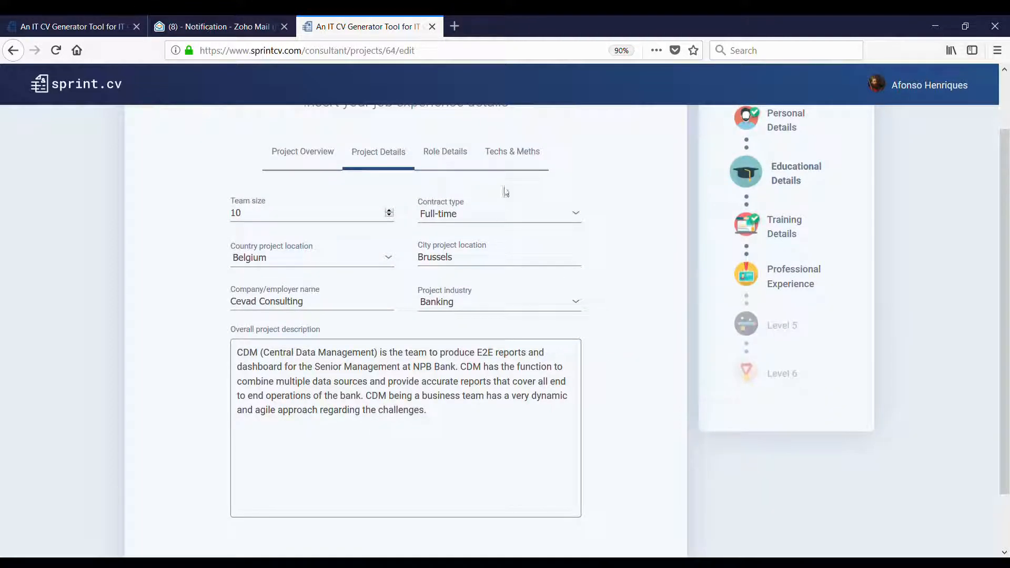
left_click_drag(278, 221, 204, 214)
type("8")
left_click_drag(314, 303, 174, 295)
type("Bl")
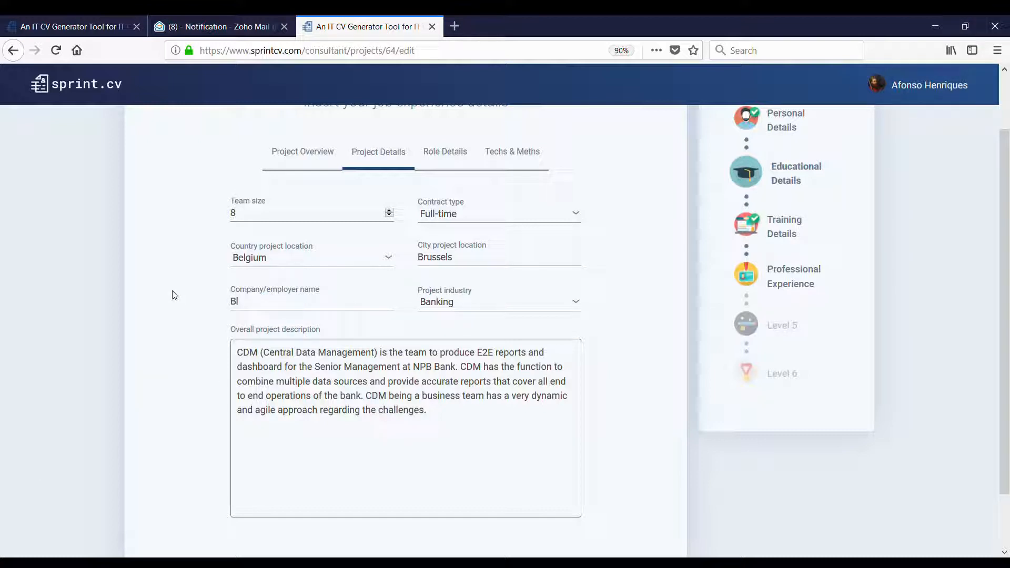
type("oomIT")
key("Tab")
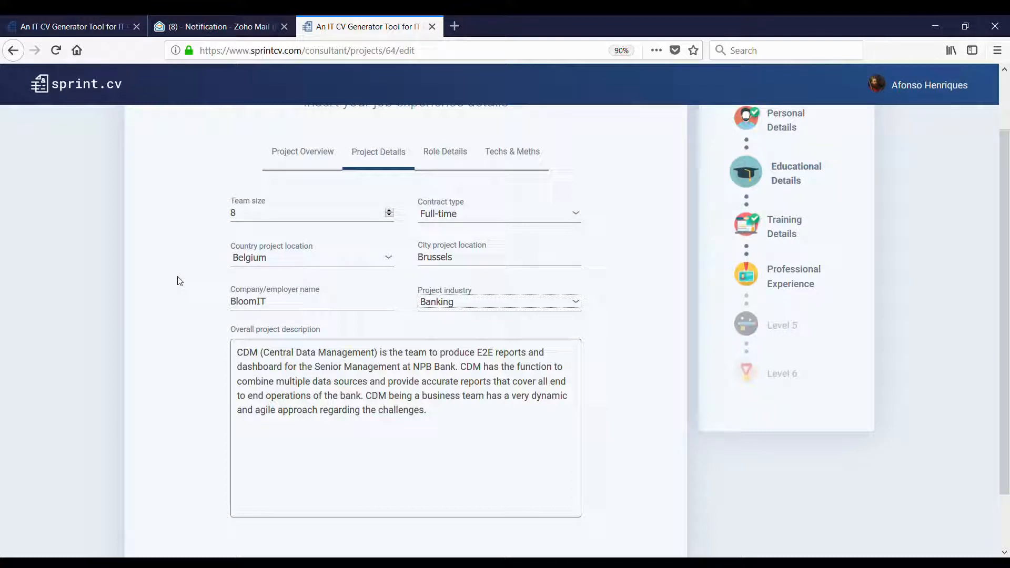
key("p")
key("r")
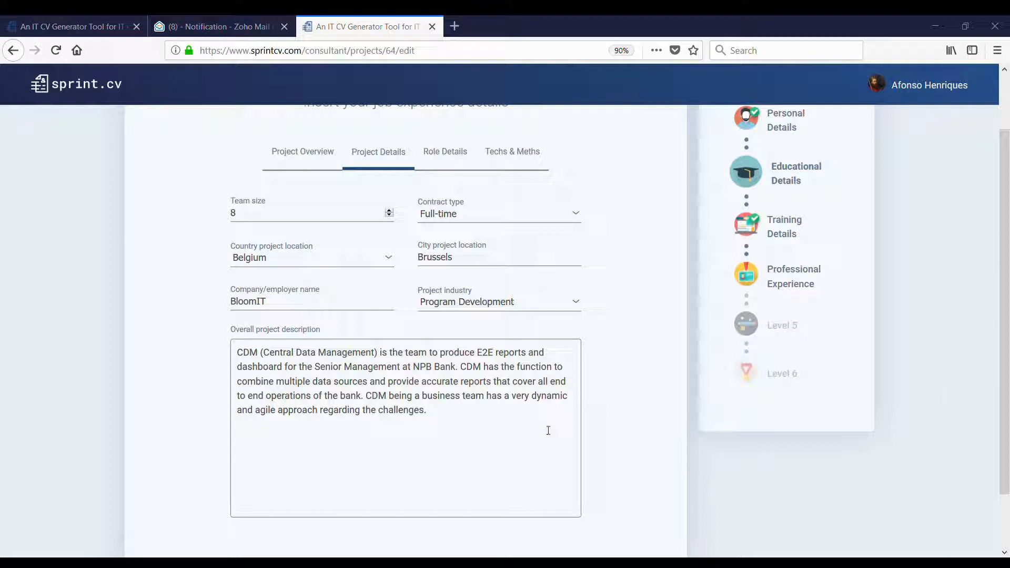
- Replace the project description with the DG BUDG dashboarding-team text
left_click(482, 426)
key("ctrl+a")
type("DG BUDG recently created dashboarding team, has the mission to study, build and maintain dashboard tools to support the budget, planning and supervision of European Commission. The unit aims to help general public, desk officers and other DGs.")
scroll(322, 344, "down", 2)
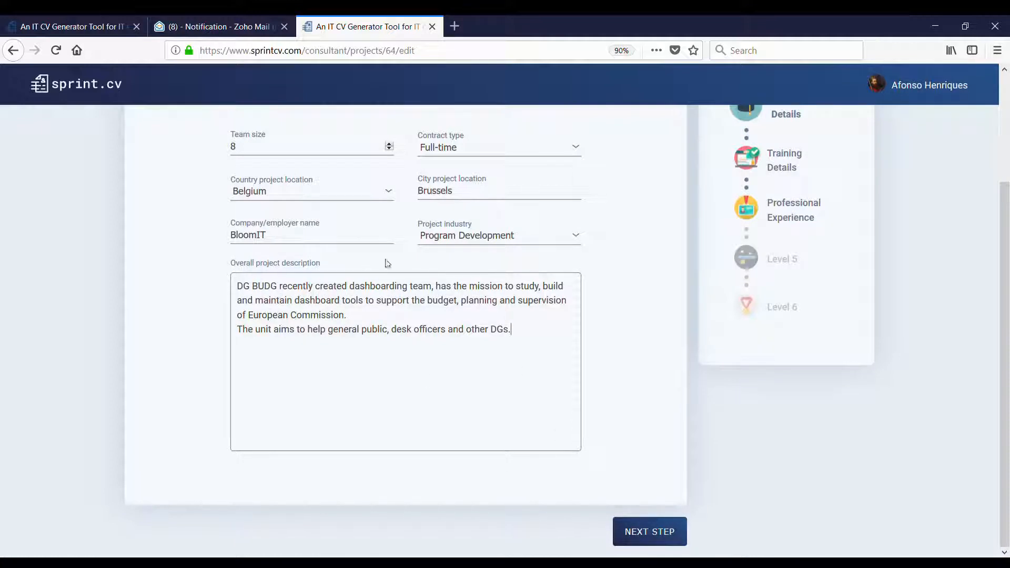
- In role details, delete Tester and add Trainer rated at level 3
left_click(653, 533)
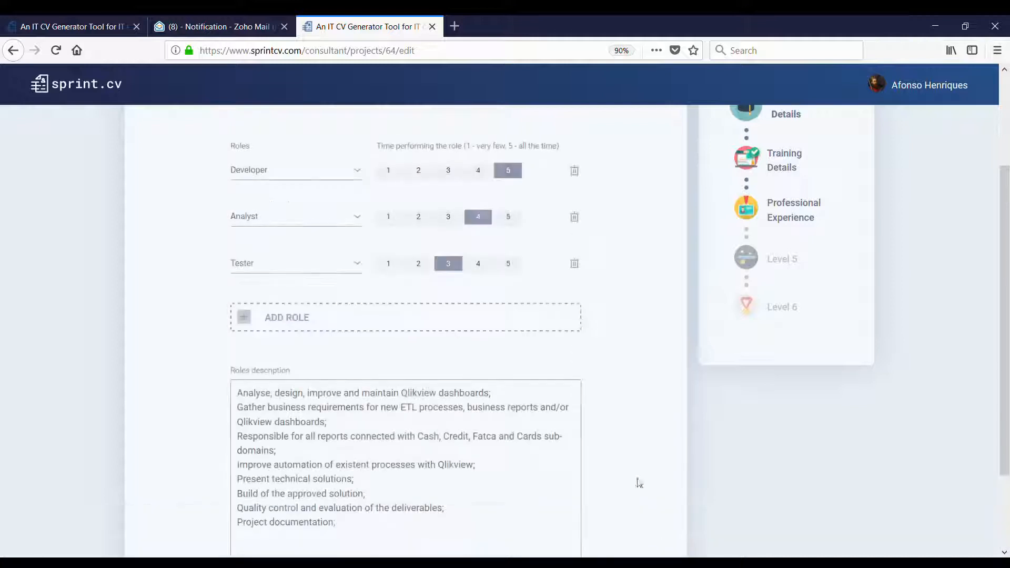
scroll(542, 269, "up", 3)
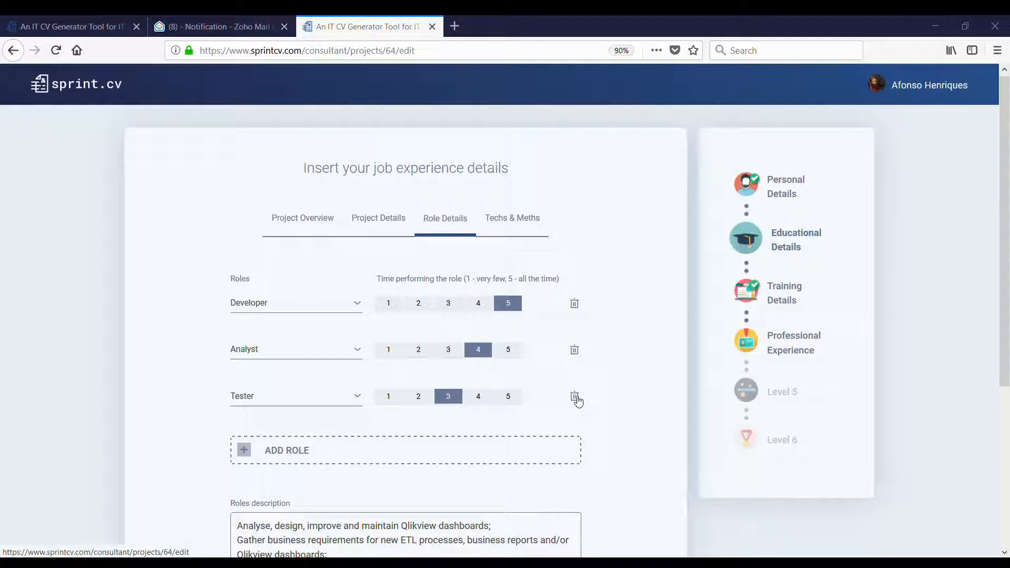
scroll(576, 390, "down", 3)
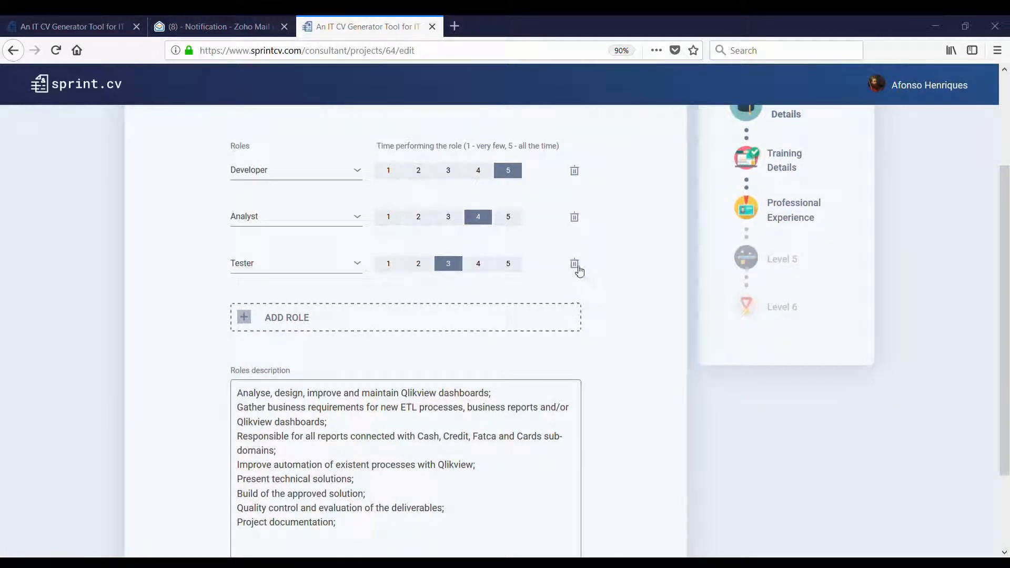
left_click(579, 268)
left_click(405, 275)
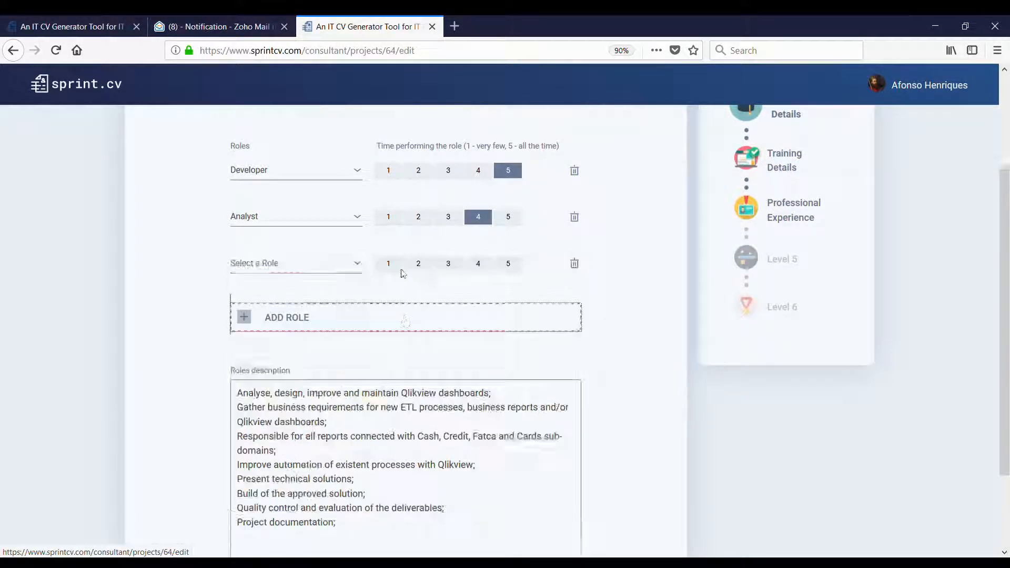
left_click(343, 263)
type("Tra")
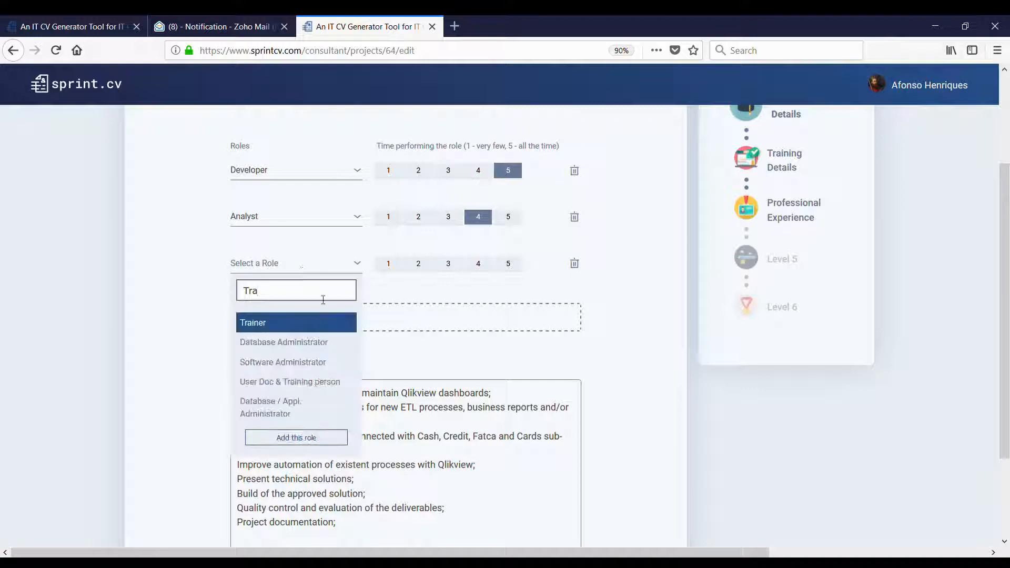
left_click(291, 323)
left_click(448, 267)
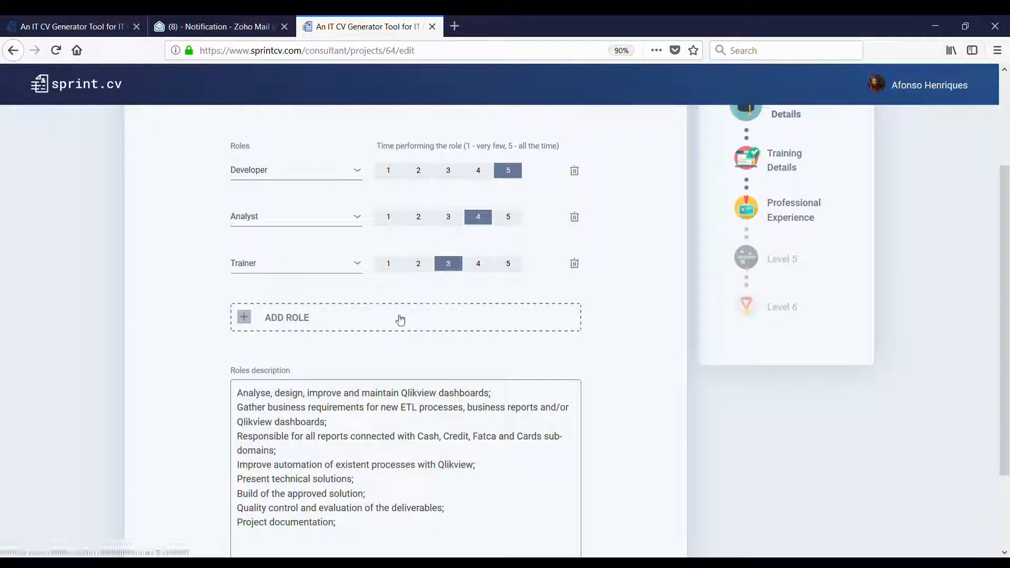
- Add Team leader as a role rated at level 3
left_click(400, 319)
left_click(318, 308)
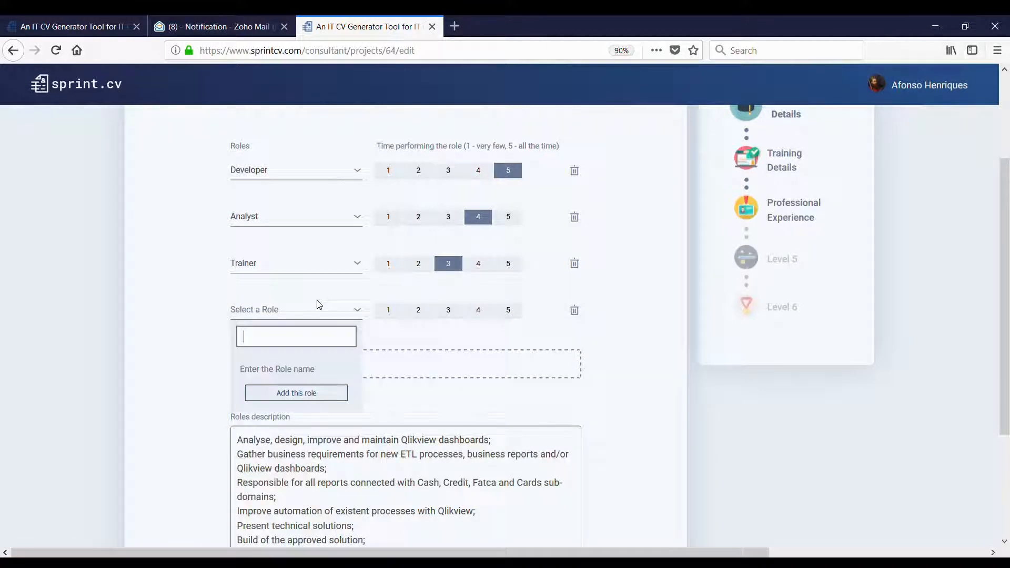
type("Tean")
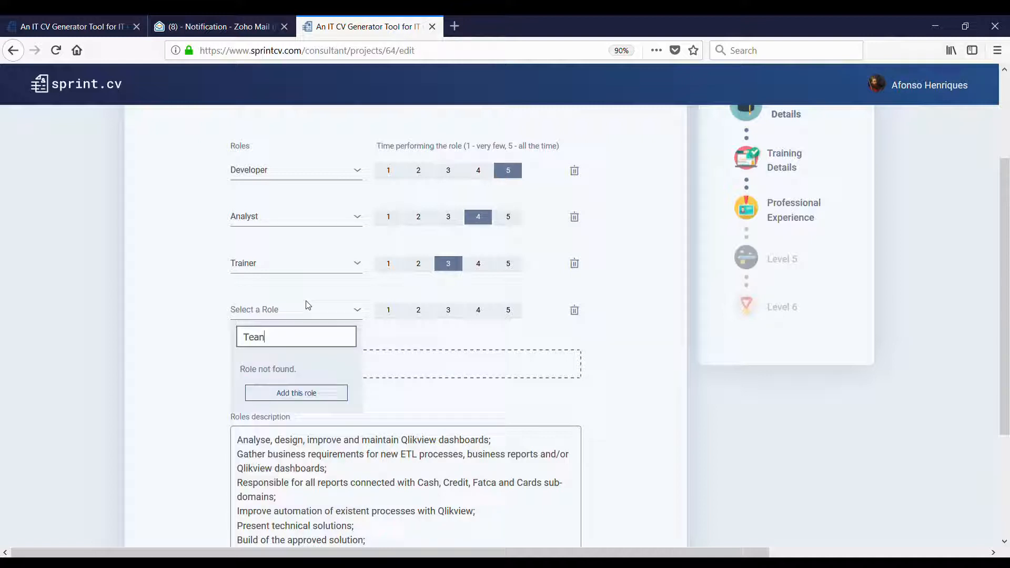
key("BackSpace")
type("m")
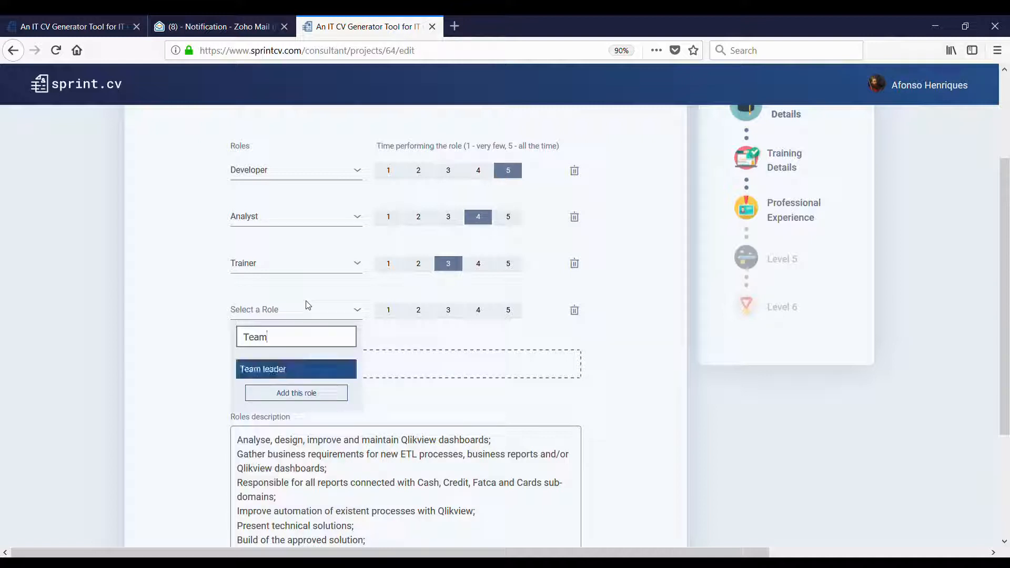
left_click(307, 380)
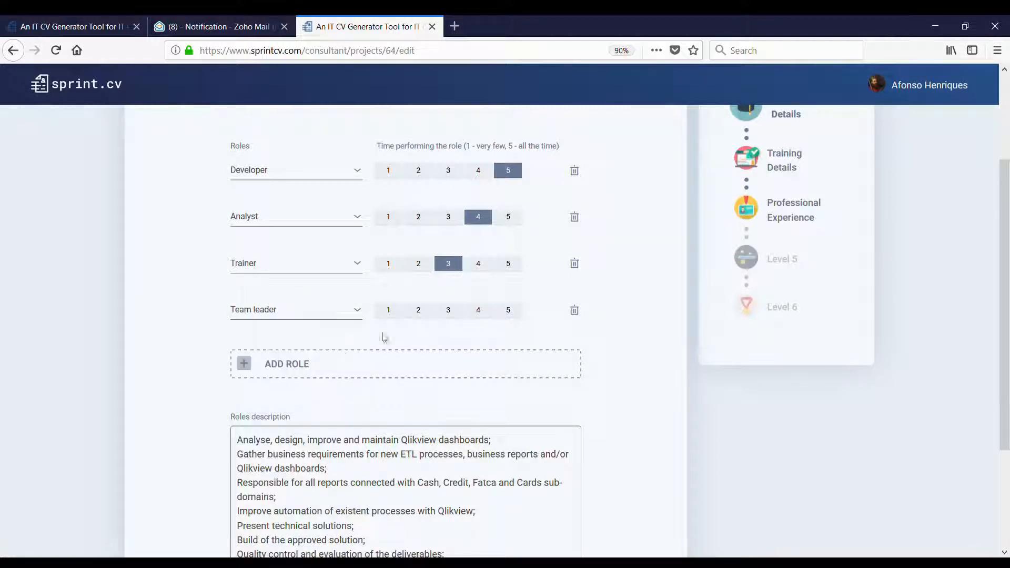
left_click(454, 312)
- Replace the roles description with the Budget monitoring Qlikview text
scroll(812, 210, "down", 3)
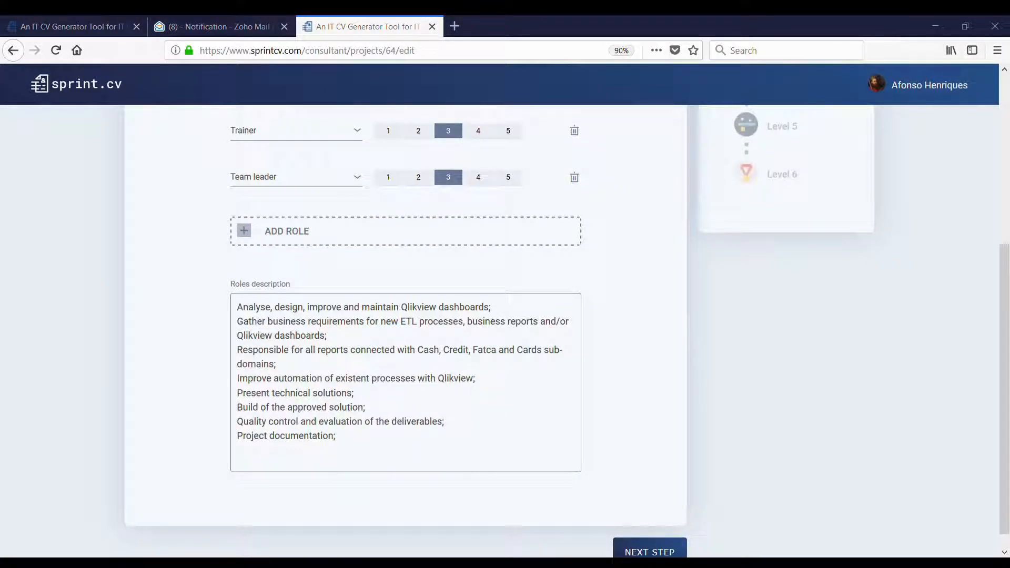
left_click_drag(403, 445, 237, 307)
type("Developer and analyst on Qlikview projects like Budget monitoring, Budget and money flows; Analyse, design, improve and maintain Qlikview dashboards; Improve communication between IT and Business for a better alignment; Improve automation of existent process to support business report's needs; Present technical solutions; Build of the approved solution; Quality control and evaluation of the deliverables; Project documentation using Confluence and JIRA.")
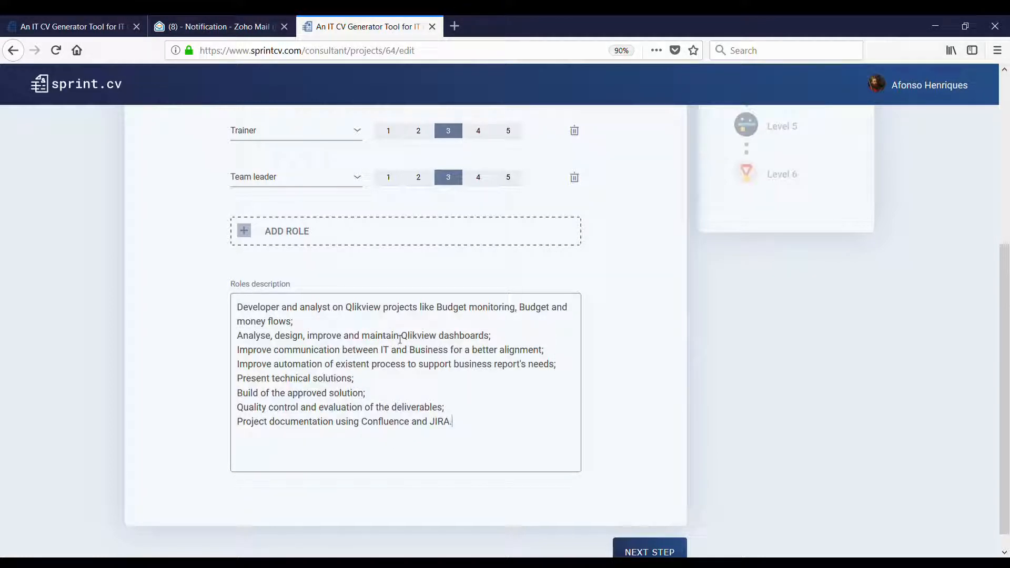
scroll(474, 363, "down", 1)
- Rate Oracle, PL/SQL and Oracle 11g at usage level 5 and remove SAP BO Web Intelligence
left_click(656, 541)
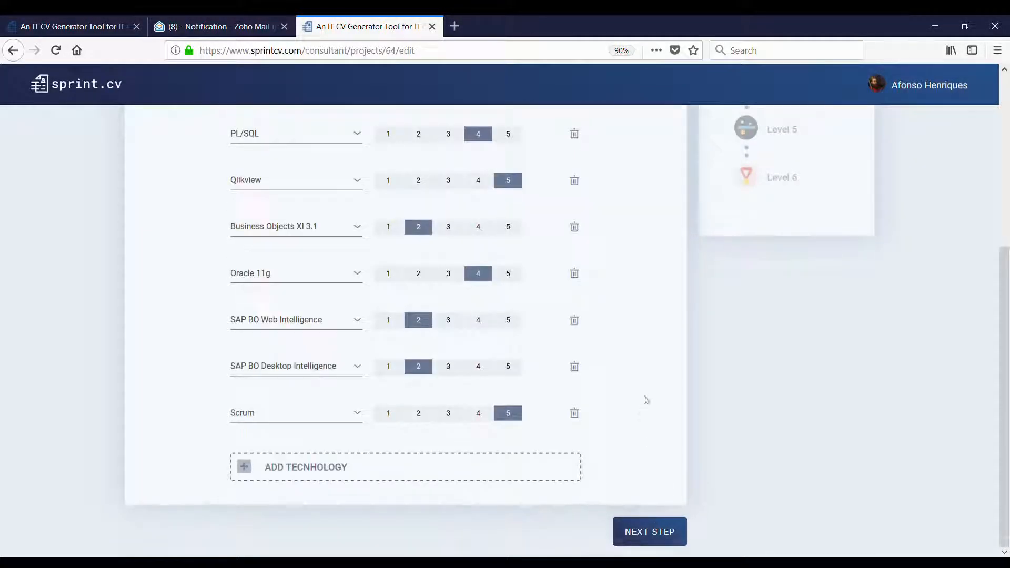
scroll(646, 399, "up", 3)
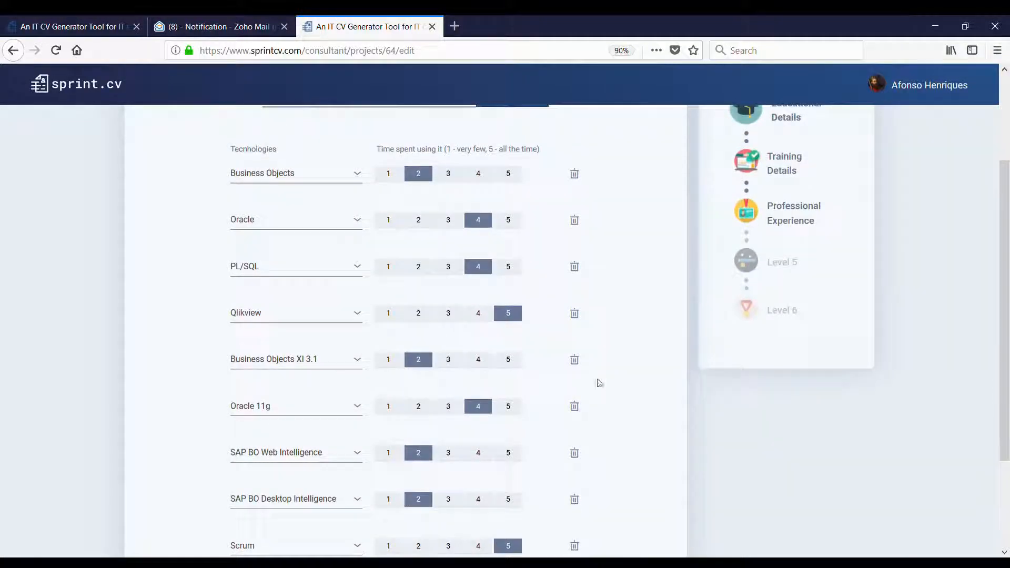
scroll(598, 383, "up", 3)
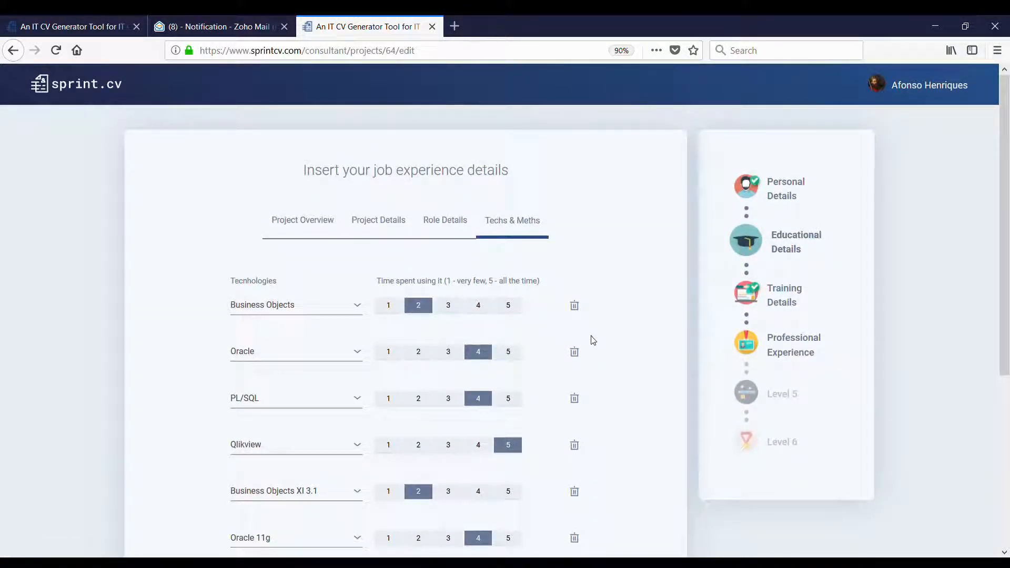
scroll(545, 337, "down", 1)
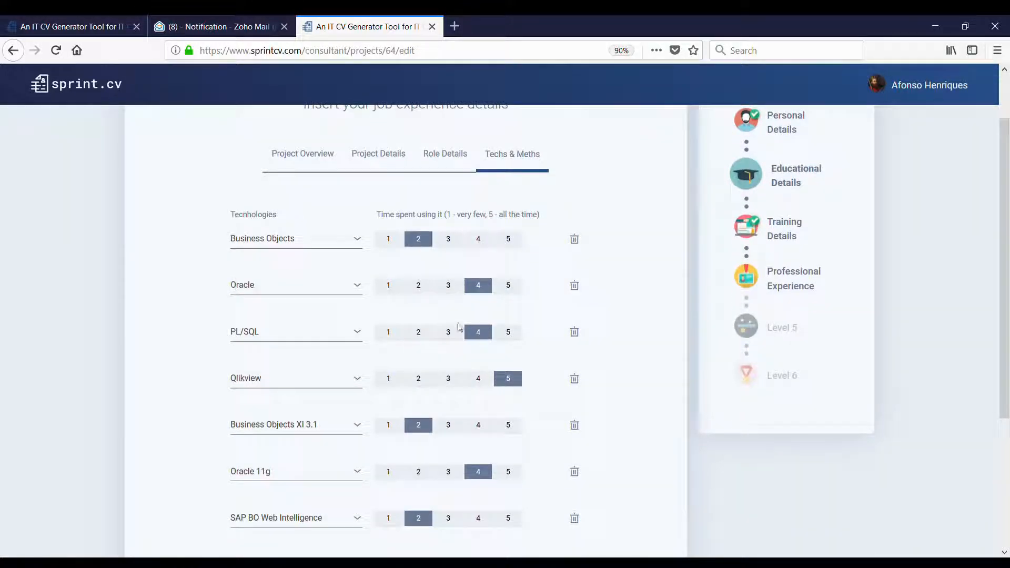
left_click(504, 289)
left_click(510, 333)
scroll(514, 340, "down", 1)
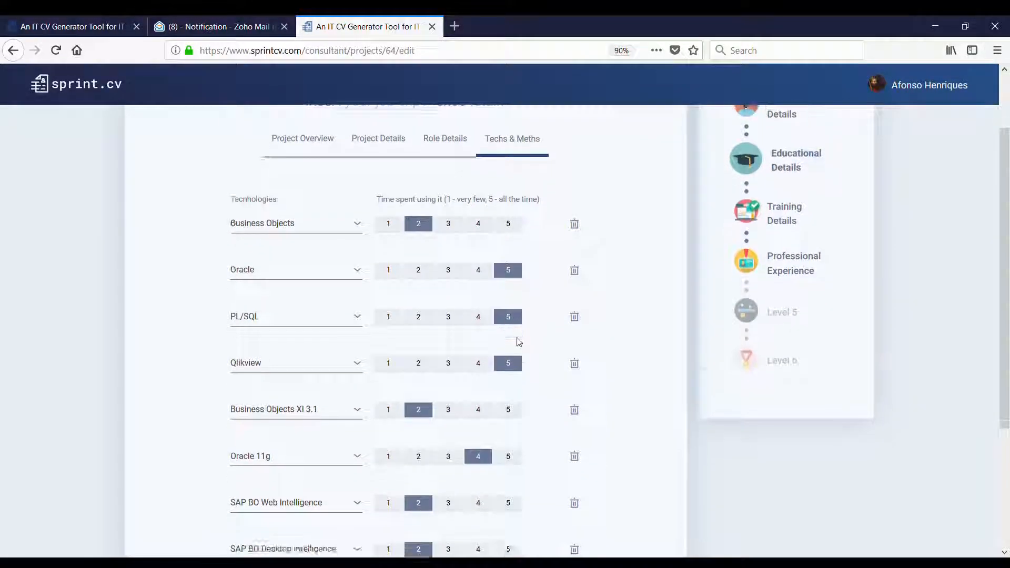
left_click(508, 406)
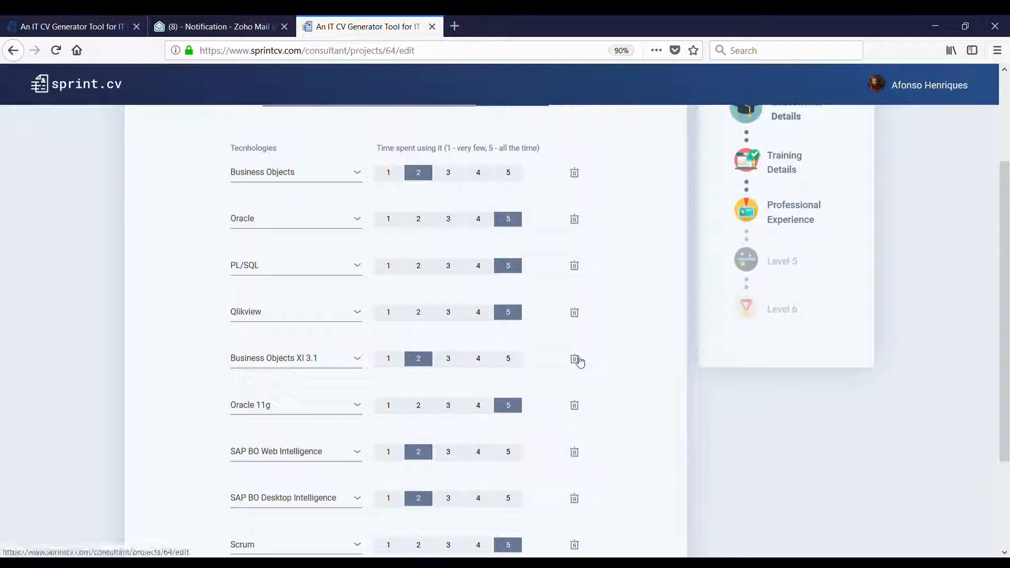
scroll(574, 358, "down", 1)
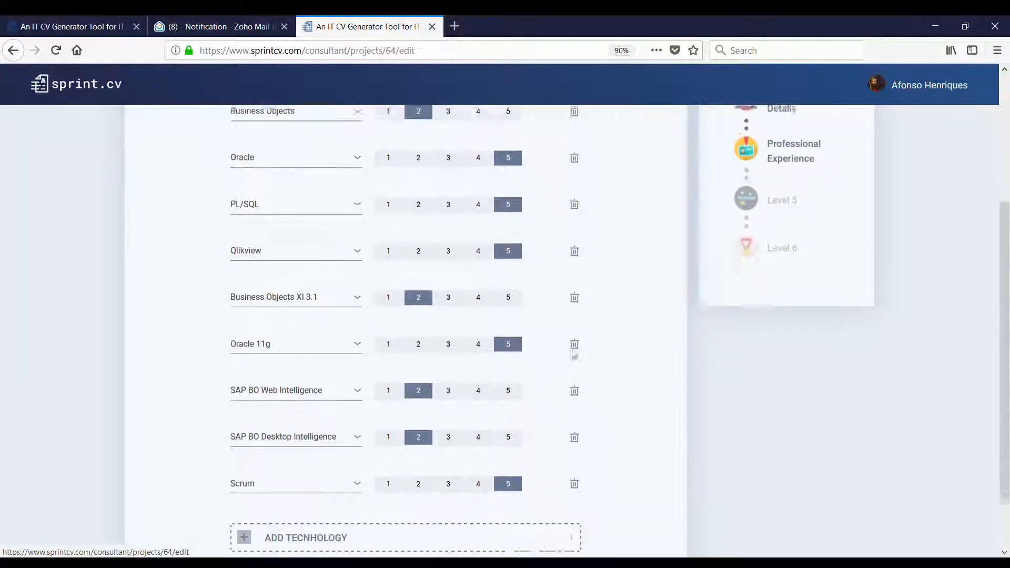
left_click(577, 387)
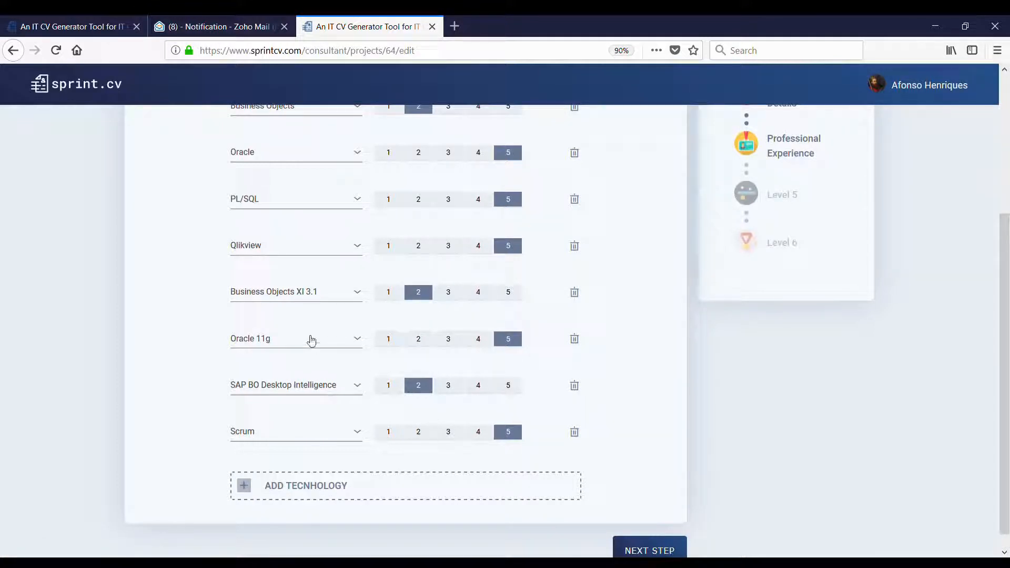
- Add JIRA as a new technology at usage level 4
left_click(312, 496)
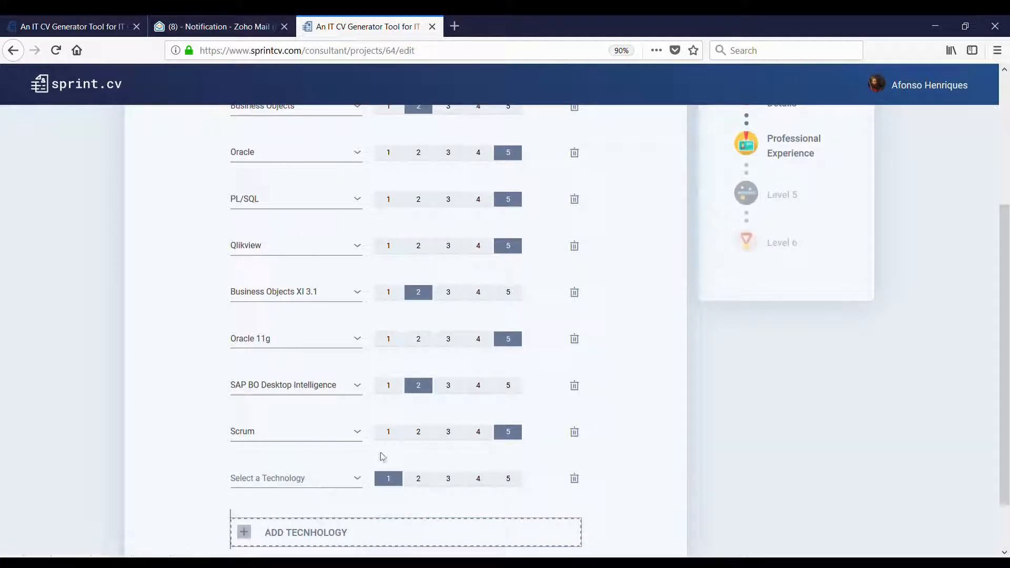
scroll(379, 458, "down", 1)
left_click(324, 415)
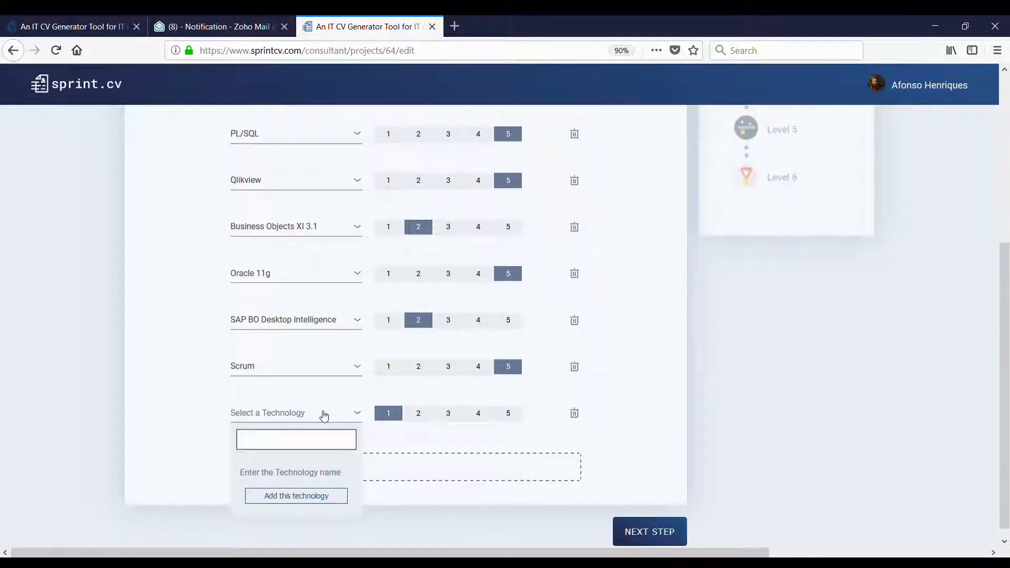
type("Ji")
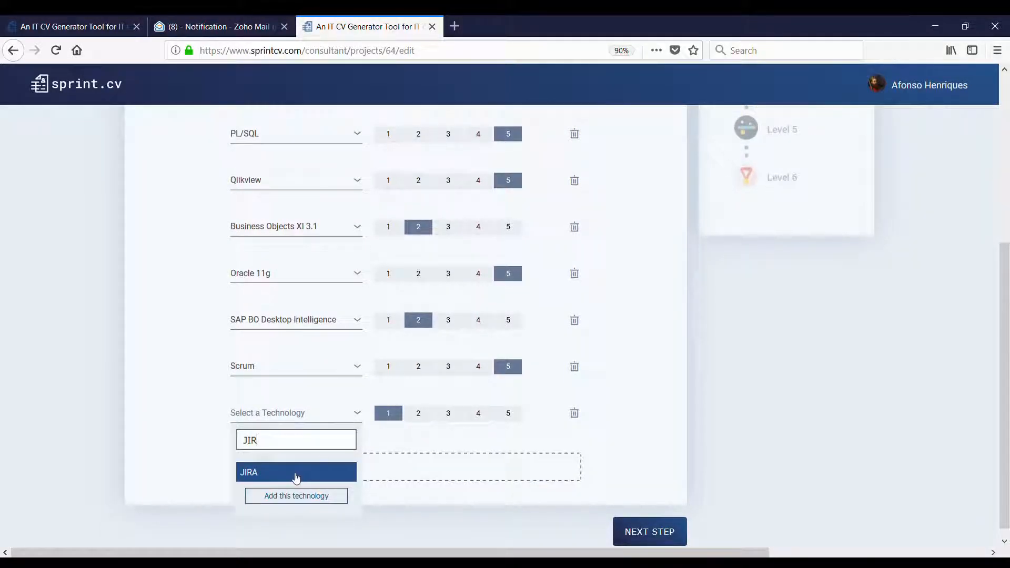
left_click(293, 473)
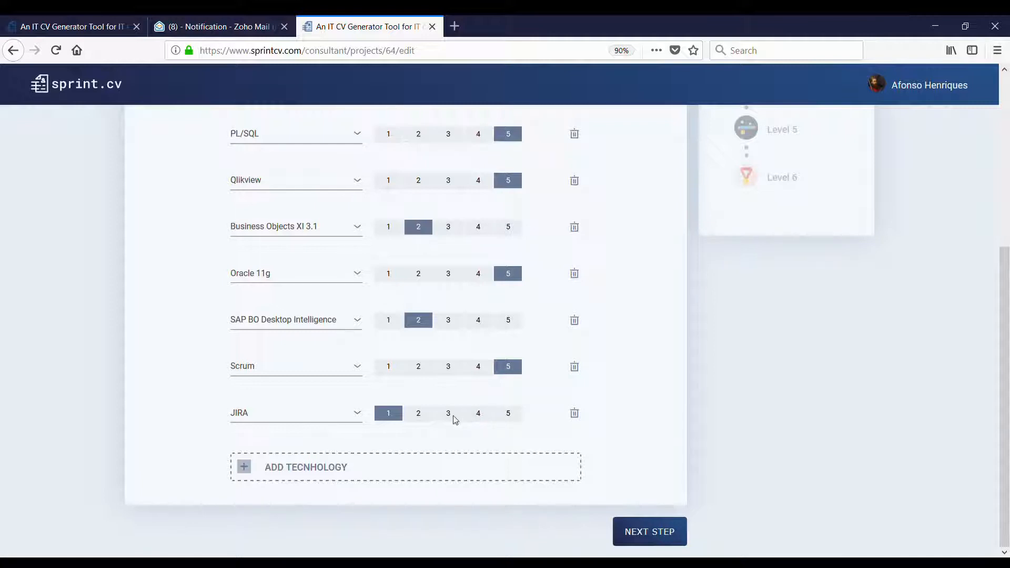
left_click(480, 414)
- Add Confluence as another technology at usage level 4
left_click(433, 482)
left_click(300, 463)
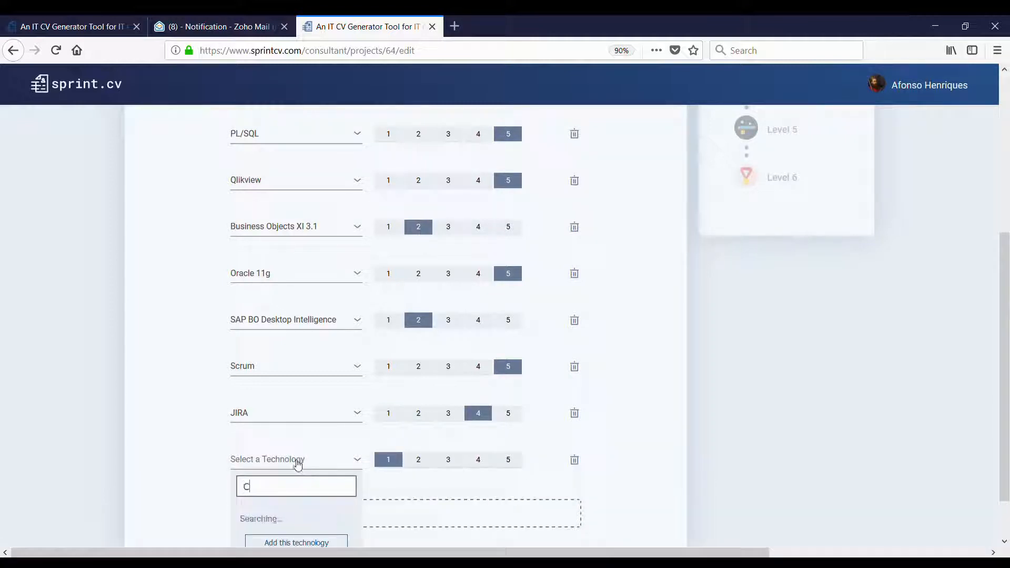
type("Cn")
key("BackSpace")
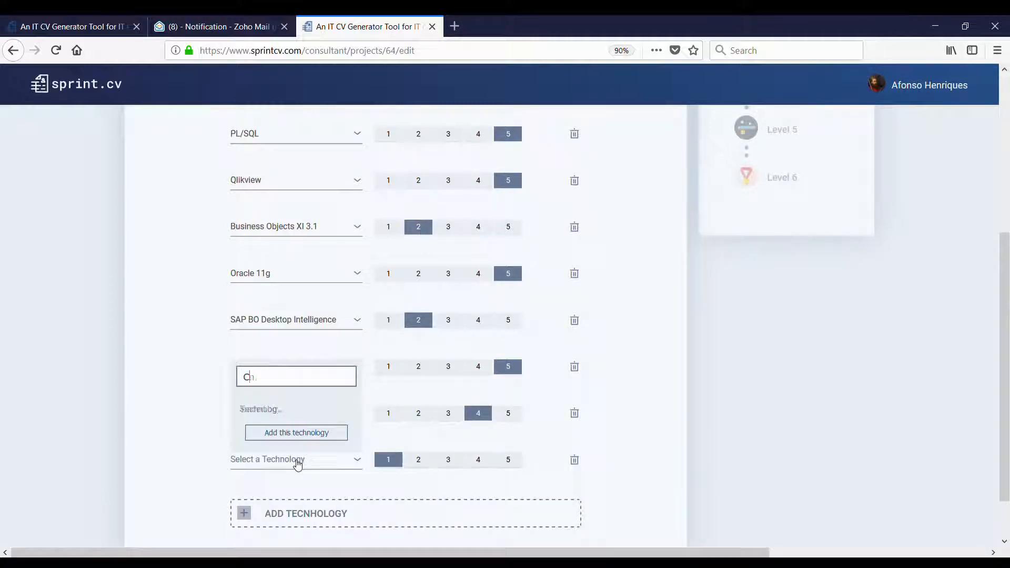
type("onfl")
key("BackSpace")
type("f")
key("Return")
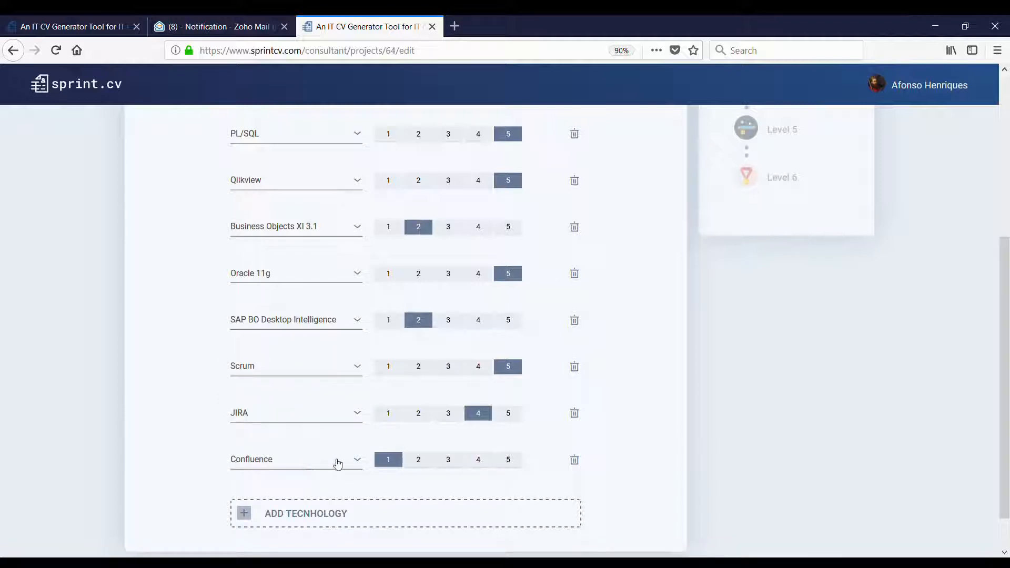
left_click(478, 459)
- Add Qlik GeoAnalytics at usage level 3 and save the technologies
left_click(422, 515)
left_click(302, 508)
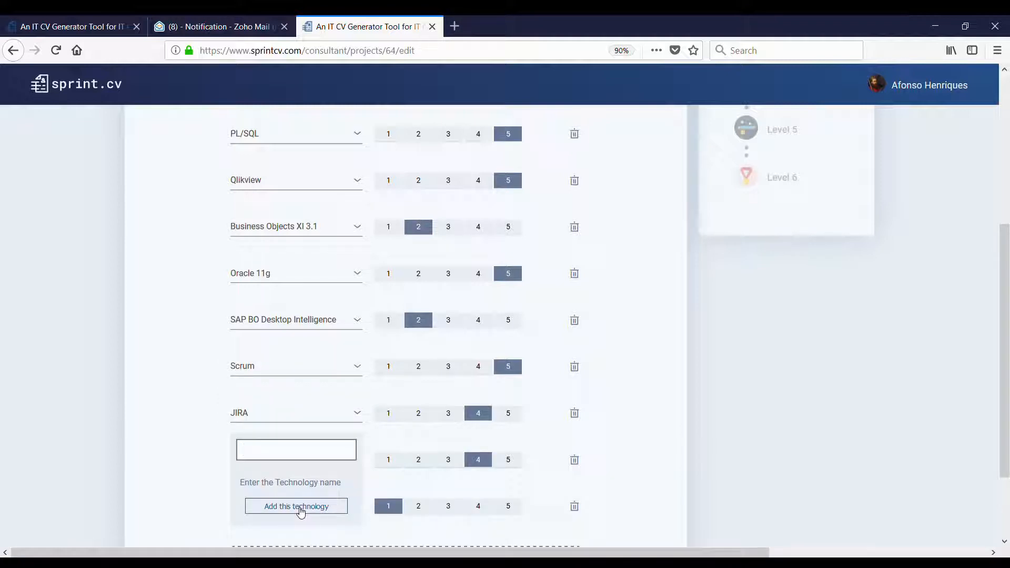
type("Geo")
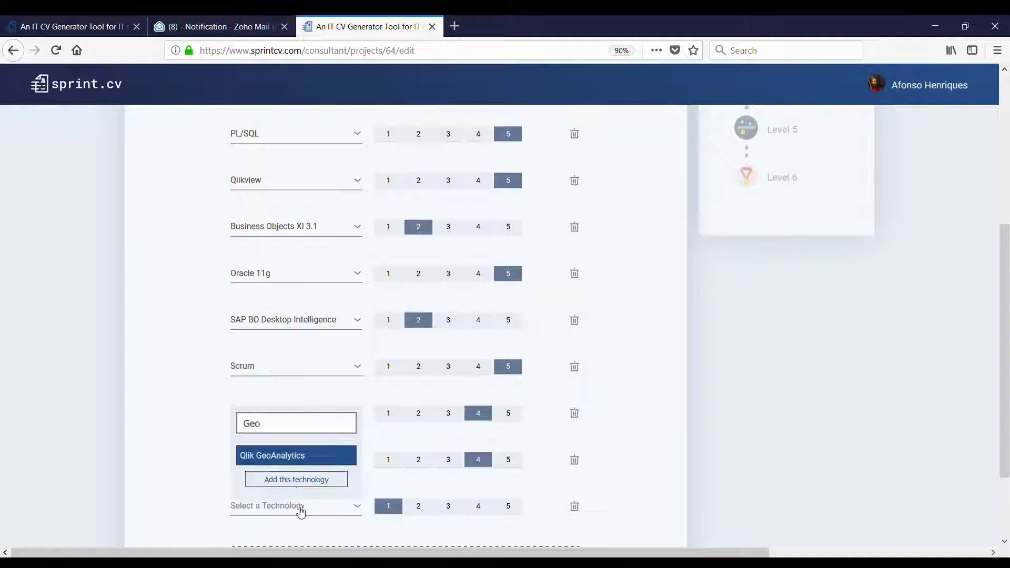
left_click(308, 457)
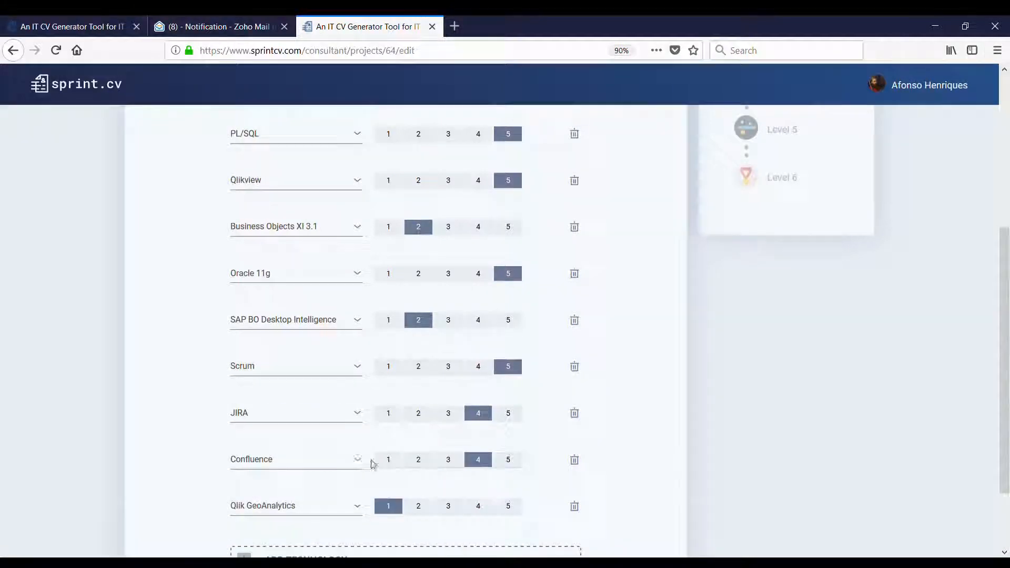
scroll(436, 410, "down", 2)
left_click(449, 413)
scroll(581, 410, "up", 7)
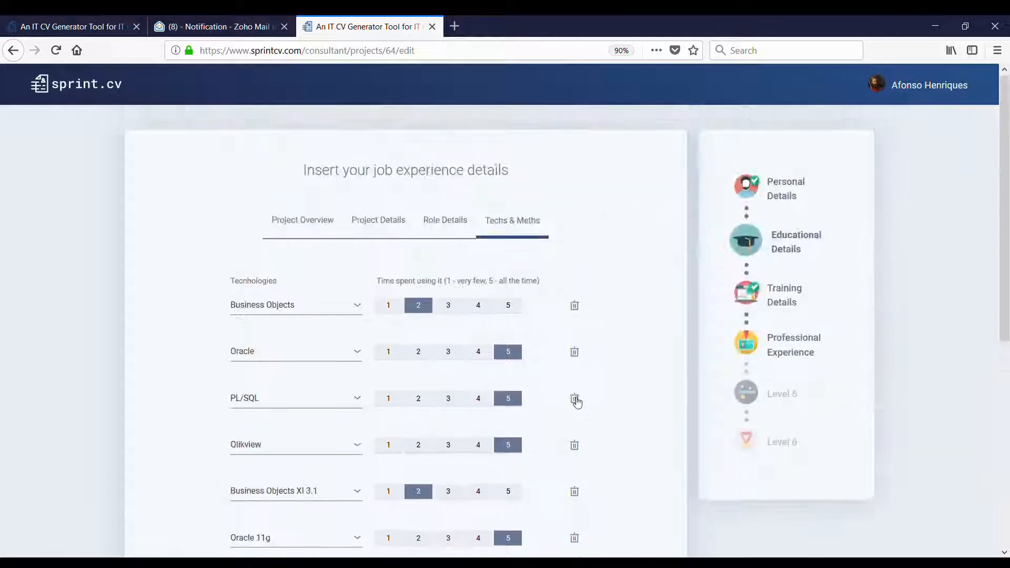
scroll(573, 374, "down", 7)
left_click(650, 532)
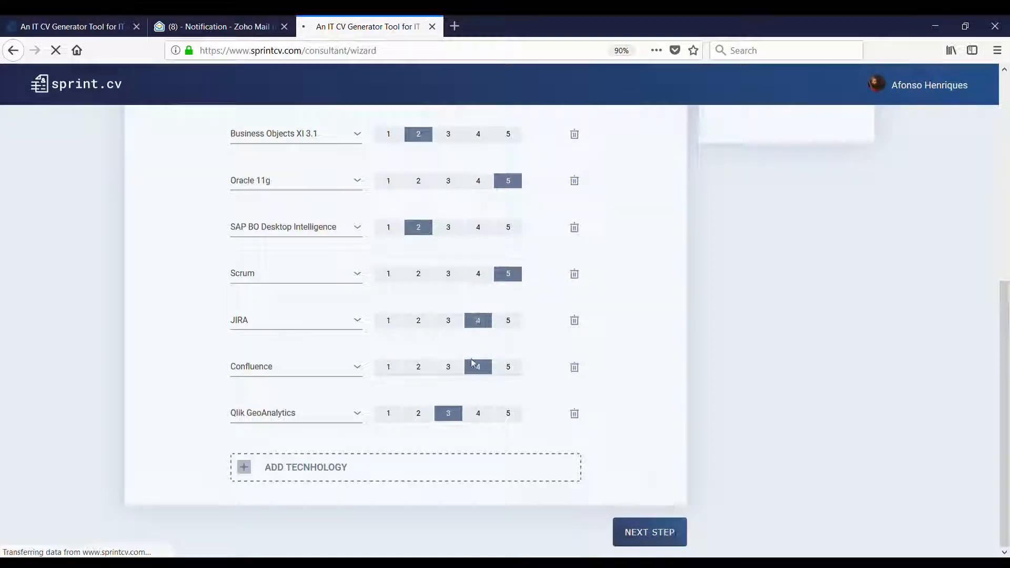
- Finish the experience list and go to the Skills & Evaluations step from the congratulations popup
scroll(593, 300, "down", 3)
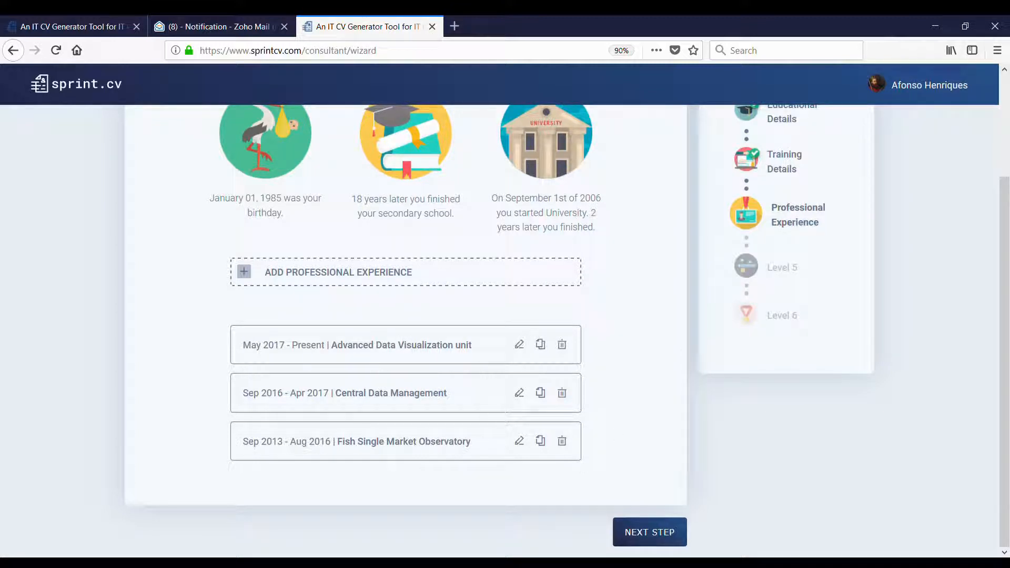
left_click(655, 540)
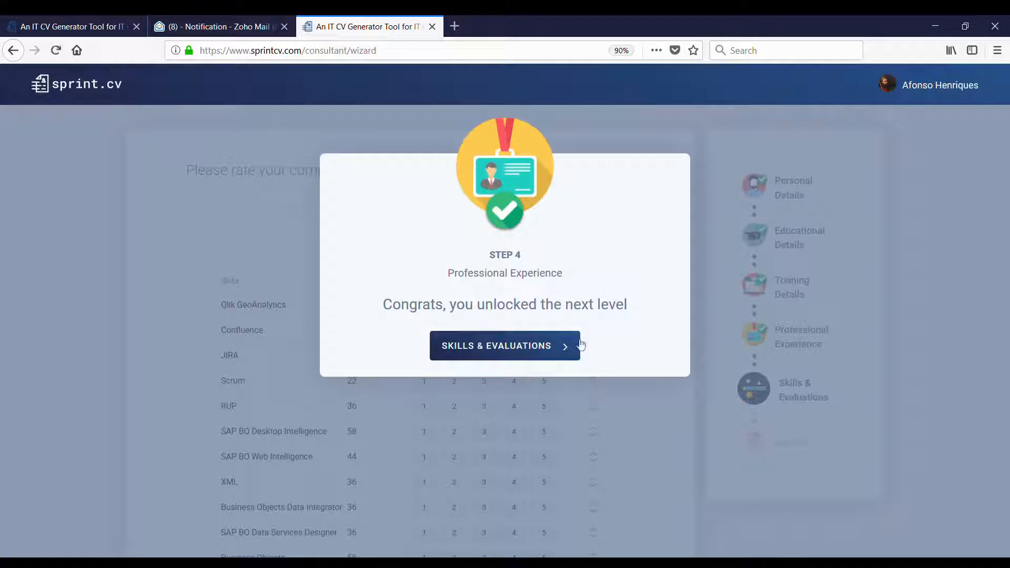
left_click(516, 353)
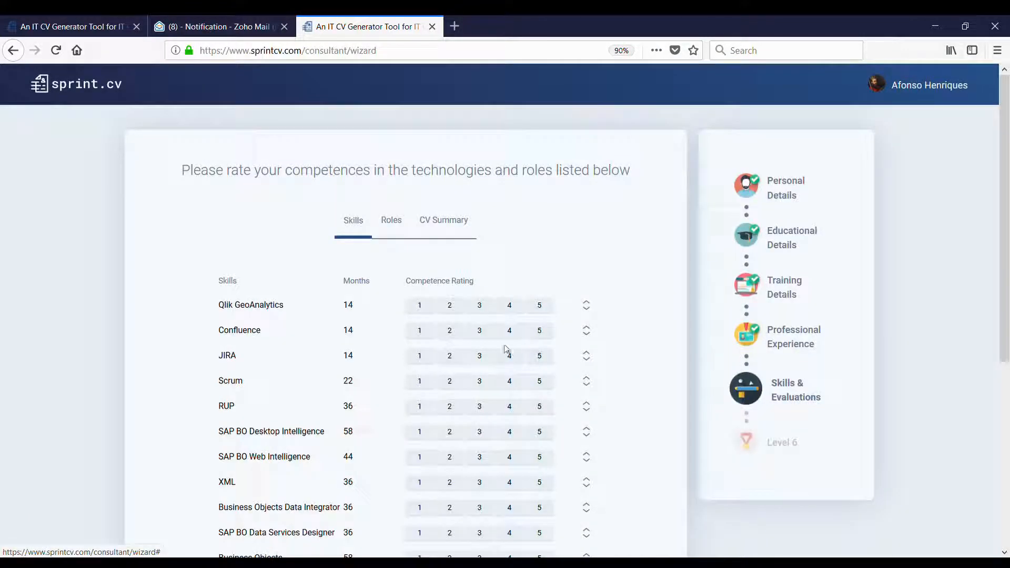
- Review the skills list, moving Confluence above Qlik GeoAnalytics and then back below it
scroll(581, 300, "down", 4)
scroll(580, 300, "down", 2)
scroll(547, 337, "up", 6)
scroll(339, 305, "down", 2)
scroll(343, 363, "down", 5)
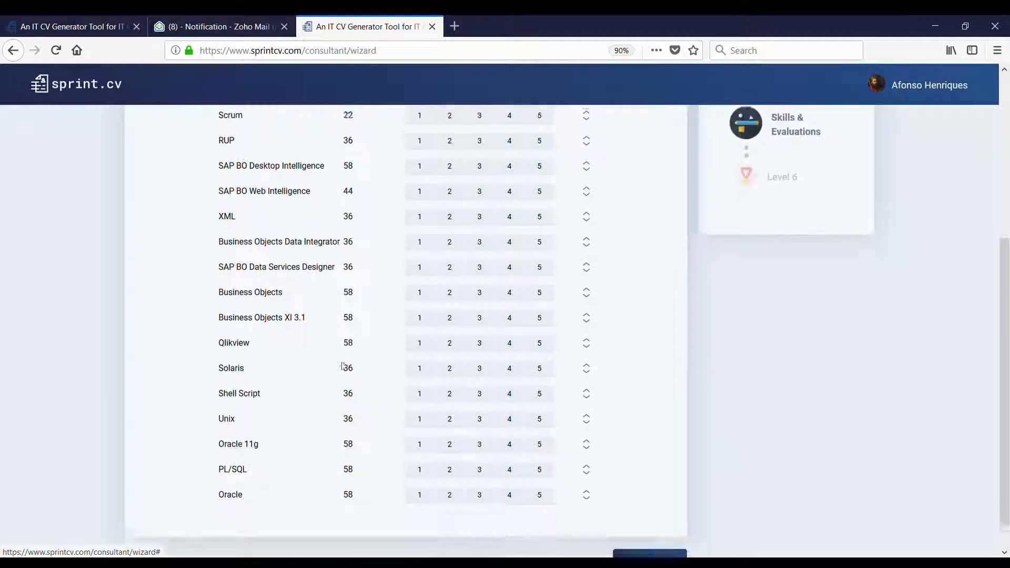
scroll(363, 416, "up", 2)
scroll(369, 368, "up", 3)
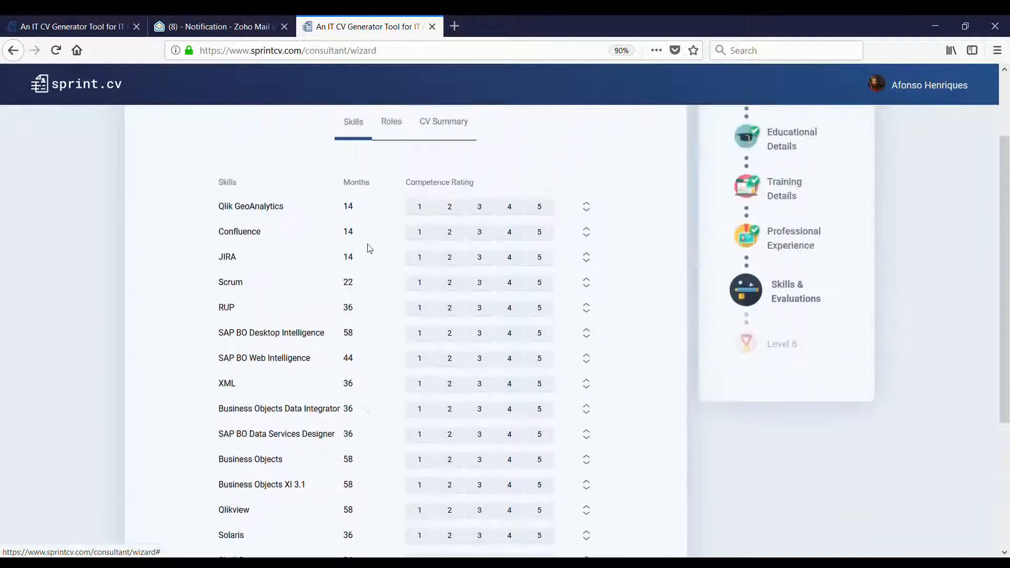
scroll(326, 248, "up", 2)
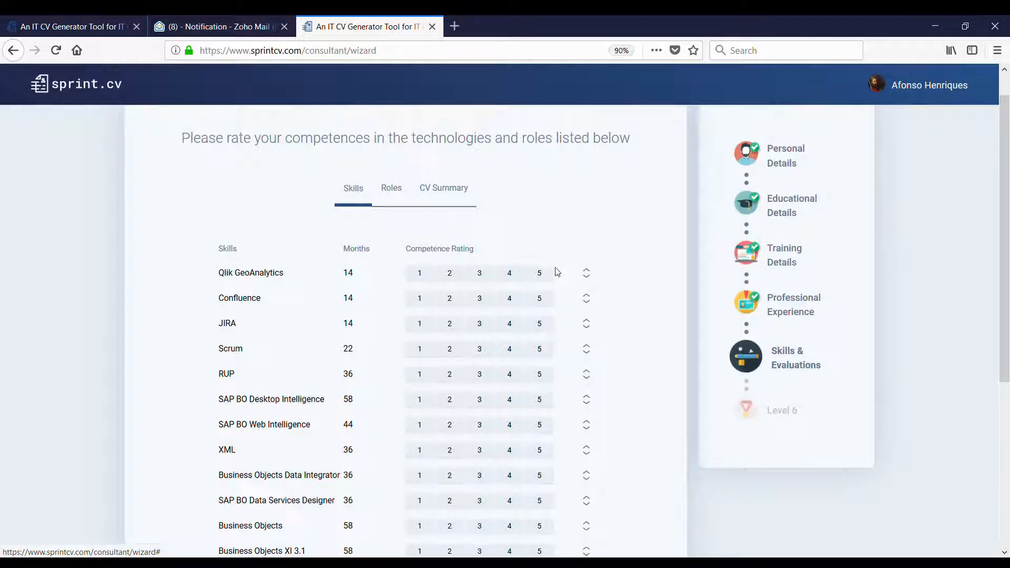
left_click(587, 297)
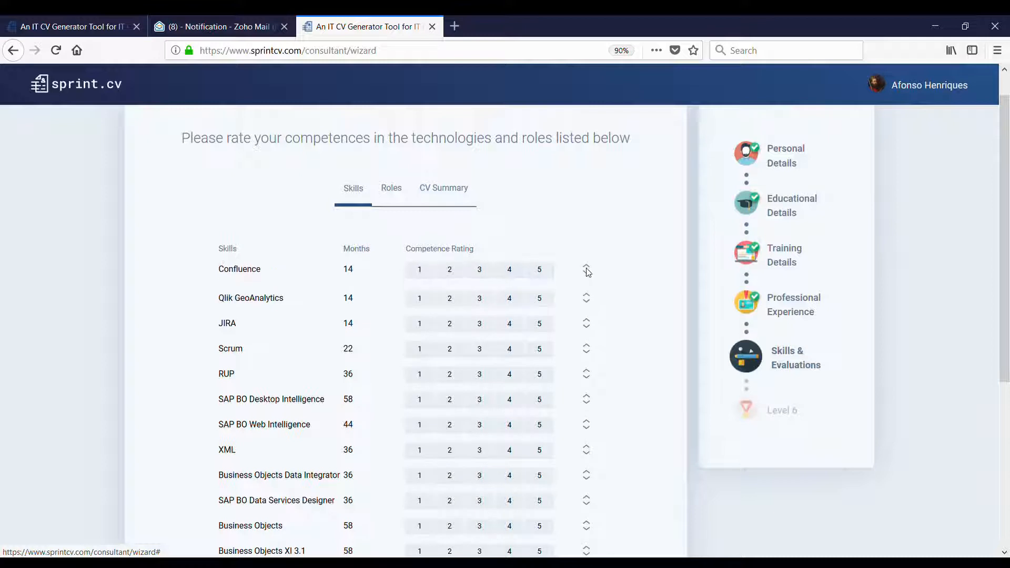
mouse_move(585, 279)
left_mouse_down()
mouse_move(580, 304)
mouse_move(589, 261)
mouse_move(585, 307)
mouse_move(588, 292)
left_mouse_up()
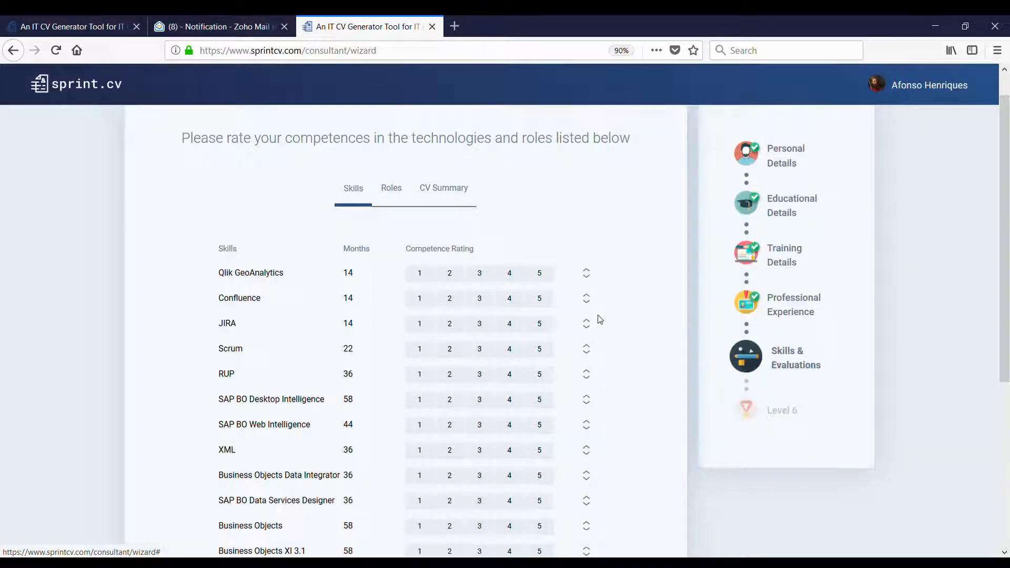
scroll(589, 318, "down", 2)
scroll(567, 351, "up", 2)
- Rate Qlik GeoAnalytics 2, Confluence 3, JIRA 3, Scrum 4, RUP 4 and Oracle 4
left_click(452, 276)
left_click(478, 304)
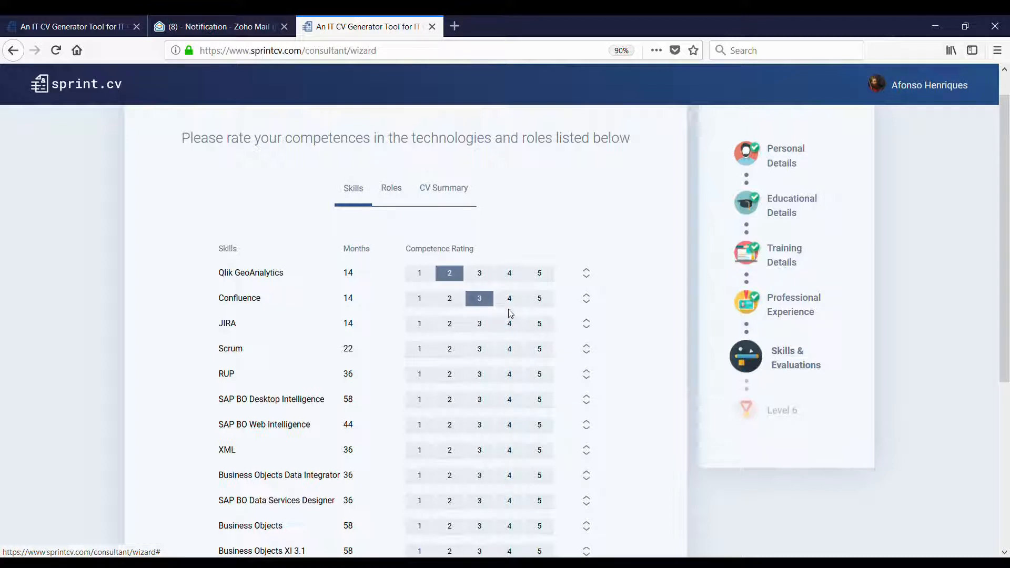
left_click(486, 327)
scroll(485, 332, "down", 2)
left_click(511, 284)
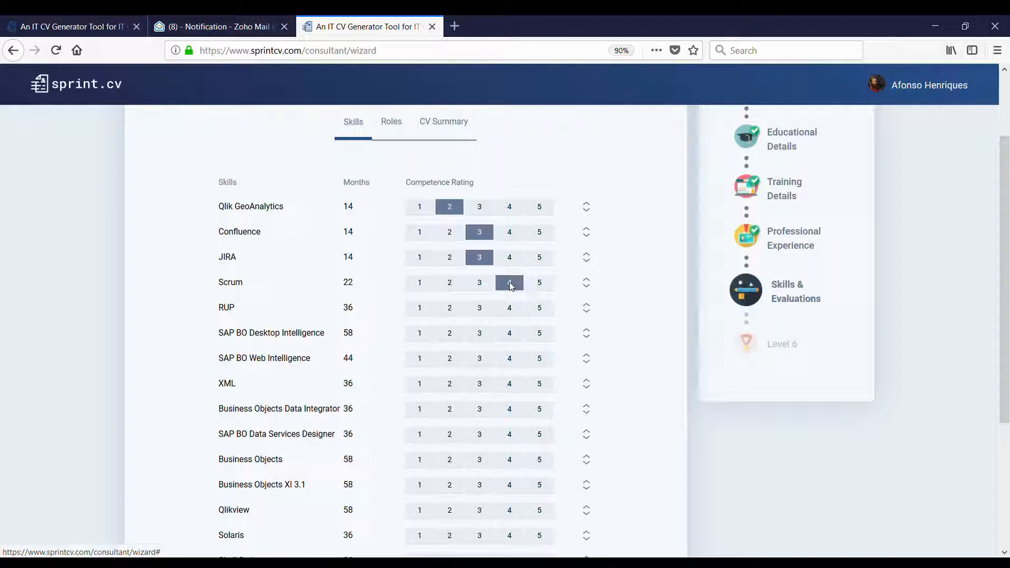
left_click(513, 310)
scroll(534, 330, "down", 2)
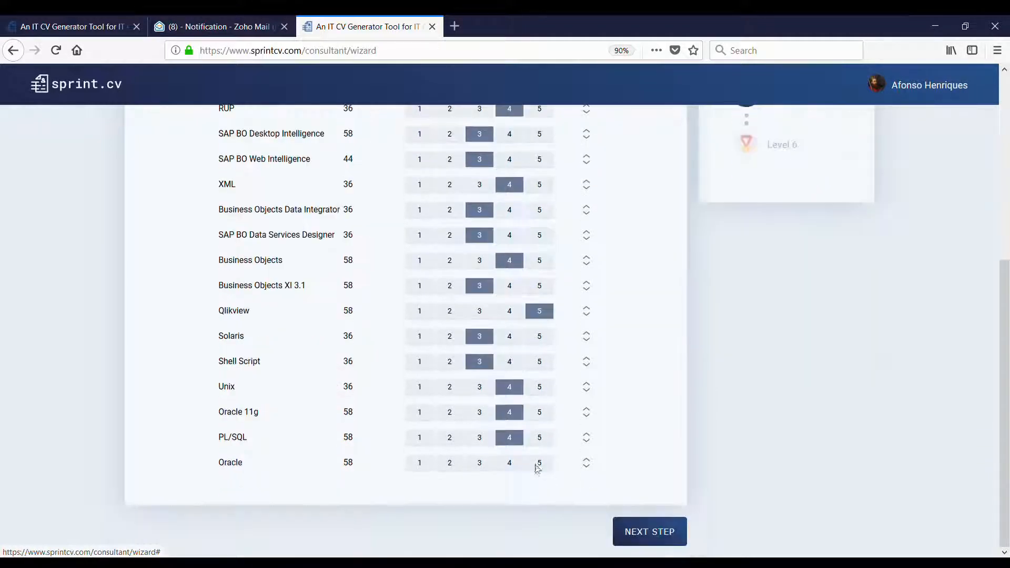
left_click(538, 469)
left_click(509, 466)
scroll(601, 461, "up", 6)
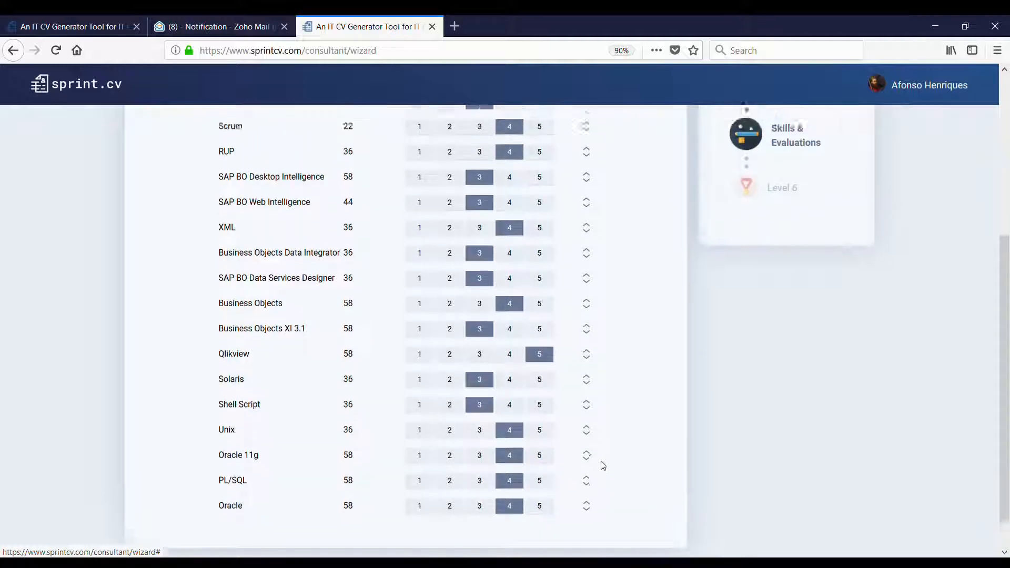
- Move Qlikview higher and bring Oracle 11g up below Qlik GeoAnalytics
scroll(599, 421, "down", 4)
scroll(597, 359, "up", 4)
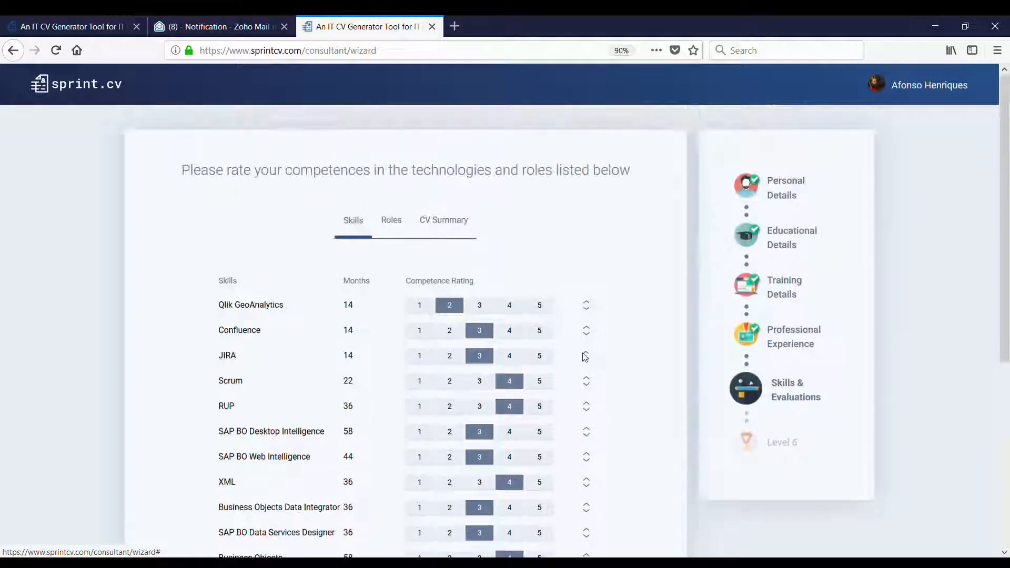
scroll(584, 347, "down", 3)
scroll(590, 305, "down", 4)
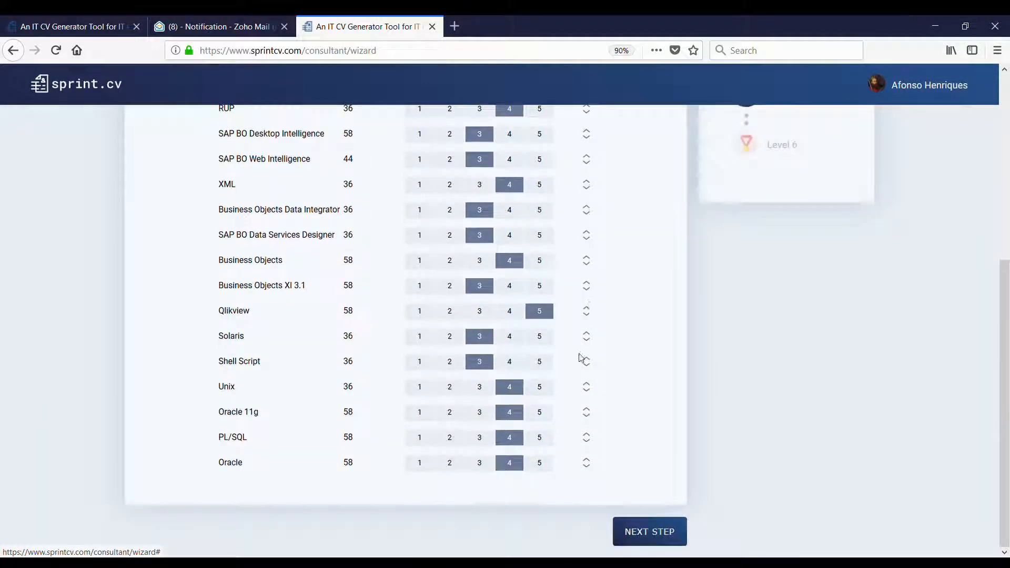
scroll(583, 358, "up", 3)
scroll(586, 358, "up", 4)
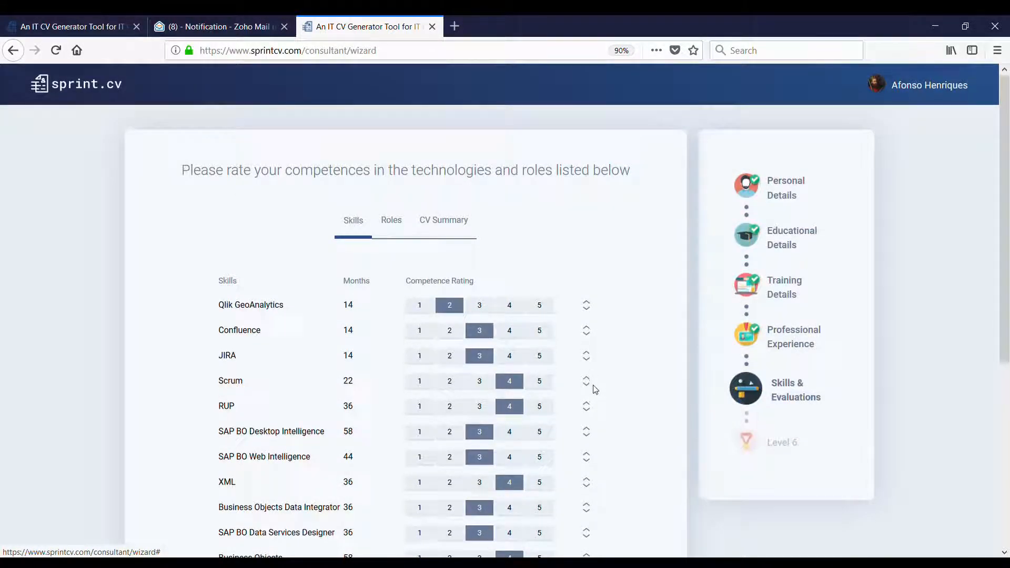
scroll(589, 384, "down", 7)
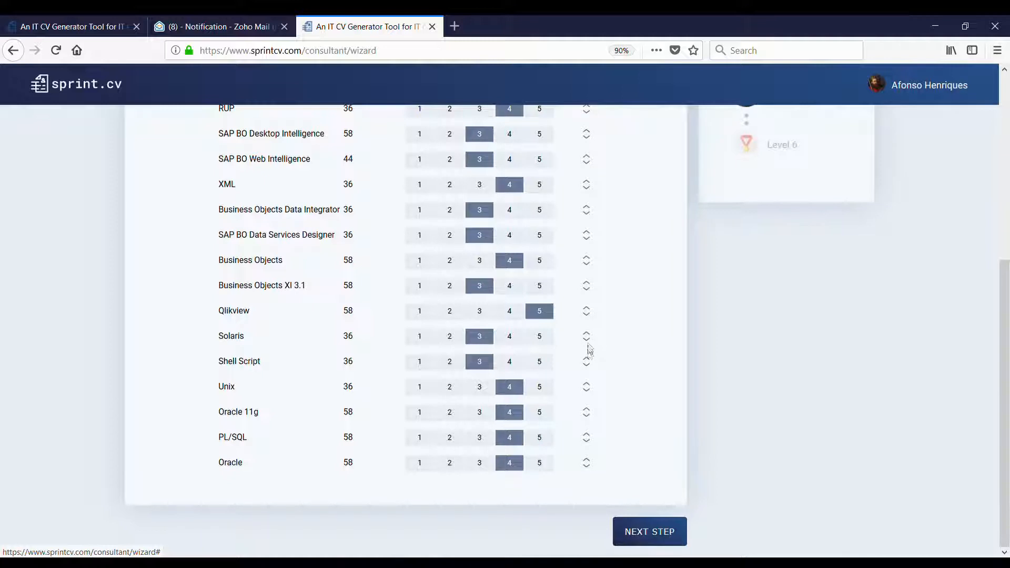
left_click_drag(587, 311, 586, 273)
scroll(587, 350, "down", 2)
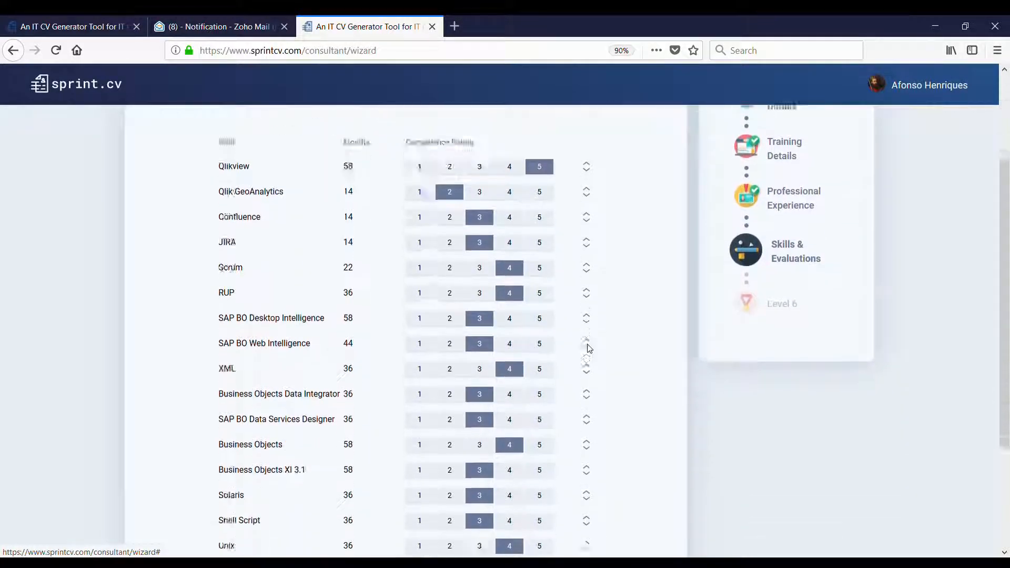
scroll(589, 348, "down", 3)
left_click_drag(594, 414, 583, 347)
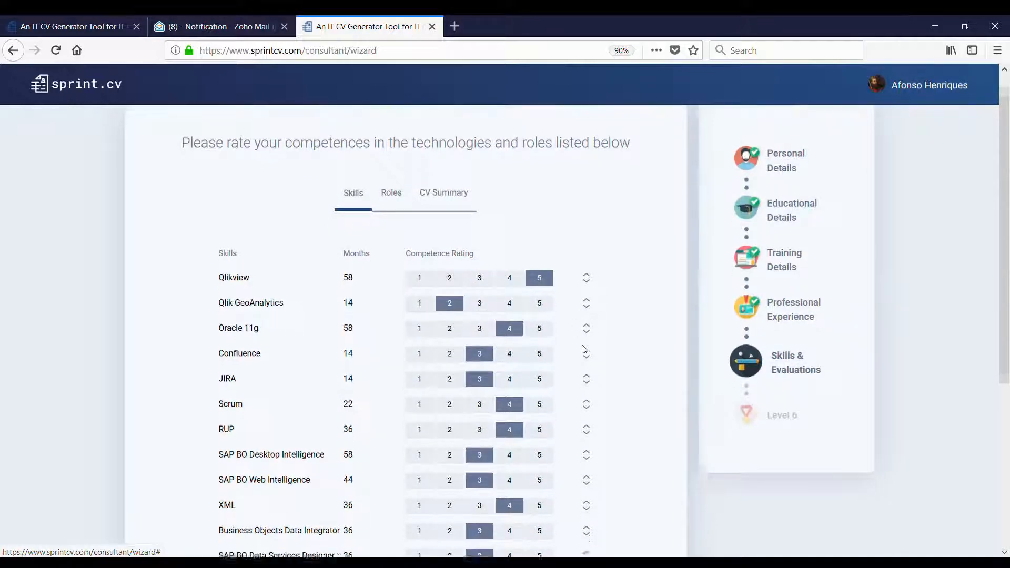
- Drag PL/SQL and Oracle up near the top of the skills list
scroll(583, 347, "down", 1)
scroll(587, 352, "down", 4)
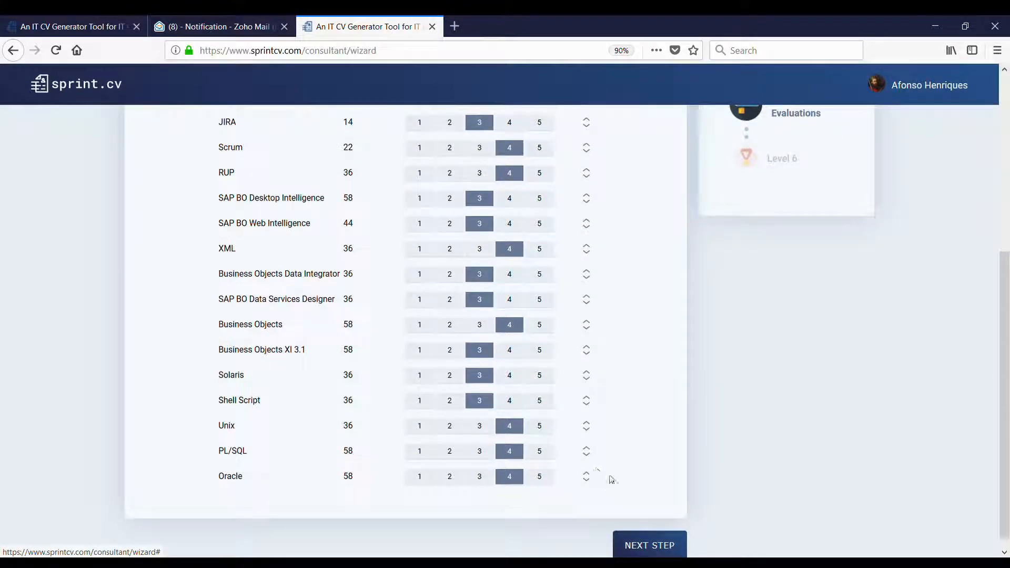
left_click_drag(590, 451, 586, 354)
scroll(597, 409, "up", 6)
scroll(584, 368, "down", 5)
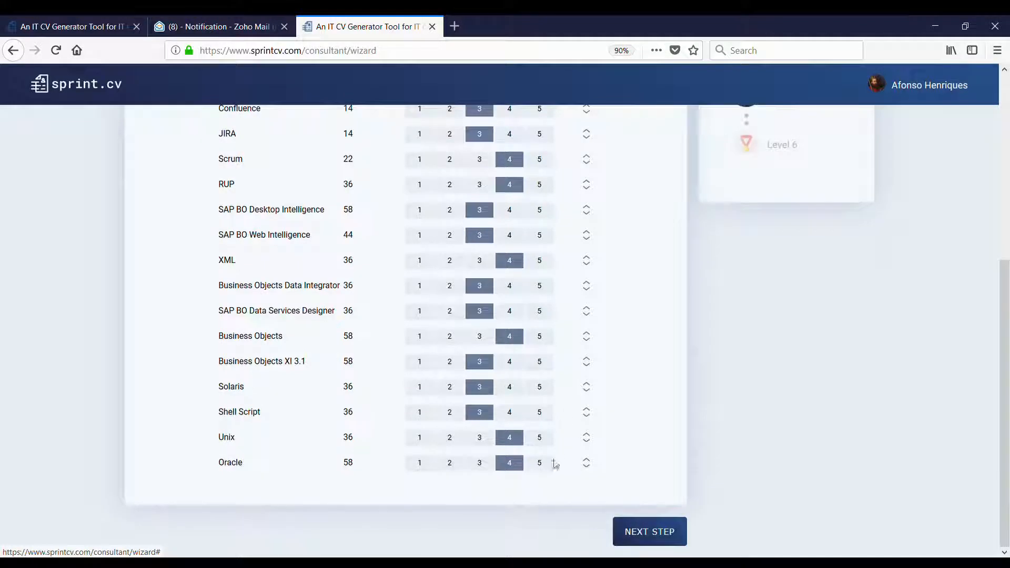
left_click_drag(586, 463, 600, 317)
scroll(591, 410, "up", 5)
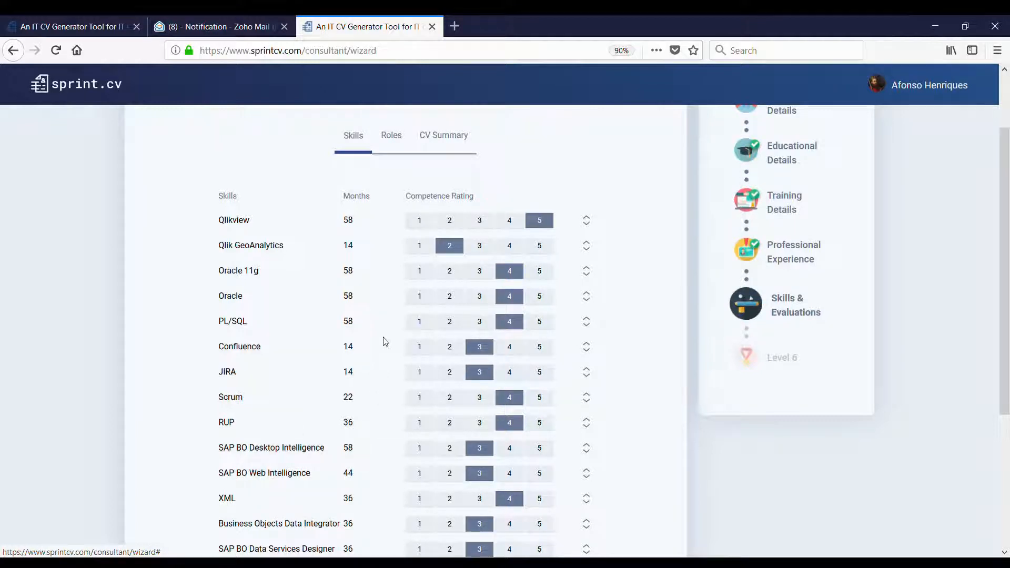
scroll(386, 341, "down", 4)
scroll(392, 340, "up", 1)
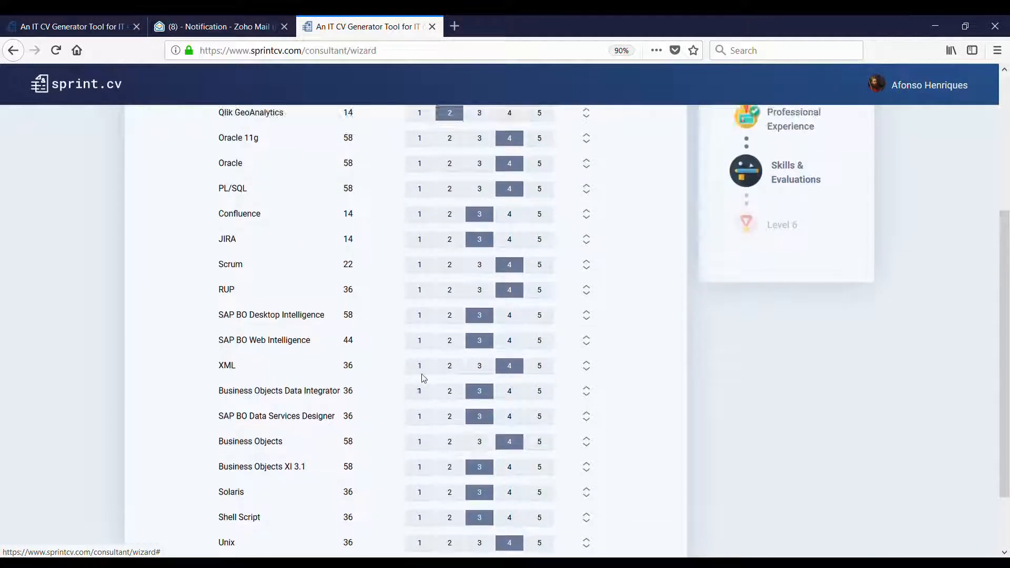
scroll(421, 373, "down", 2)
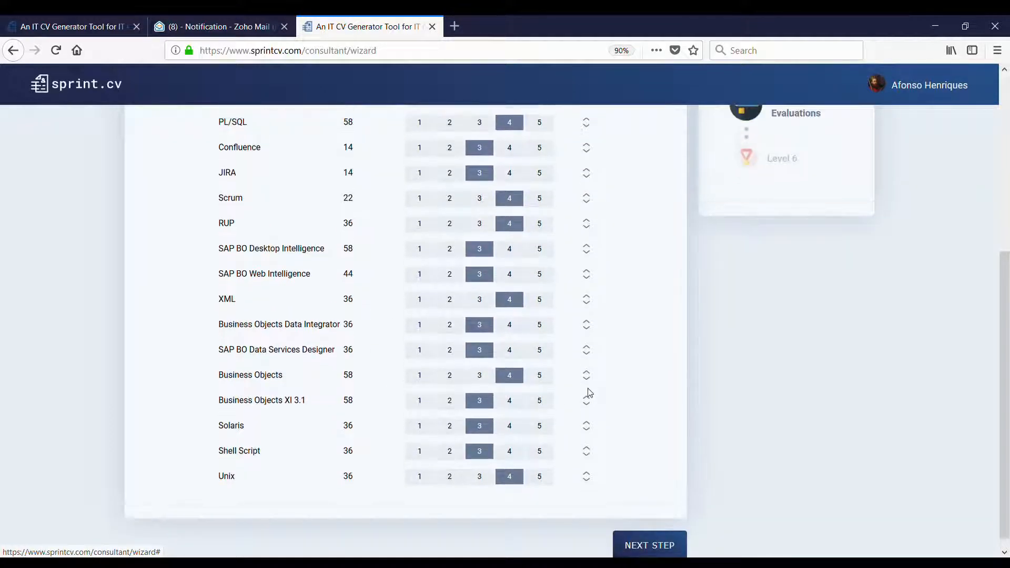
left_click_drag(587, 400, 562, 364)
scroll(586, 379, "up", 4)
scroll(573, 371, "down", 4)
- Rate Developer and Analyst at 5 and move them to the top of the roles
left_click(648, 530)
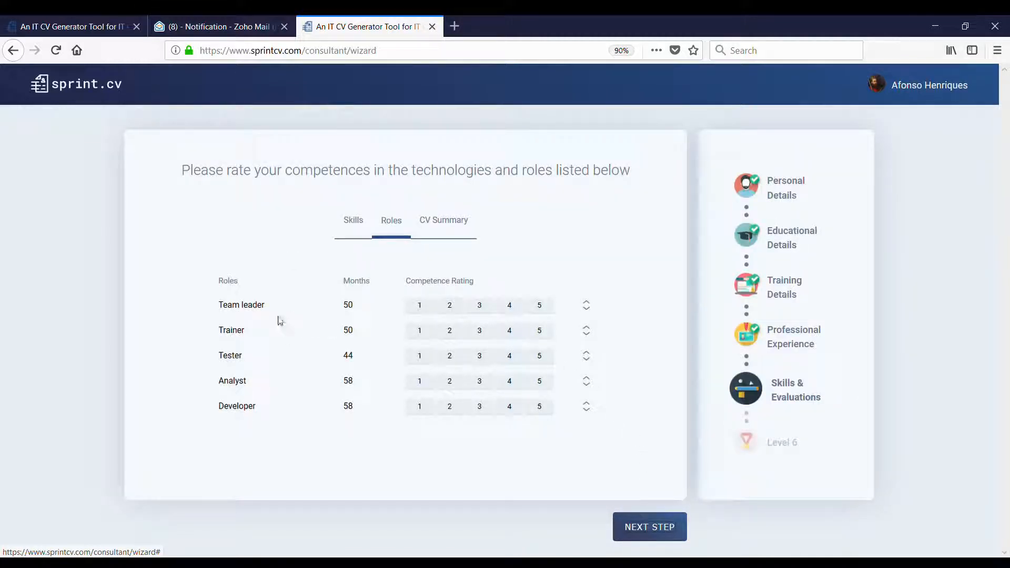
left_click(540, 408)
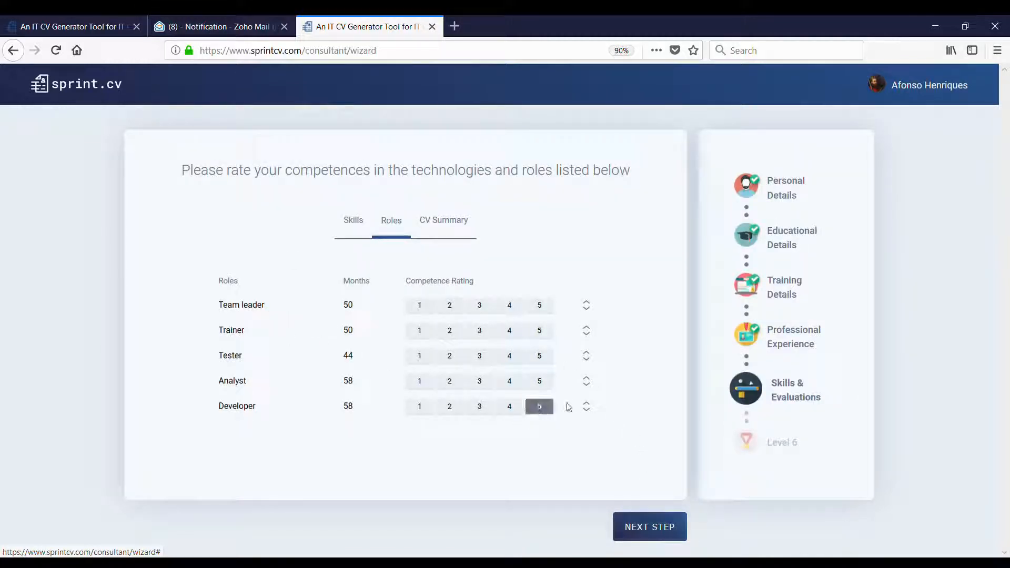
left_click_drag(585, 407, 571, 307)
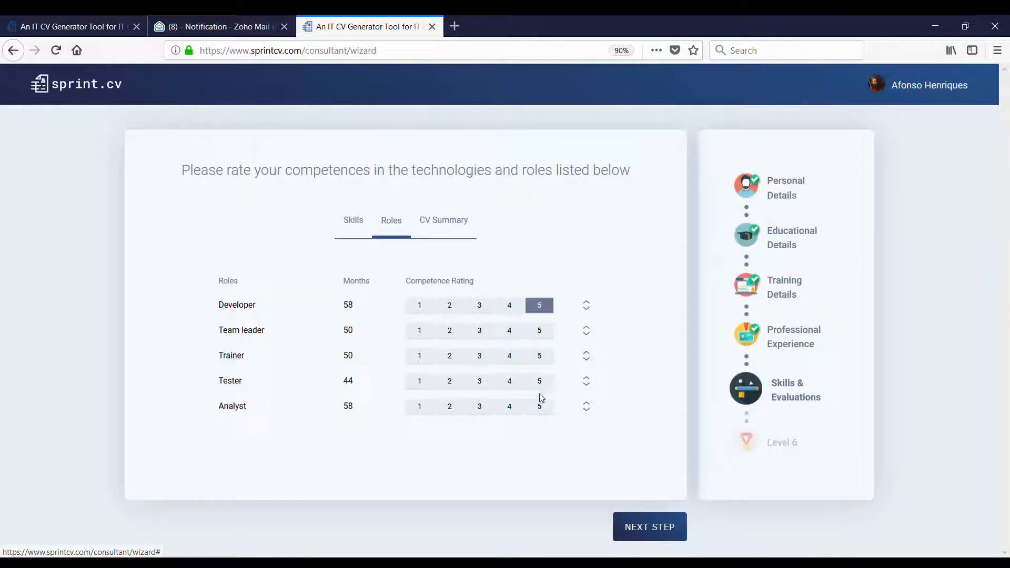
left_click(547, 408)
left_click_drag(585, 409, 582, 326)
- Rate Team leader, Trainer and Tester at 4, then continue to the CV summary
left_click(512, 359)
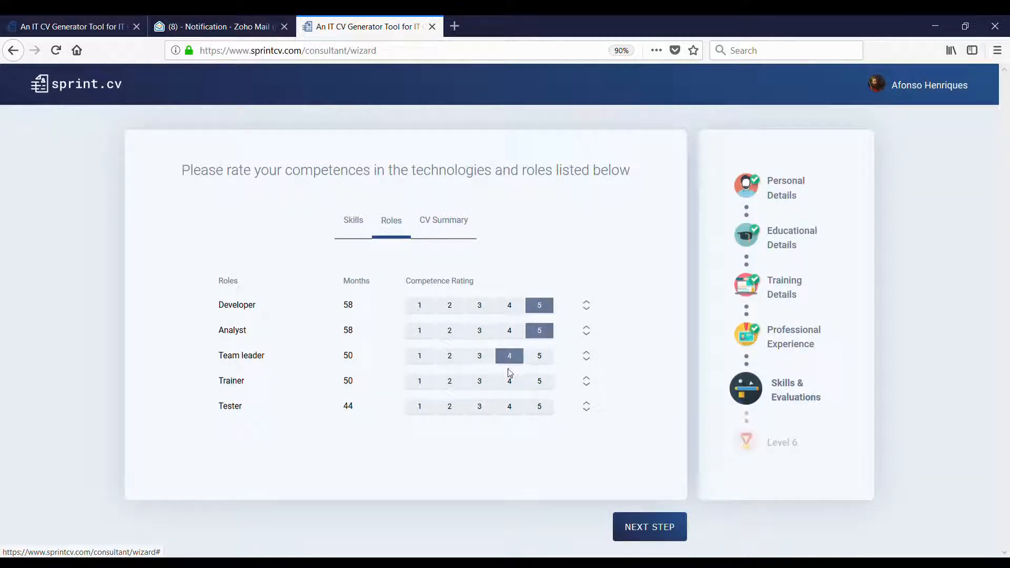
left_click(479, 384)
left_click(480, 403)
left_click(510, 386)
left_click(513, 405)
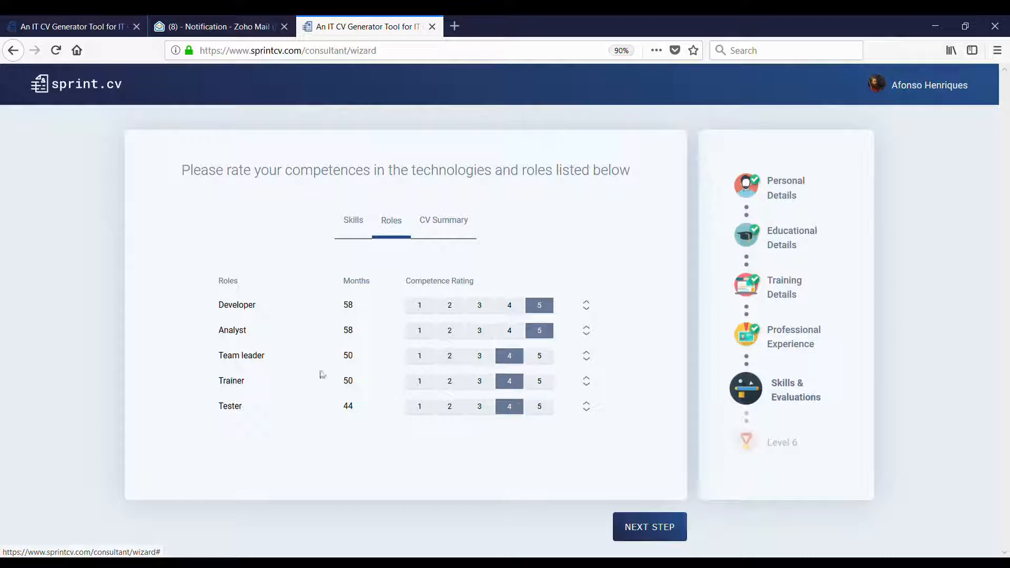
left_click(658, 529)
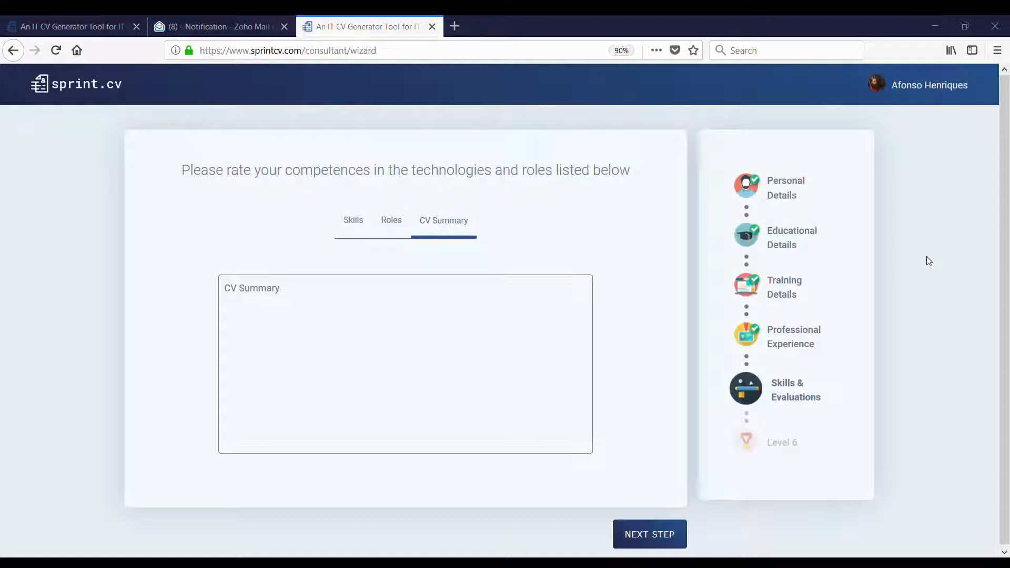
- Paste the prepared profile text into the empty CV summary
left_click(583, 353)
key("ctrl+v")
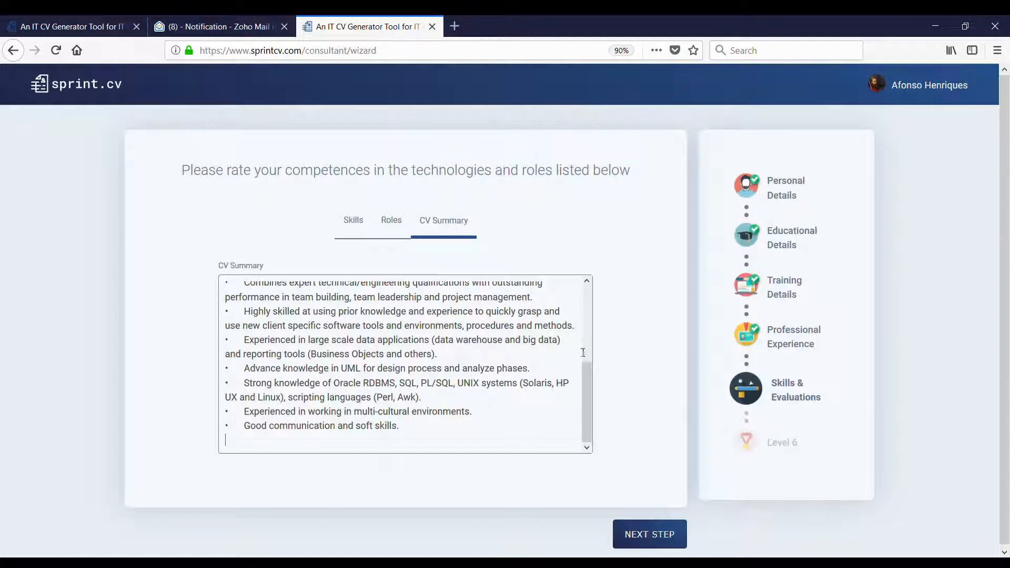
key("BackSpace")
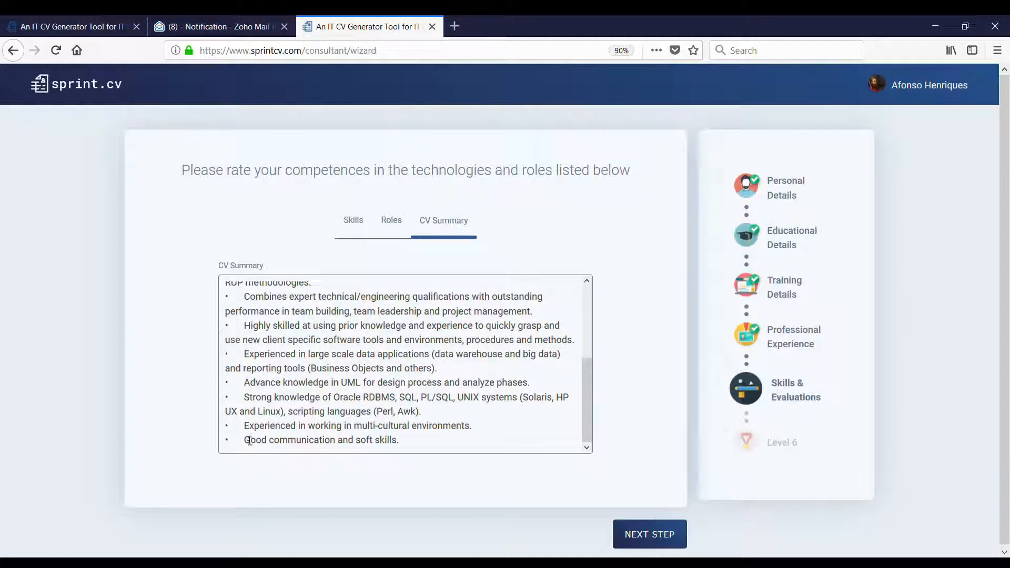
- Delete the bullets before the later summary points and save the Skills & Evaluations step
left_click(246, 440)
key("BackSpace")
key("BackSpace")
key("BackSpace")
key("BackSpace")
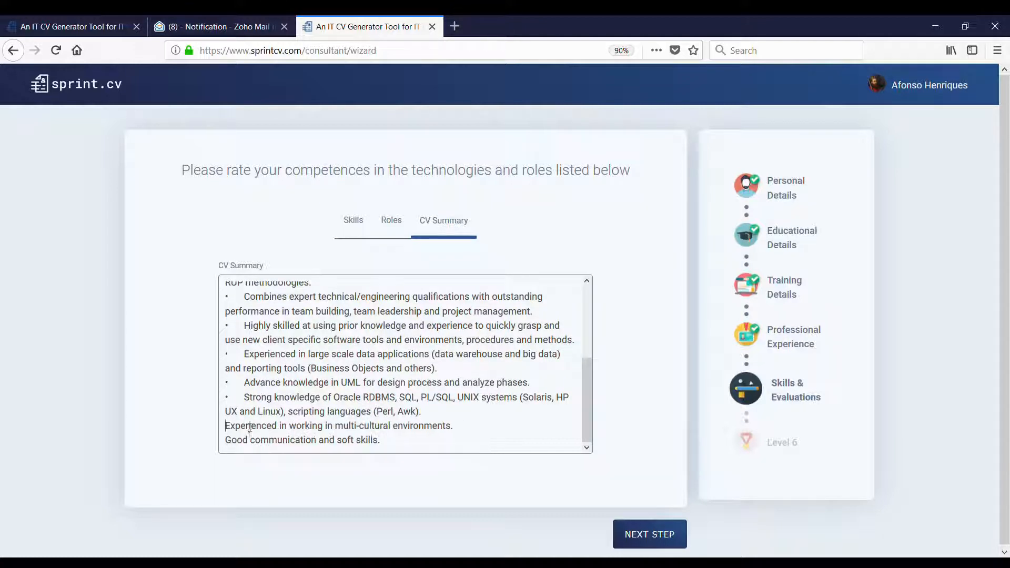
left_click(246, 398)
key("BackSpace")
key("BackSpace")
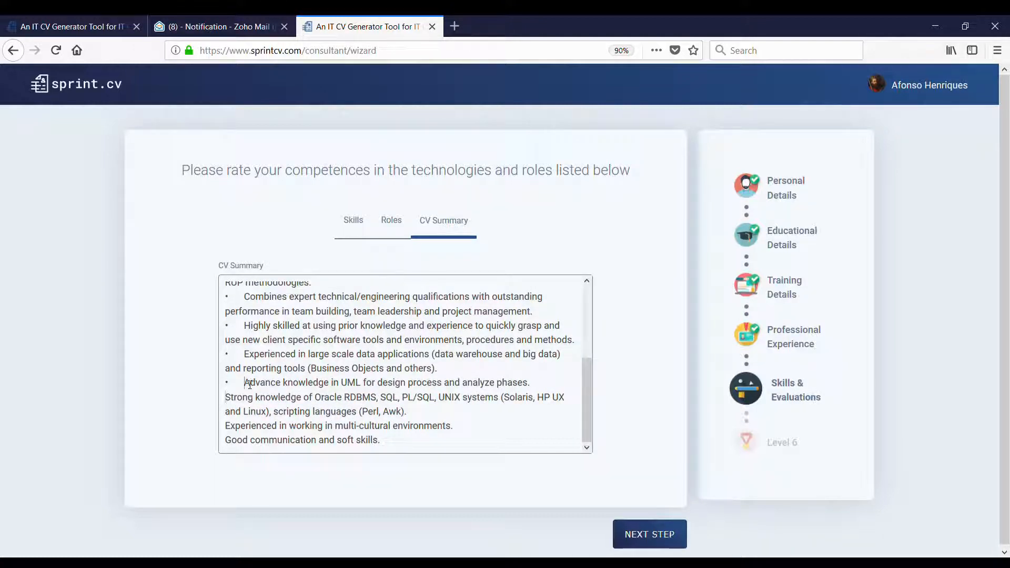
key("BackSpace")
key("BackSpace")
left_click(245, 355)
key("BackSpace")
key("BackSpace")
scroll(252, 379, "up", 2)
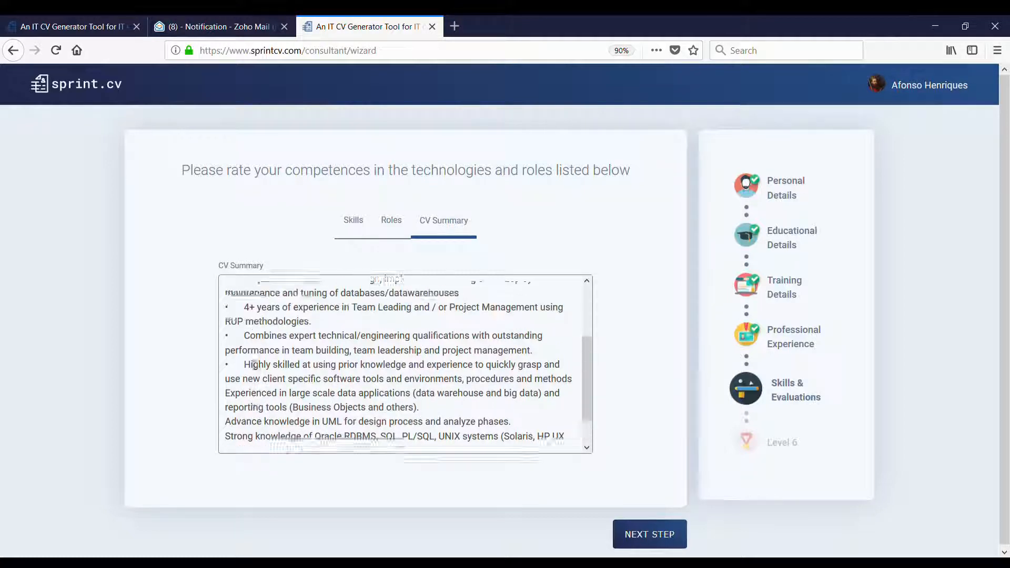
key("BackSpace")
key("BackSpace")
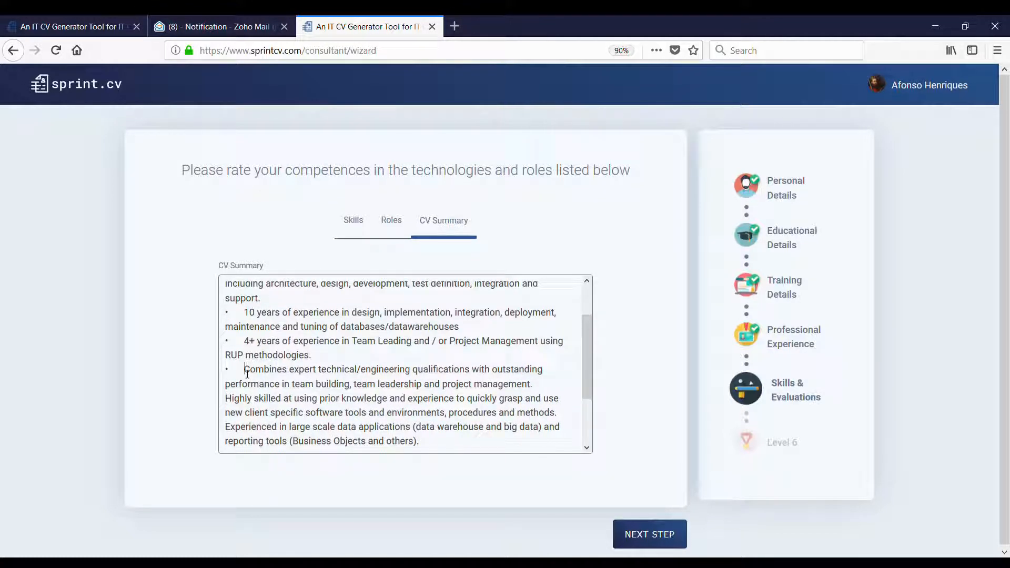
key("BackSpace")
key("BackSpace")
key("BackSpace")
key("BackSpace")
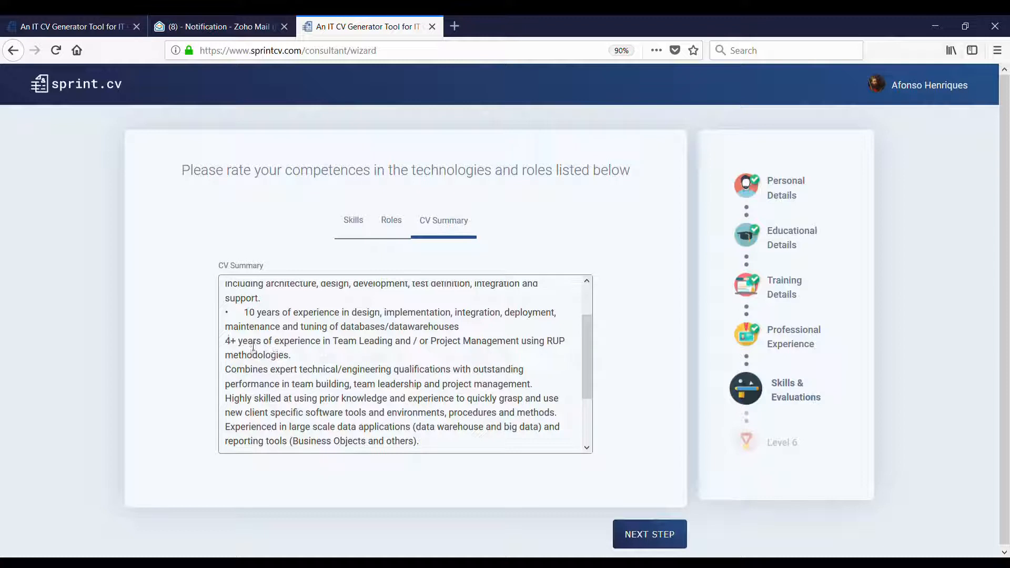
scroll(254, 358, "up", 2)
scroll(252, 363, "down", 3)
left_click(651, 534)
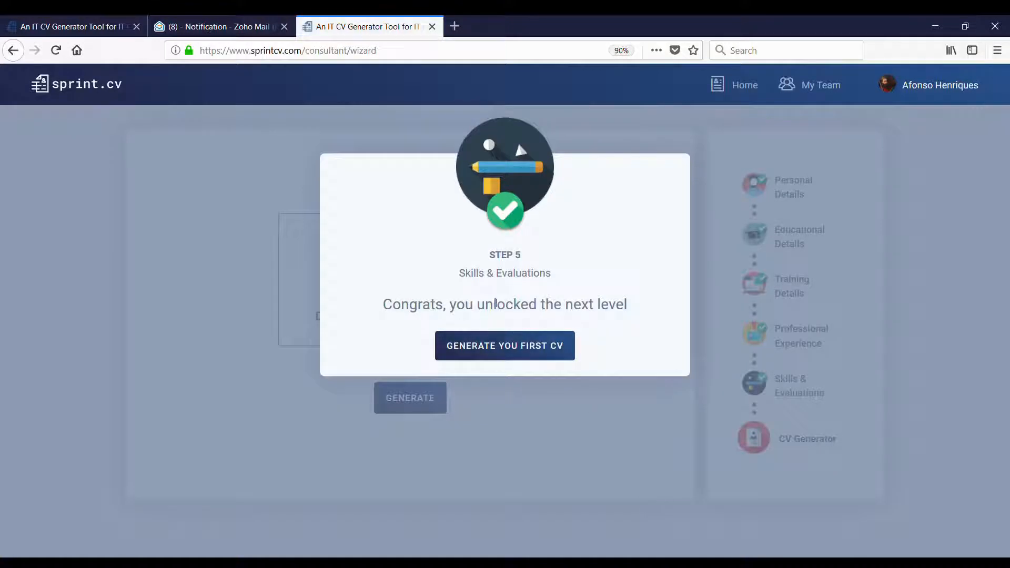
- Dismiss the congratulations popup and select the DESIS III template instead of Sprint CV
left_click(506, 347)
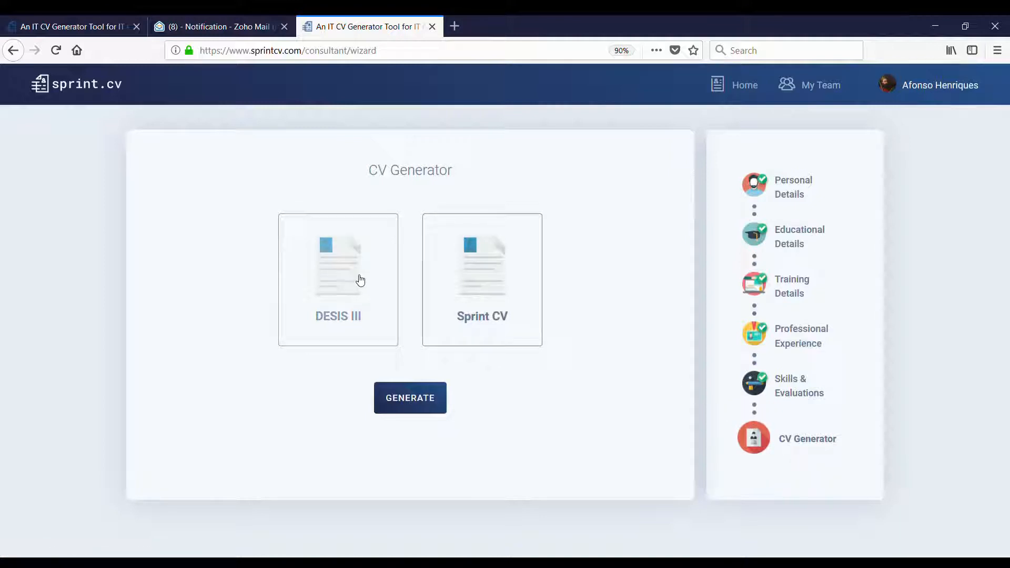
left_click(384, 284)
left_click(504, 267)
left_click(308, 276)
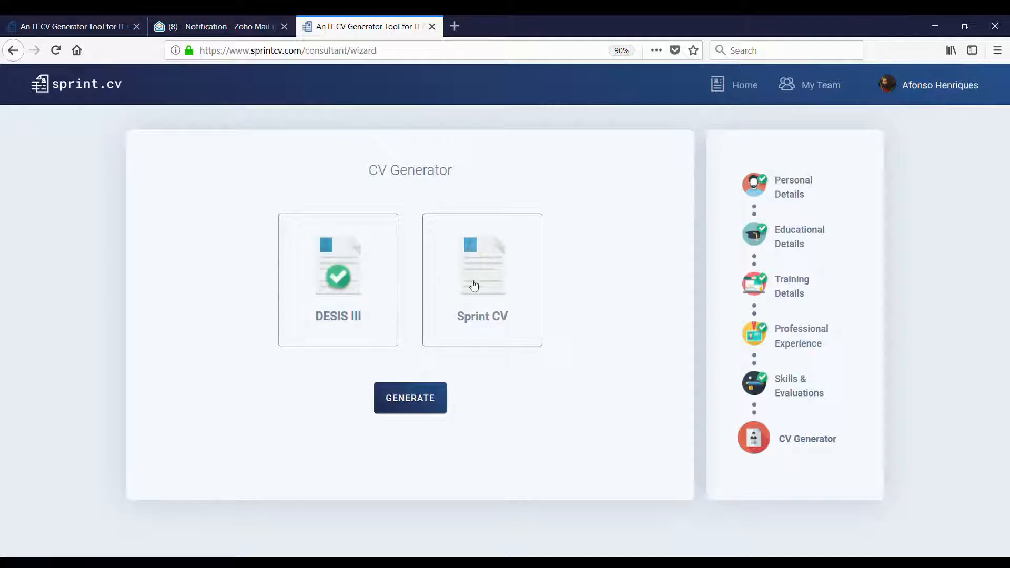
left_click(469, 280)
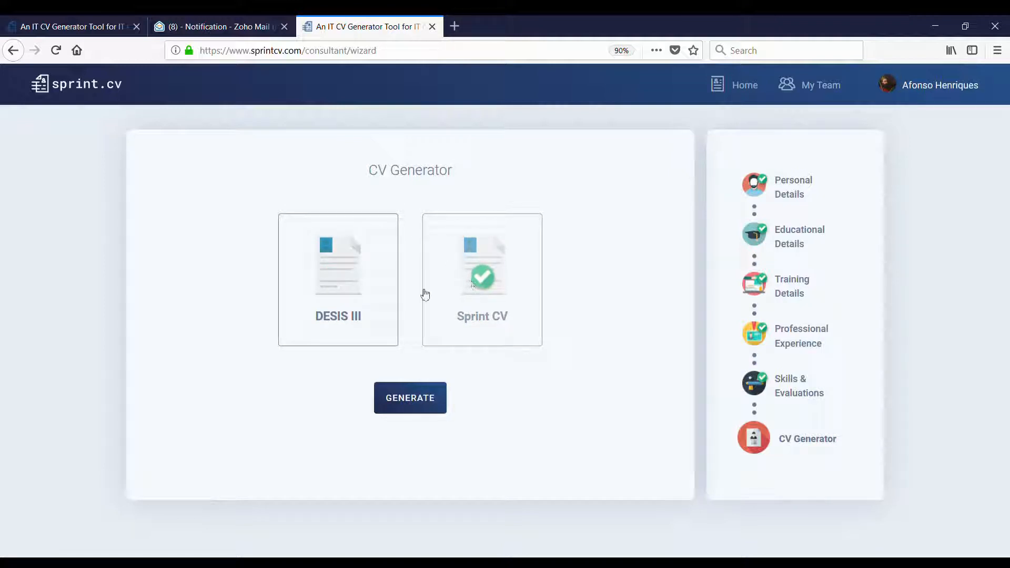
left_click(358, 286)
left_click(471, 273)
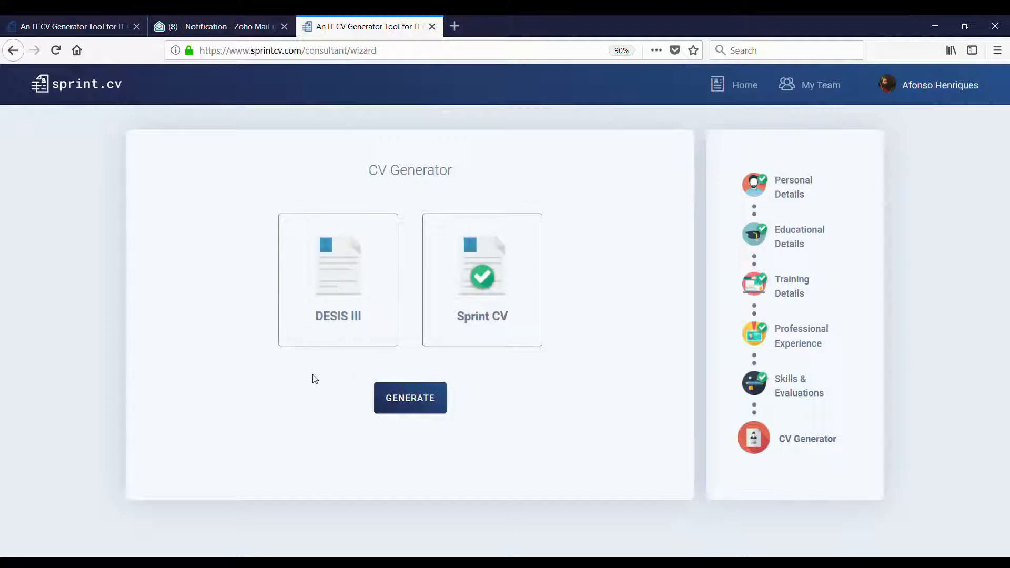
left_click(336, 305)
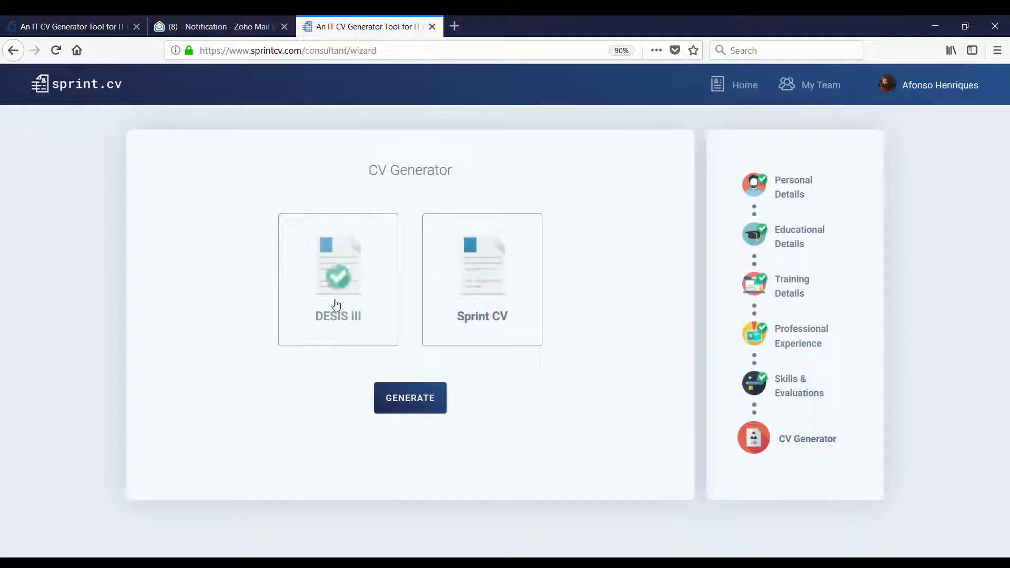
- Start a DESIS III CV with recruitment date 01/05/2017 and fill in the DESIS 3 start date
left_click(404, 403)
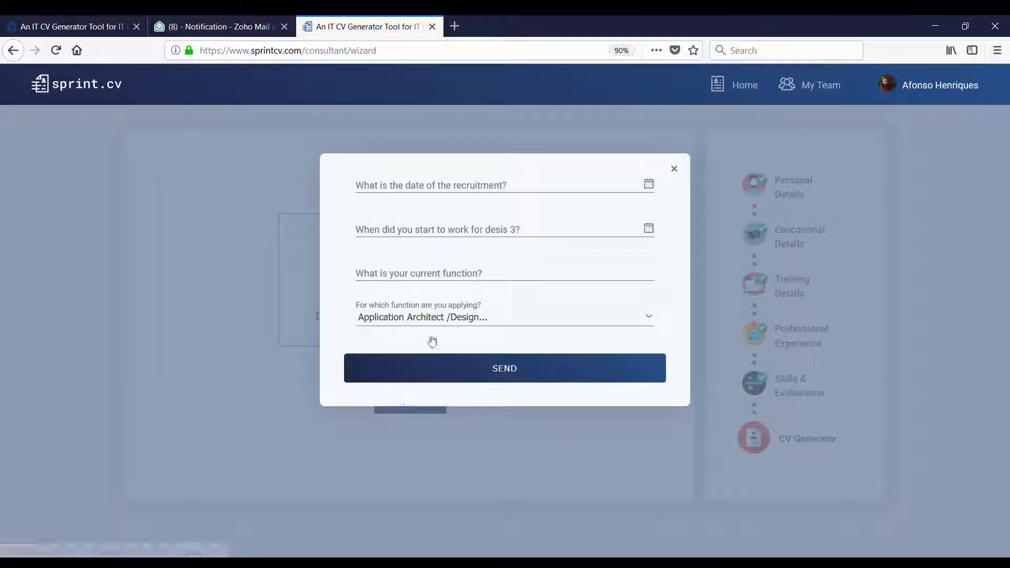
left_click(496, 195)
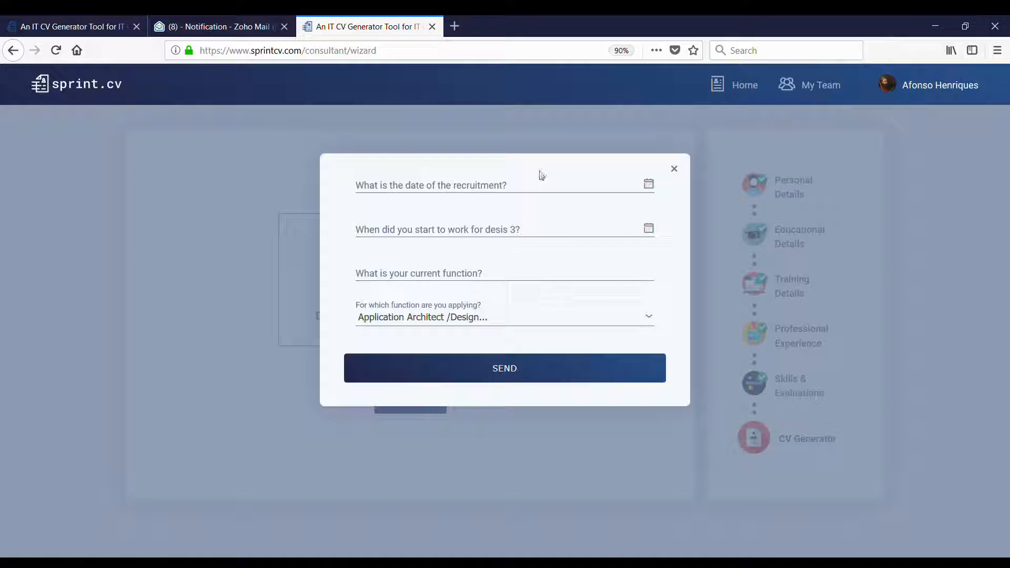
left_click(500, 186)
left_click(451, 188)
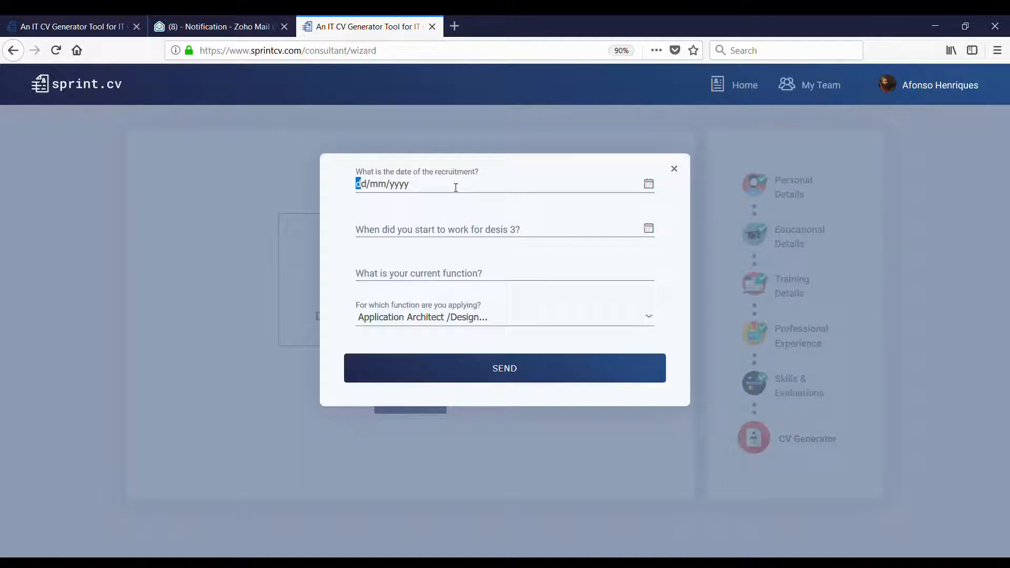
type("01/05/2017")
left_click(554, 228)
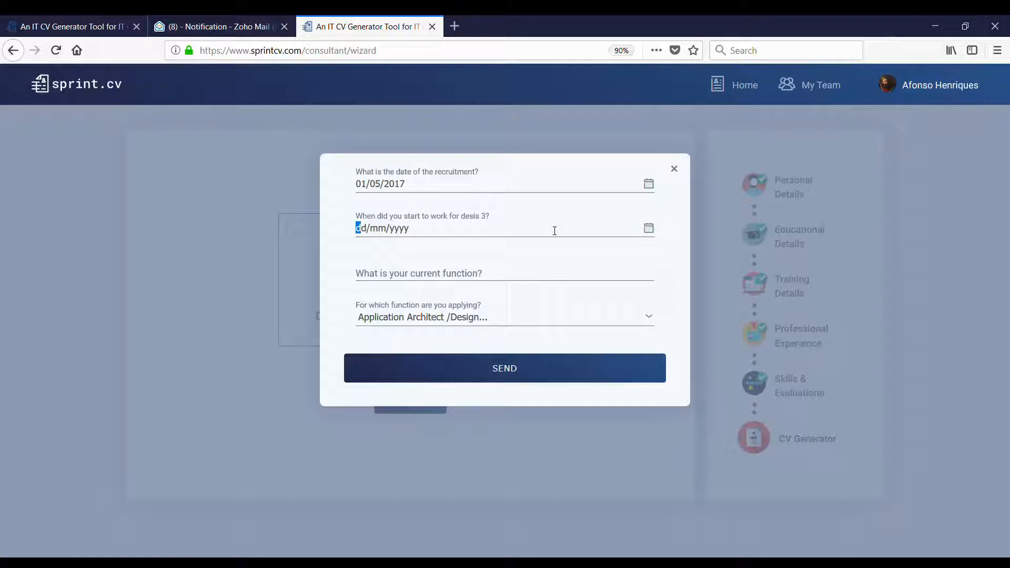
type("0")
type("10920")
type("1")
type("D")
- Enter current function 'Qlikview developer', choose Business Intelligence Analyst, and send the details
key("BackSpace")
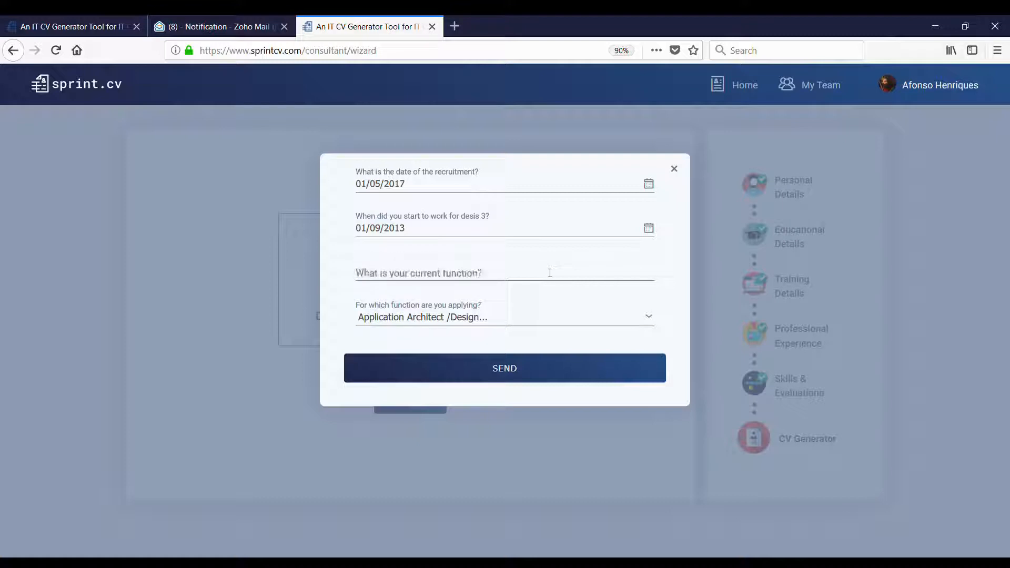
type("Q")
key("BackSpace")
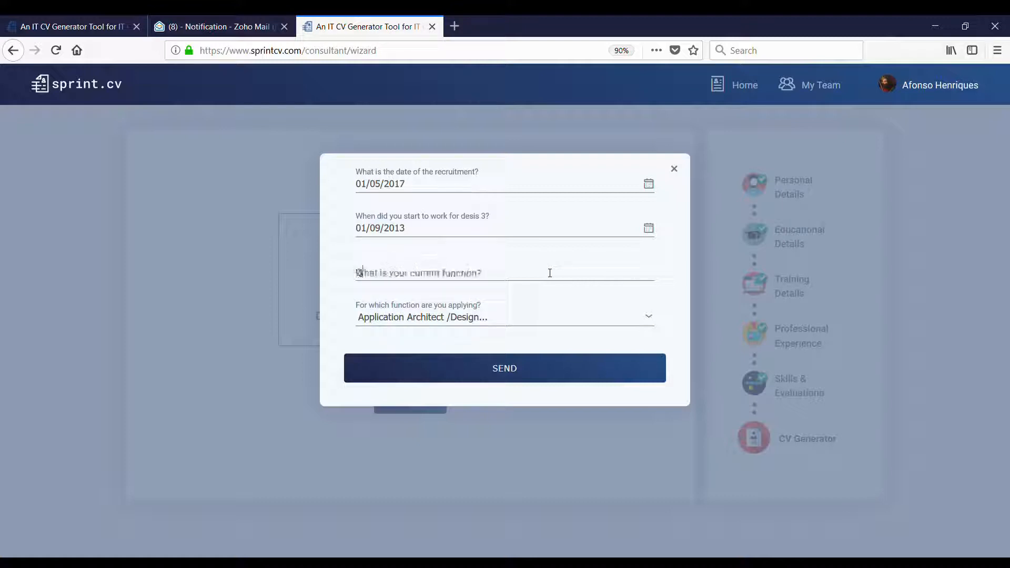
type("Qlikvie")
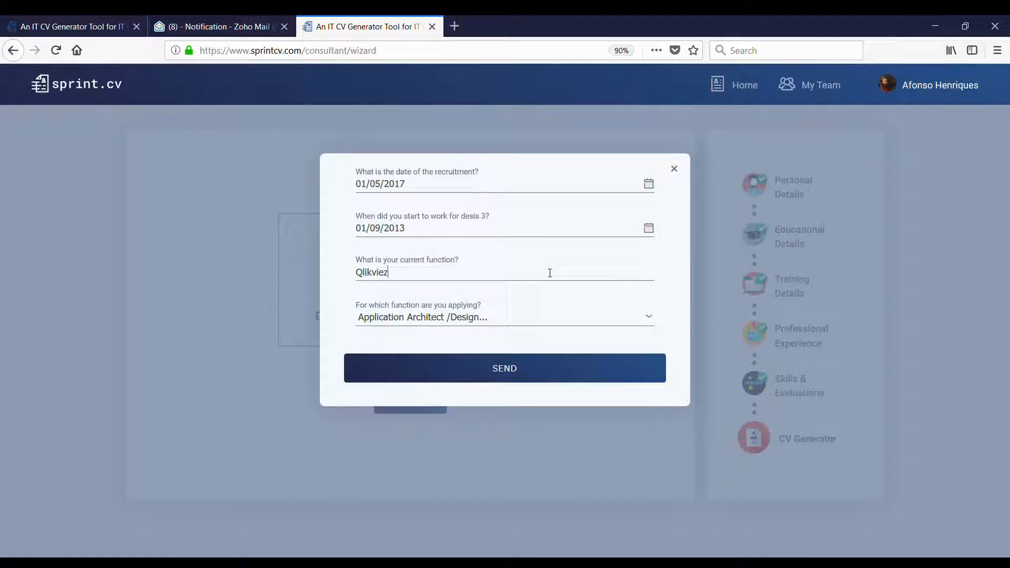
type("w developer")
left_click(502, 319)
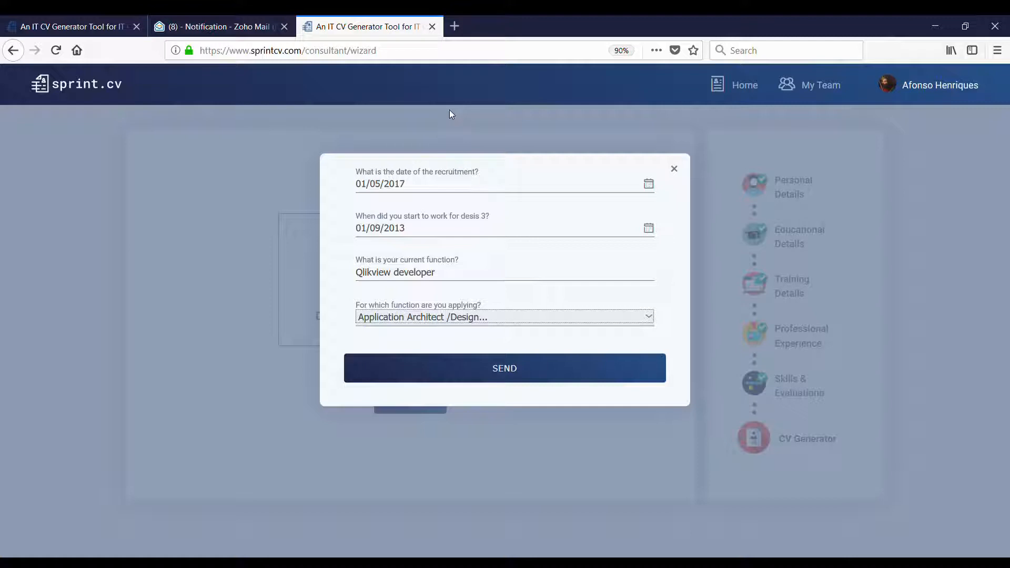
key("Down")
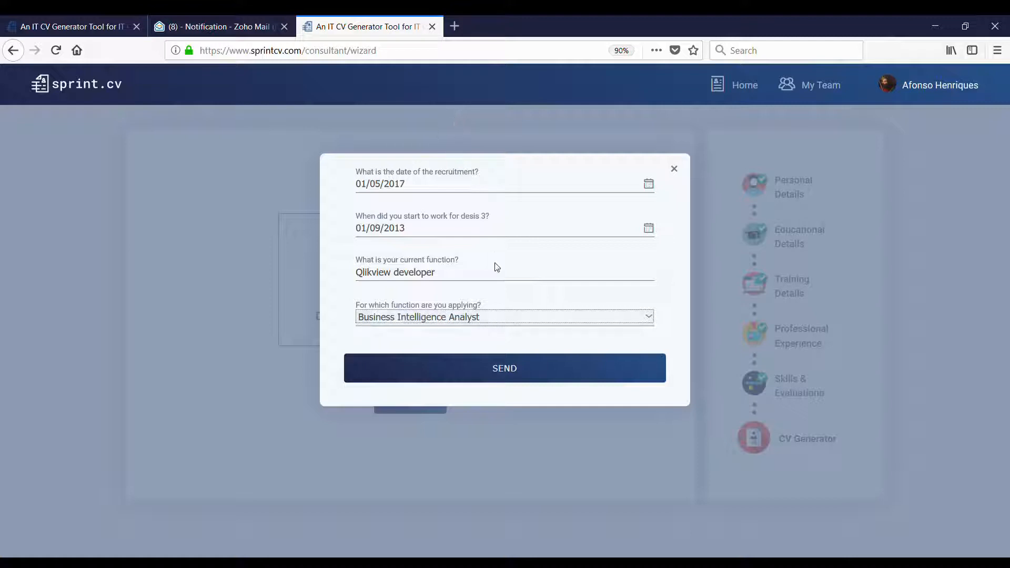
left_click(500, 370)
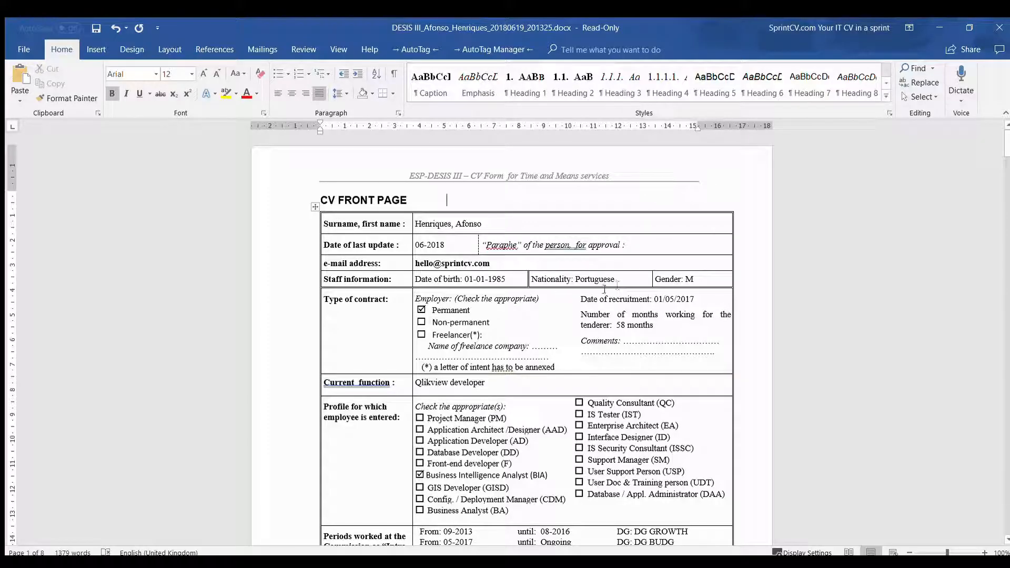
scroll(462, 263, "down", 2)
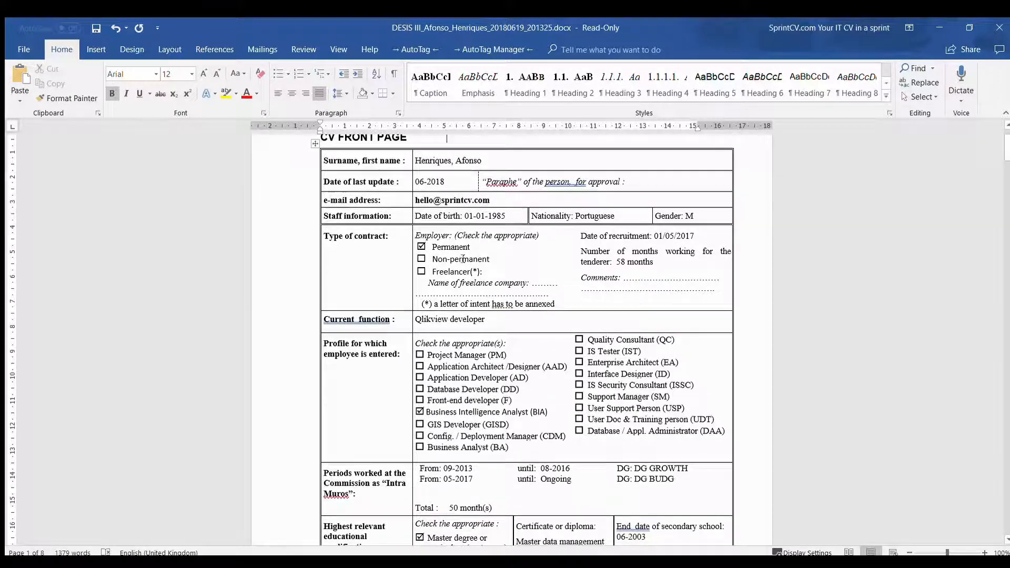
scroll(459, 300, "up", 2)
scroll(468, 300, "down", 6)
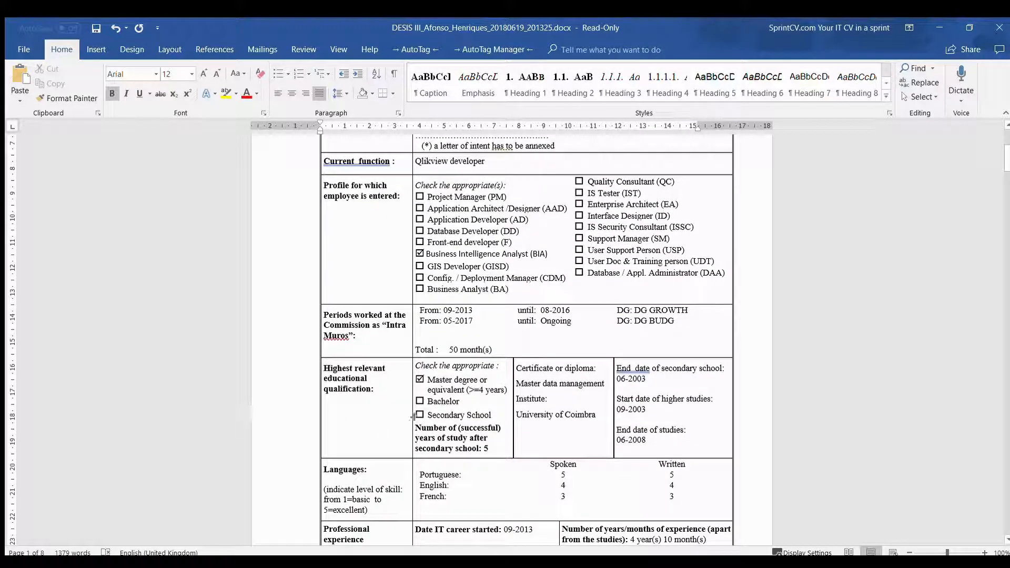
scroll(524, 315, "down", 2)
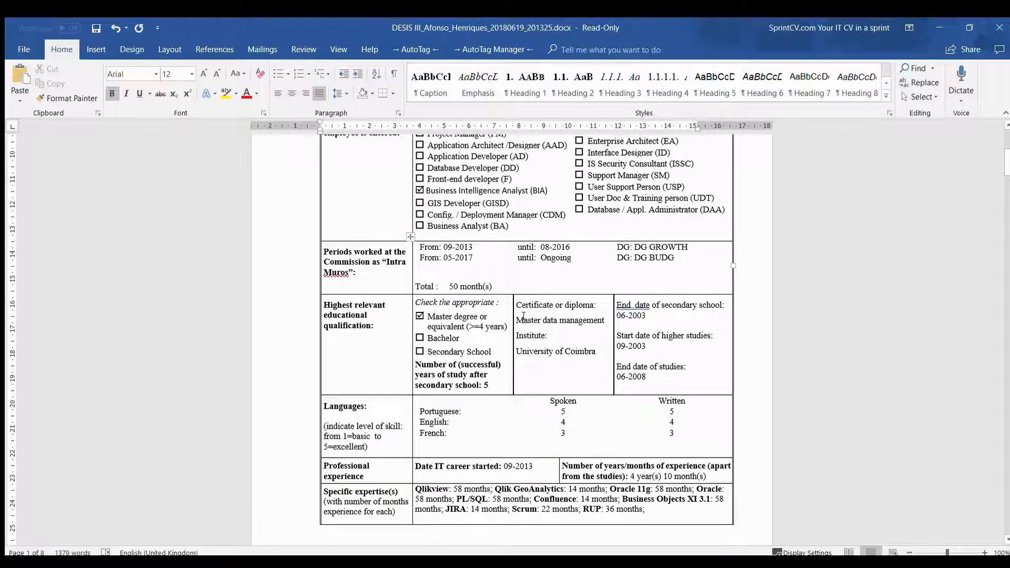
scroll(524, 307, "down", 3)
scroll(524, 308, "up", 2)
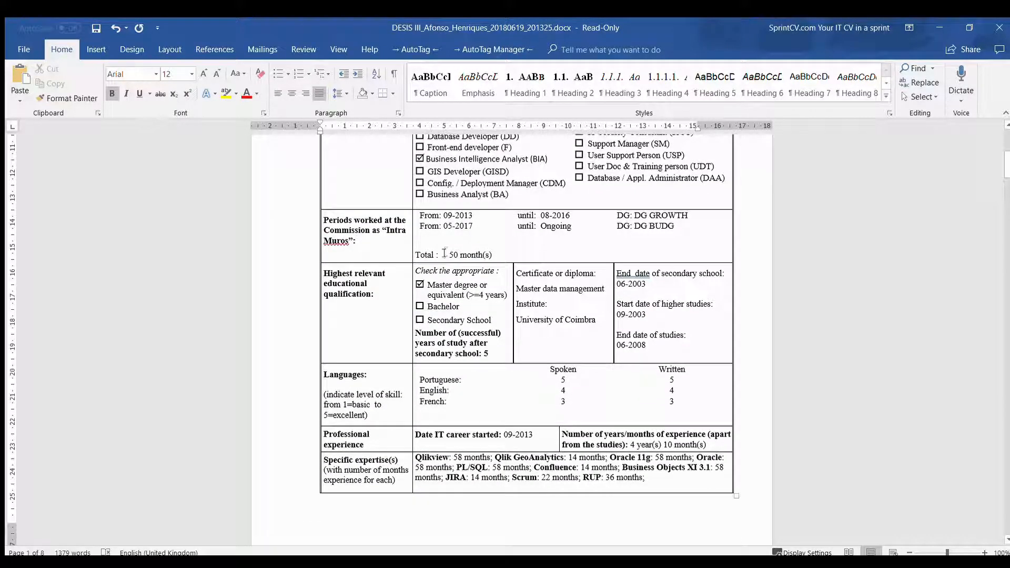
left_click_drag(436, 255, 482, 254)
left_click(441, 256)
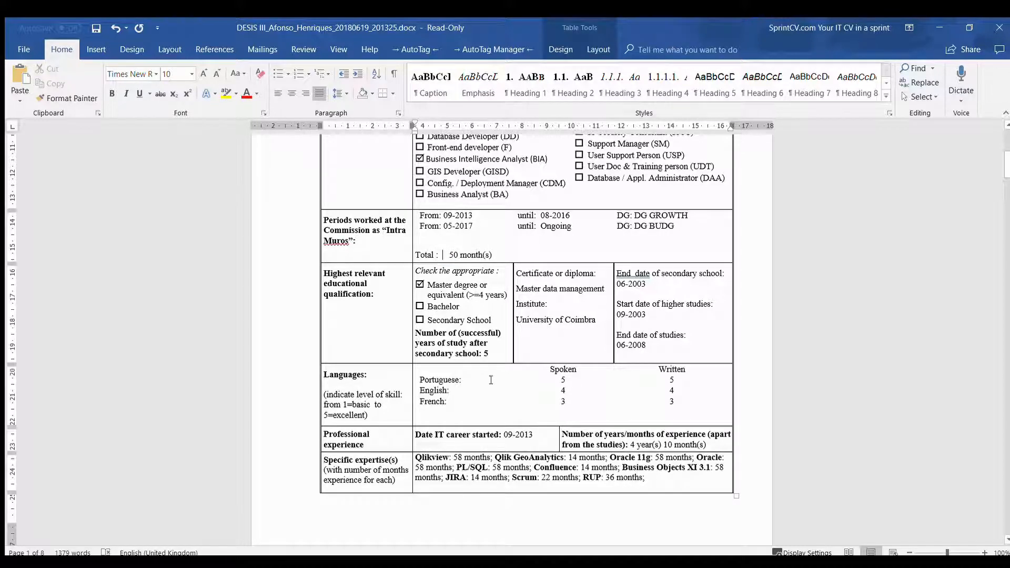
scroll(490, 380, "down", 2)
scroll(603, 323, "down", 3)
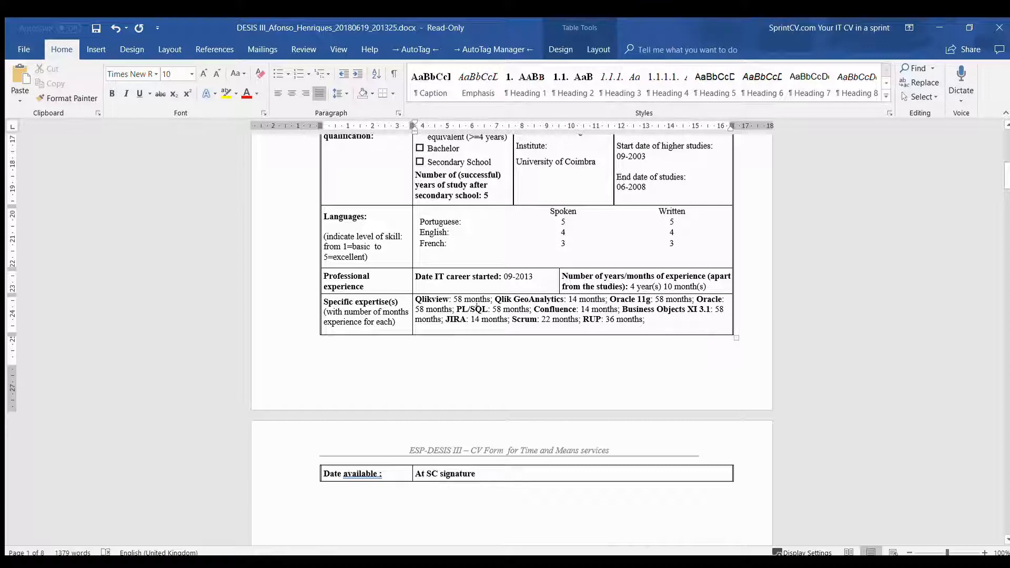
scroll(484, 295, "down", 15)
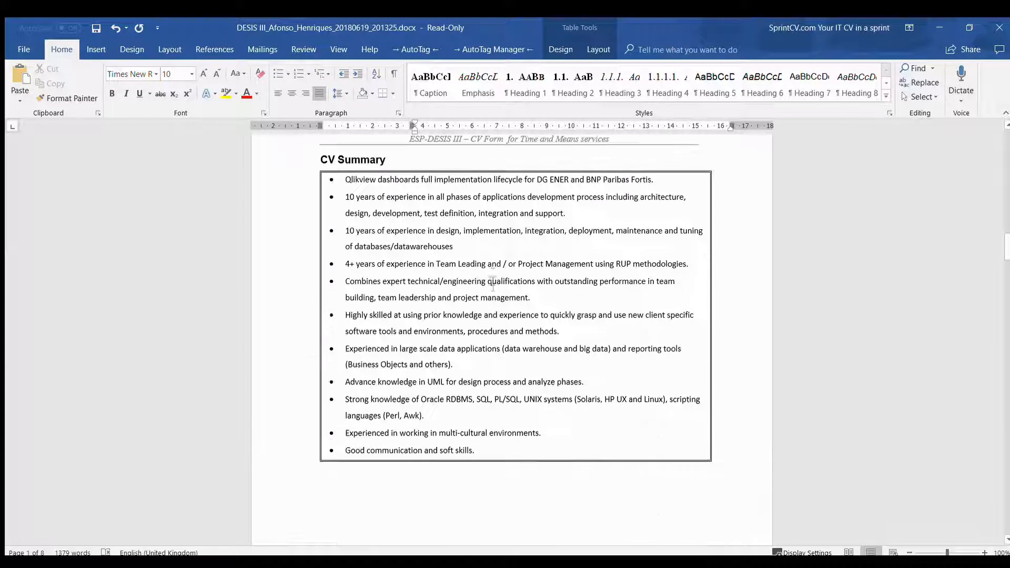
scroll(493, 284, "down", 18)
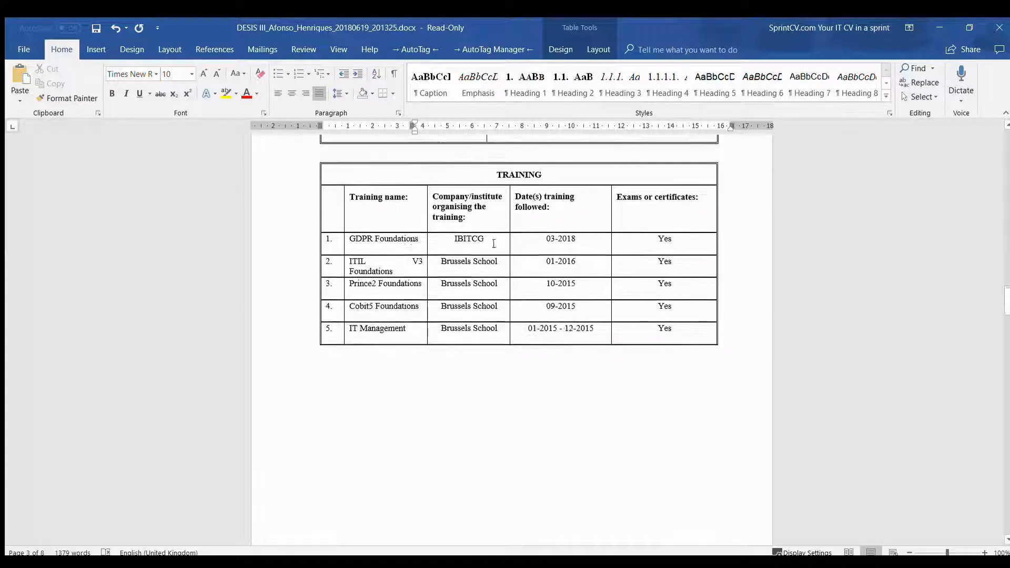
scroll(465, 274, "down", 15)
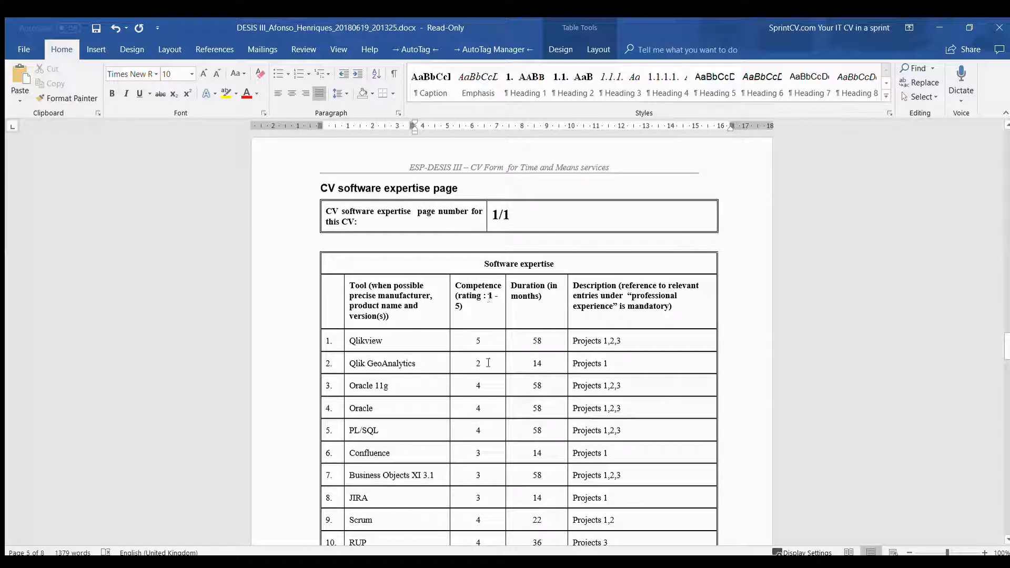
scroll(472, 266, "up", 3)
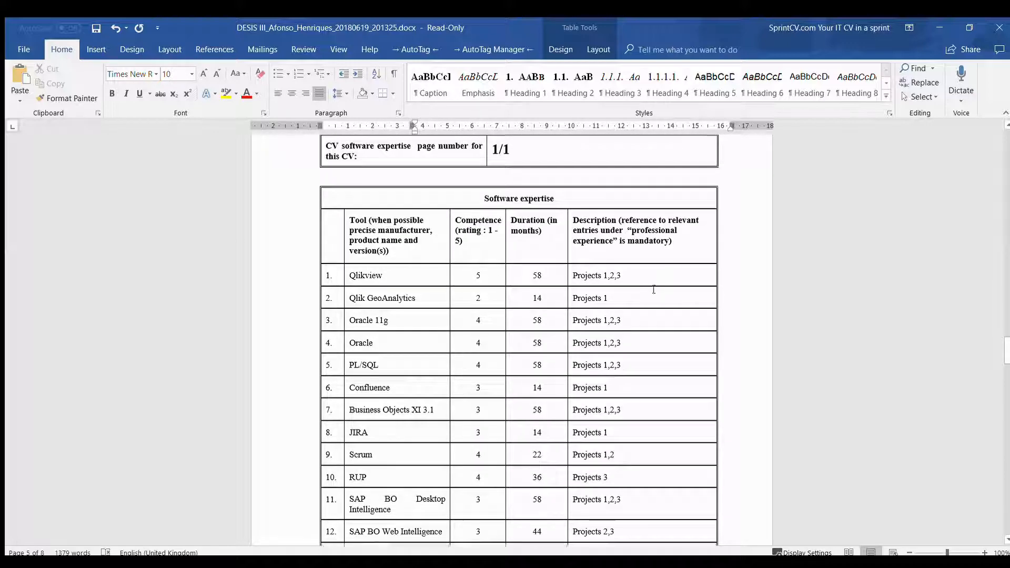
scroll(649, 291, "down", 6)
scroll(650, 291, "down", 15)
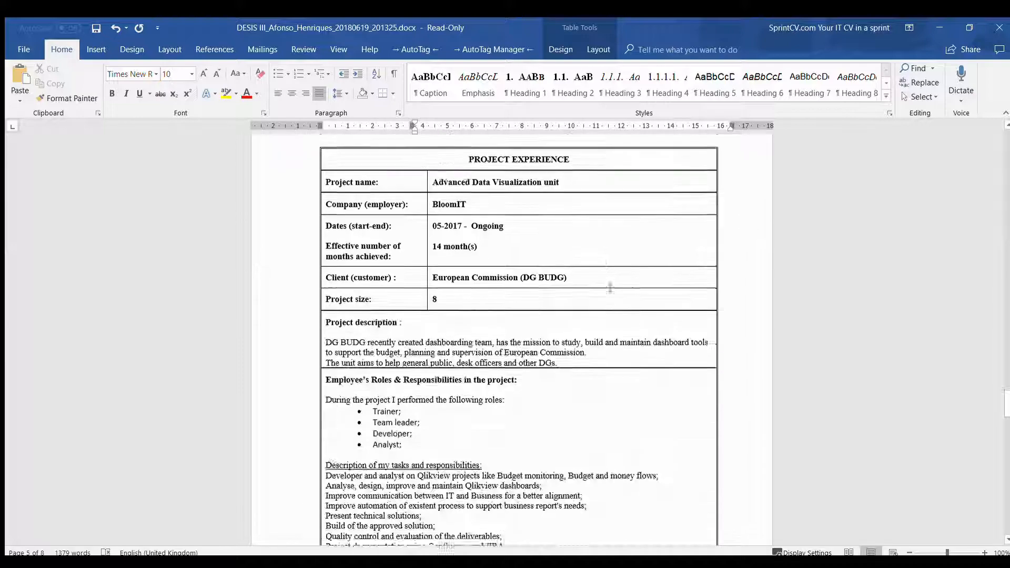
scroll(605, 285, "down", 2)
scroll(599, 284, "up", 5)
scroll(588, 281, "down", 4)
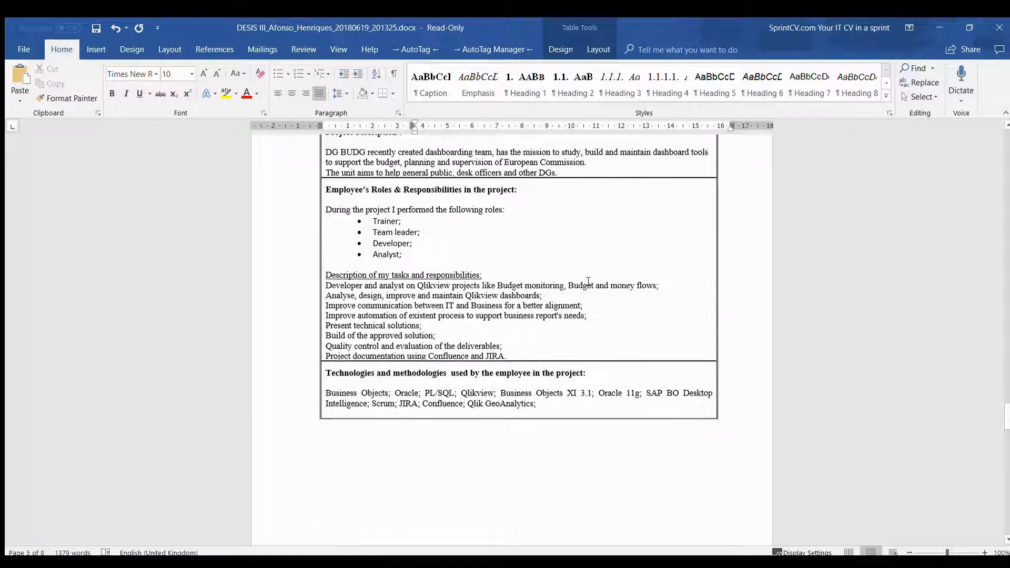
scroll(588, 275, "down", 15)
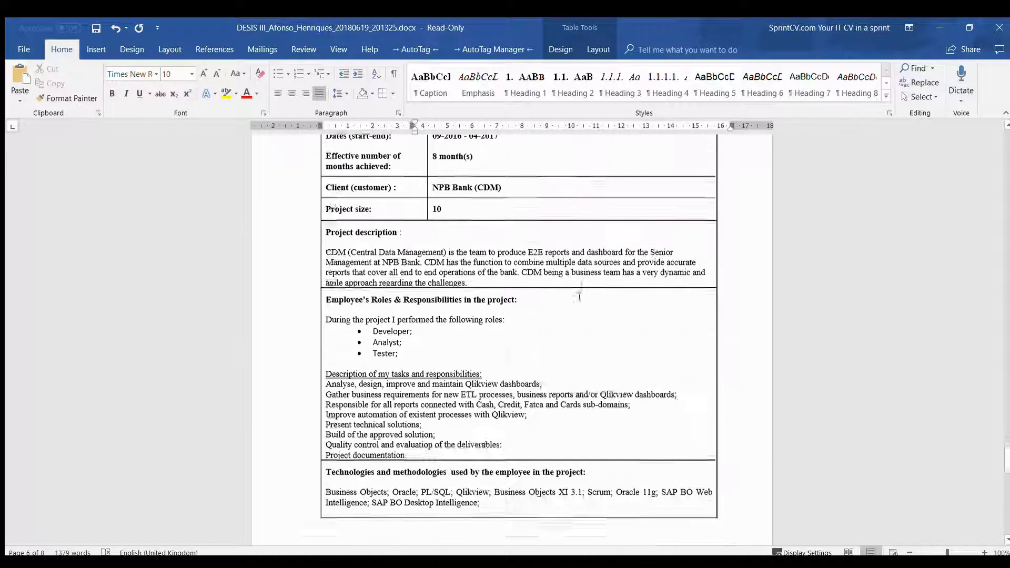
scroll(576, 318, "down", 15)
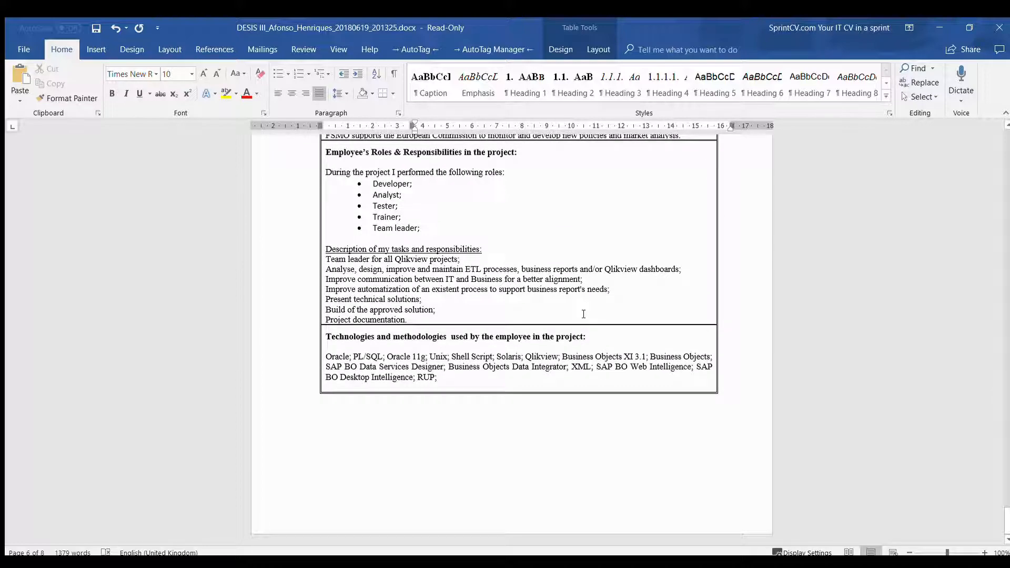
scroll(605, 316, "up", 20)
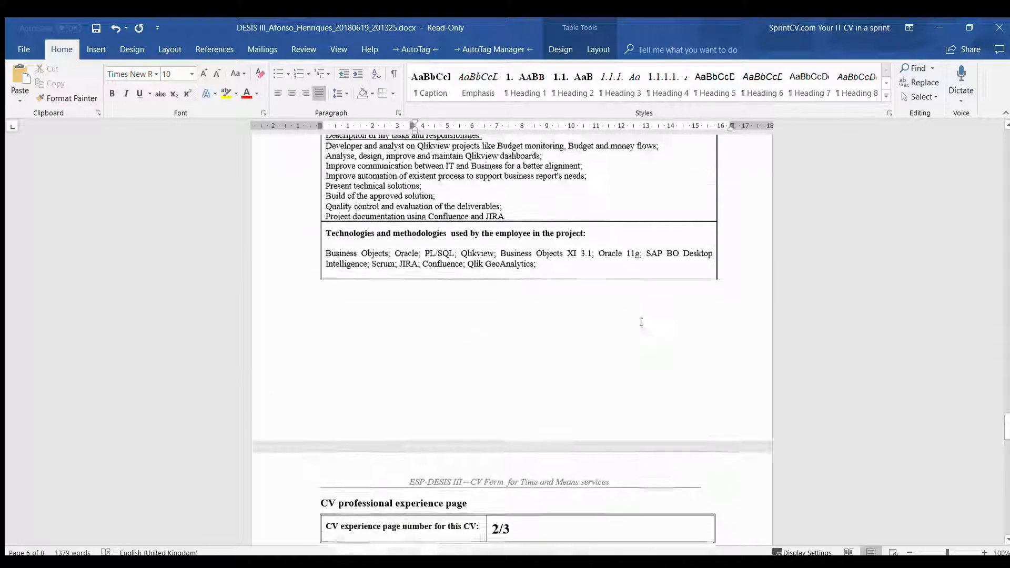
scroll(641, 322, "up", 20)
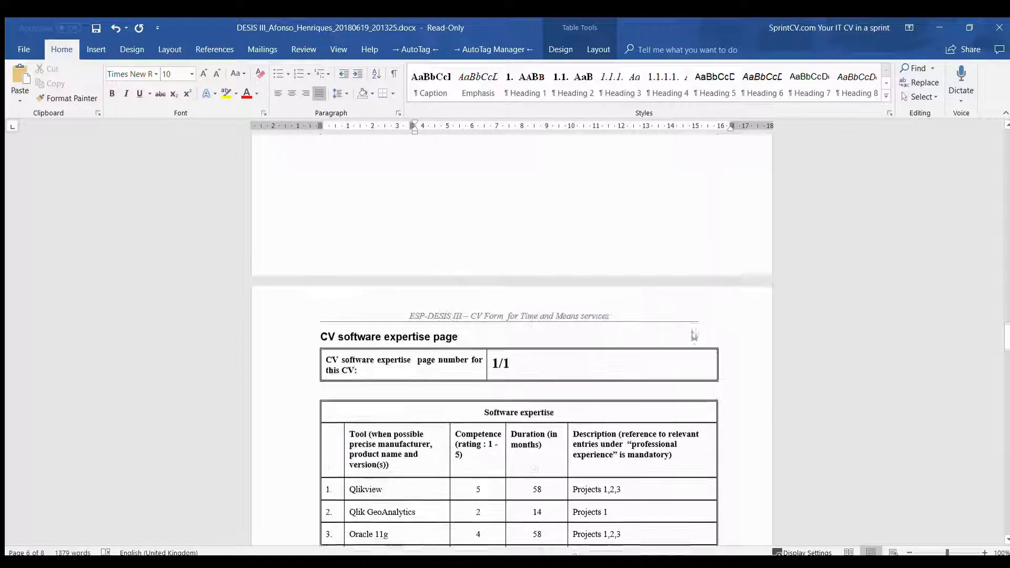
scroll(694, 335, "up", 20)
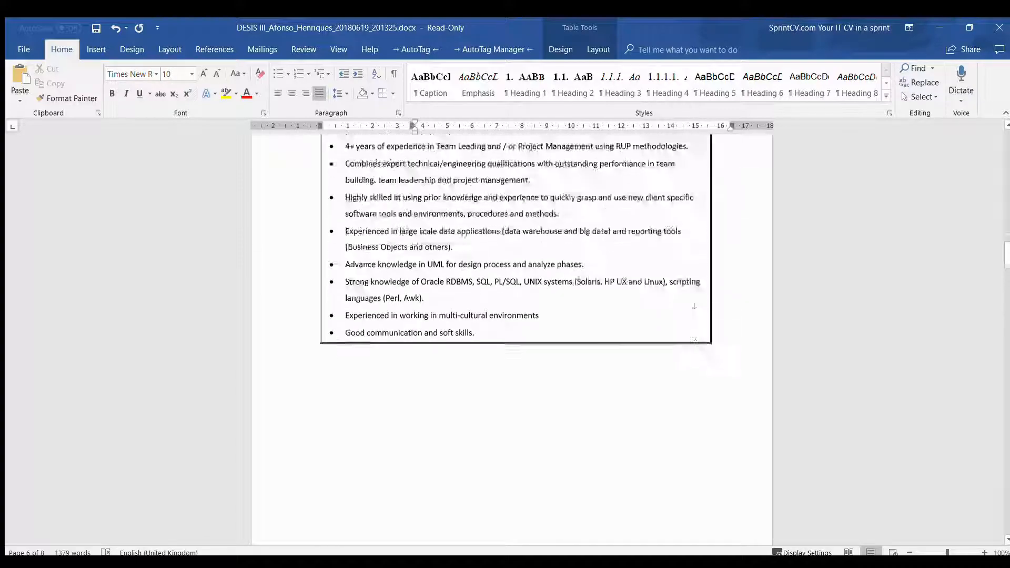
scroll(694, 306, "up", 20)
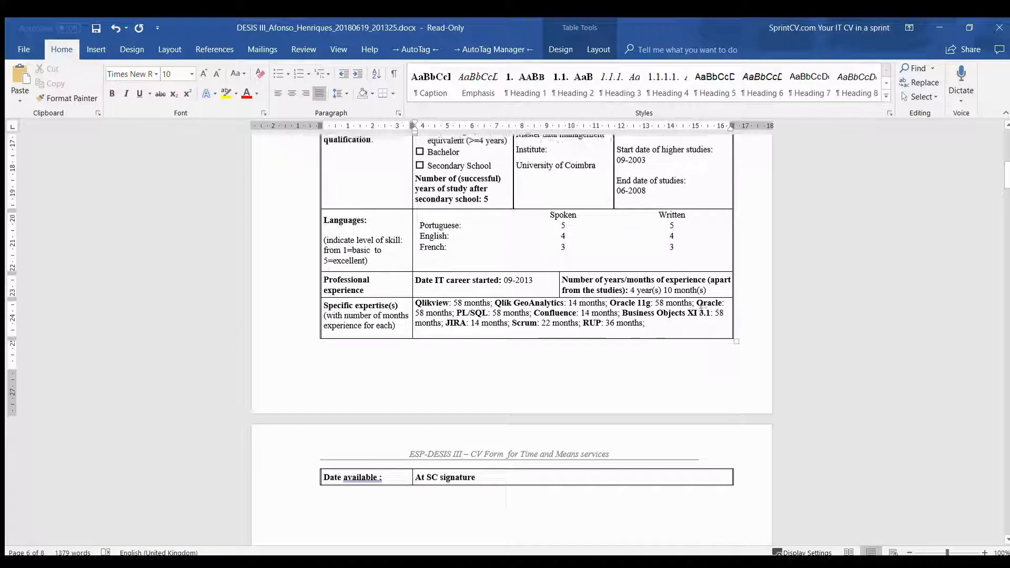
scroll(701, 306, "up", 20)
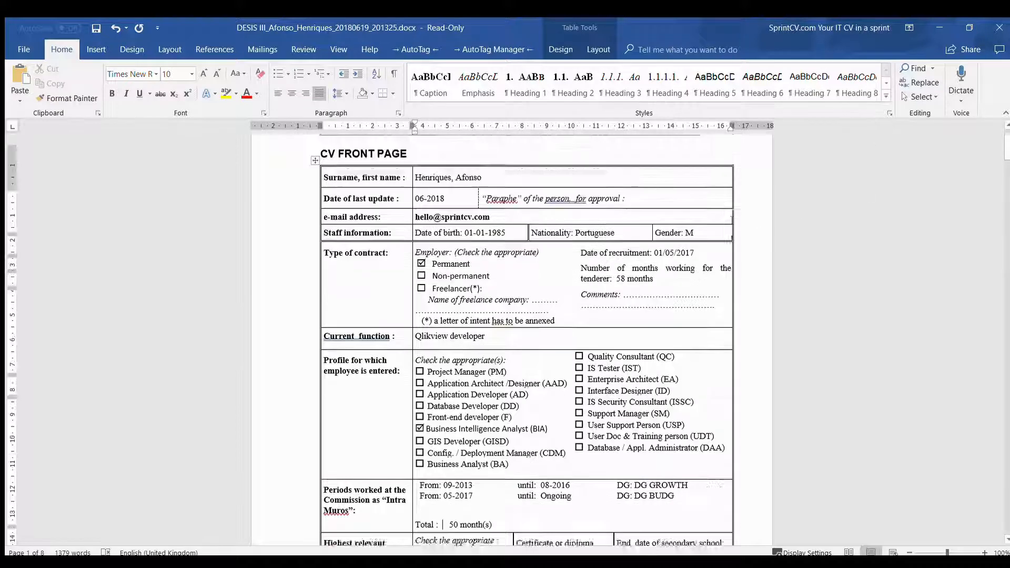
scroll(526, 342, "up", 2)
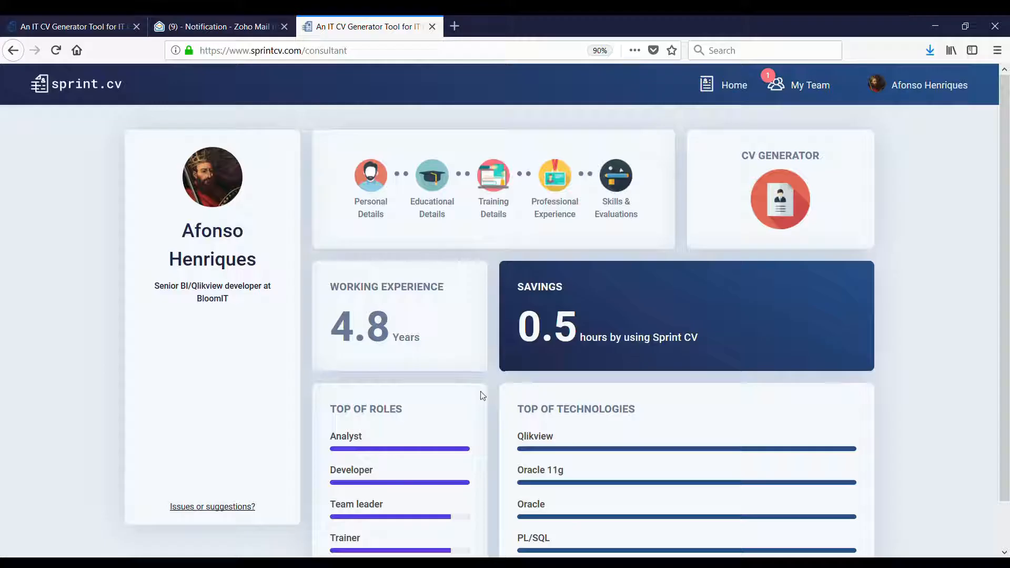
- Go to My Team from the dashboard to see the pending recruiter invitation
left_click(797, 88)
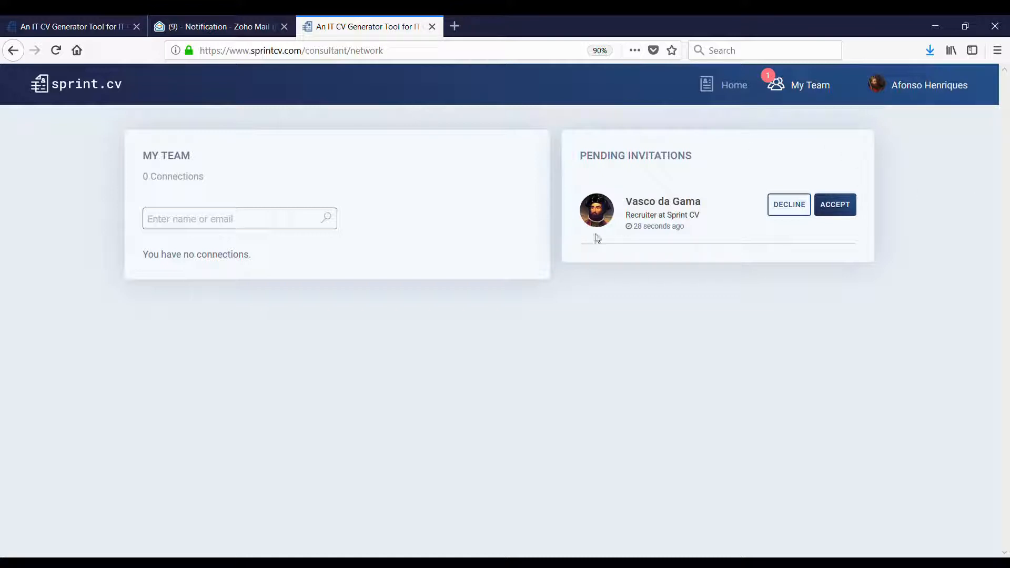
- Check the recruiter's business card, then accept their team invitation with consent to share CV data
left_click(669, 205)
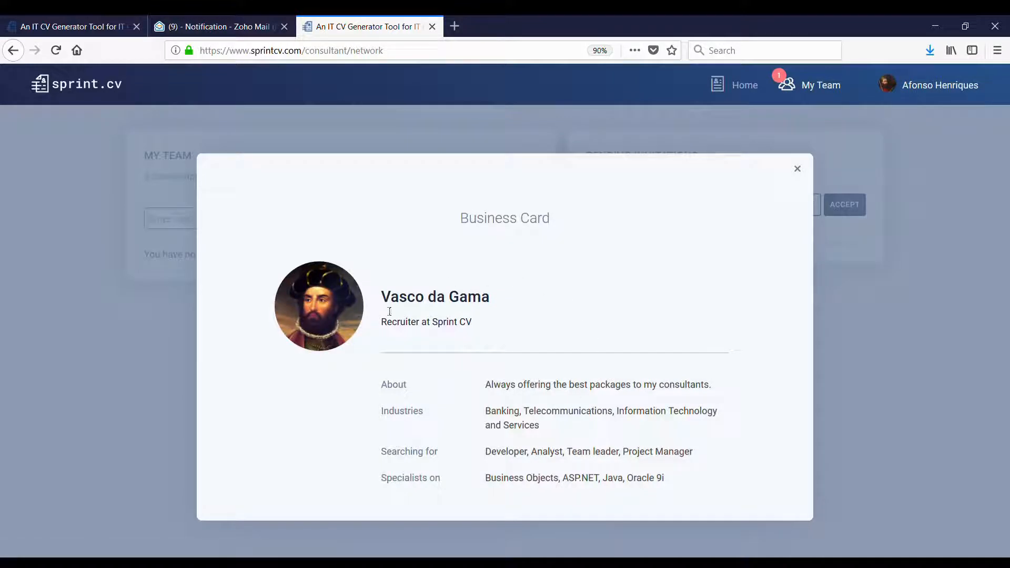
left_click(795, 171)
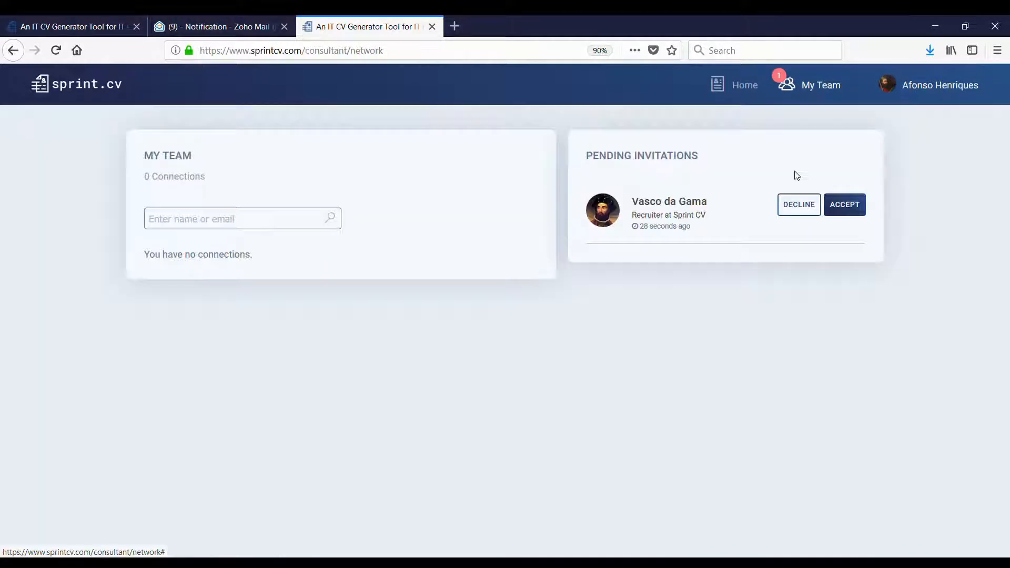
left_click(856, 209)
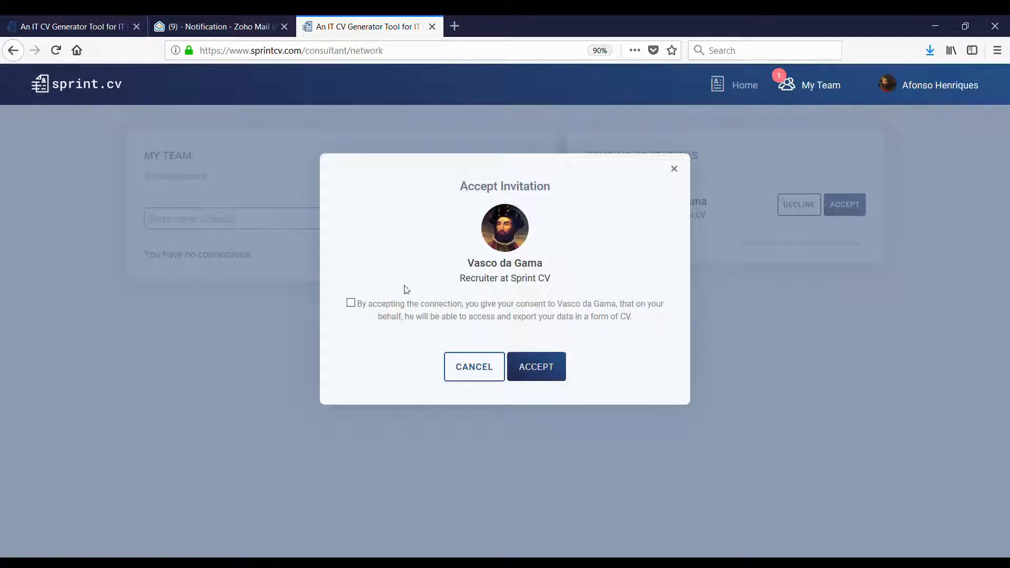
left_click(552, 367)
left_click(350, 303)
left_click(535, 368)
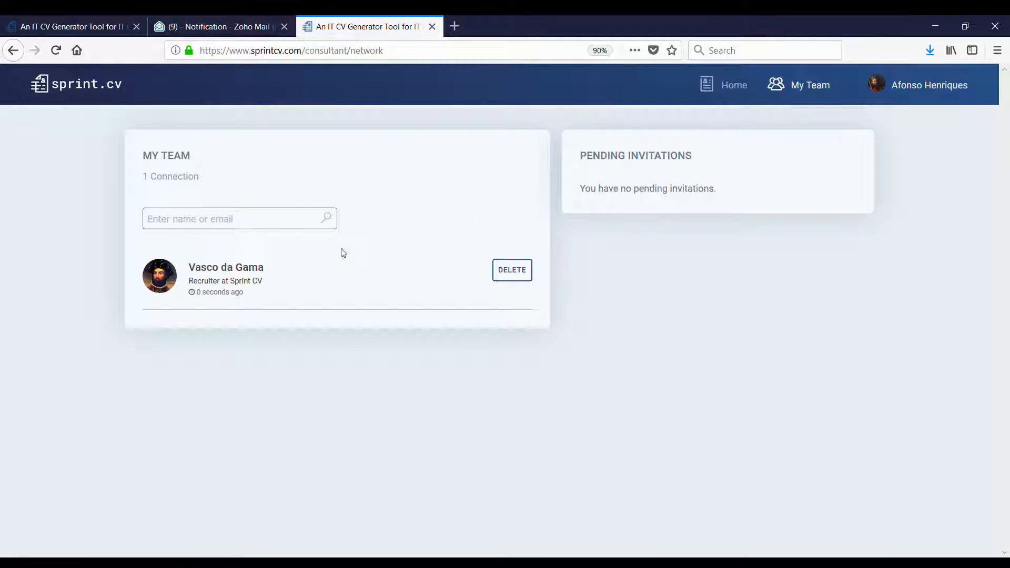
left_click(724, 87)
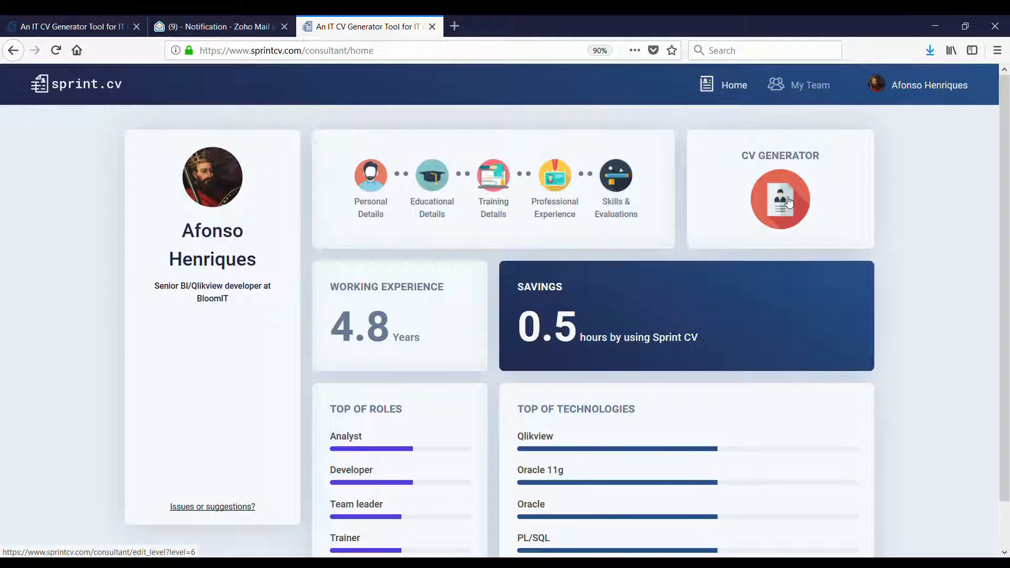
left_click(787, 202)
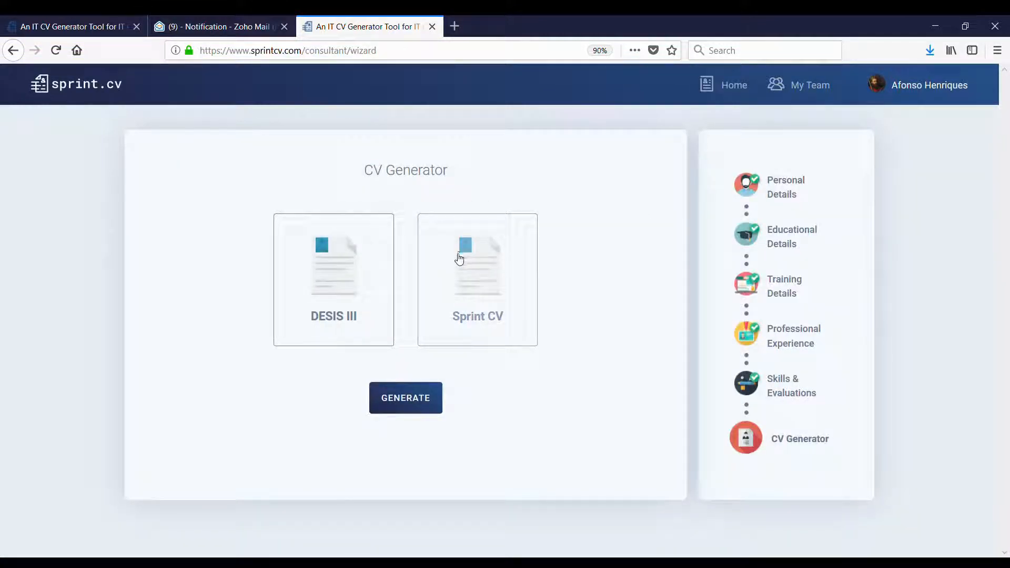
left_click(741, 89)
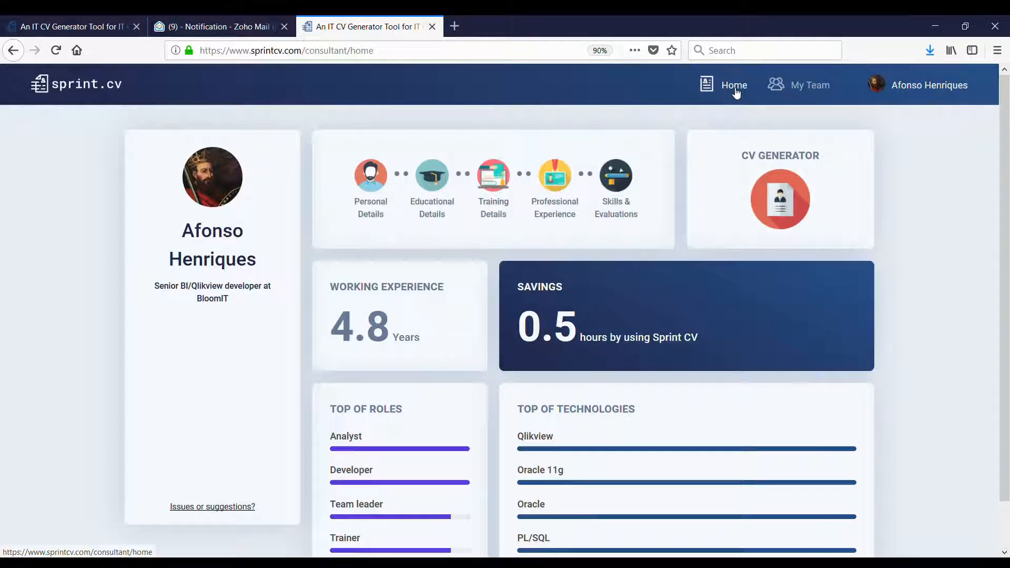
left_click(792, 91)
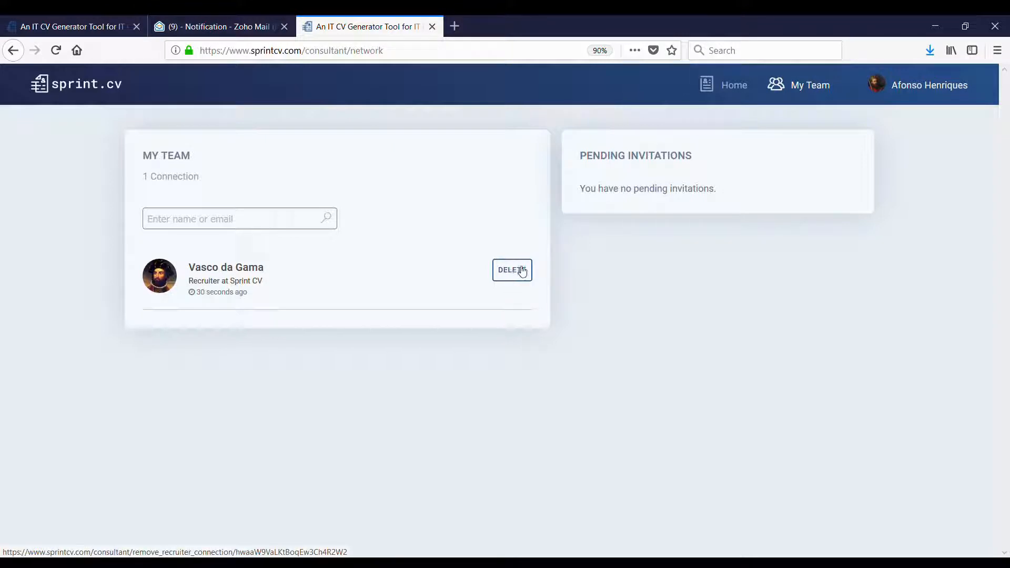
- Go to Home, then review the Personal Details and Professional Experience sections
left_click(732, 85)
scroll(568, 264, "down", 1)
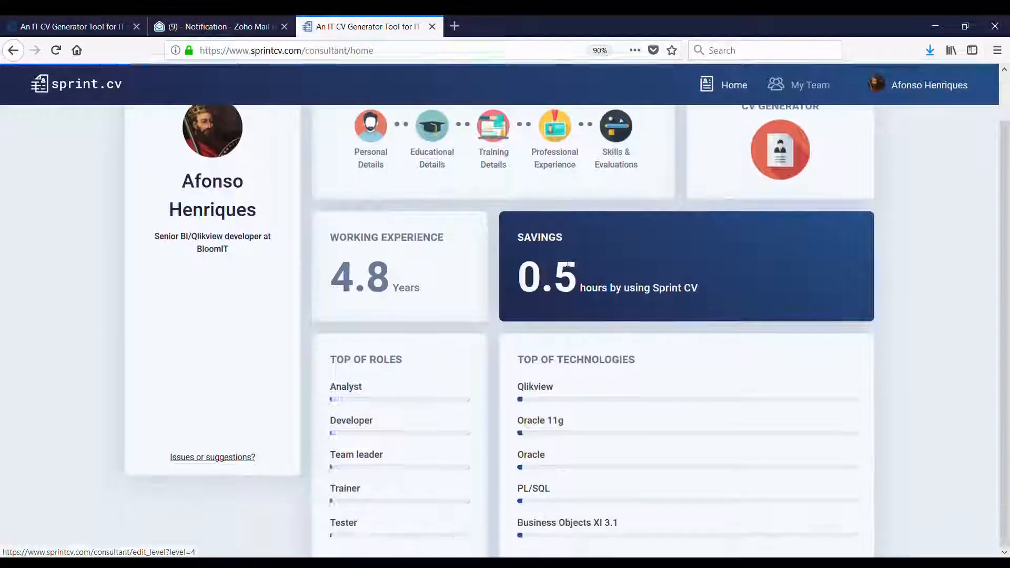
scroll(568, 265, "up", 1)
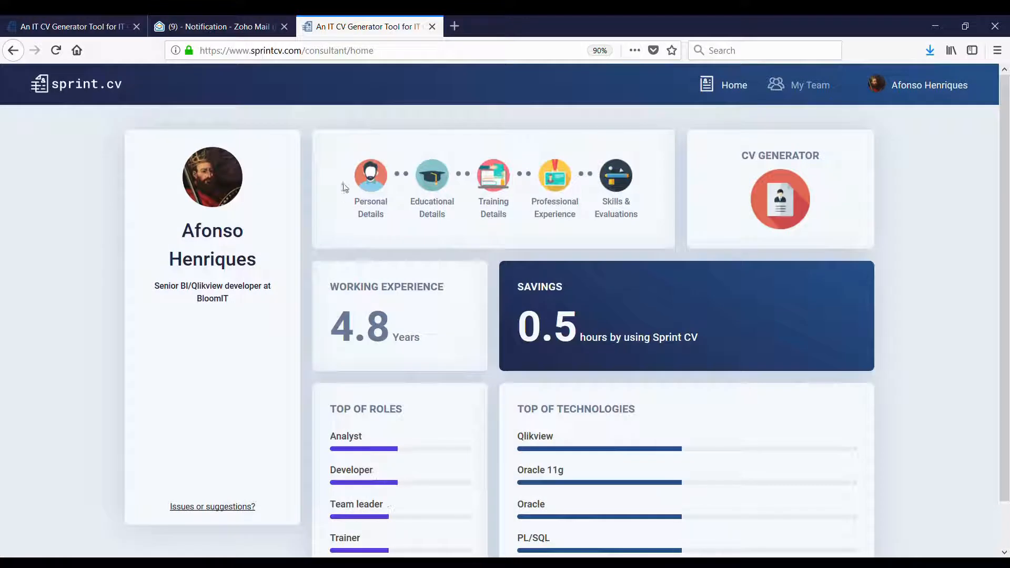
left_click(377, 178)
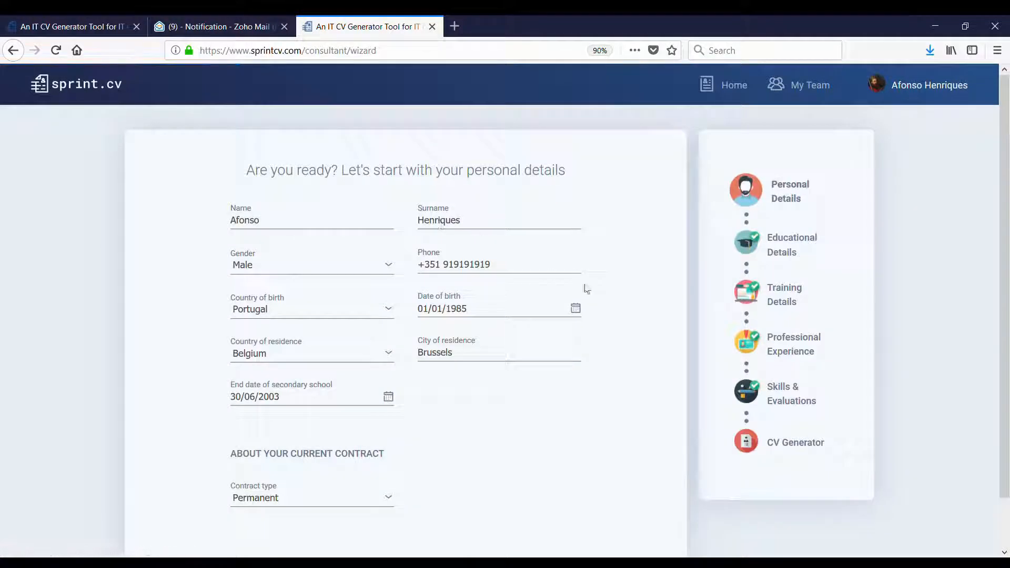
left_click(750, 345)
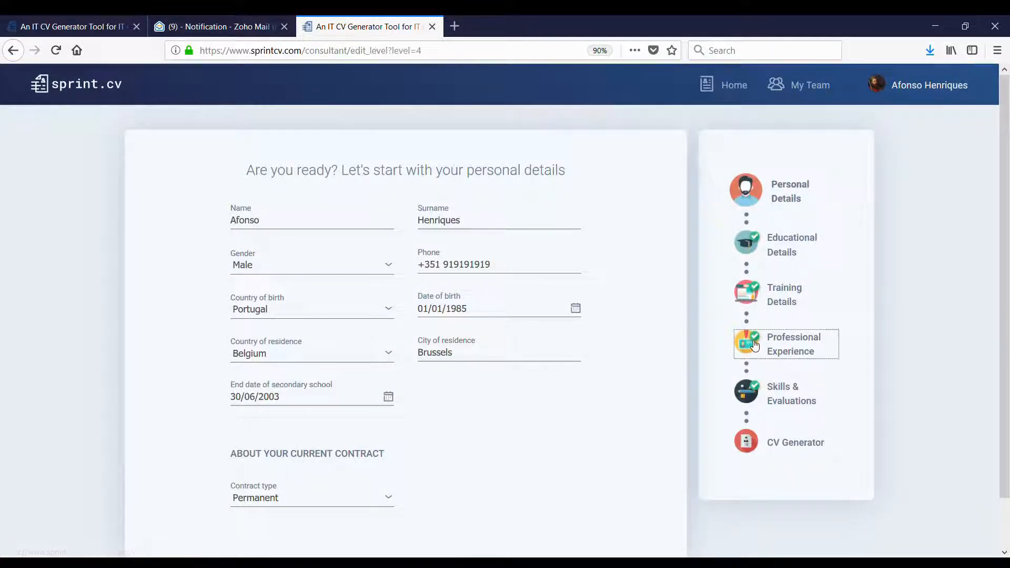
scroll(472, 347, "down", 3)
scroll(472, 365, "up", 3)
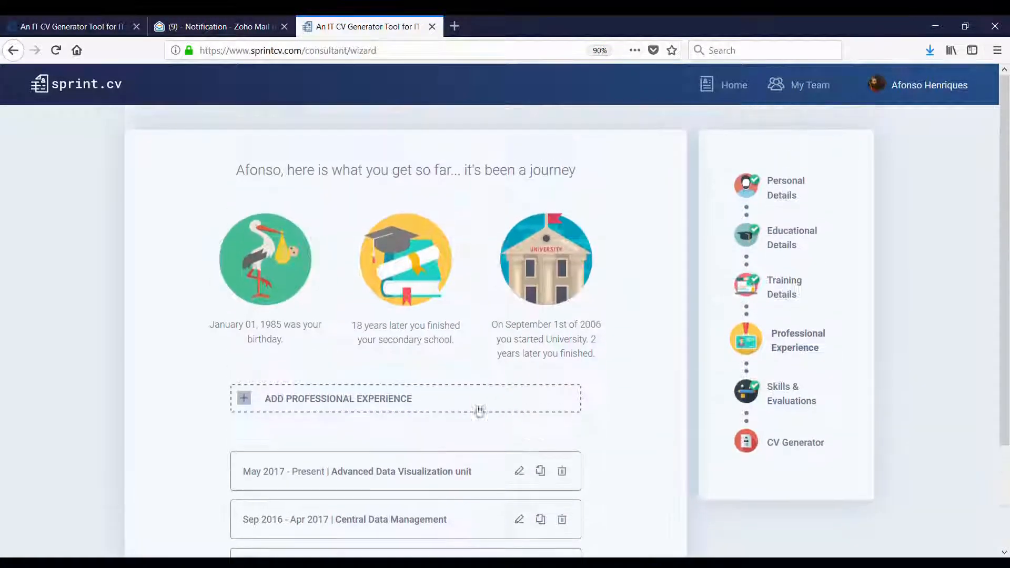
scroll(478, 411, "down", 3)
scroll(481, 403, "up", 3)
- Review Training, Educational, Skills & Evaluations and CV Generator, then return to Home
left_click(758, 287)
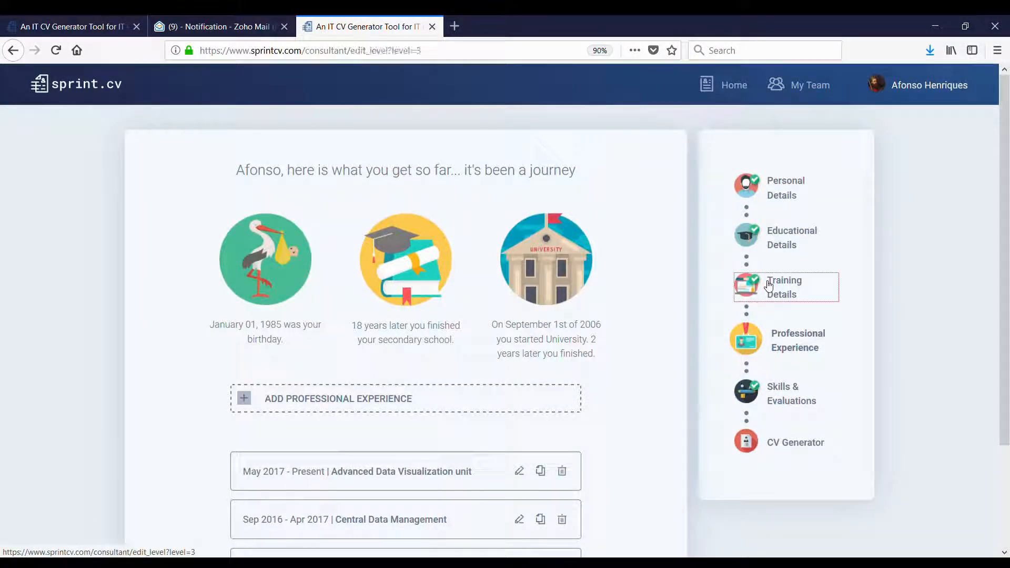
scroll(483, 376, "down", 10)
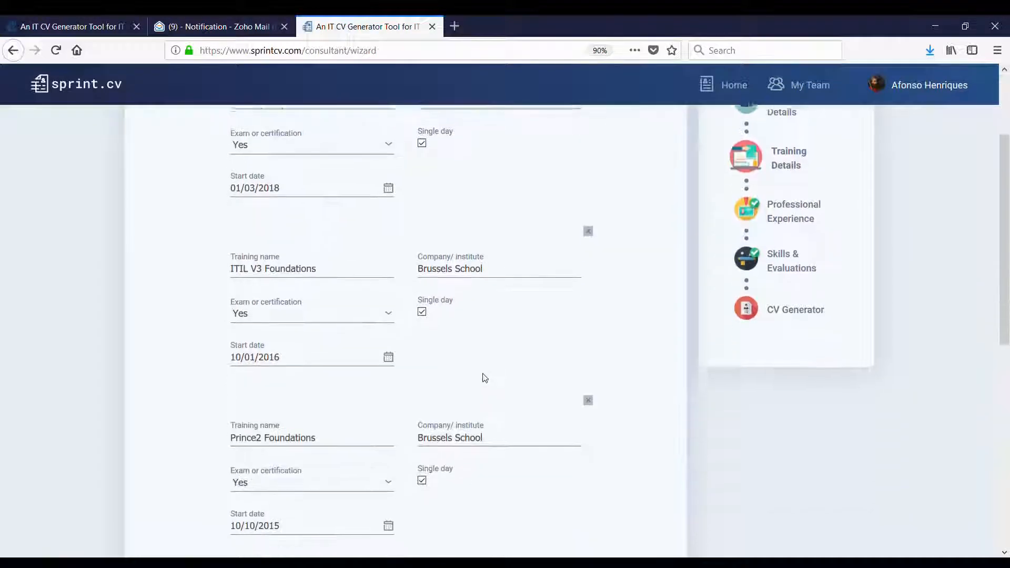
scroll(487, 377, "up", 9)
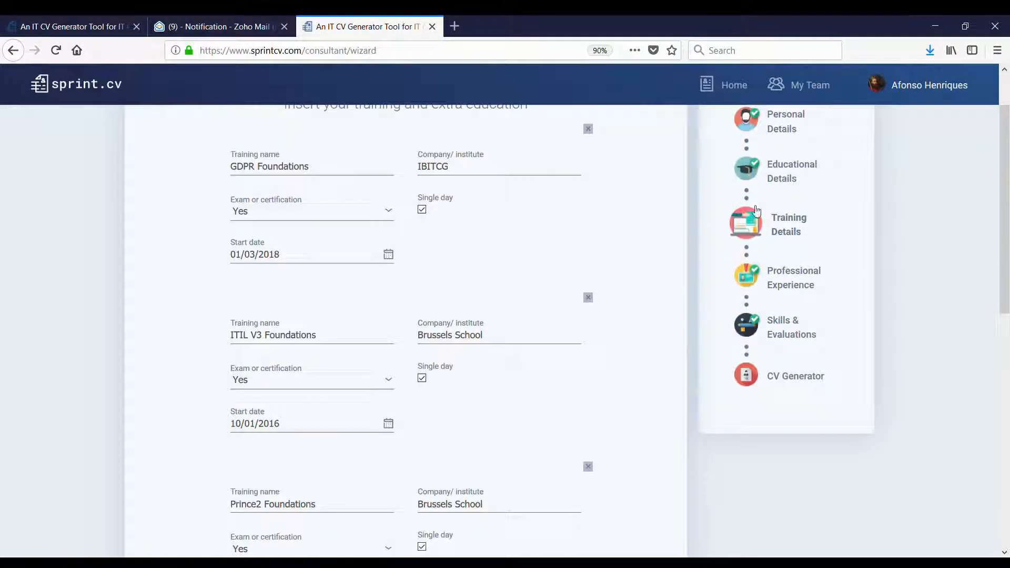
left_click(746, 167)
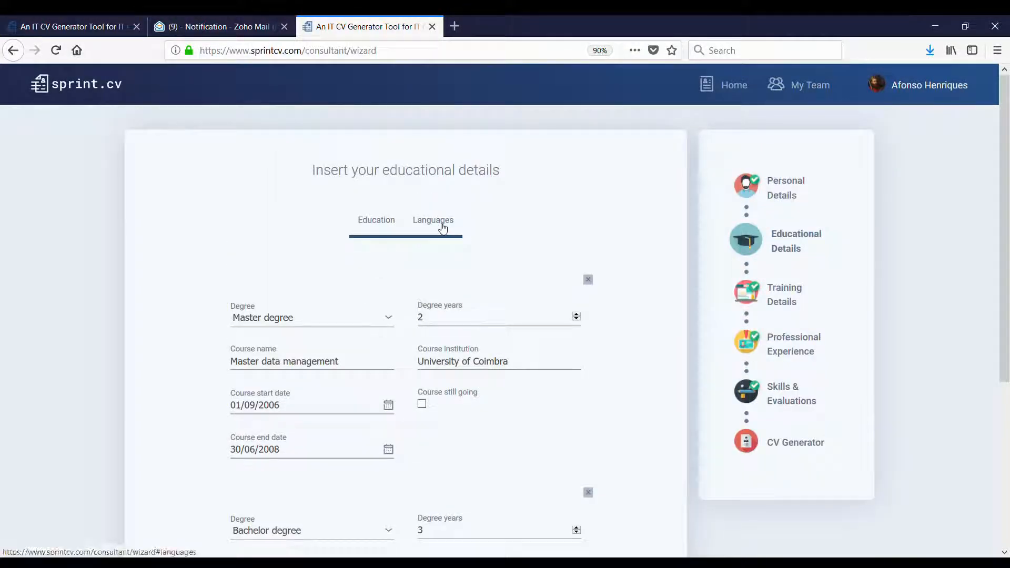
left_click(755, 395)
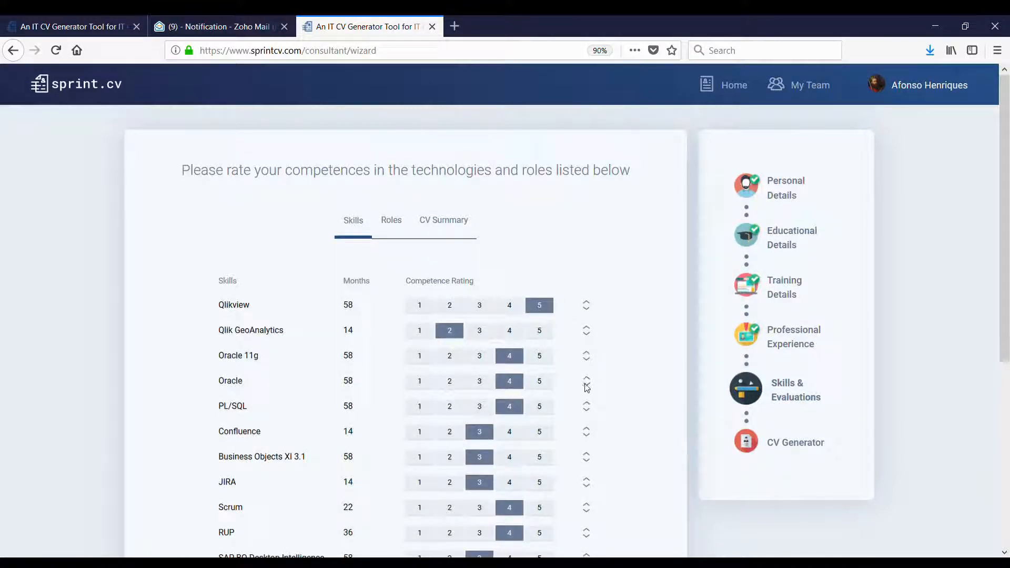
left_click(754, 443)
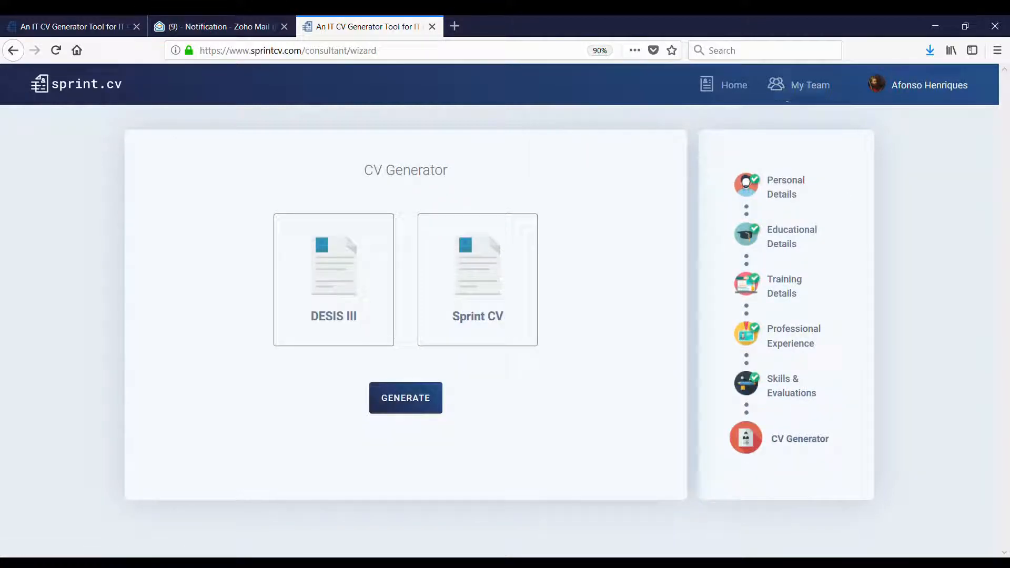
left_click(739, 93)
scroll(661, 303, "down", 1)
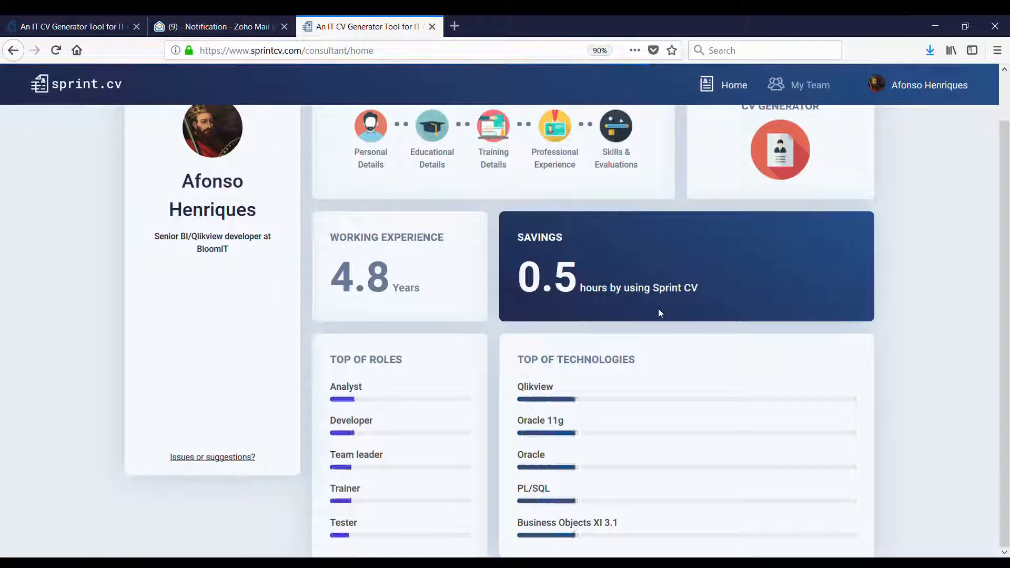
- Open the feedback email link for reporting issues or suggestions
scroll(670, 309, "up", 1)
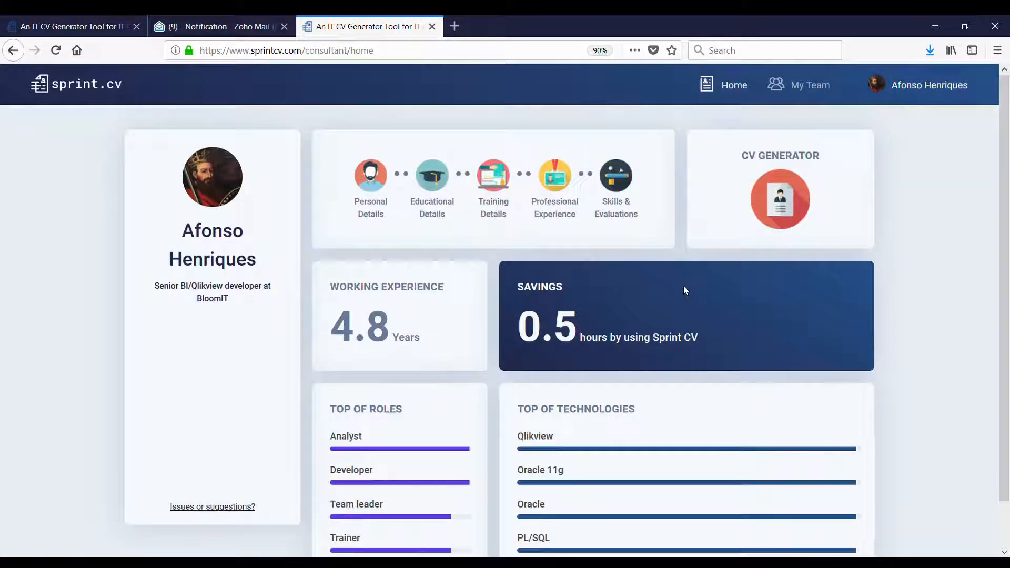
left_click(203, 508)
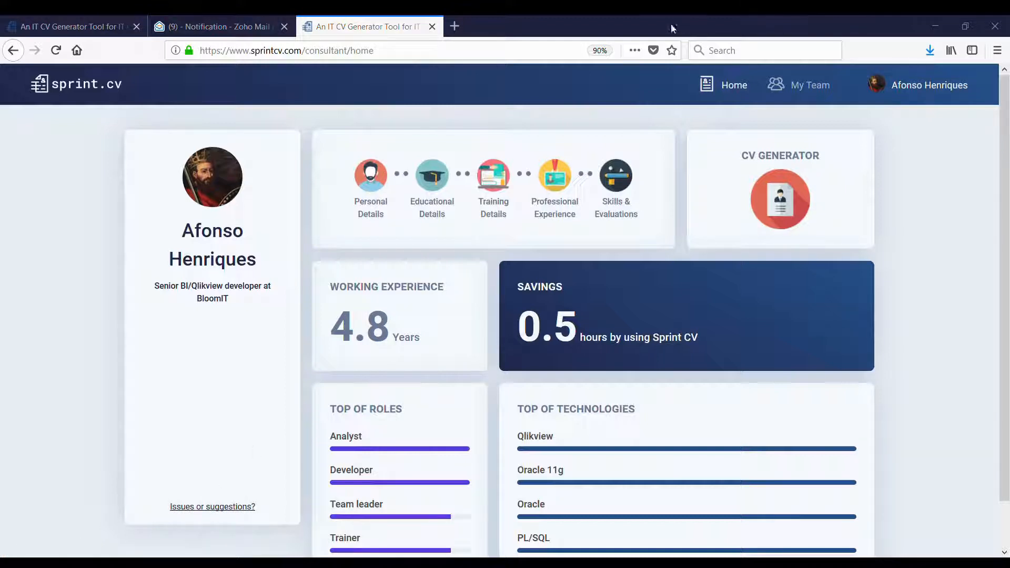
scroll(327, 429, "down", 1)
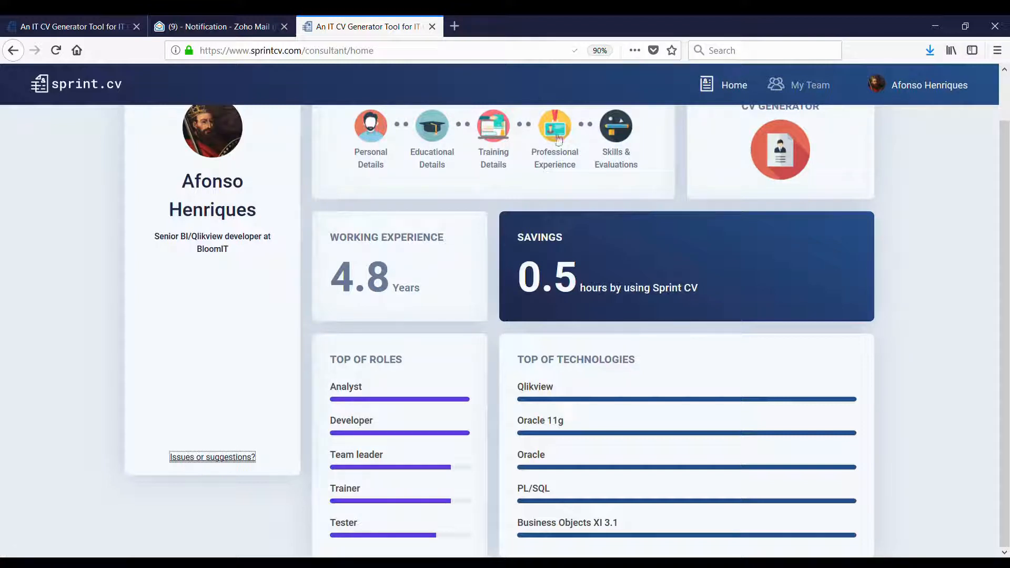
scroll(579, 245, "up", 1)
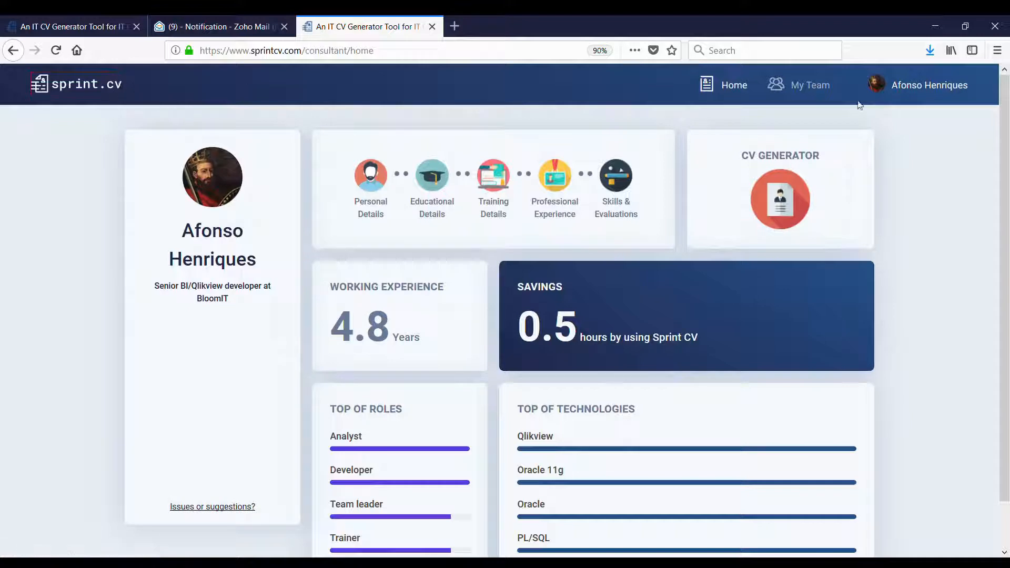
- Log out of the consultant account from the My account page
left_click(921, 88)
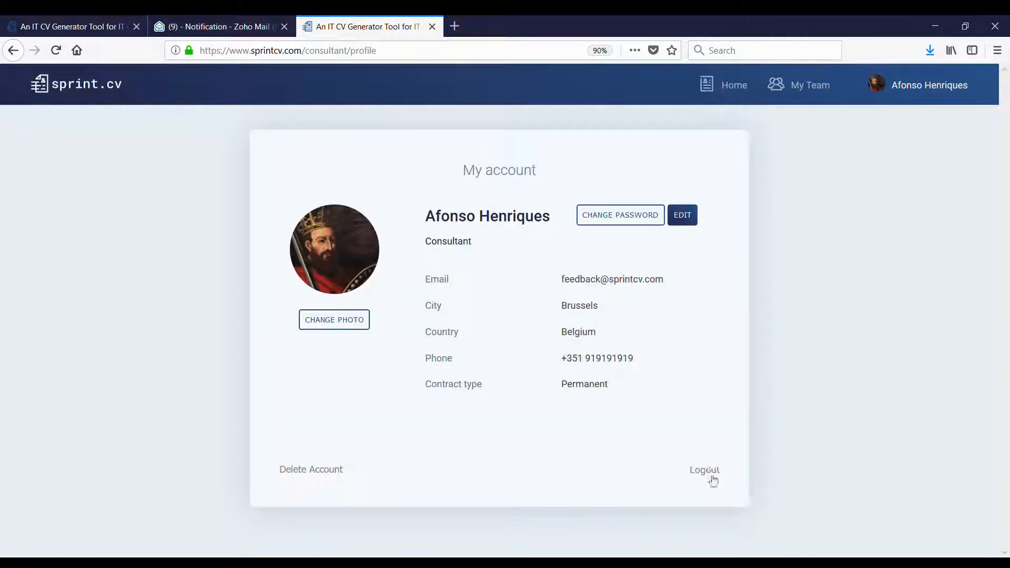
left_click(713, 473)
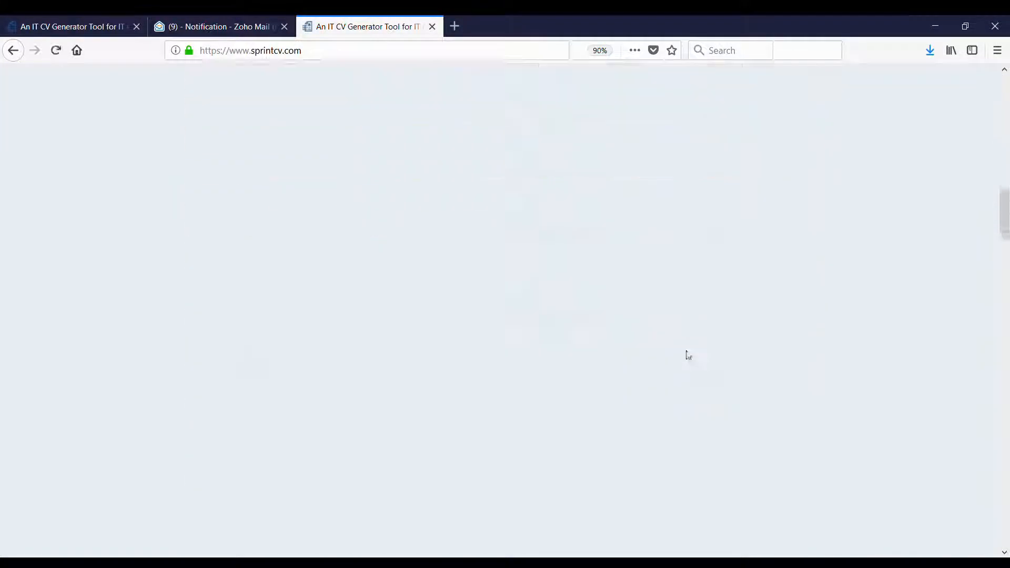
scroll(686, 356, "down", 15)
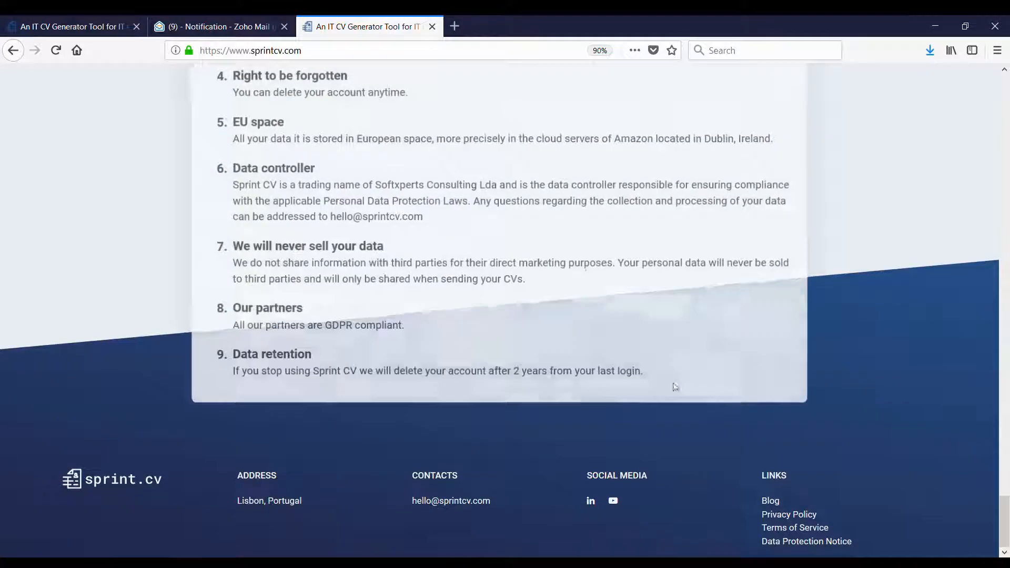